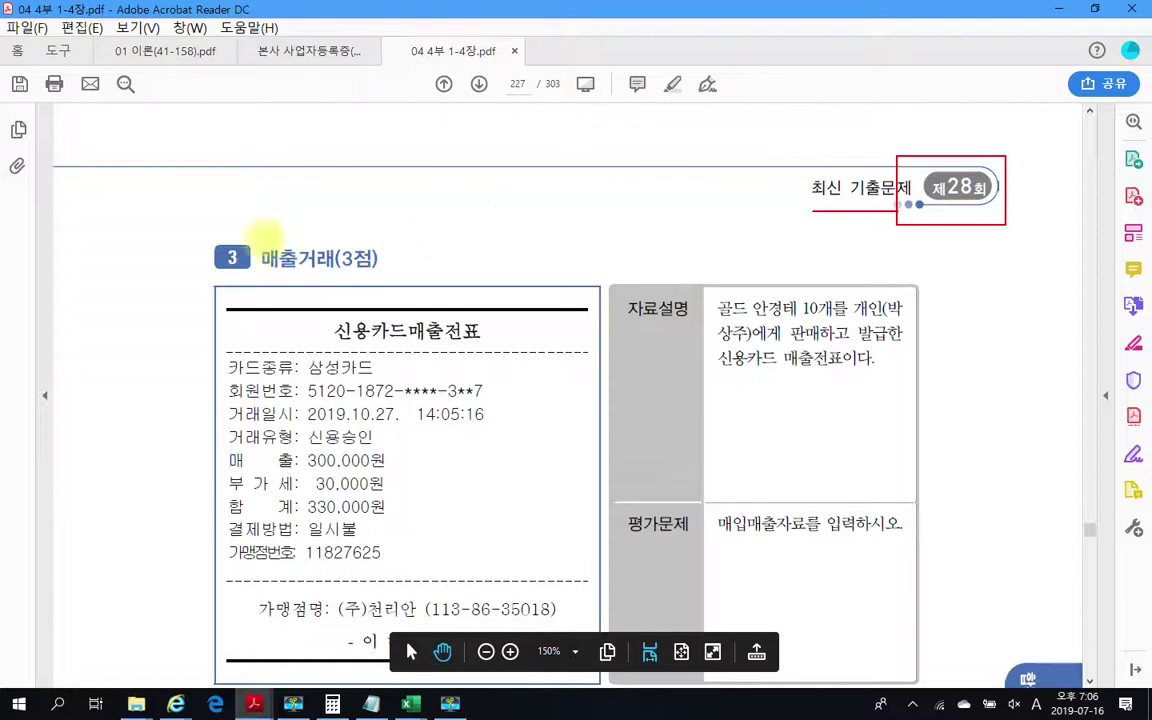
# - Clear the red marks from the page and bring the whole 매출거래(3점) problem 3 into view
pyautogui.moveTo(181, 229); pyautogui.dragTo(205, 229)
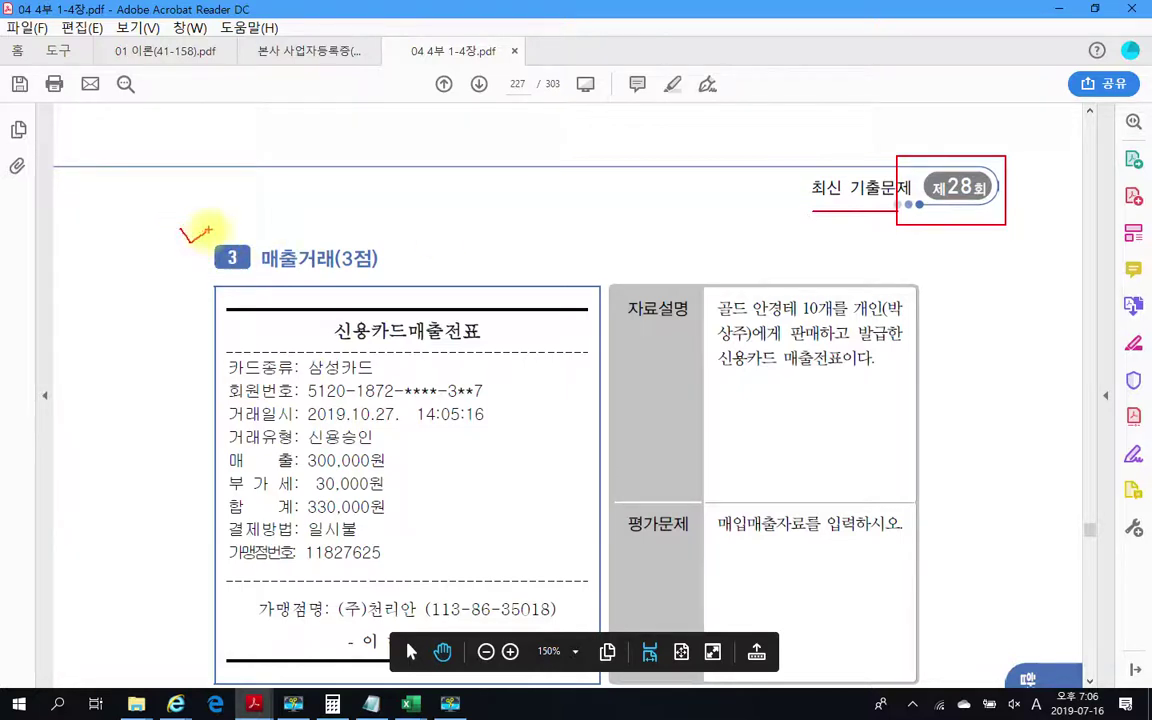
pyautogui.press('Escape')
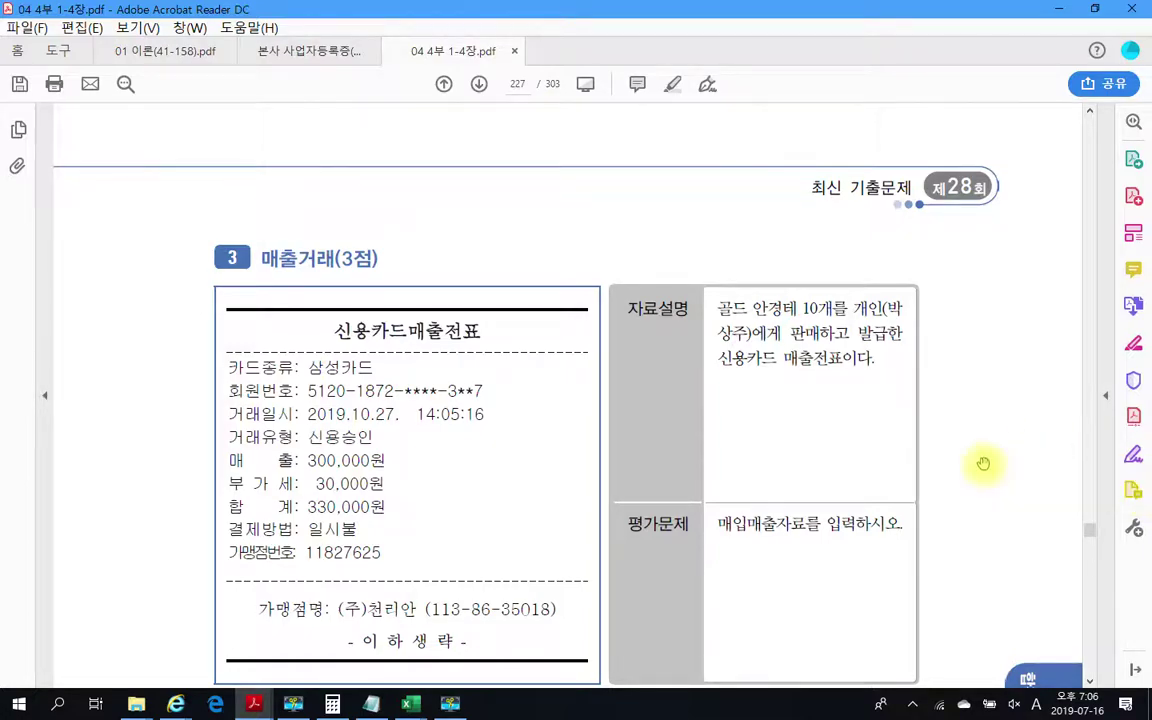
pyautogui.scroll(-10, 983, 459)
pyautogui.scroll(10, 980, 455)
pyautogui.scroll(-1, 983, 455)
pyautogui.scroll(-1, 983, 455)
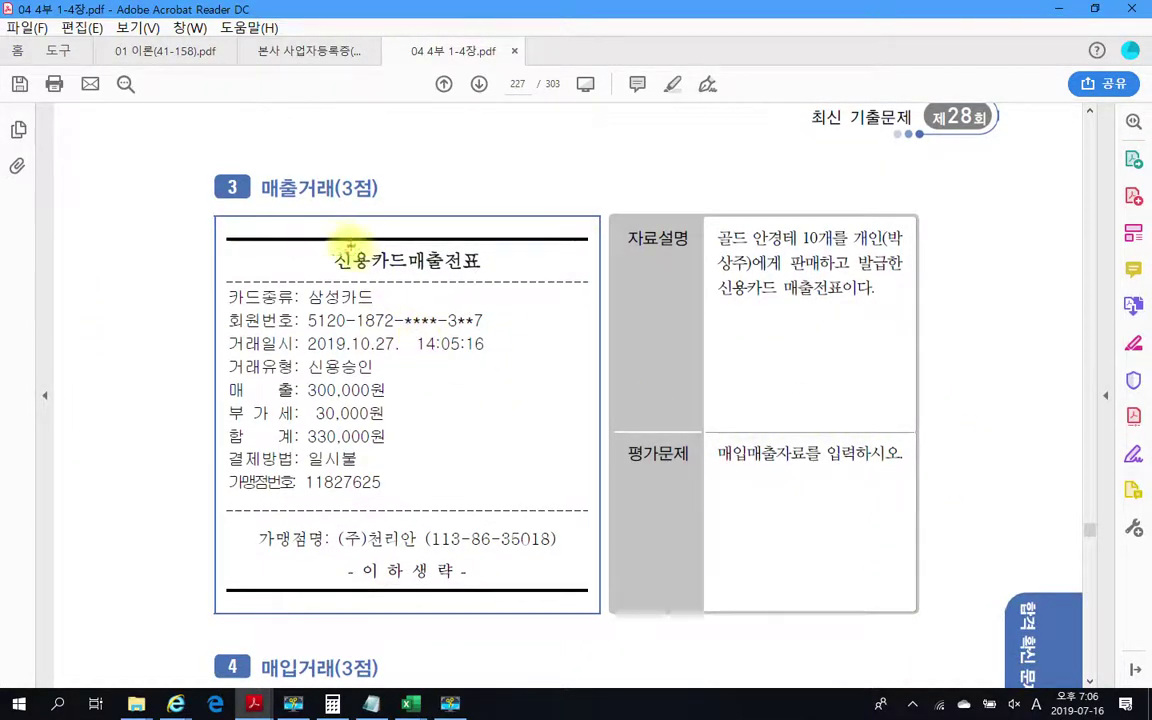
# - Mark the credit card slip's title, card type, transaction date, total amount and merchant name in red
pyautogui.moveTo(318, 241); pyautogui.dragTo(487, 274)
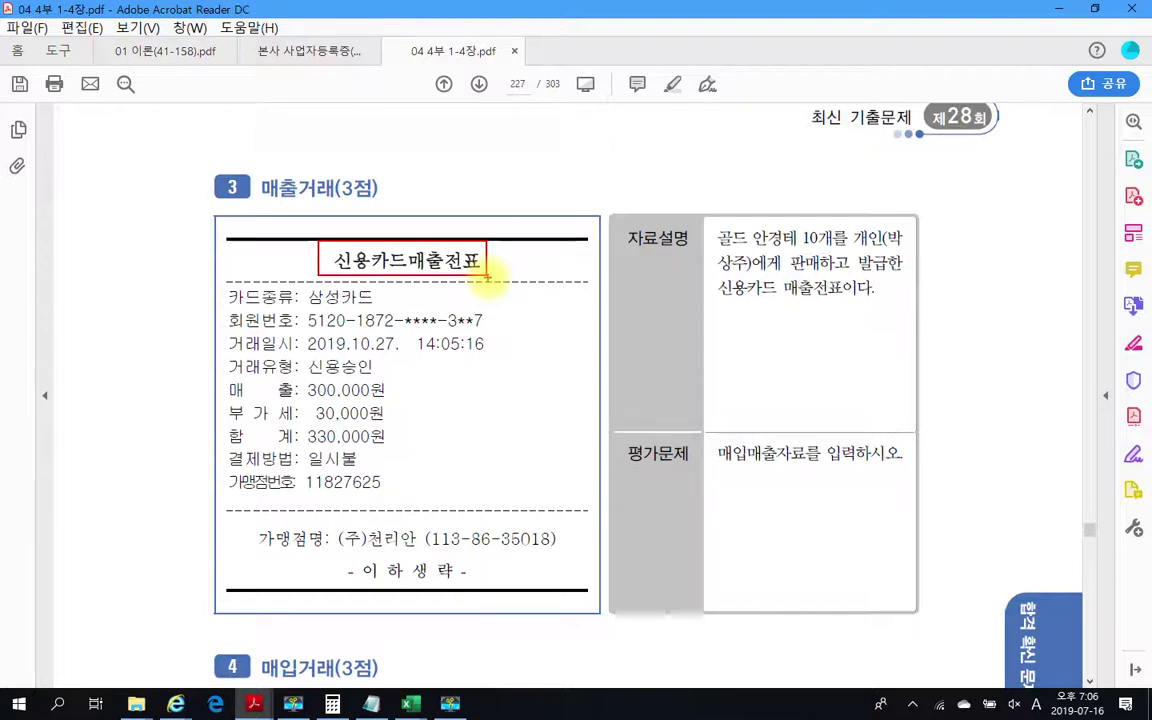
pyautogui.moveTo(374, 288)
pyautogui.mouseDown()
pyautogui.moveTo(300, 300)
pyautogui.moveTo(372, 305)
pyautogui.moveTo(325, 358)
pyautogui.moveTo(397, 345)
pyautogui.mouseUp()
pyautogui.moveTo(396, 414)
pyautogui.mouseDown()
pyautogui.moveTo(290, 430)
pyautogui.moveTo(392, 455)
pyautogui.mouseUp()
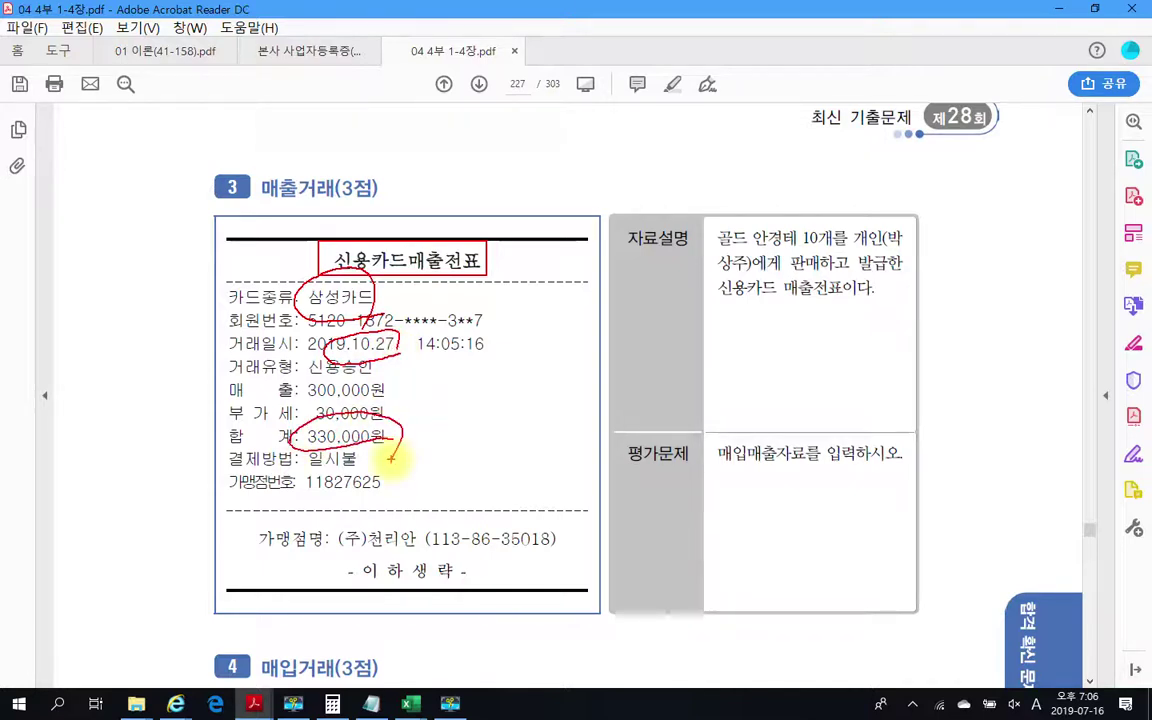
pyautogui.moveTo(330, 515); pyautogui.dragTo(418, 588)
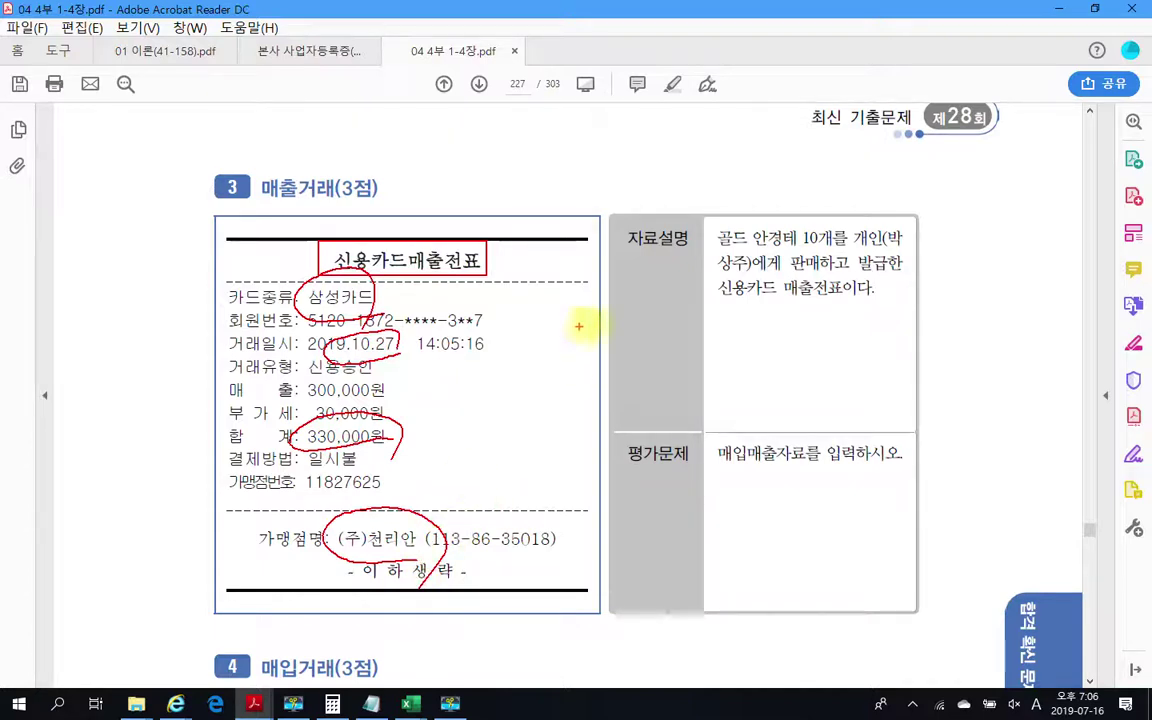
# - Underline 골드 안경테, 신용카드 매출전표 and the buyer's name in the 자료설명 text, and the 평가문제 instruction
pyautogui.moveTo(718, 248); pyautogui.dragTo(798, 247)
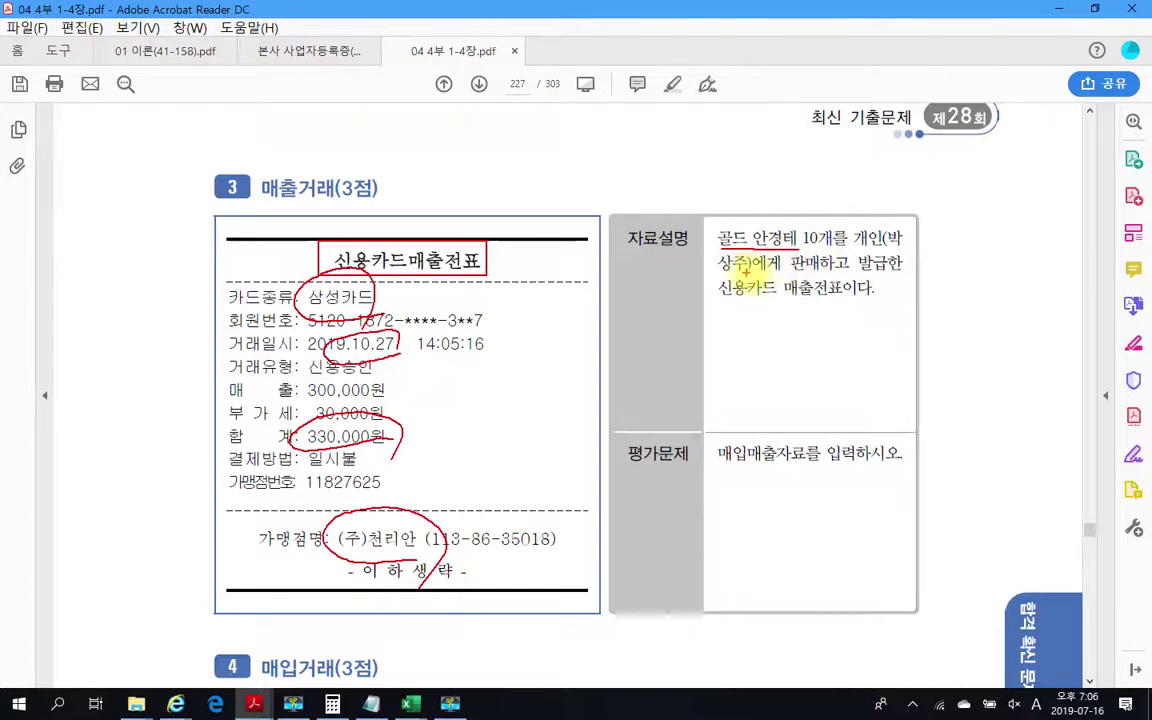
pyautogui.moveTo(718, 300); pyautogui.dragTo(838, 302)
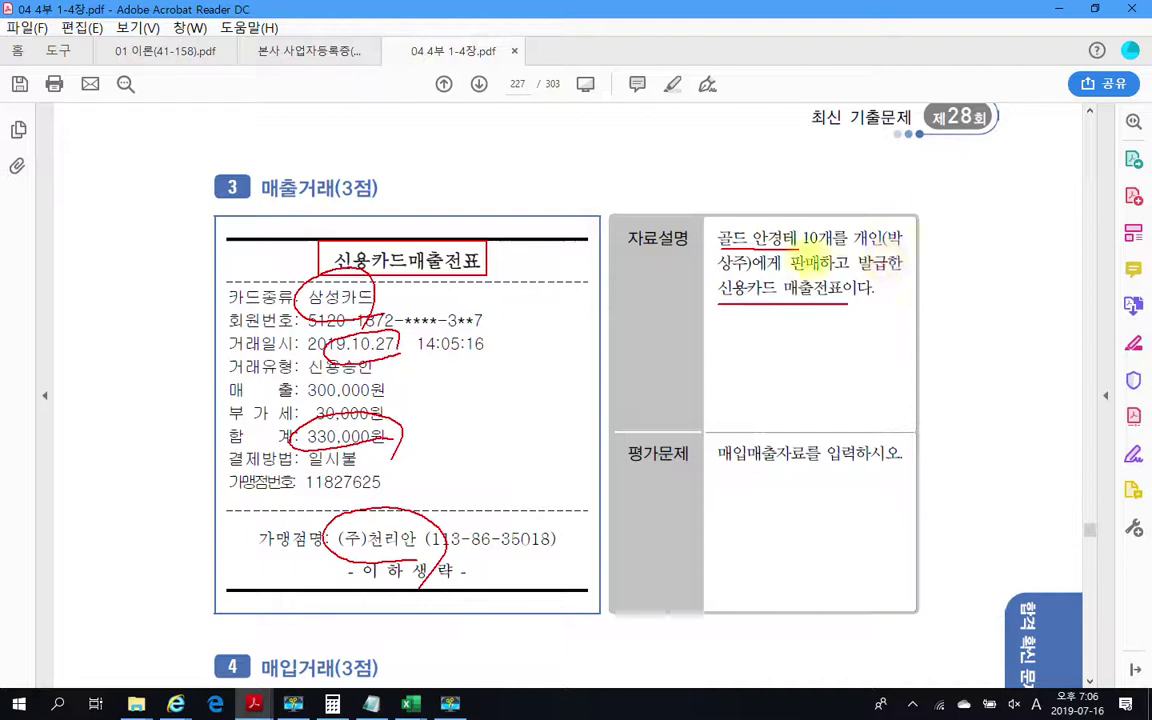
pyautogui.moveTo(719, 273); pyautogui.dragTo(751, 274)
pyautogui.moveTo(878, 252); pyautogui.dragTo(916, 250)
pyautogui.moveTo(712, 481); pyautogui.dragTo(916, 474)
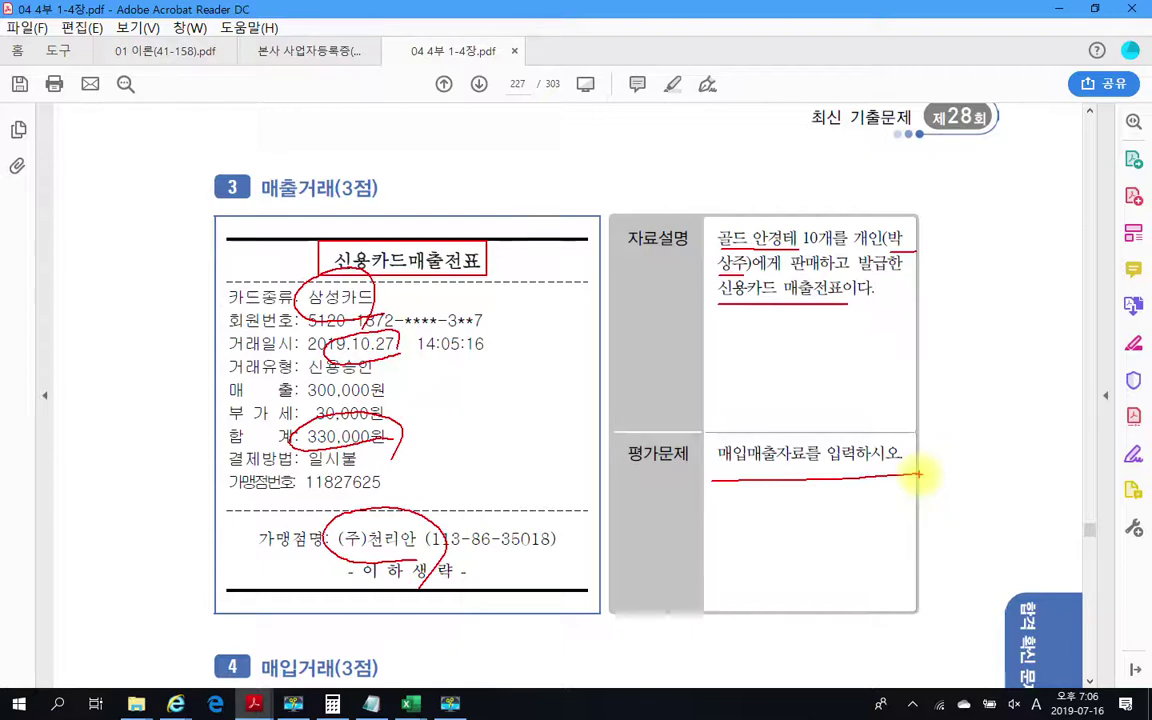
# - Write the type number 17 above the credit card slip and erase all the red marks
pyautogui.moveTo(502, 142); pyautogui.dragTo(464, 200)
pyautogui.moveTo(541, 138)
pyautogui.mouseDown()
pyautogui.moveTo(530, 160)
pyautogui.moveTo(574, 152)
pyautogui.moveTo(546, 203)
pyautogui.mouseUp()
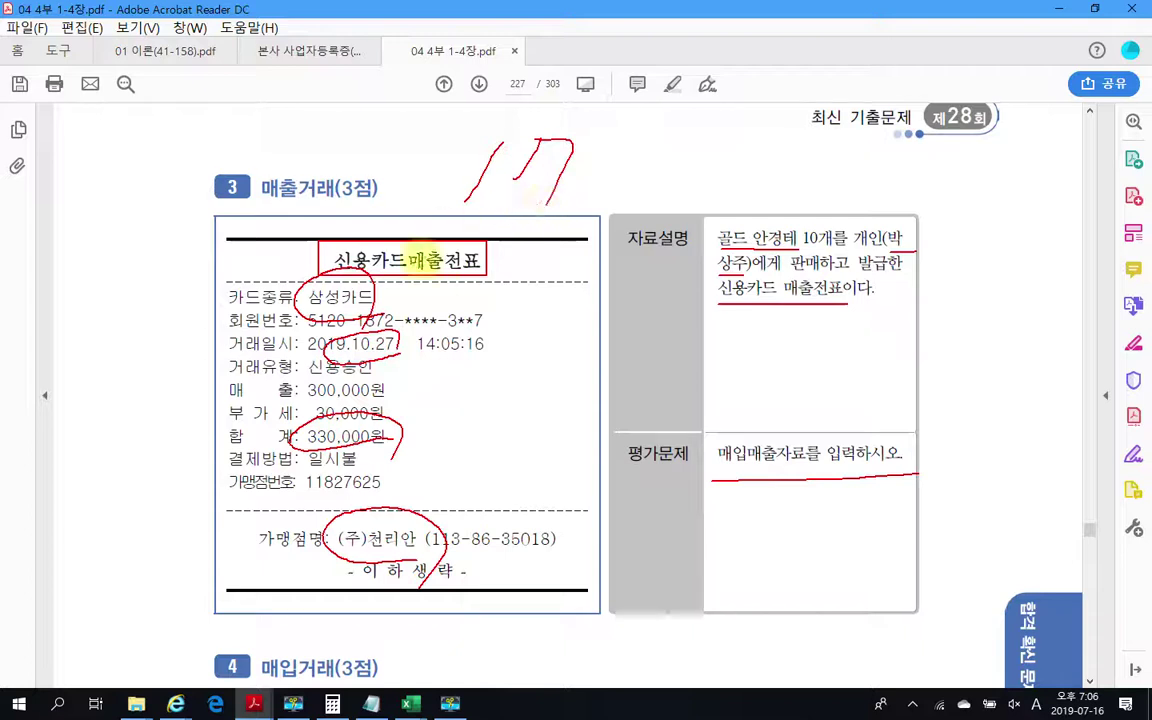
pyautogui.press('Escape')
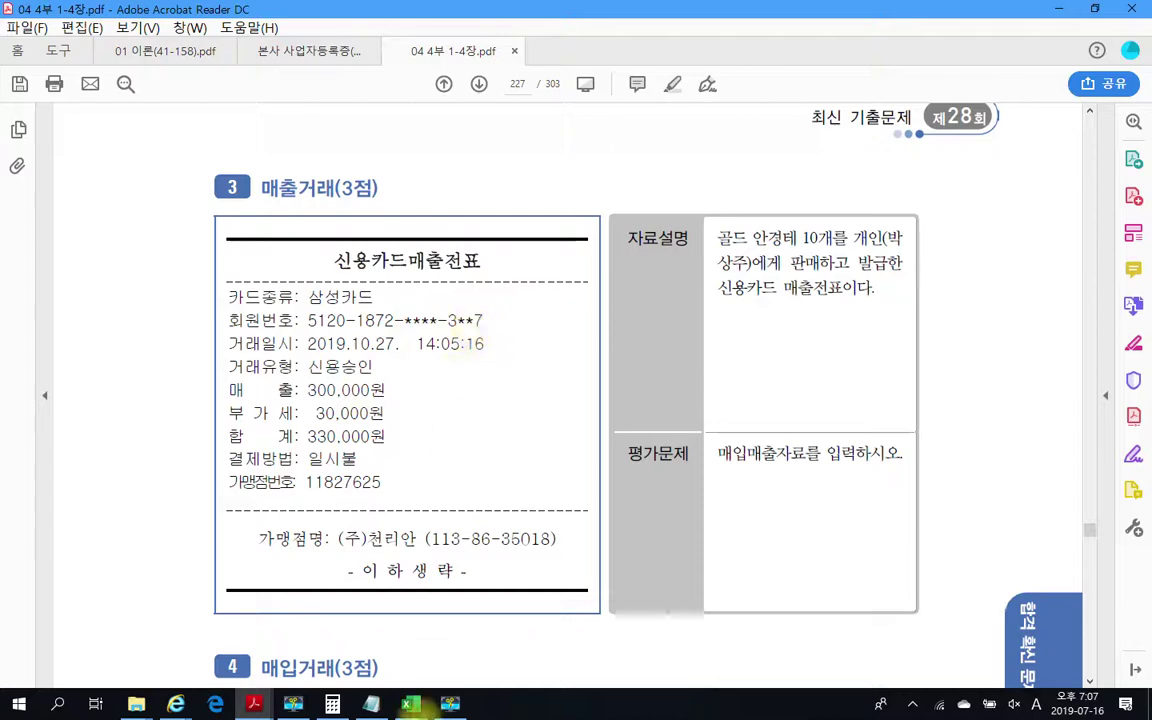
# - Launch 더존 Smart A(iPLUS) 2019, log in to (주)천리안 [기출28회] at level FAT 1급 and maximize the window
pyautogui.click(20, 702)
pyautogui.click(671, 399)
pyautogui.click(529, 450)
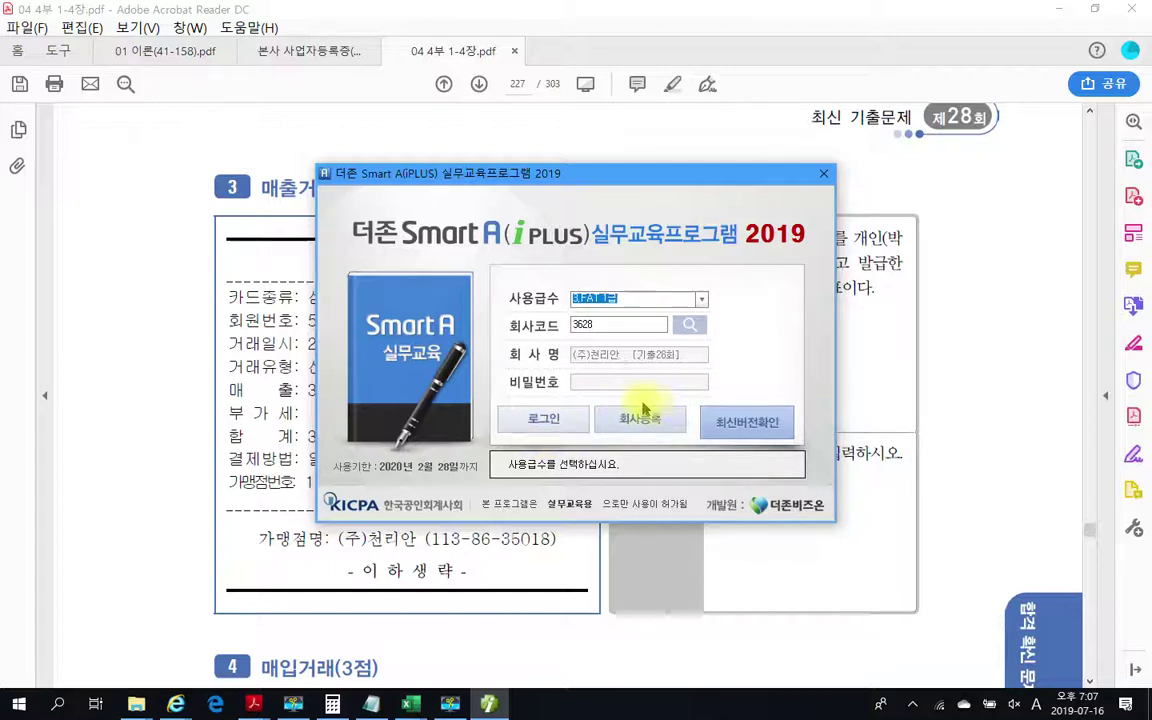
pyautogui.click(545, 420)
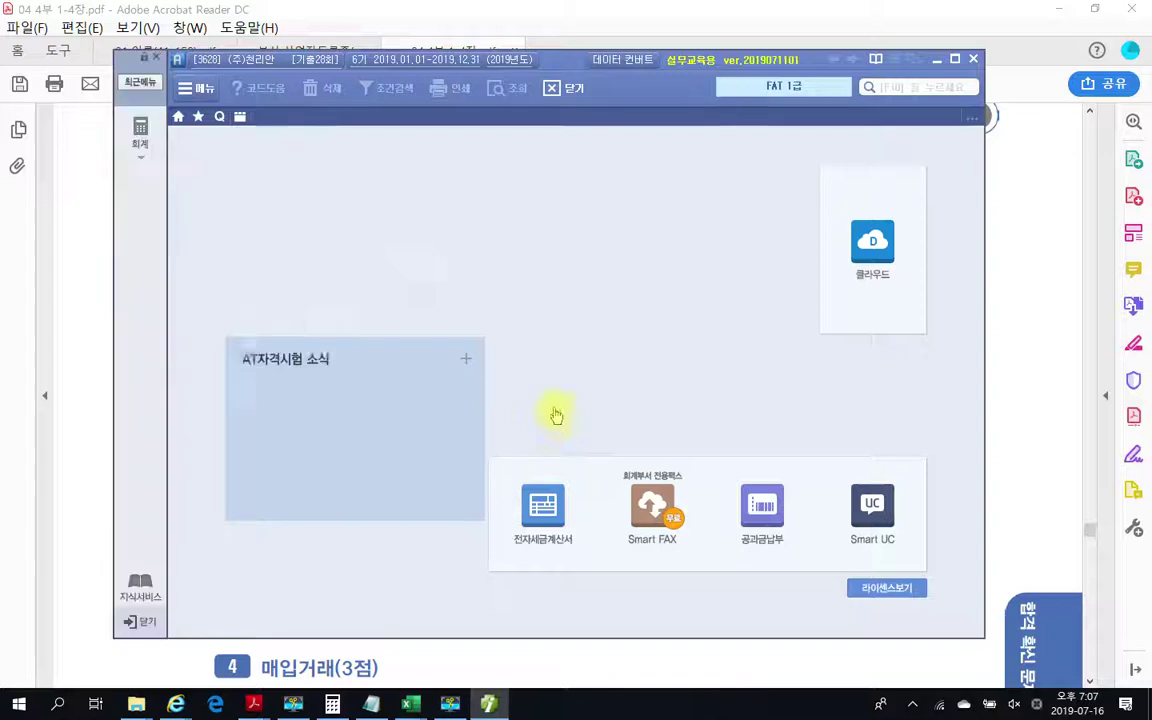
pyautogui.click(955, 59)
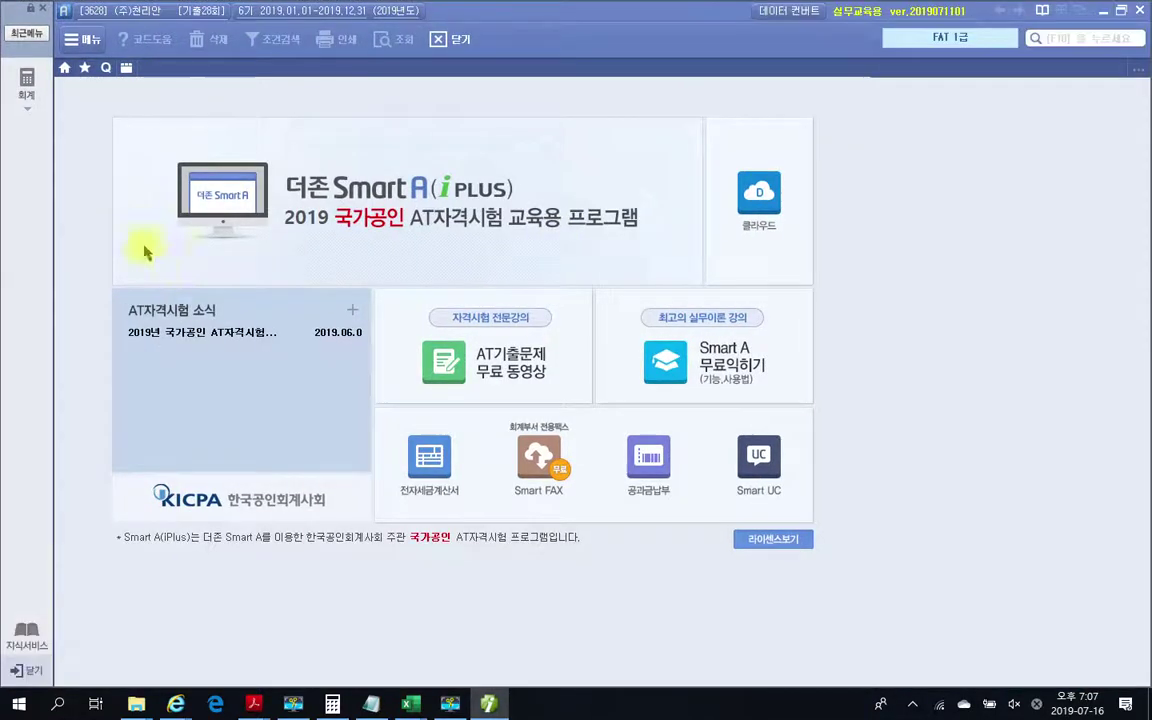
# - Open the 매입매출전표입력 form under 전표입력/장부 and recheck the credit card slip in the PDF
pyautogui.click(121, 67)
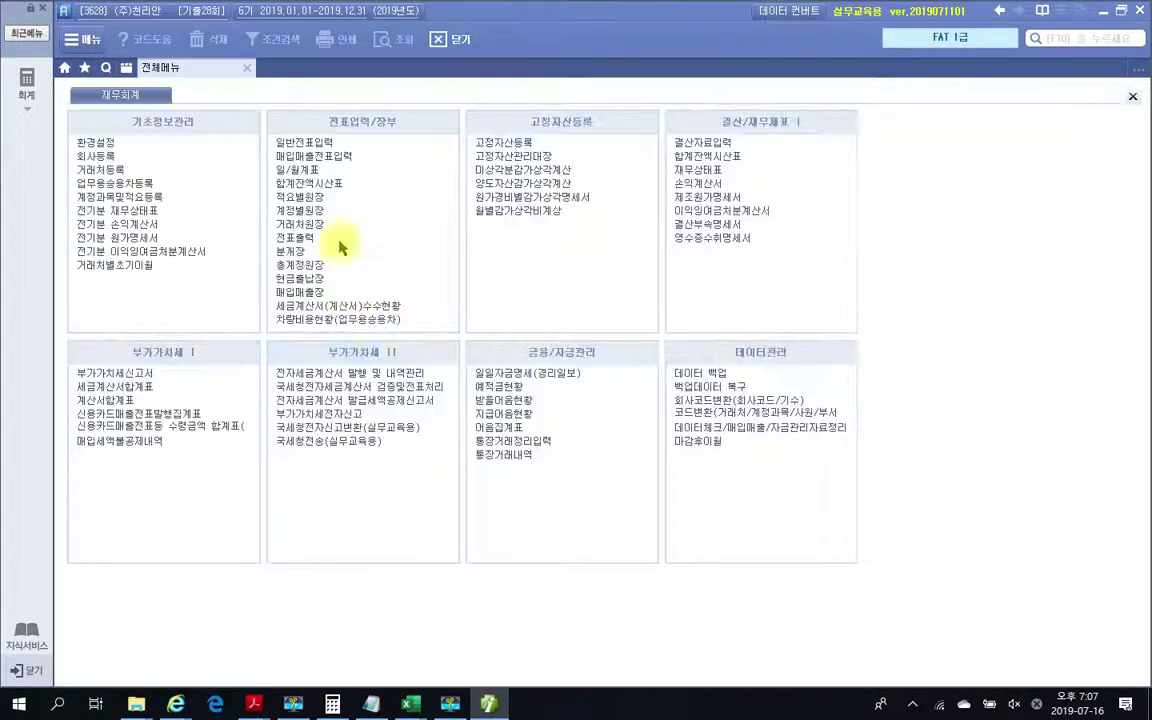
pyautogui.click(340, 156)
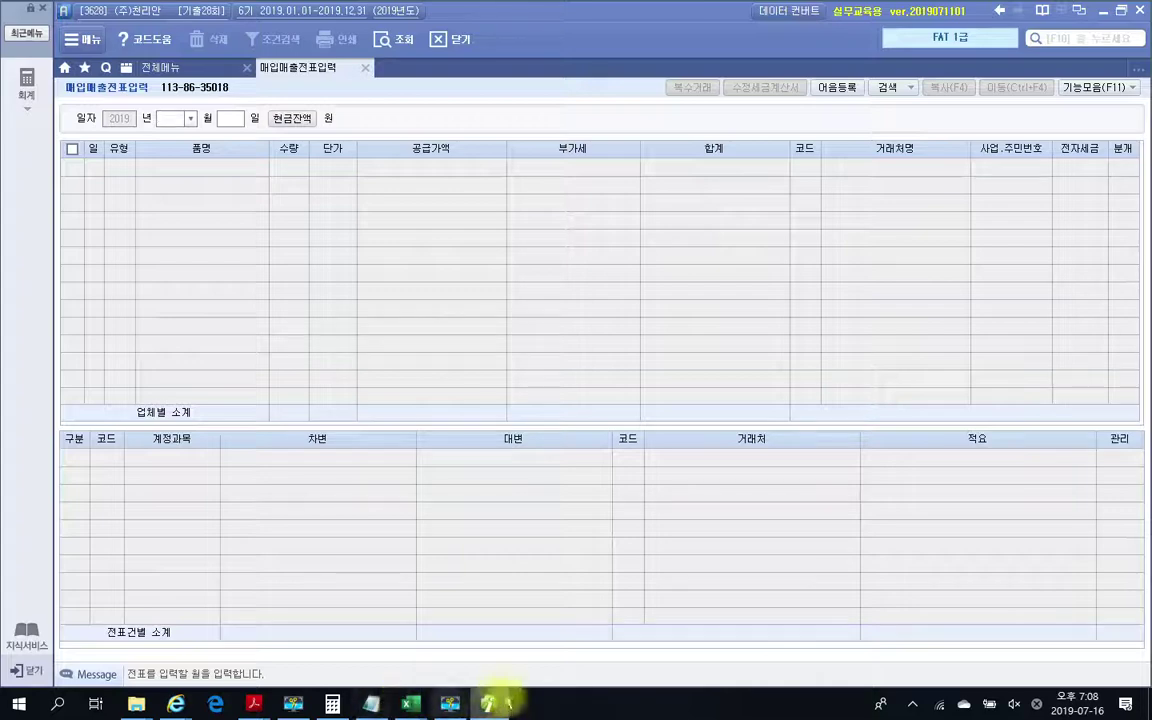
pyautogui.click(489, 703)
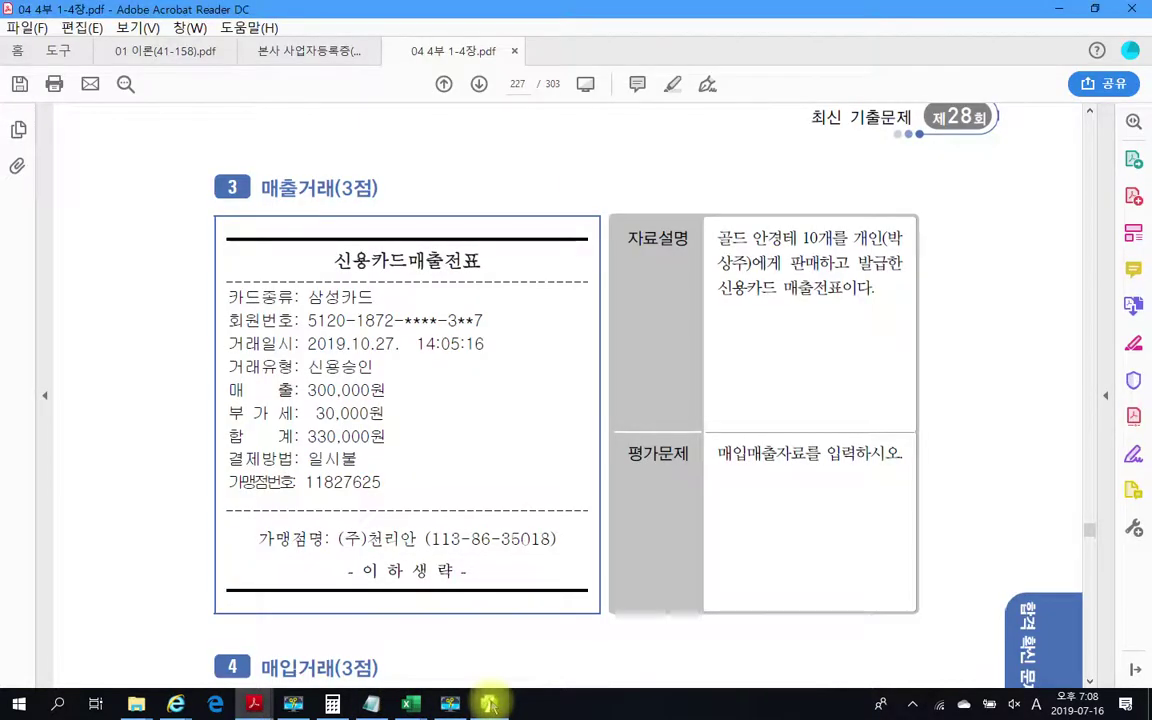
pyautogui.click(489, 703)
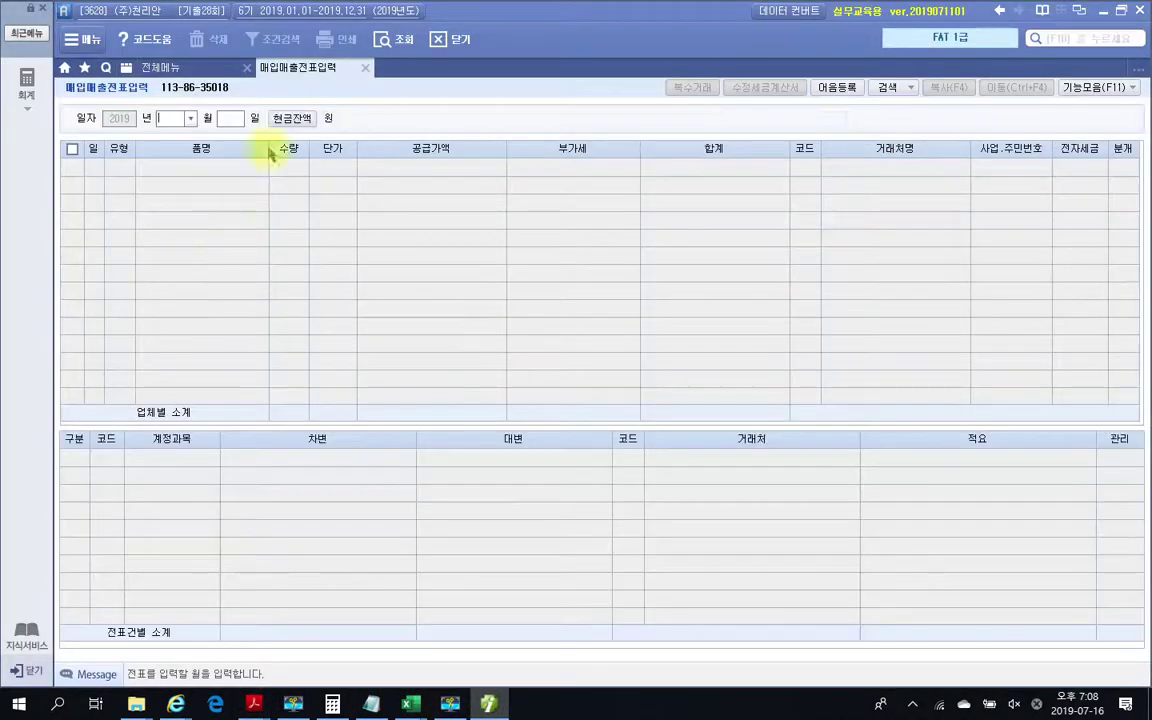
# - Load the October vouchers and start a new entry on day 27 with type 17 (카과)
pyautogui.press('Return')
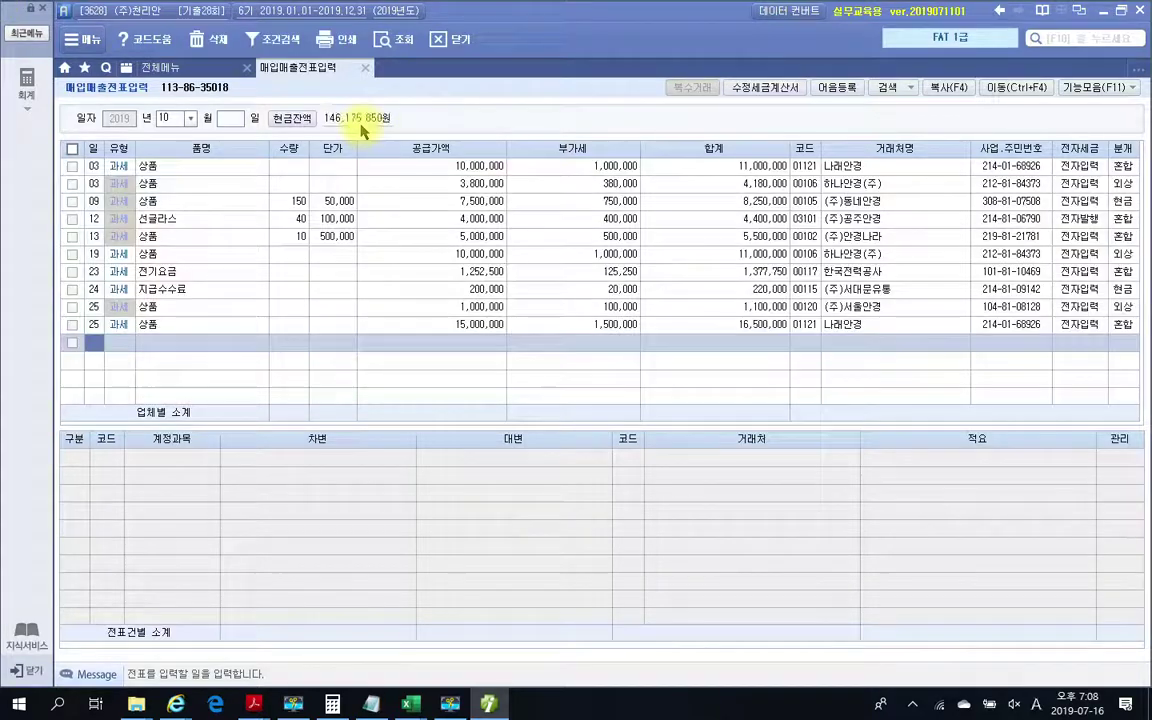
pyautogui.write('27')
pyautogui.press('Return')
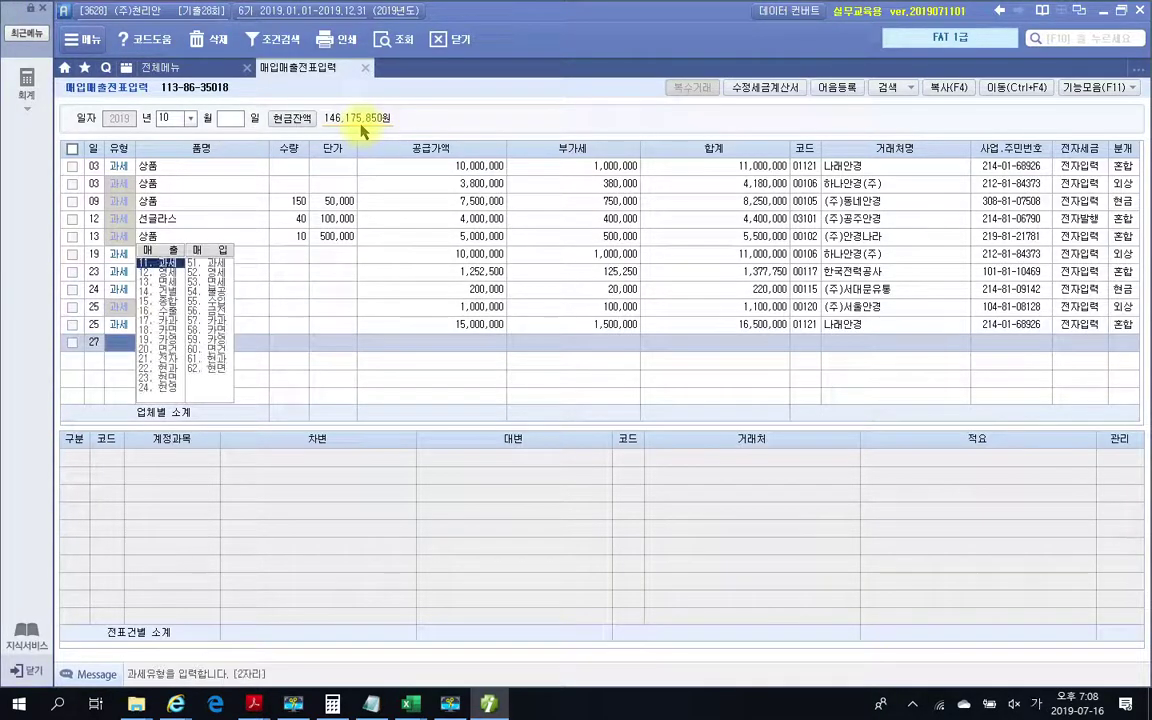
pyautogui.write('57')
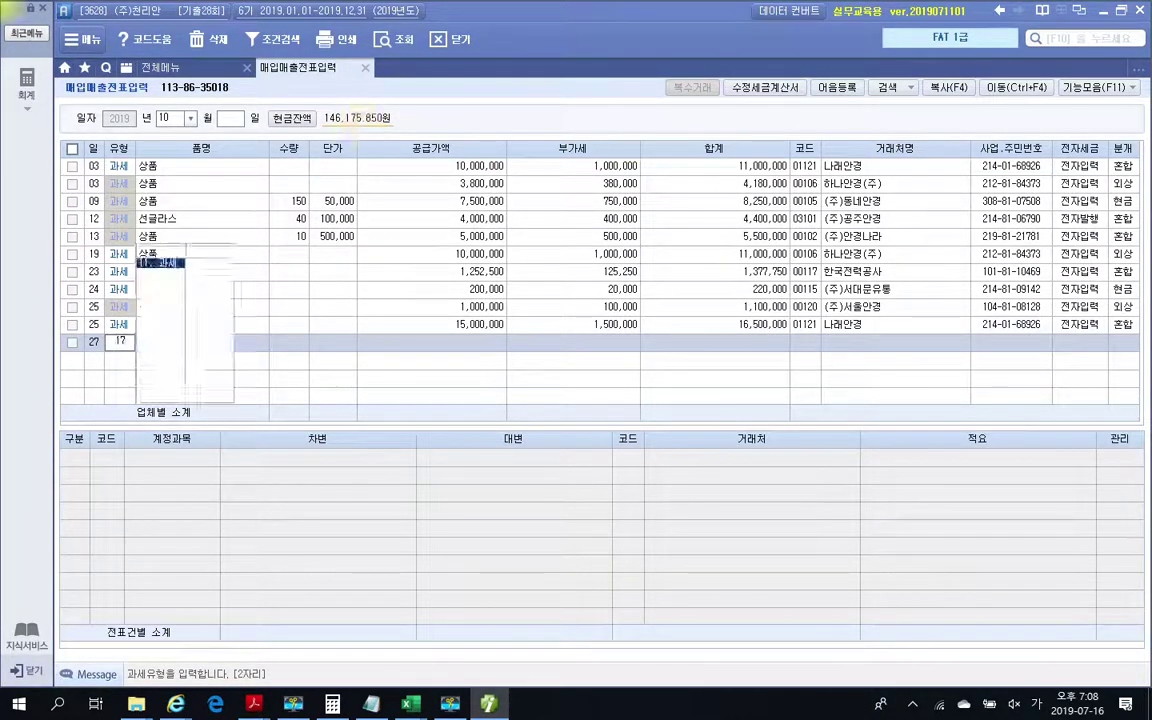
pyautogui.press('Return')
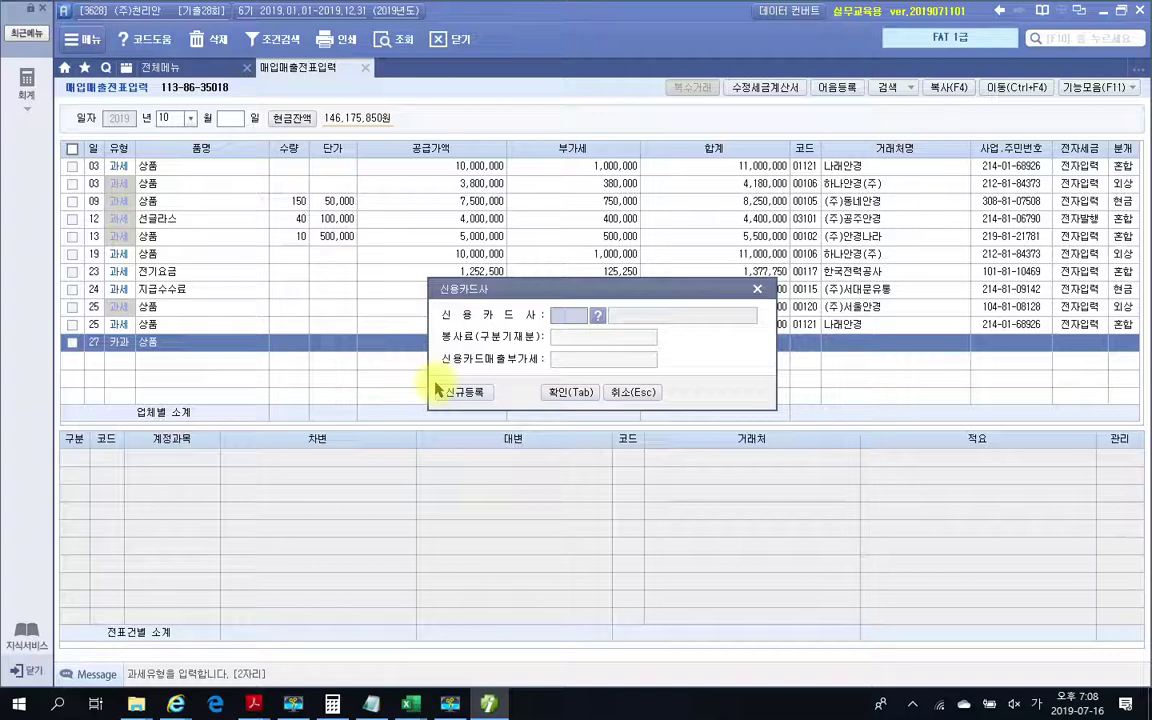
# - Assign 삼성카드 as the credit card company for the day 27 entry
pyautogui.click(597, 315)
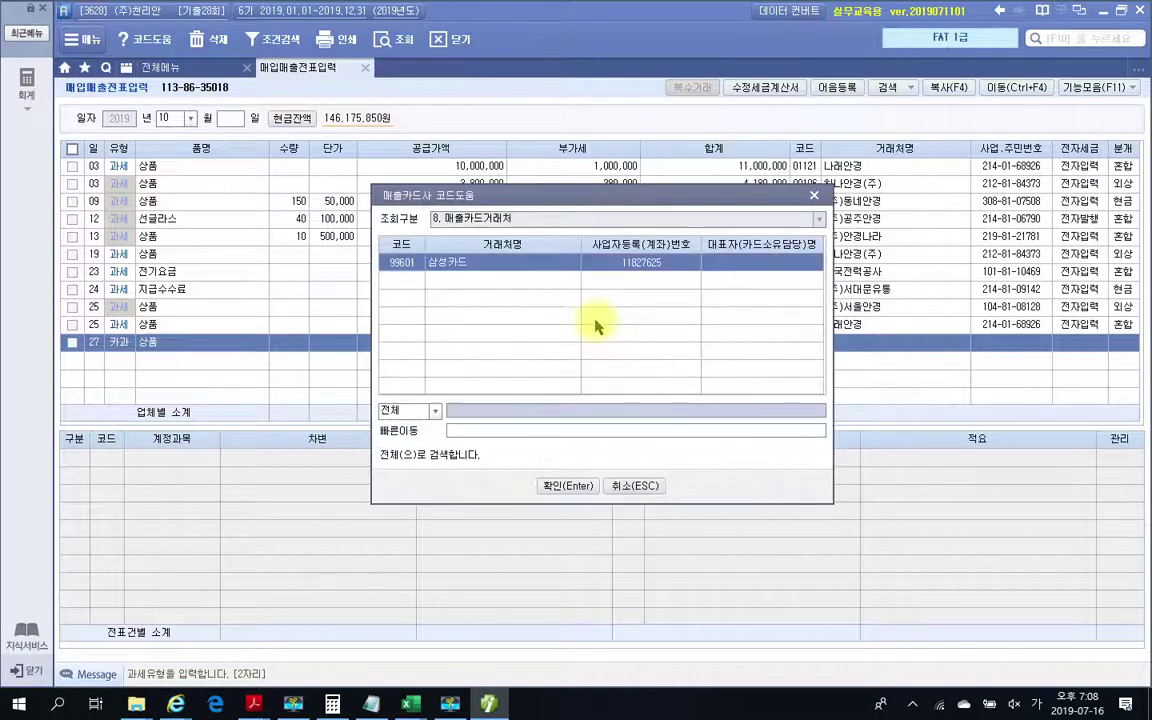
pyautogui.click(570, 486)
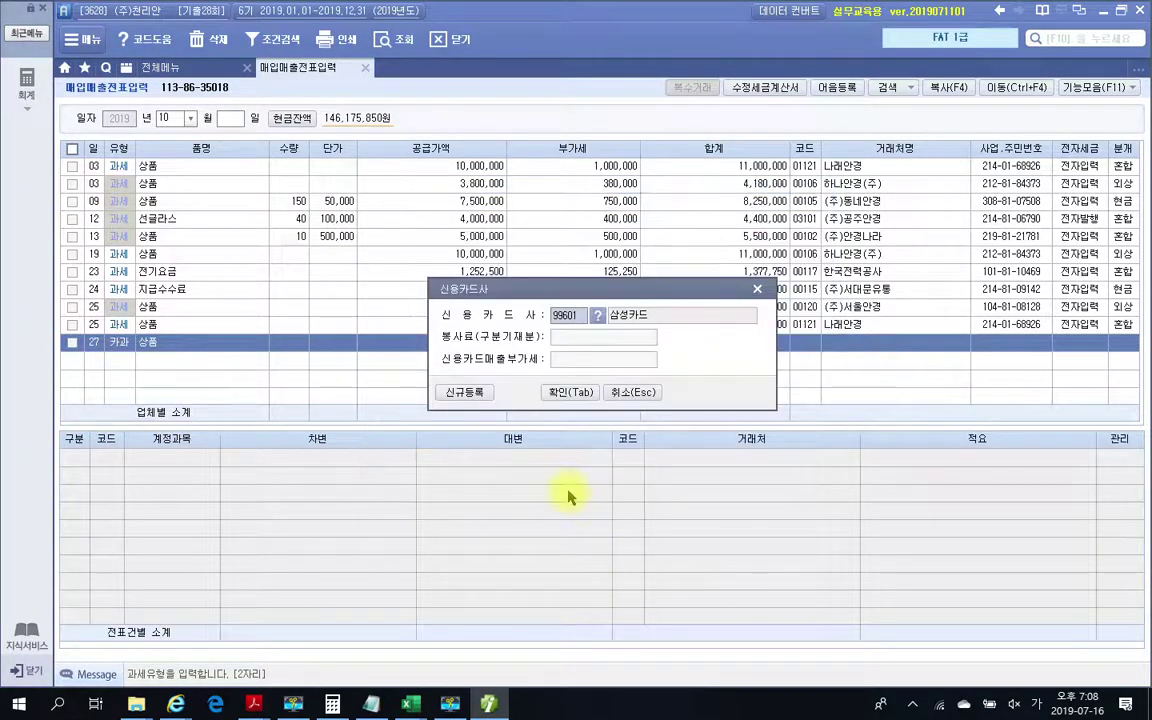
pyautogui.click(550, 419)
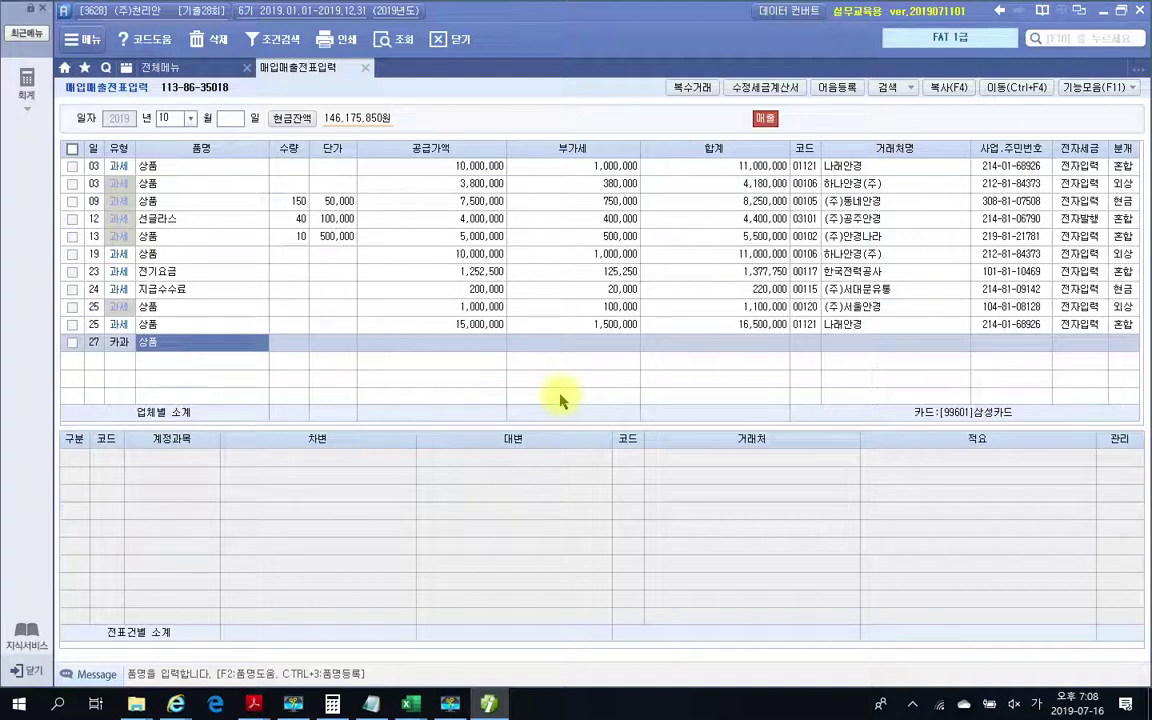
# - Enter 골드안경테 as the item name of the day 27 entry
pyautogui.write('ㄱ')
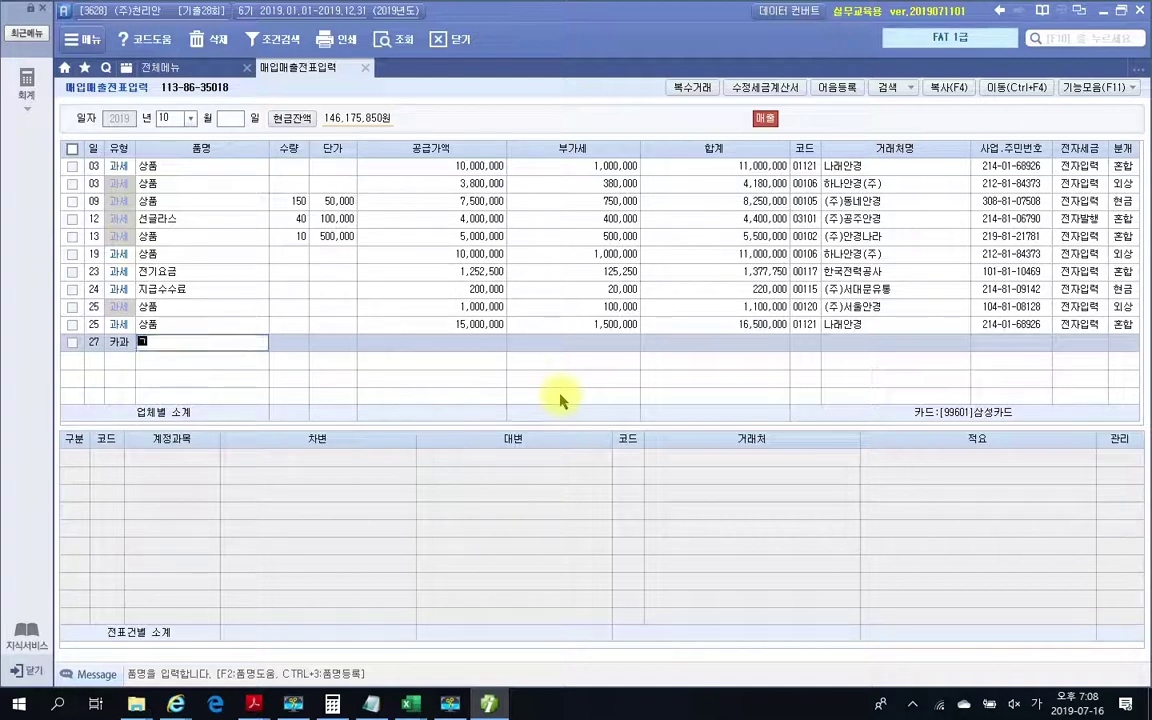
pyautogui.write('ㅗㄹㄷㅡㅂㅏㄴㄱㅕㅇㅌㅐ')
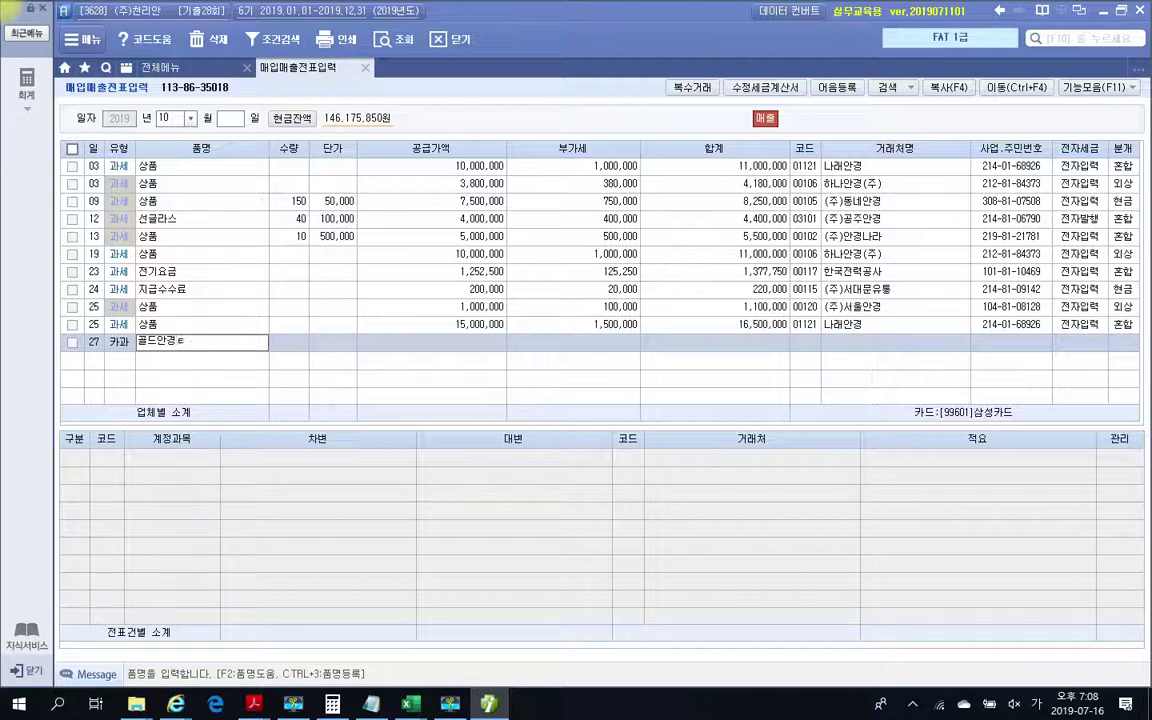
pyautogui.press('Return')
pyautogui.write('10')
pyautogui.press('Return')
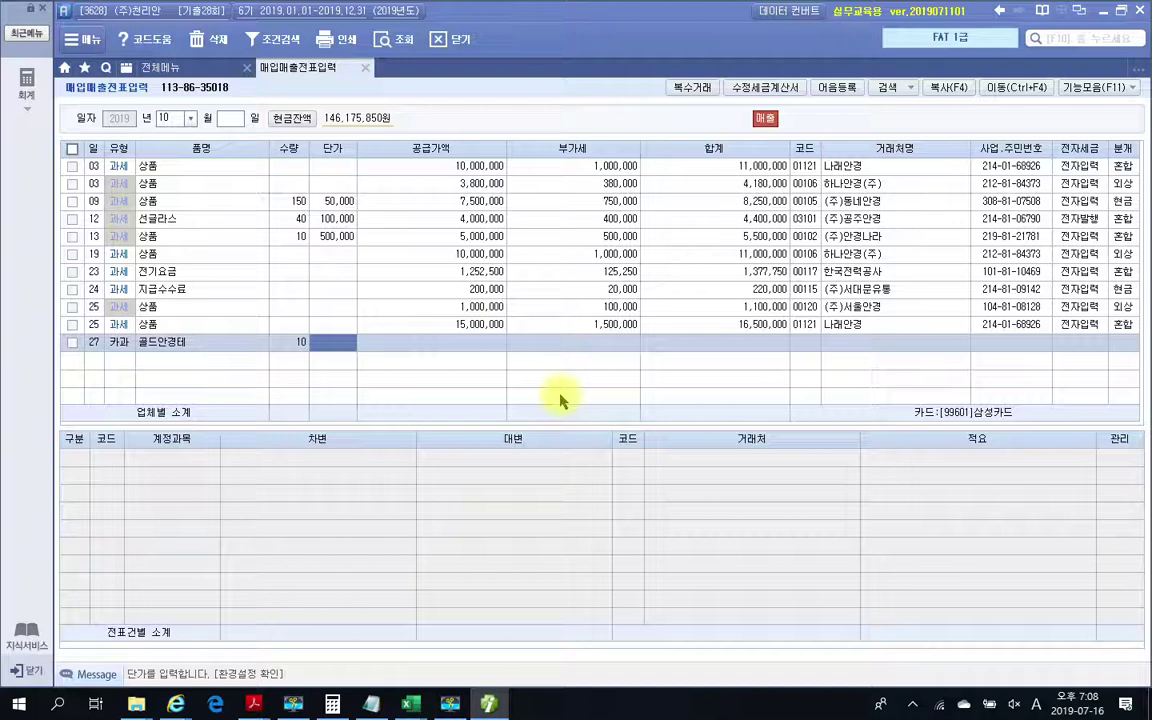
pyautogui.click(286, 347)
pyautogui.press('BackSpace')
pyautogui.press('Return')
pyautogui.press('Return')
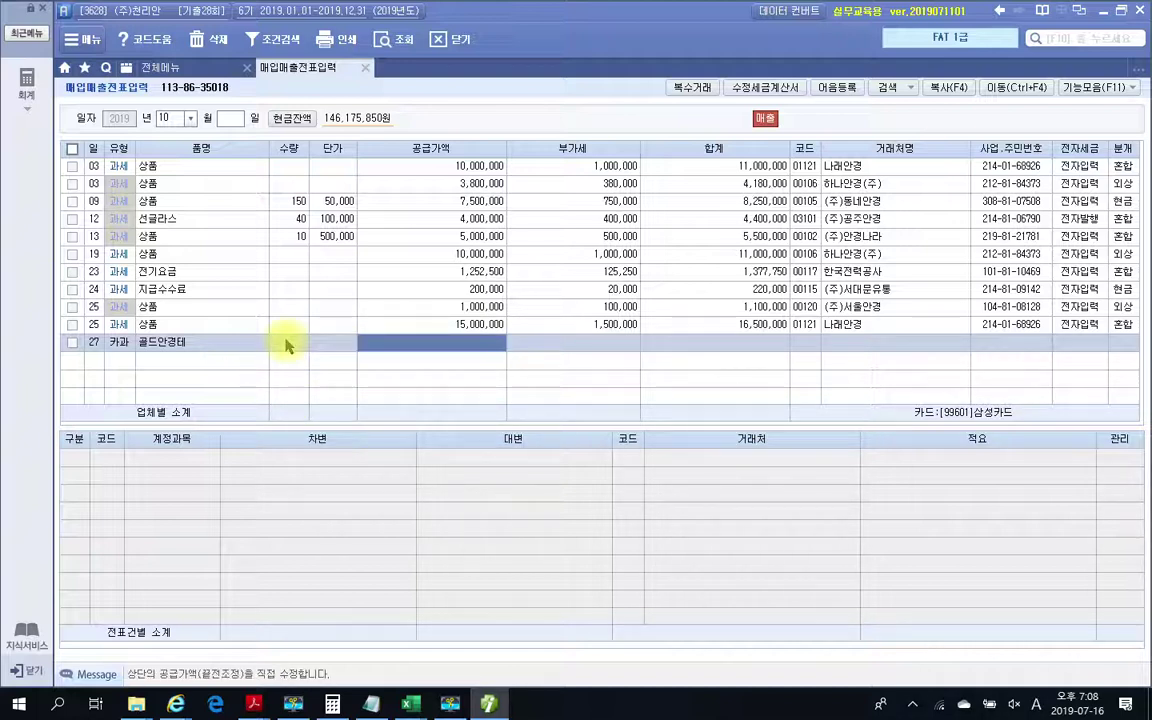
# - Enter 330,000 as the supply amount (공급가액) of the 골드안경테 entry
pyautogui.write('3')
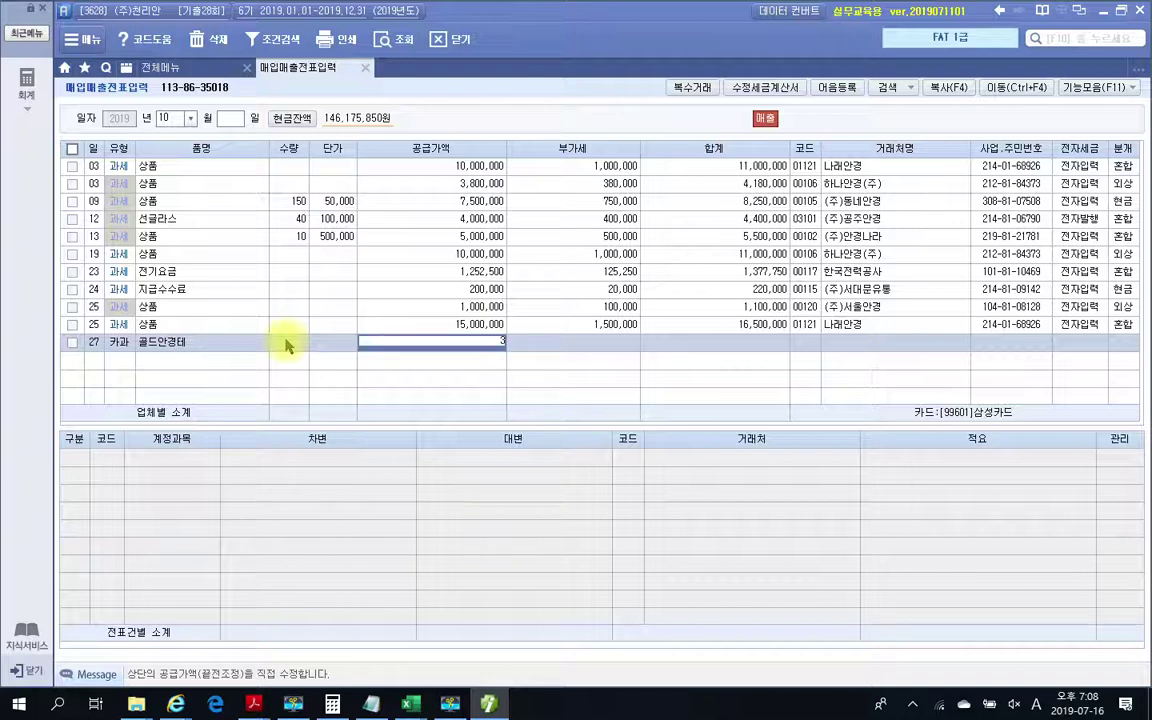
pyautogui.write('30,000')
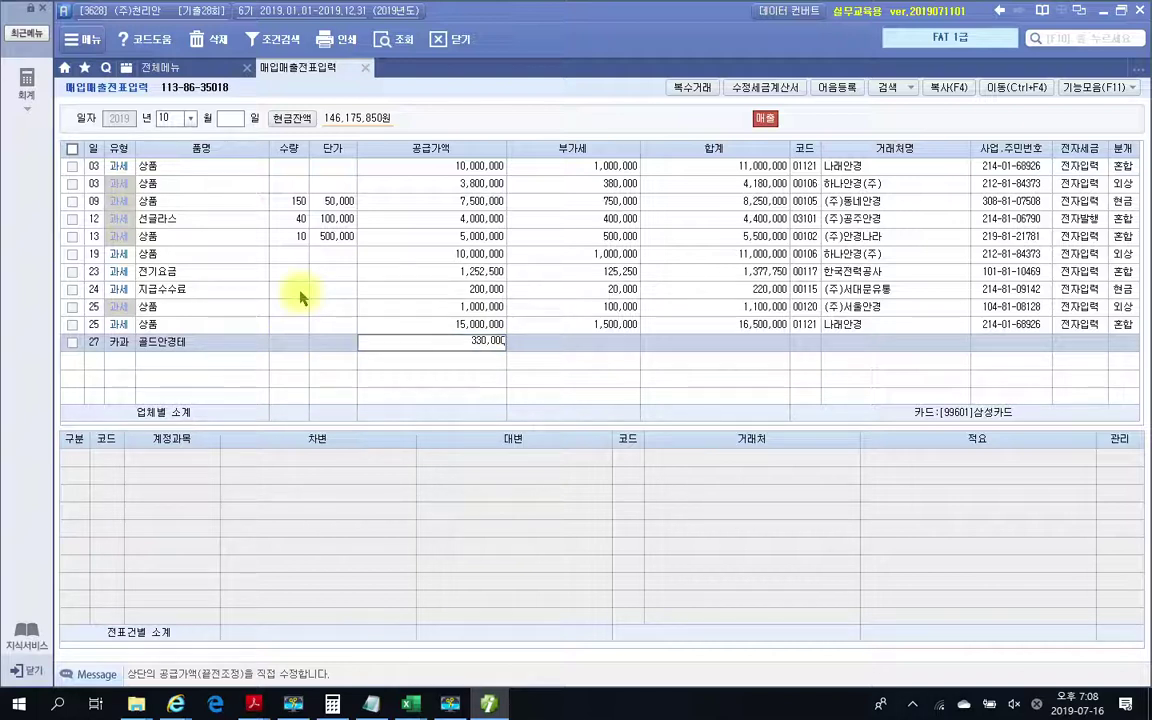
pyautogui.press('Return')
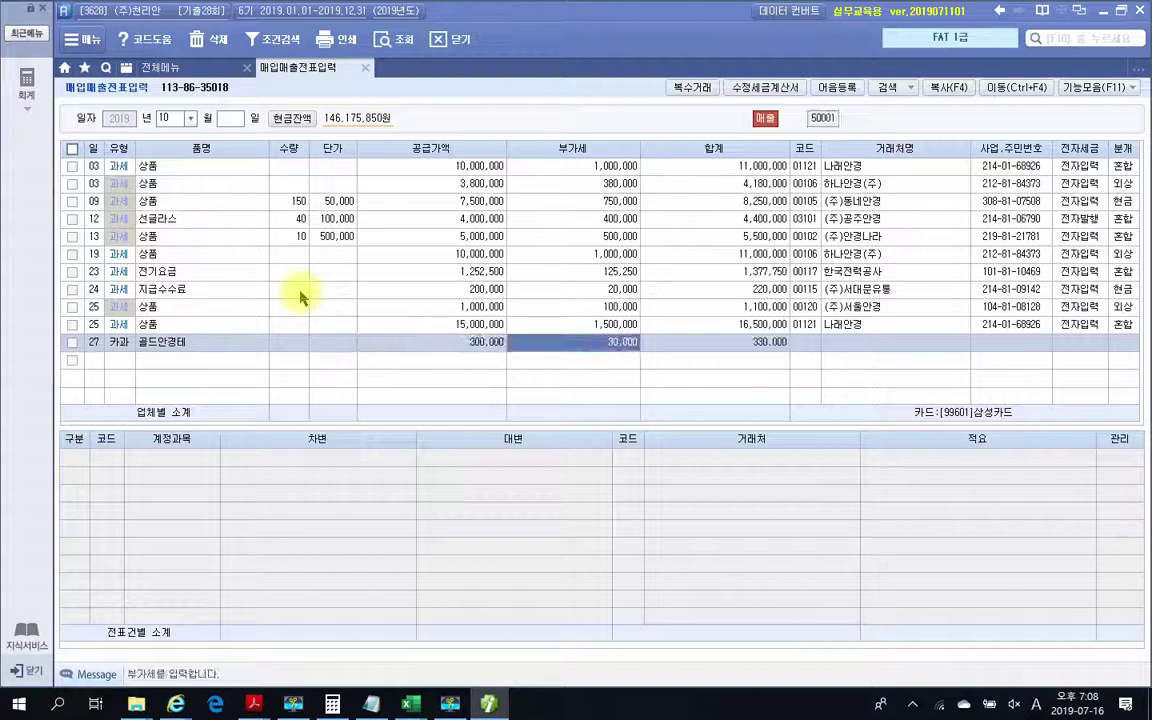
# - Set the quantity to 10 and the unit price to 30,000 for the 골드안경테 entry
pyautogui.click(293, 348)
pyautogui.write('10')
pyautogui.press('Return')
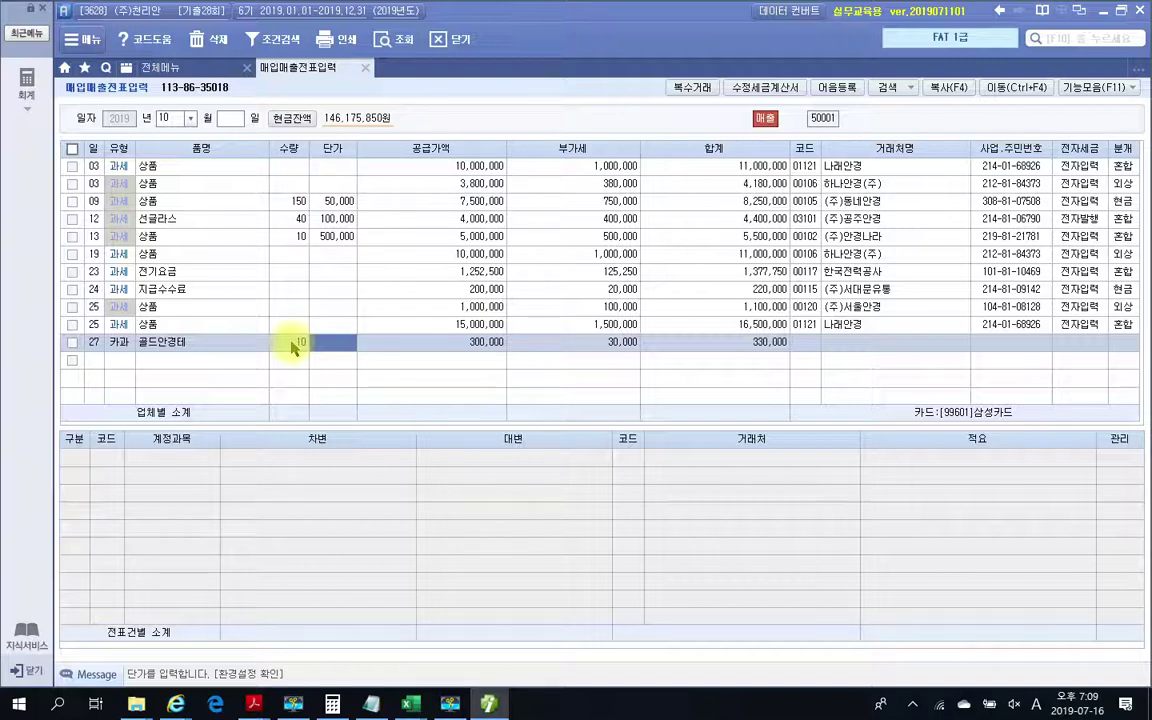
pyautogui.press('Return')
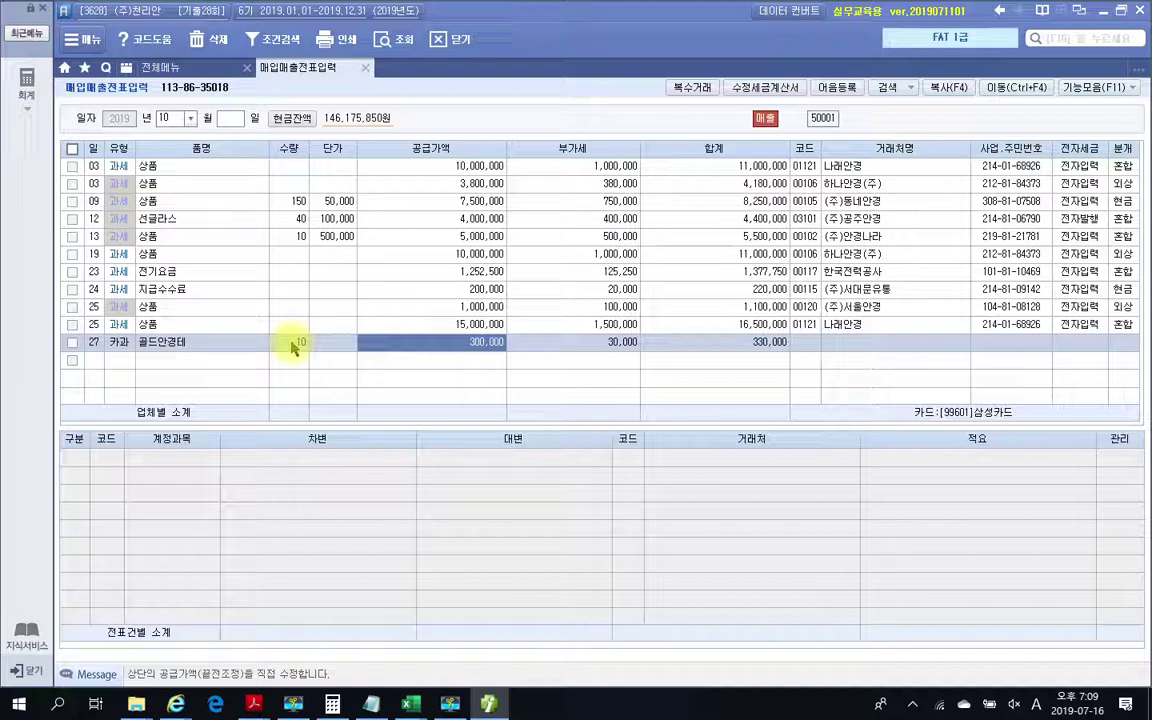
pyautogui.press('Left')
pyautogui.write('30000')
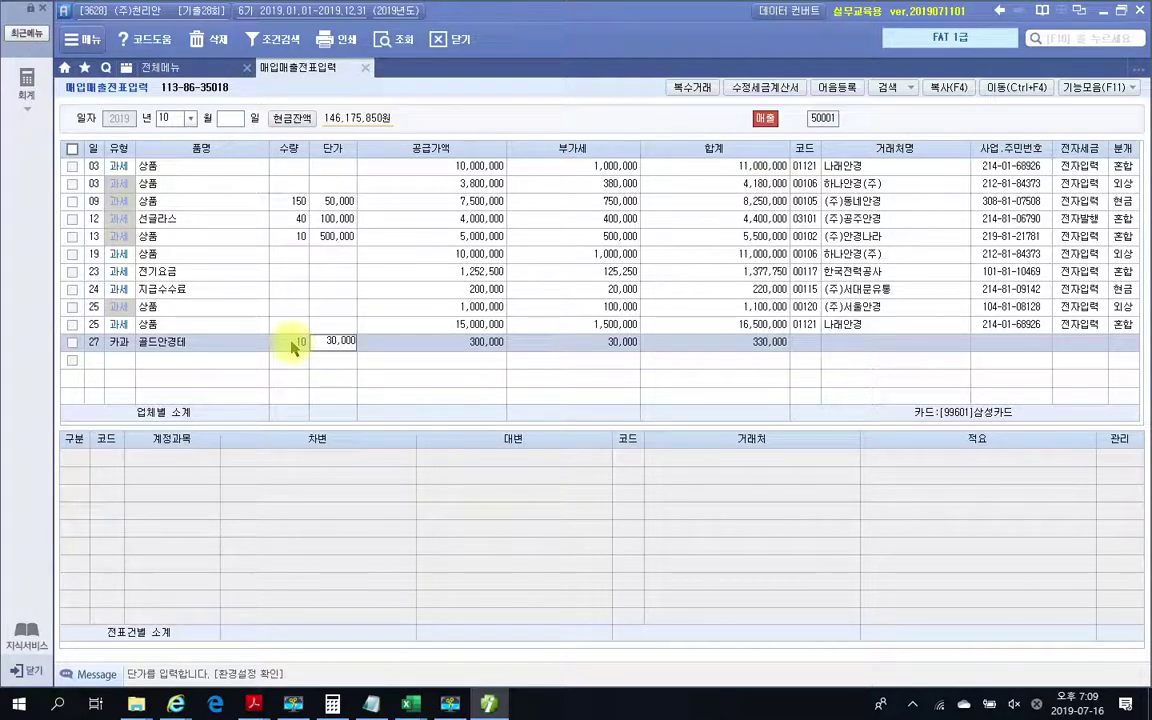
pyautogui.press('Return')
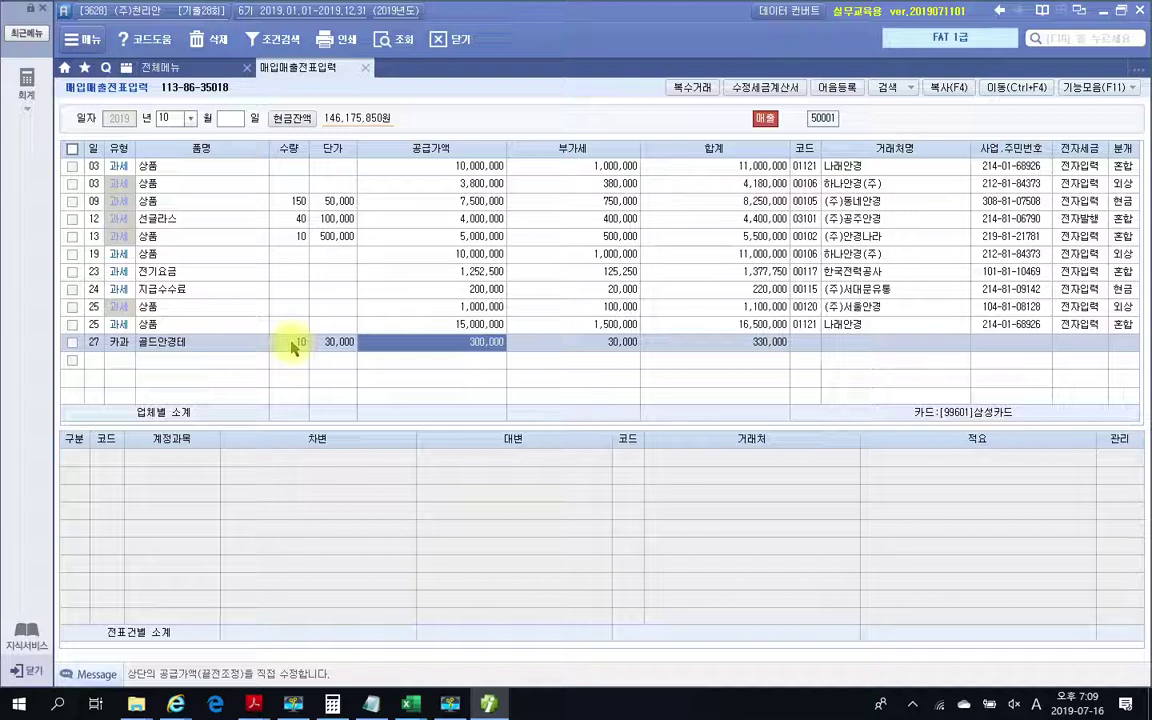
# - Look up the individual customer by surname and assign that customer as the trading partner of the 골드안경테 entry
pyautogui.press('Return')
pyautogui.press('Return')
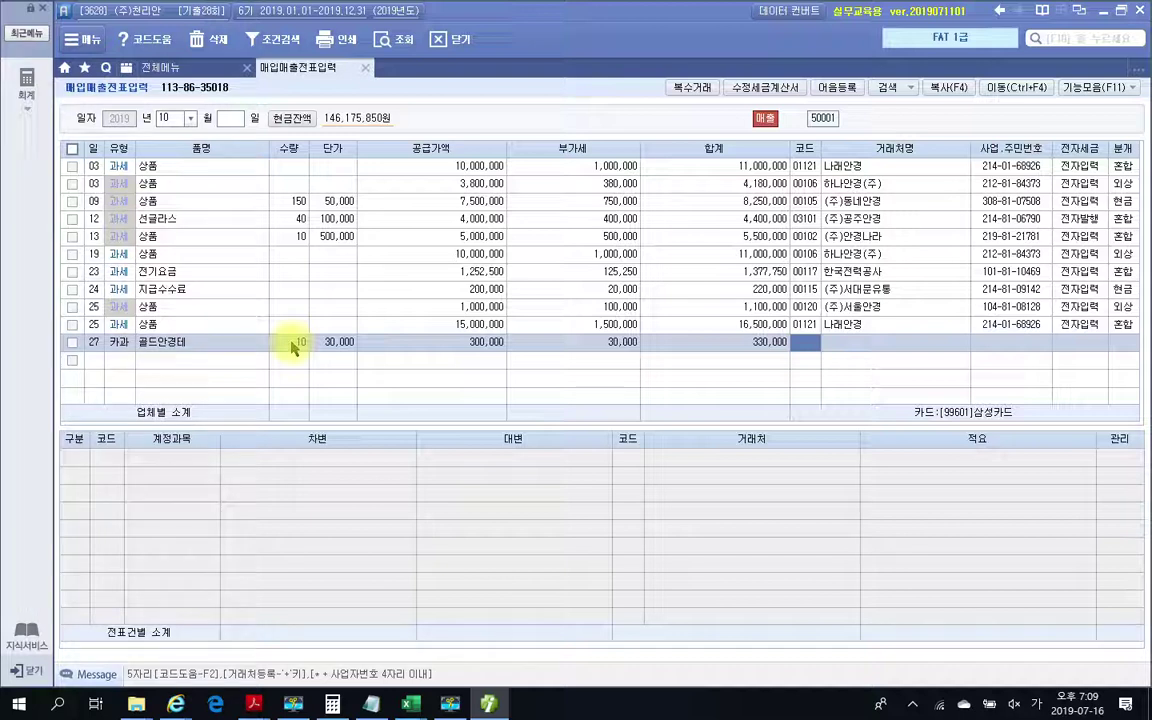
pyautogui.write('박정')
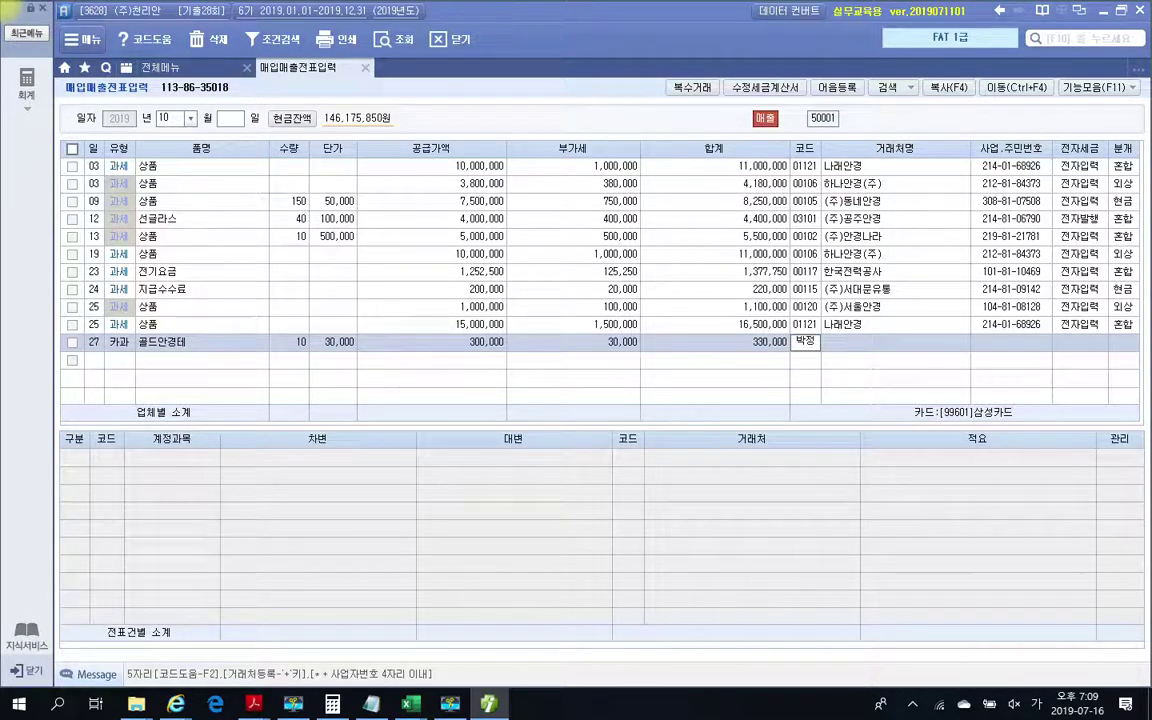
pyautogui.press('Return')
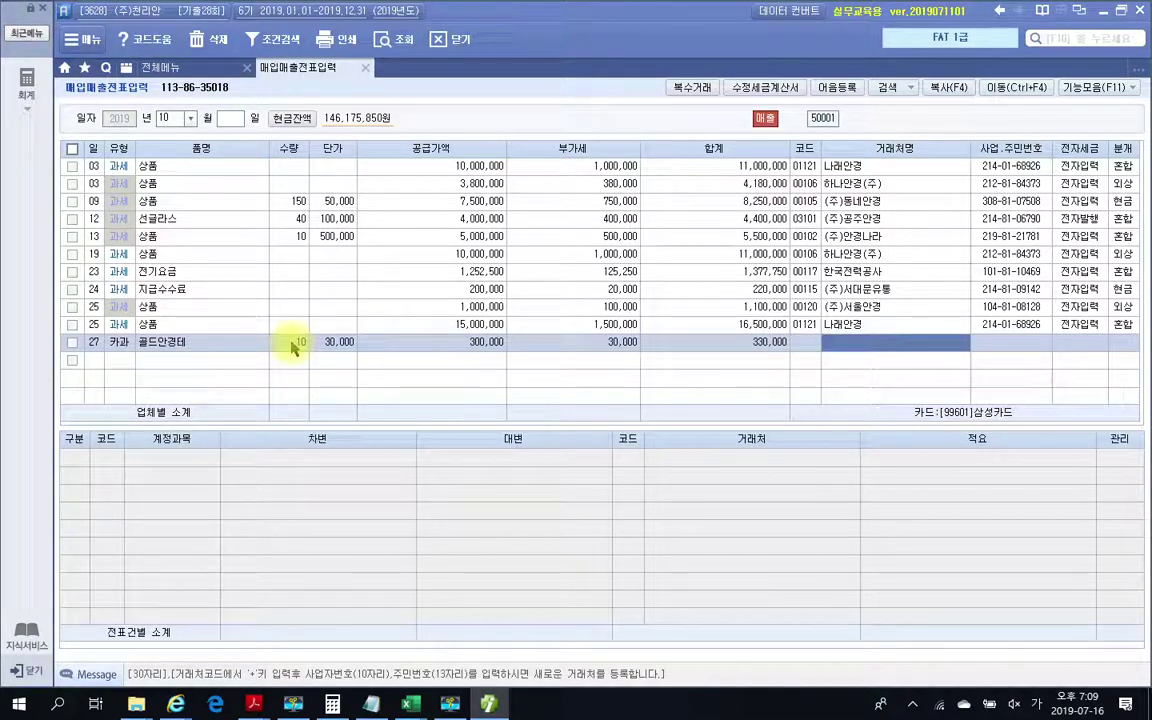
pyautogui.hotkey('shift', 'Tab')
pyautogui.write('박')
pyautogui.press('Return')
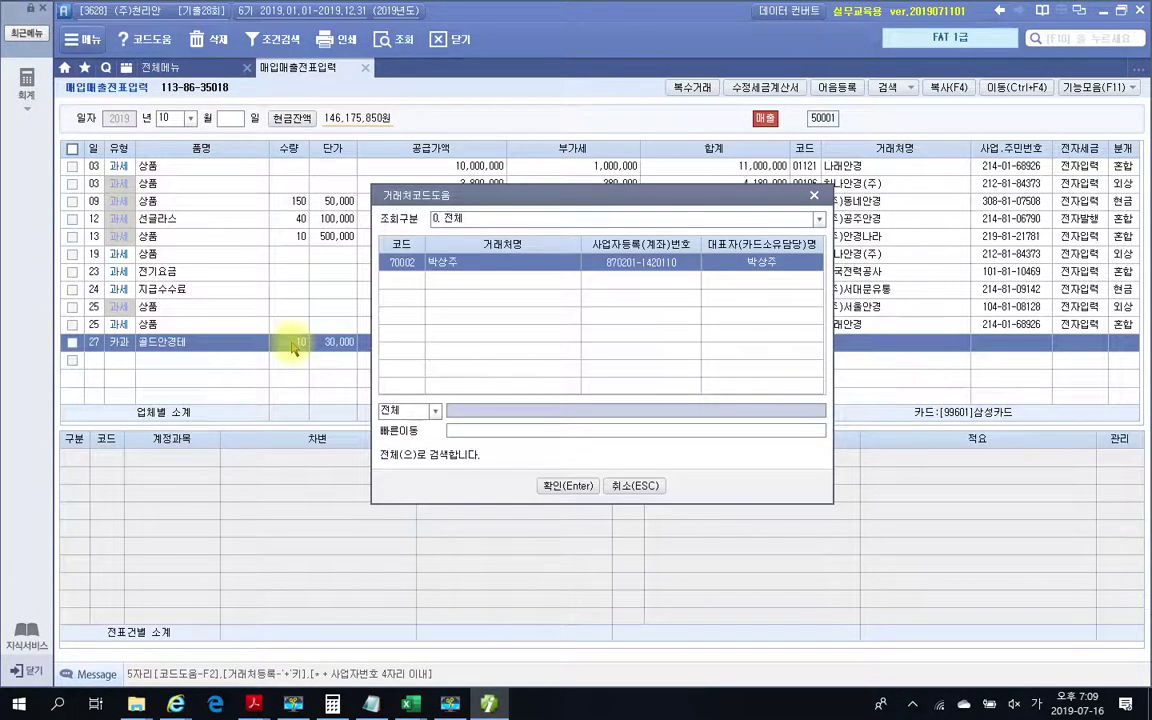
pyautogui.press('Return')
pyautogui.press('Return')
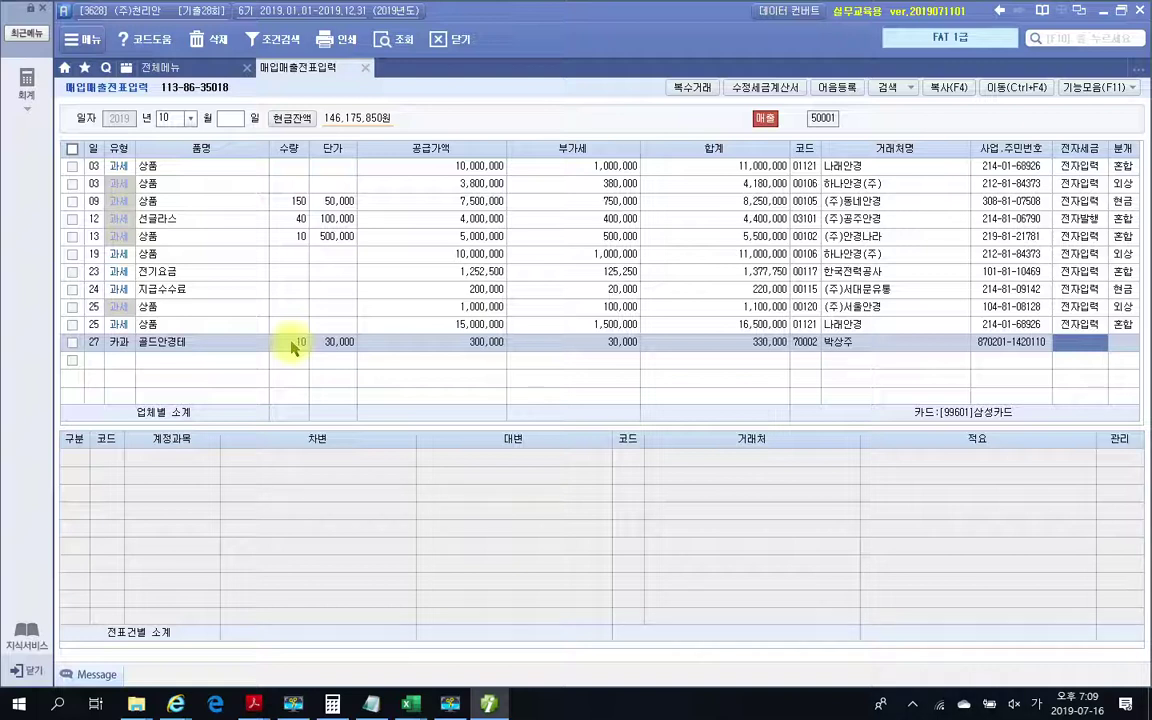
# - Set the journal type (분개) of the 골드안경테 entry to 4 (카드), leaving the electronic tax invoice field blank
pyautogui.press('Return')
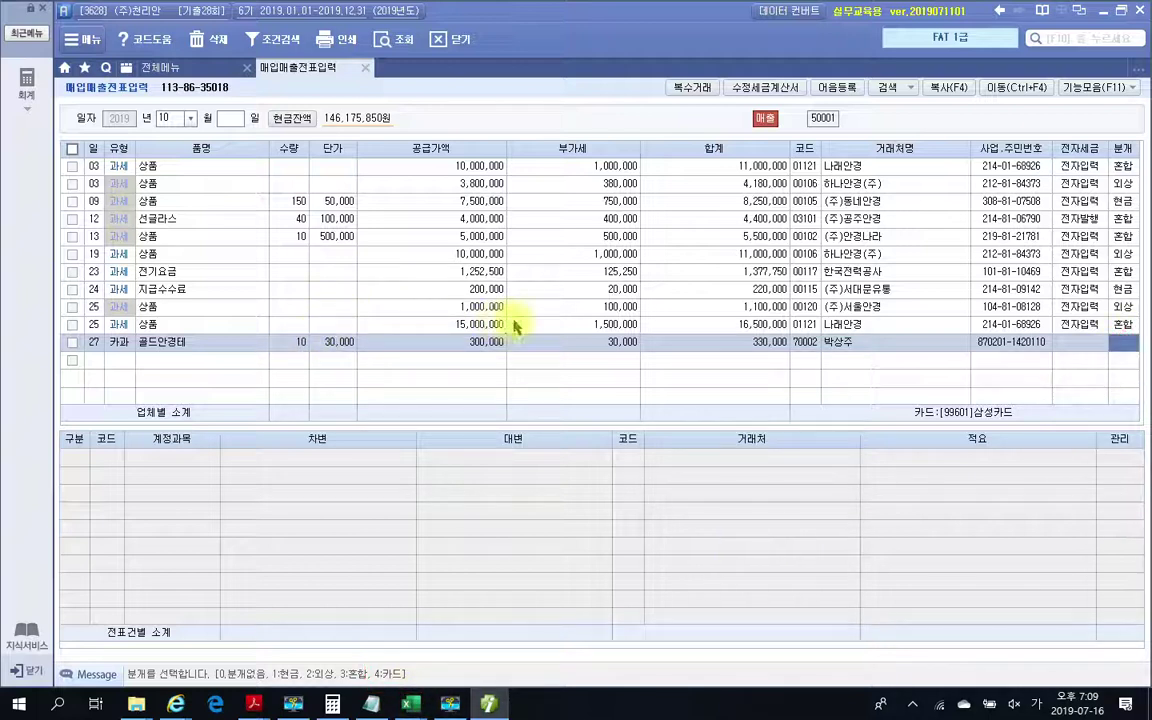
pyautogui.write('4')
pyautogui.press('Return')
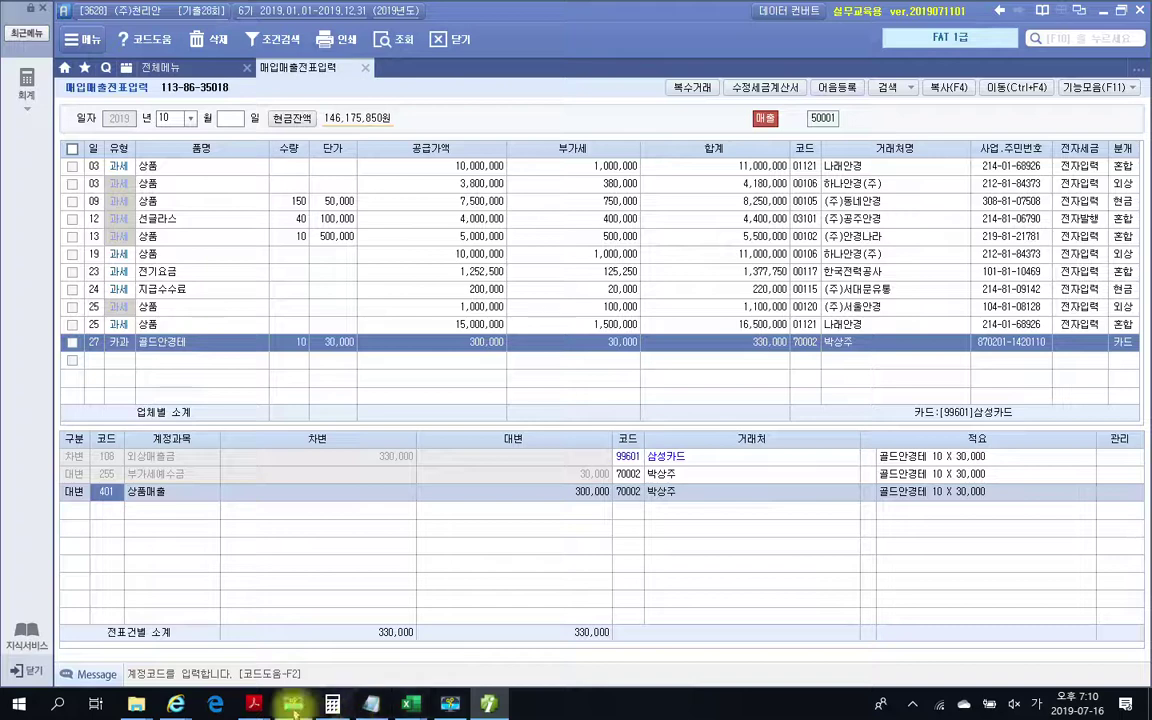
# - Switch to 04 4부 1-4장.pdf in Acrobat Reader and read the problem 4 purchase tax invoice with its explanation
pyautogui.moveTo(256, 706)
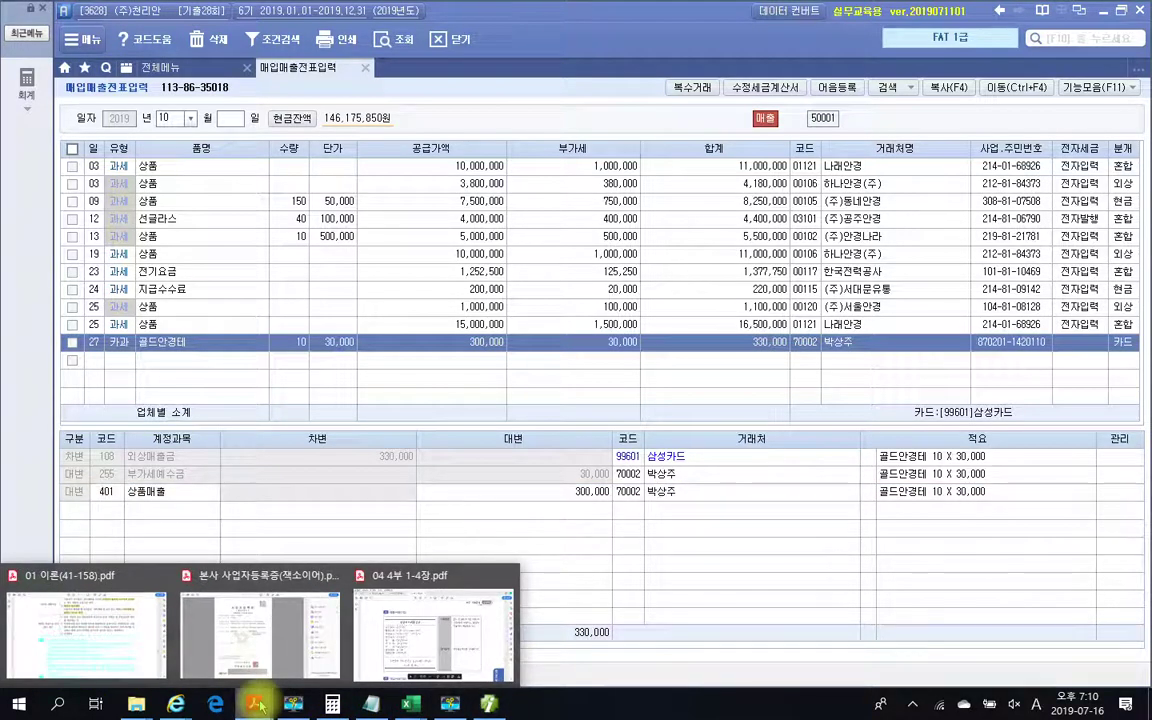
pyautogui.click(383, 672)
pyautogui.scroll(-10, 527, 407)
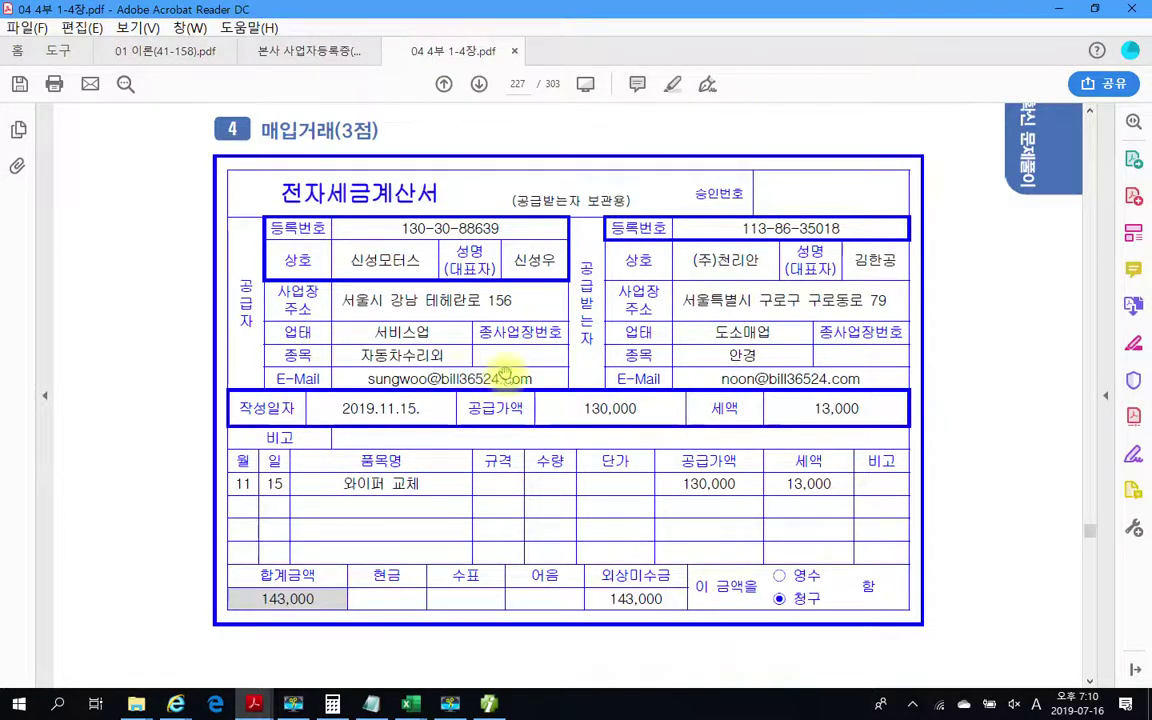
pyautogui.scroll(-10, 507, 370)
pyautogui.scroll(-3, 507, 370)
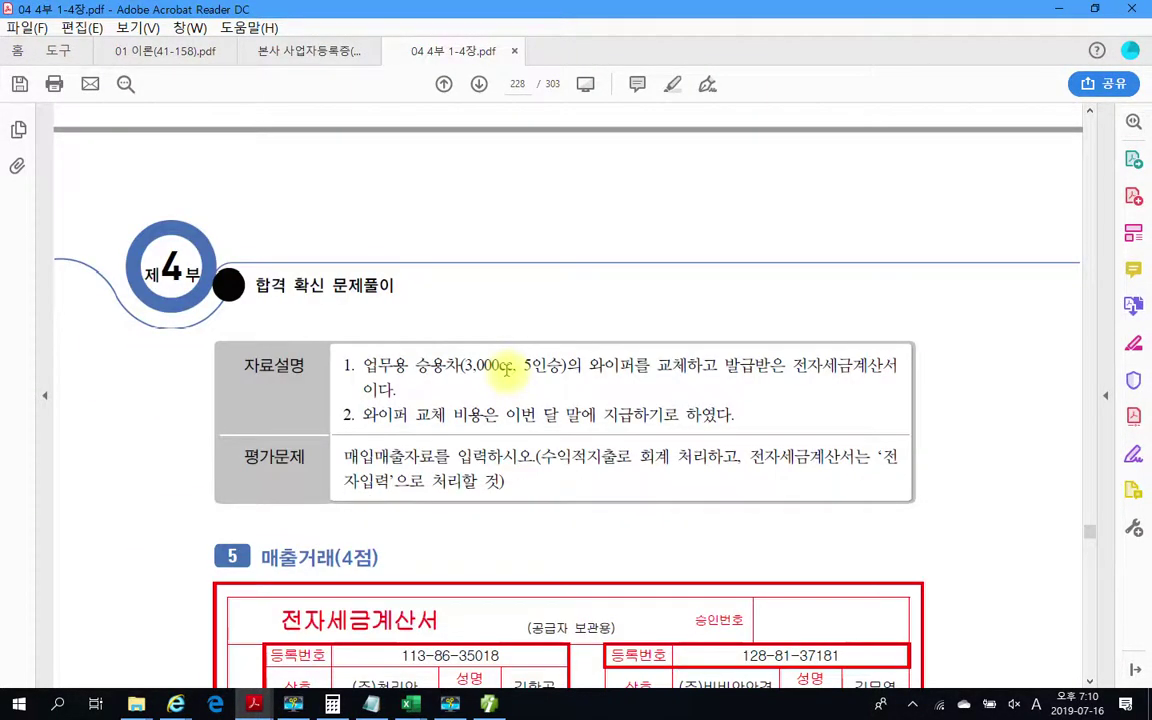
# - Mark the 3,000cc passenger car and 수익적지출 conditions in the problem 4 explanation with red pen strokes, and clear the markings
pyautogui.moveTo(202, 332)
pyautogui.mouseDown()
pyautogui.moveTo(547, 477)
pyautogui.moveTo(998, 532)
pyautogui.moveTo(963, 528)
pyautogui.mouseUp()
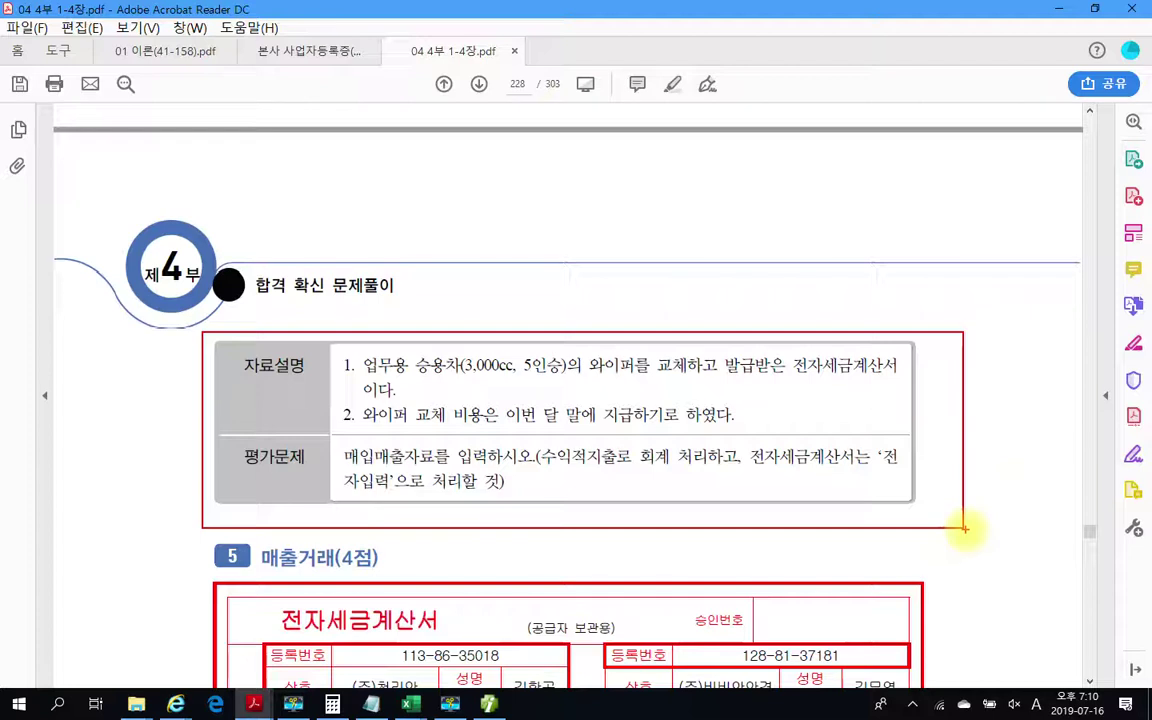
pyautogui.moveTo(470, 378); pyautogui.dragTo(480, 415)
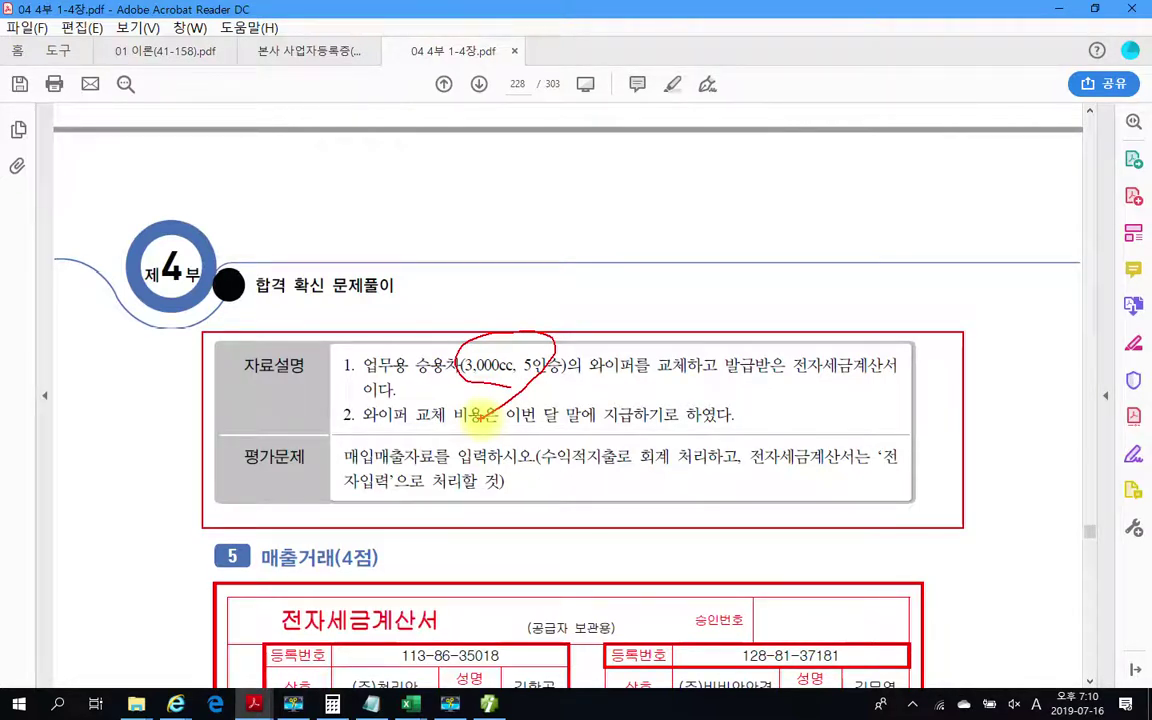
pyautogui.moveTo(772, 382)
pyautogui.mouseDown()
pyautogui.moveTo(766, 438)
pyautogui.moveTo(786, 428)
pyautogui.mouseUp()
pyautogui.moveTo(797, 393); pyautogui.dragTo(824, 415)
pyautogui.moveTo(835, 378)
pyautogui.mouseDown()
pyautogui.moveTo(826, 435)
pyautogui.moveTo(850, 412)
pyautogui.moveTo(962, 400)
pyautogui.moveTo(963, 440)
pyautogui.mouseUp()
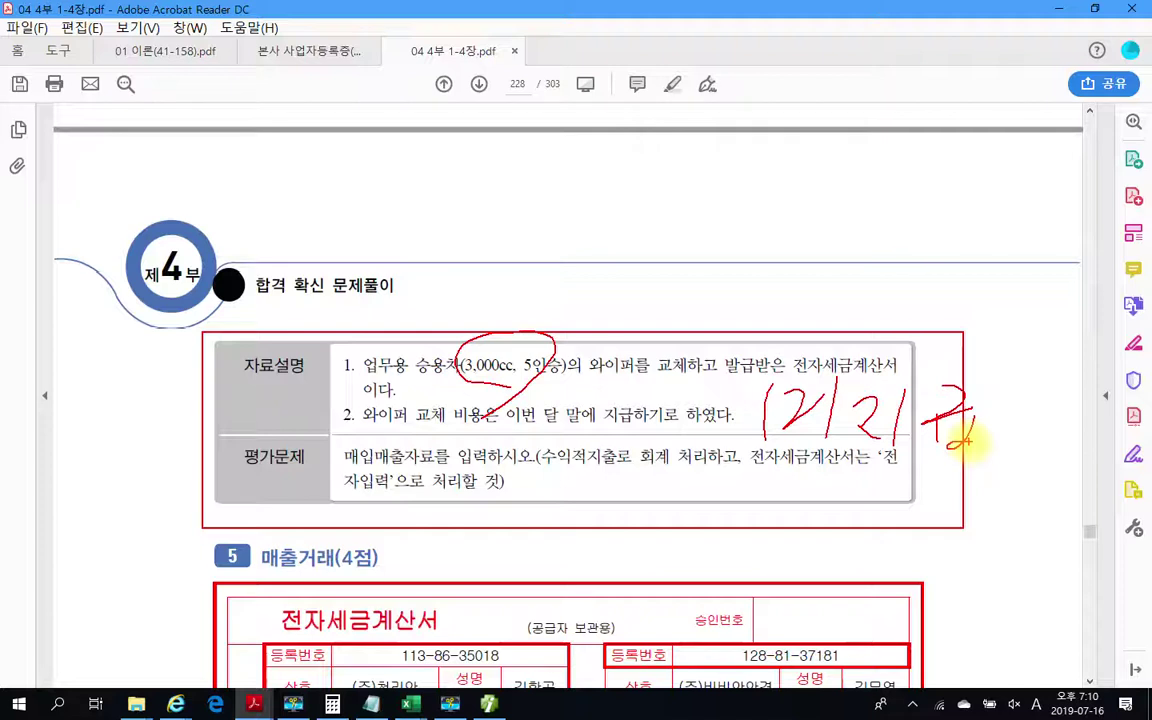
pyautogui.moveTo(535, 477); pyautogui.dragTo(720, 482)
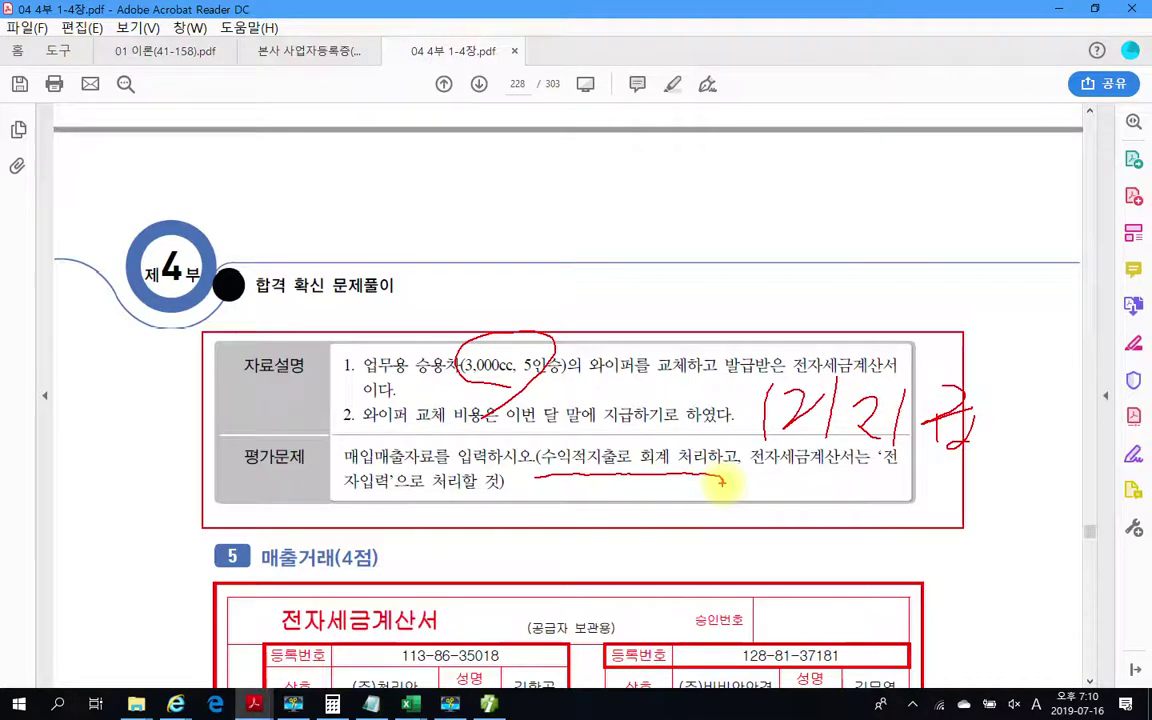
pyautogui.moveTo(418, 381); pyautogui.dragTo(468, 393)
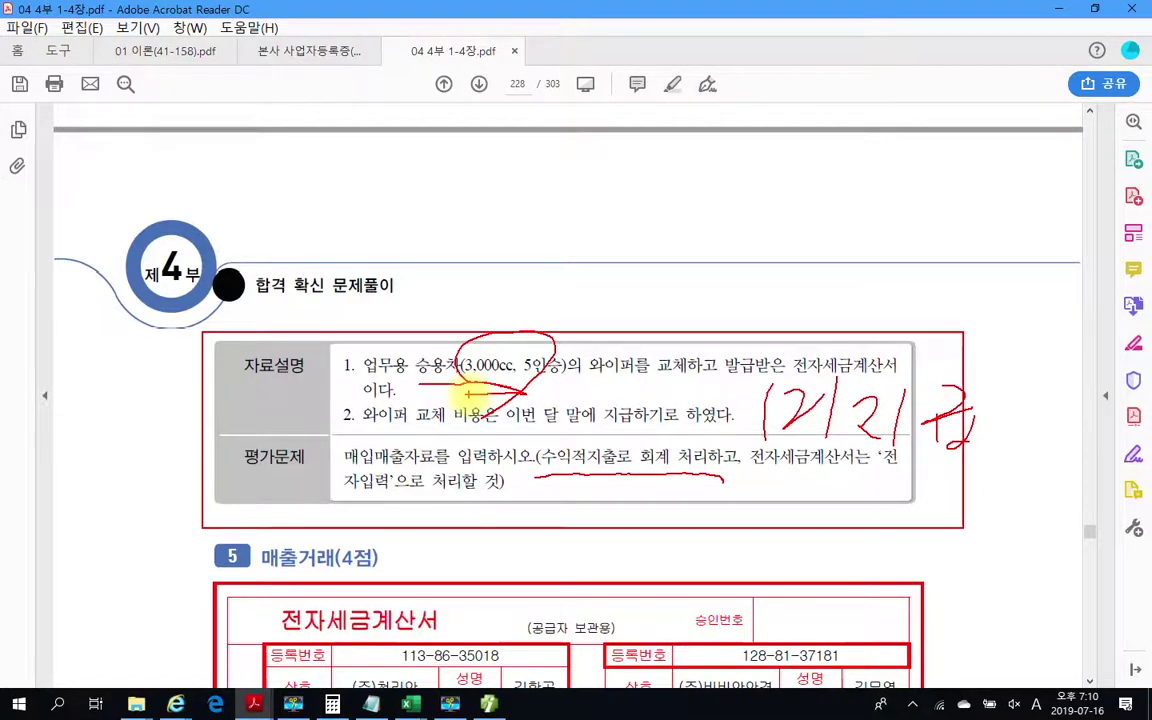
pyautogui.moveTo(366, 385)
pyautogui.mouseDown()
pyautogui.moveTo(523, 389)
pyautogui.moveTo(390, 388)
pyautogui.mouseUp()
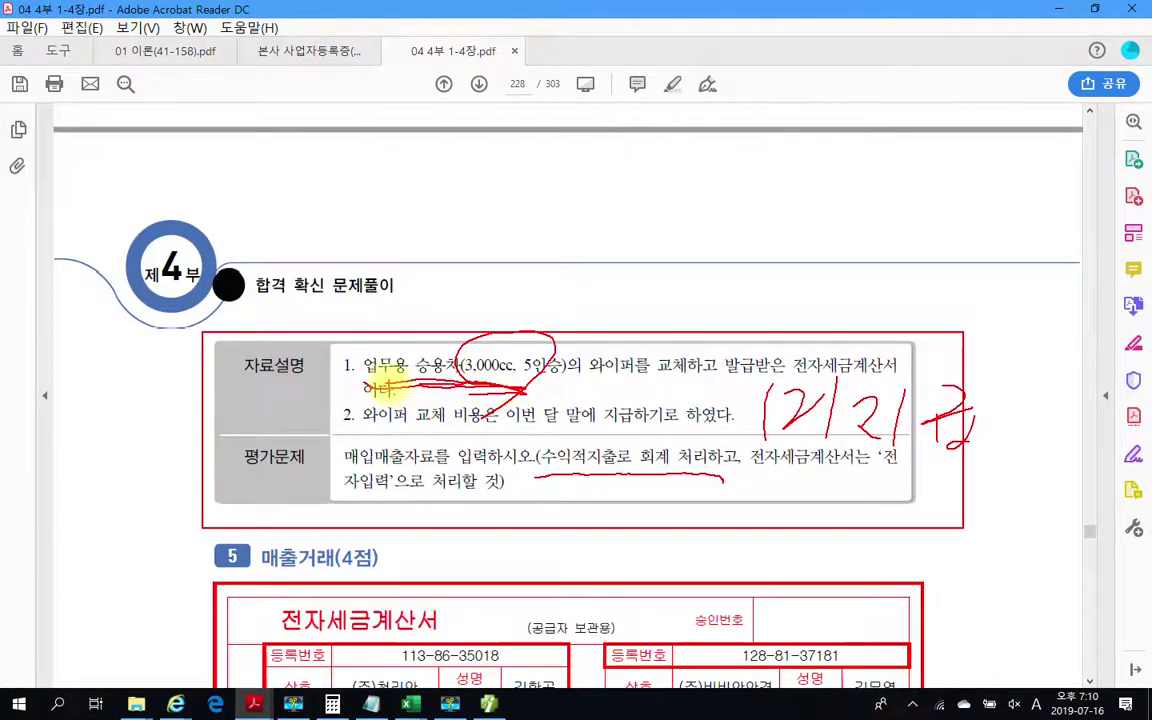
pyautogui.moveTo(637, 278)
pyautogui.mouseDown()
pyautogui.moveTo(617, 306)
pyautogui.moveTo(656, 296)
pyautogui.moveTo(650, 285)
pyautogui.moveTo(675, 345)
pyautogui.mouseUp()
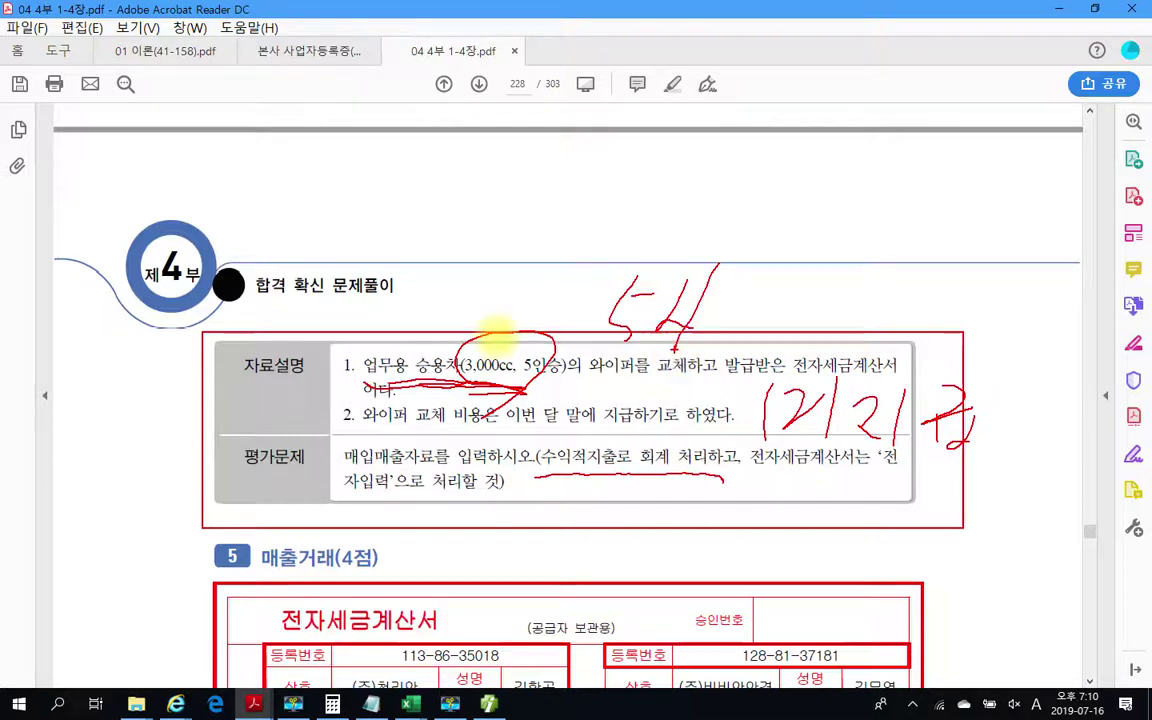
pyautogui.press('e')
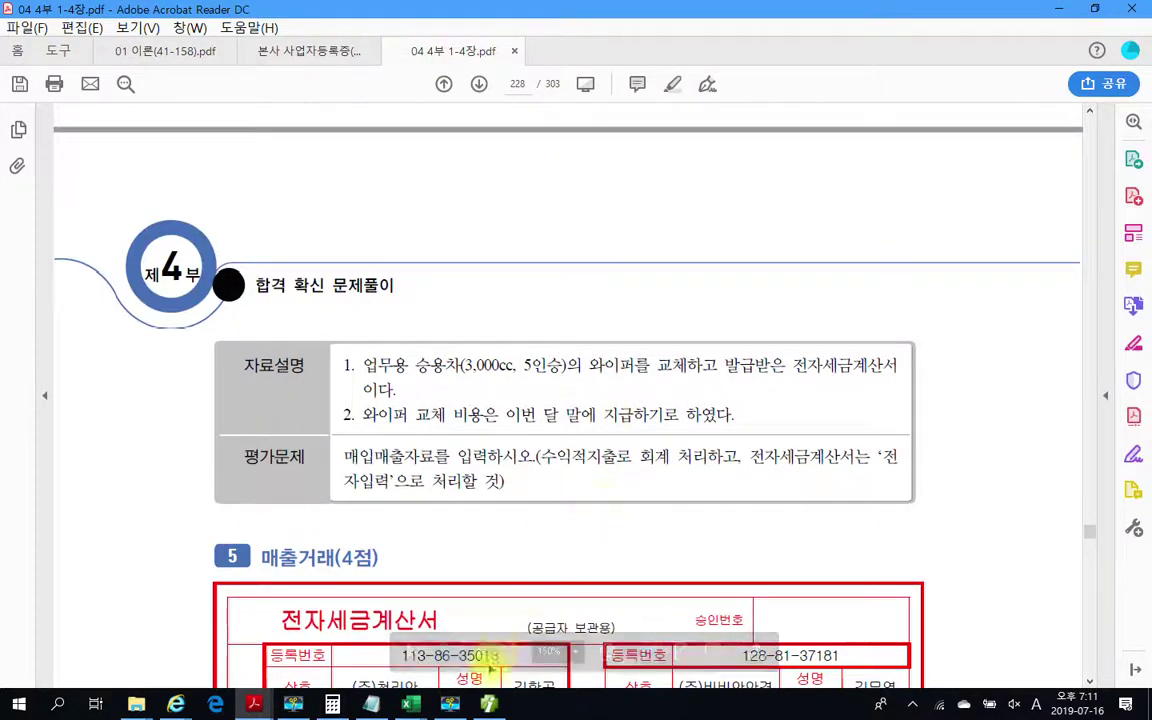
# - Switch back to Smart A, load the November vouchers and start a new entry on day 15
pyautogui.click(490, 704)
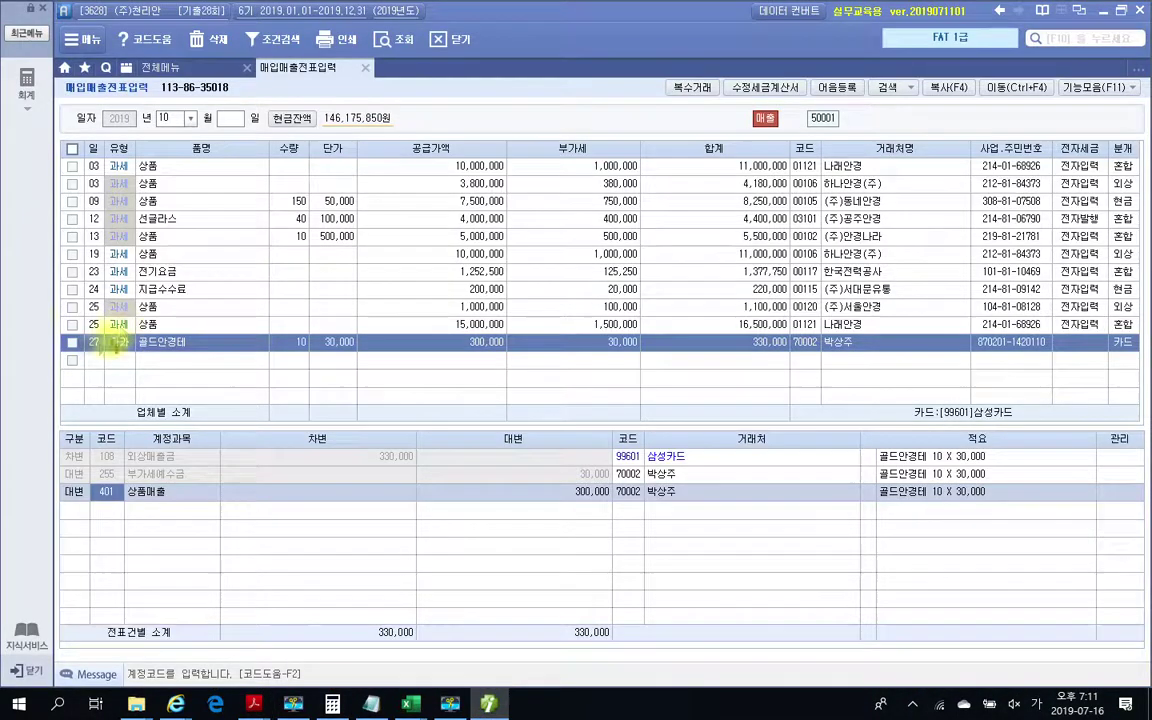
pyautogui.click(97, 362)
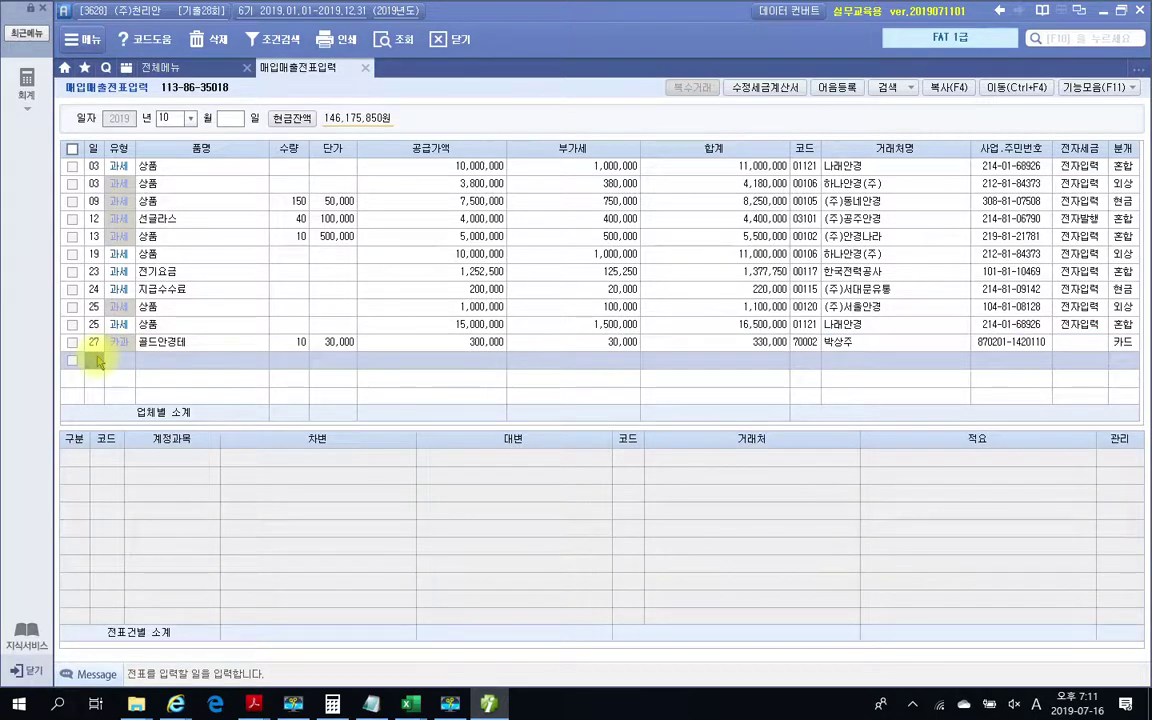
pyautogui.click(166, 118)
pyautogui.write('11')
pyautogui.press('Return')
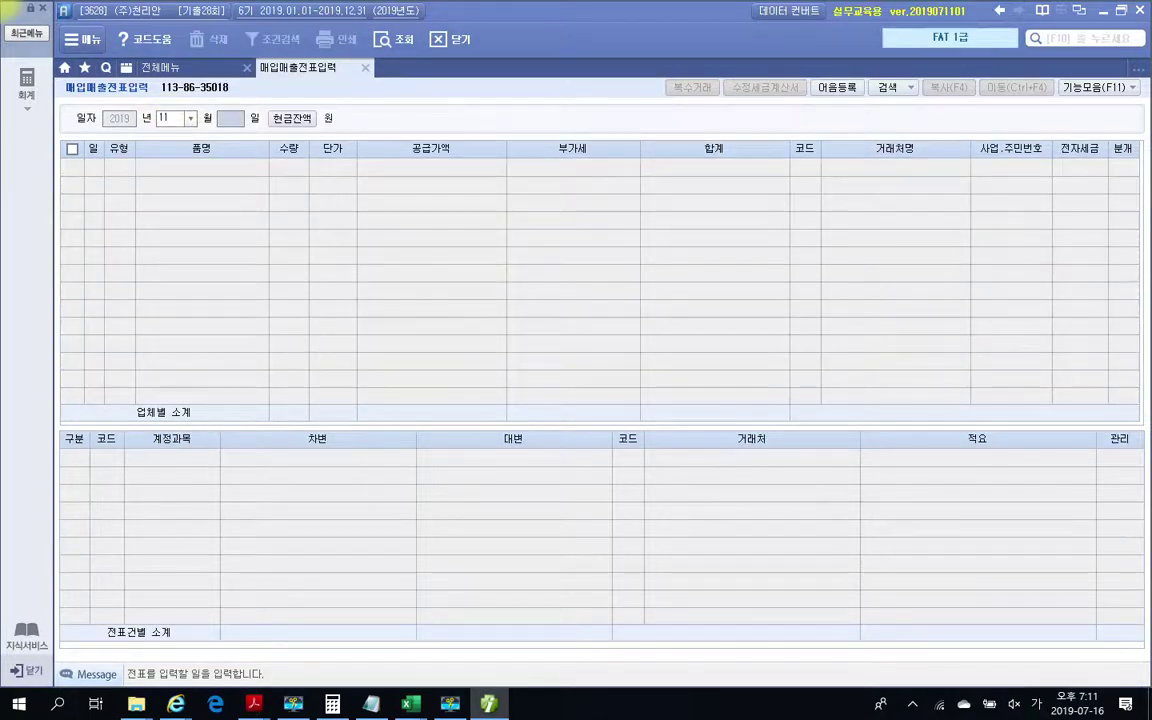
pyautogui.write('15')
pyautogui.press('Return')
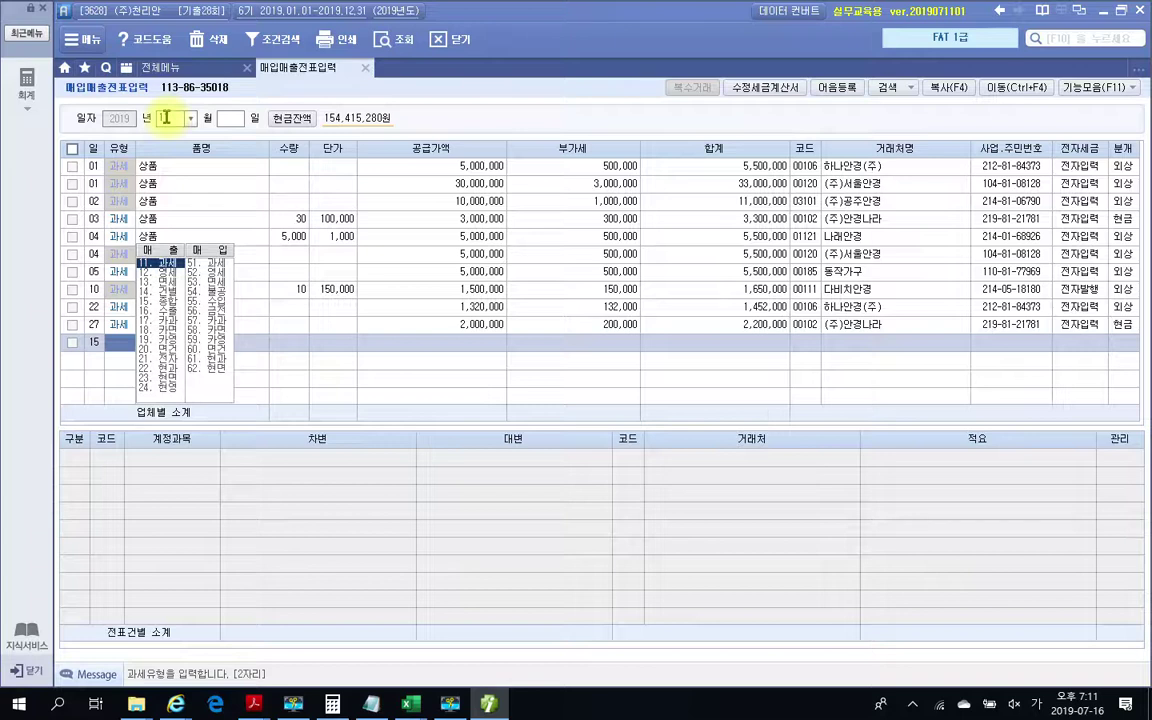
# - Set the day 15 entry to type 54 (불공) with non-deduction reason 3, 비영업용 소형승용차 구입 및 유지
pyautogui.write('54')
pyautogui.press('Return')
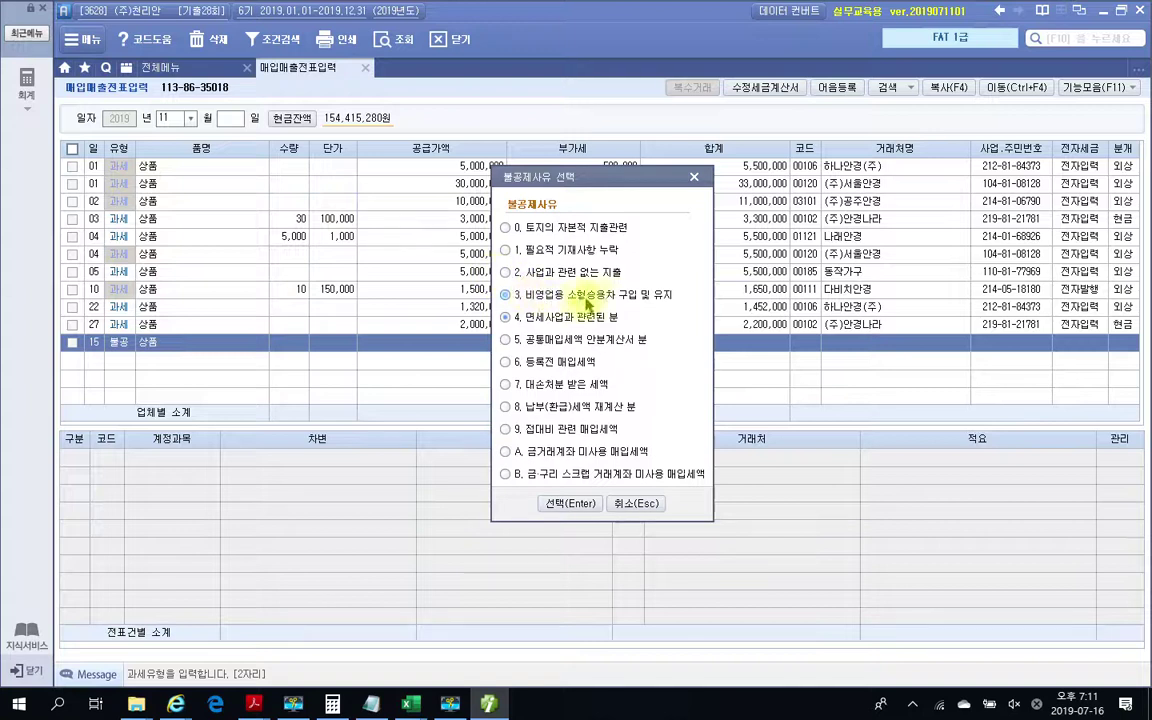
pyautogui.click(529, 299)
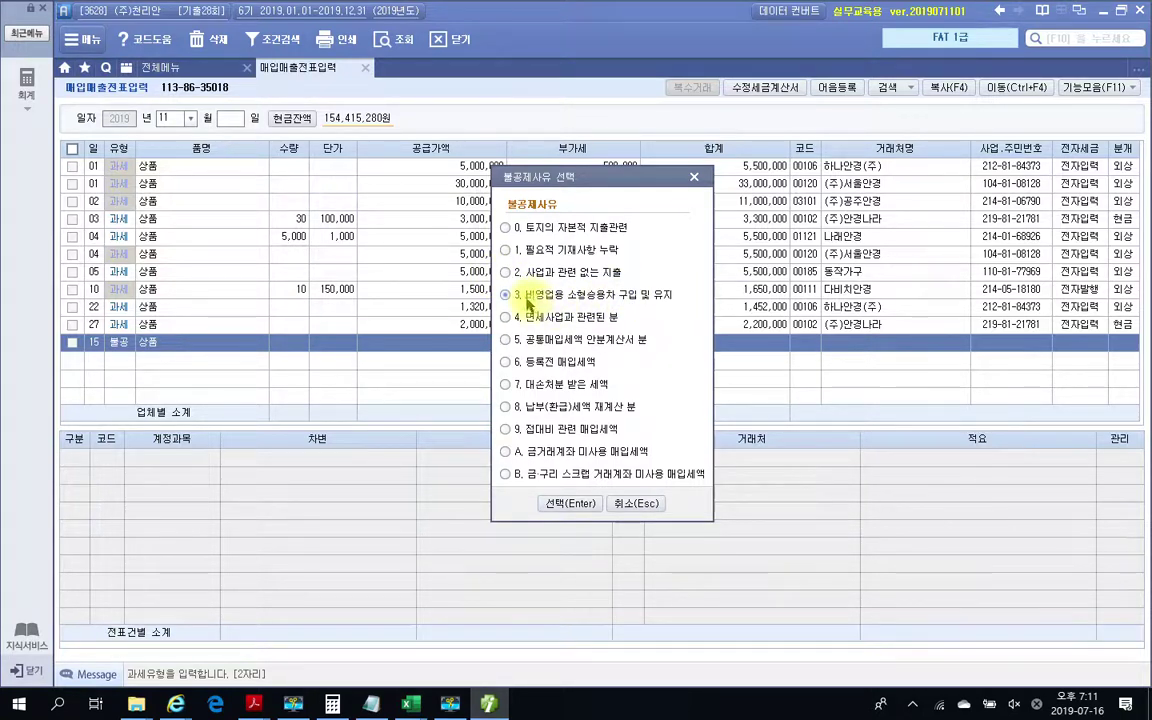
pyautogui.click(560, 503)
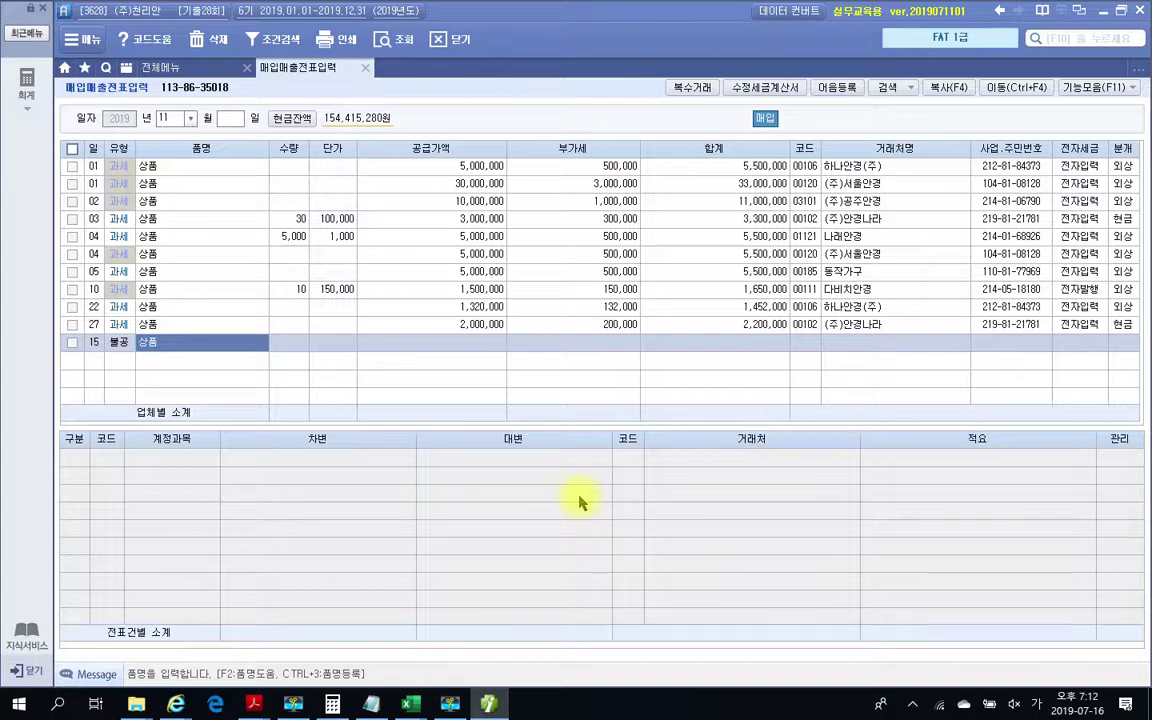
# - Enter 와이퍼교체 as the item name and 130,000 as the supply amount (공급가액) of the day 15 entry
pyautogui.write('와이퍼교체')
pyautogui.press('Return')
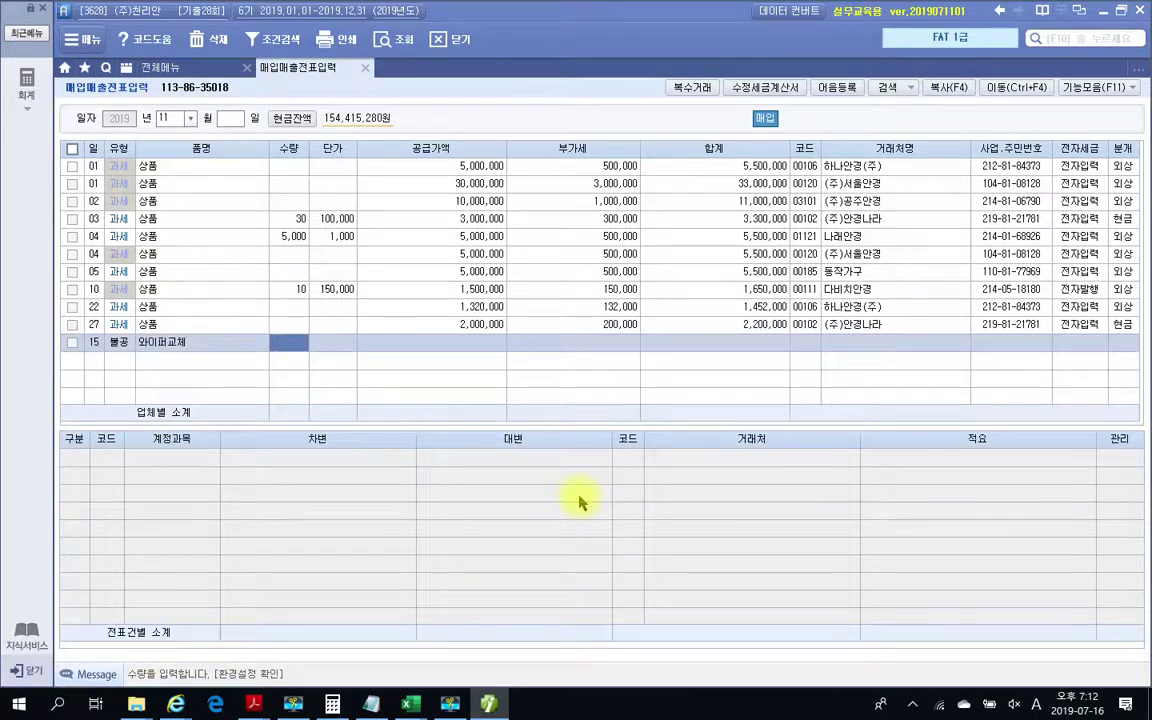
pyautogui.press('Return')
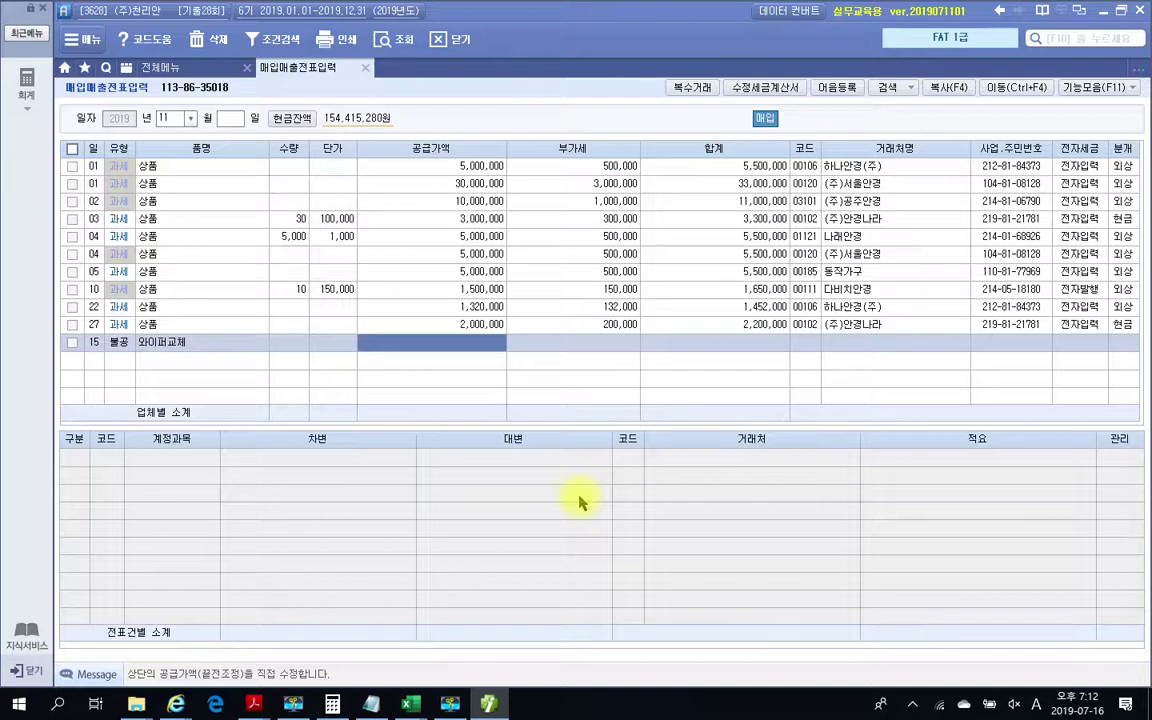
pyautogui.write('1300000')
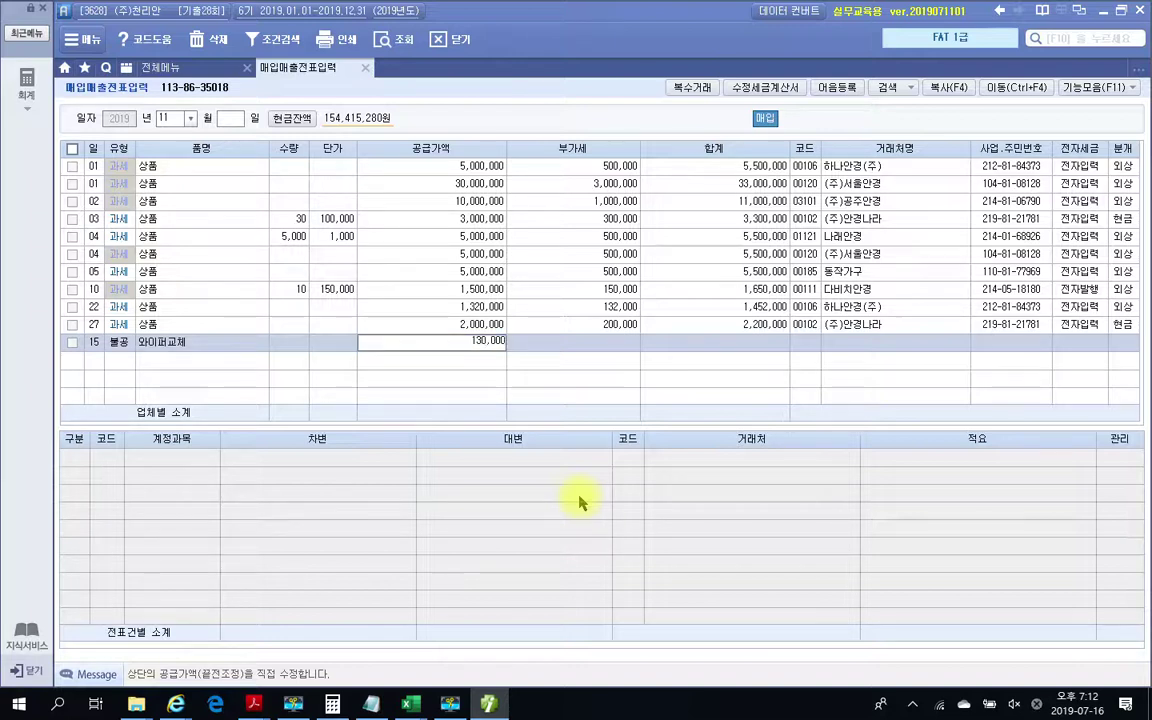
pyautogui.press('Return')
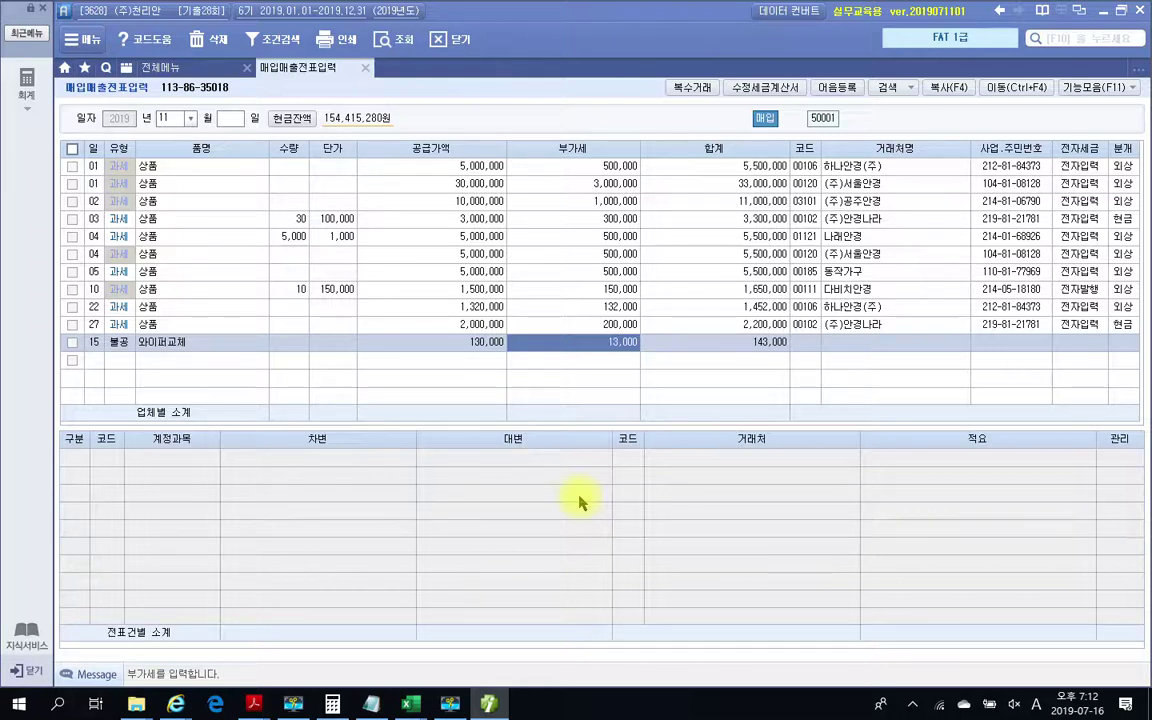
# - Accept the VAT amount of the day 15 entry and set its trading partner to 신성모터스
pyautogui.press('Return')
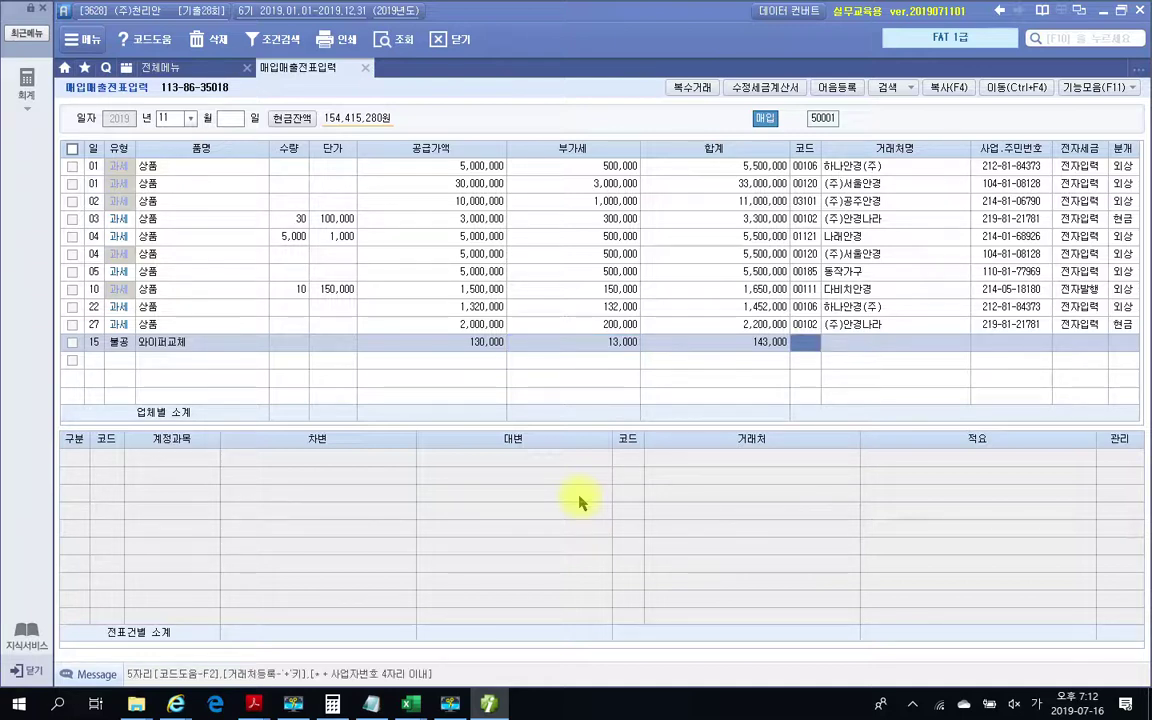
pyautogui.write('사성')
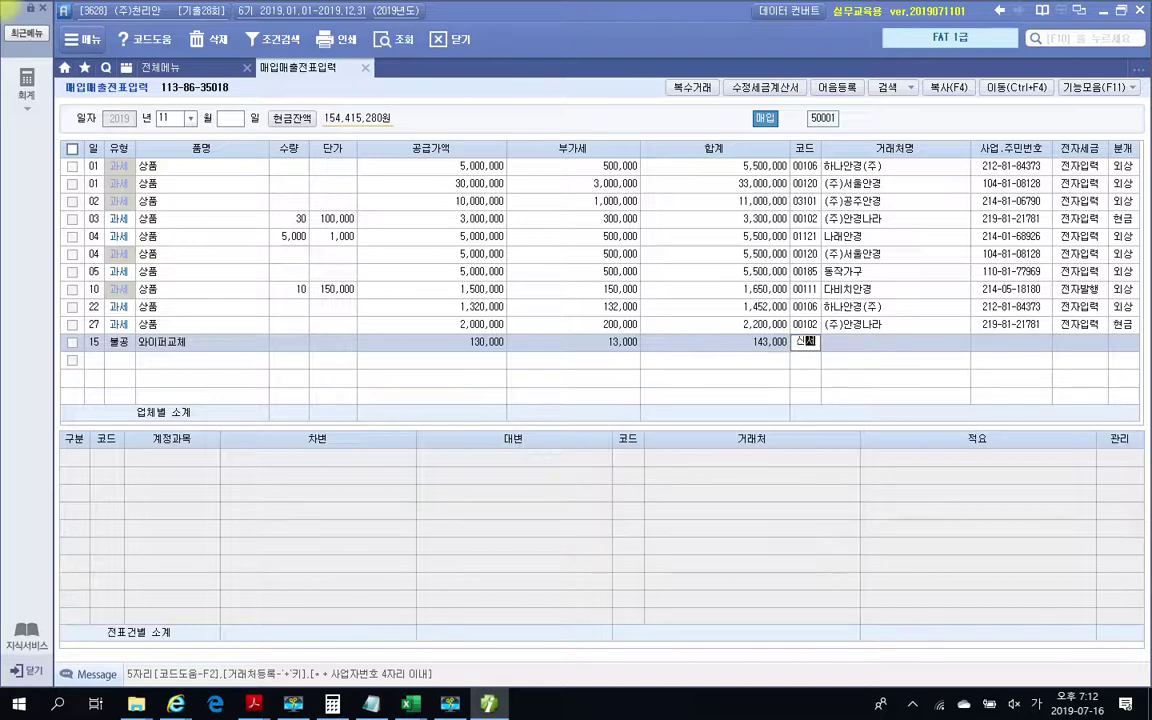
pyautogui.press('Return')
pyautogui.click(579, 489)
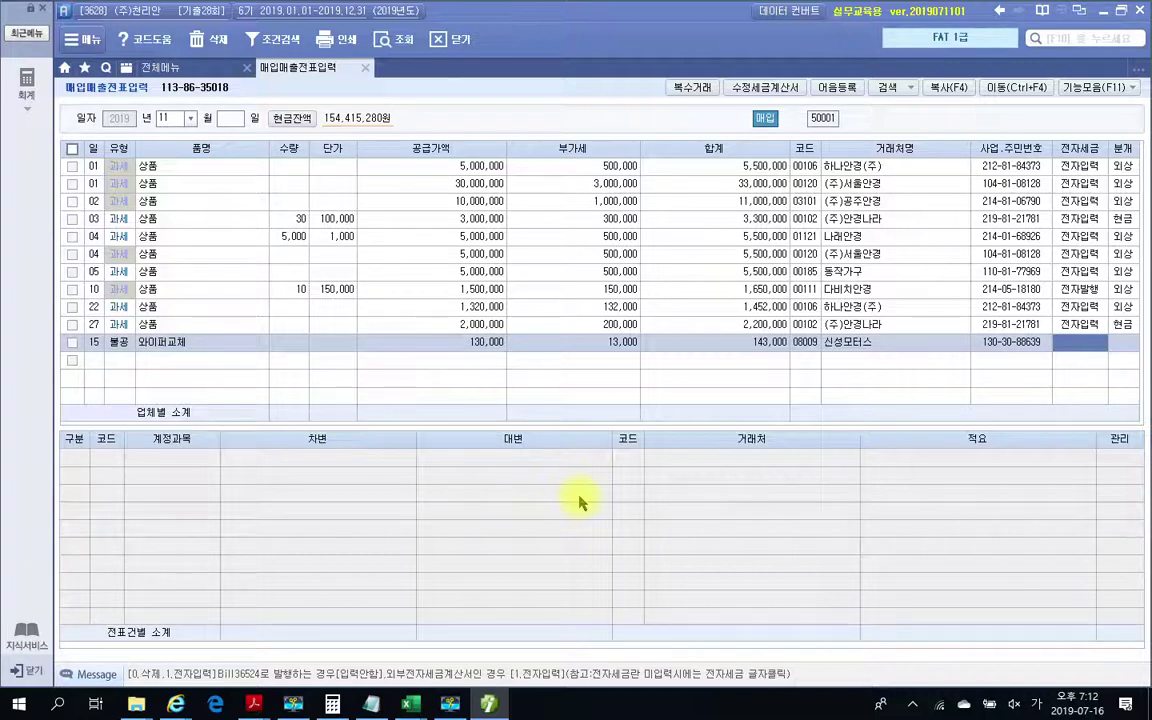
# - Mark the day 15 entry as 전자입력 and set its journal type to 3 (혼합)
pyautogui.press('1')
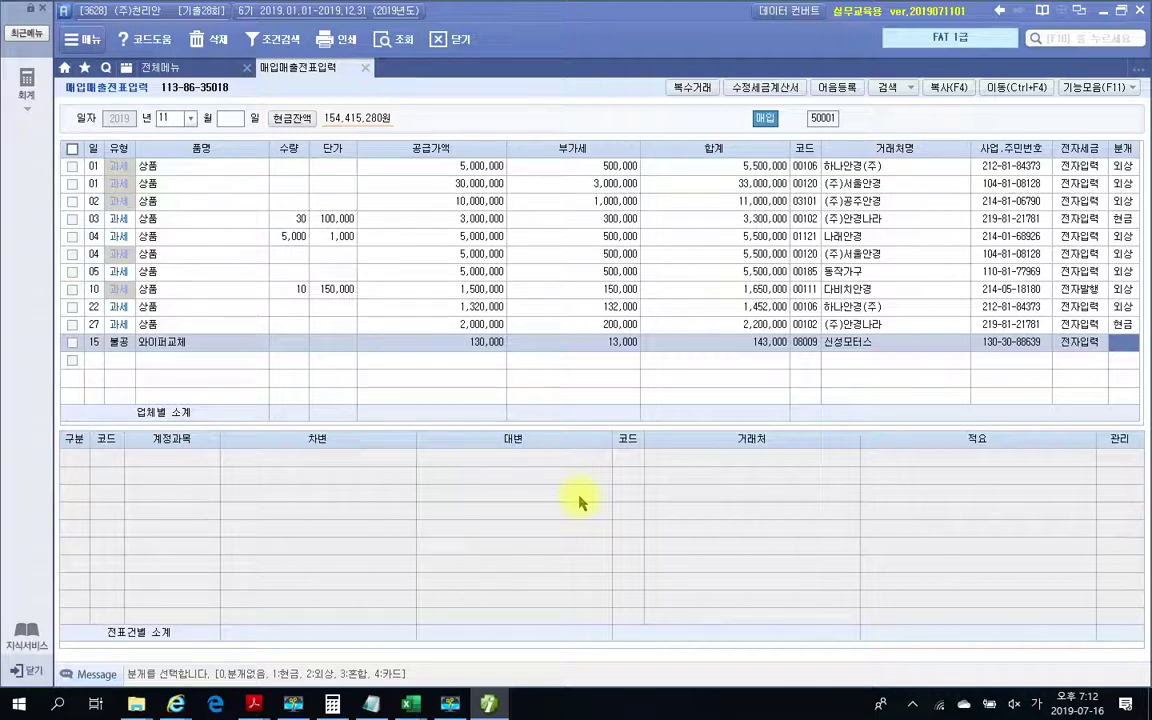
pyautogui.write('3')
pyautogui.press('Return')
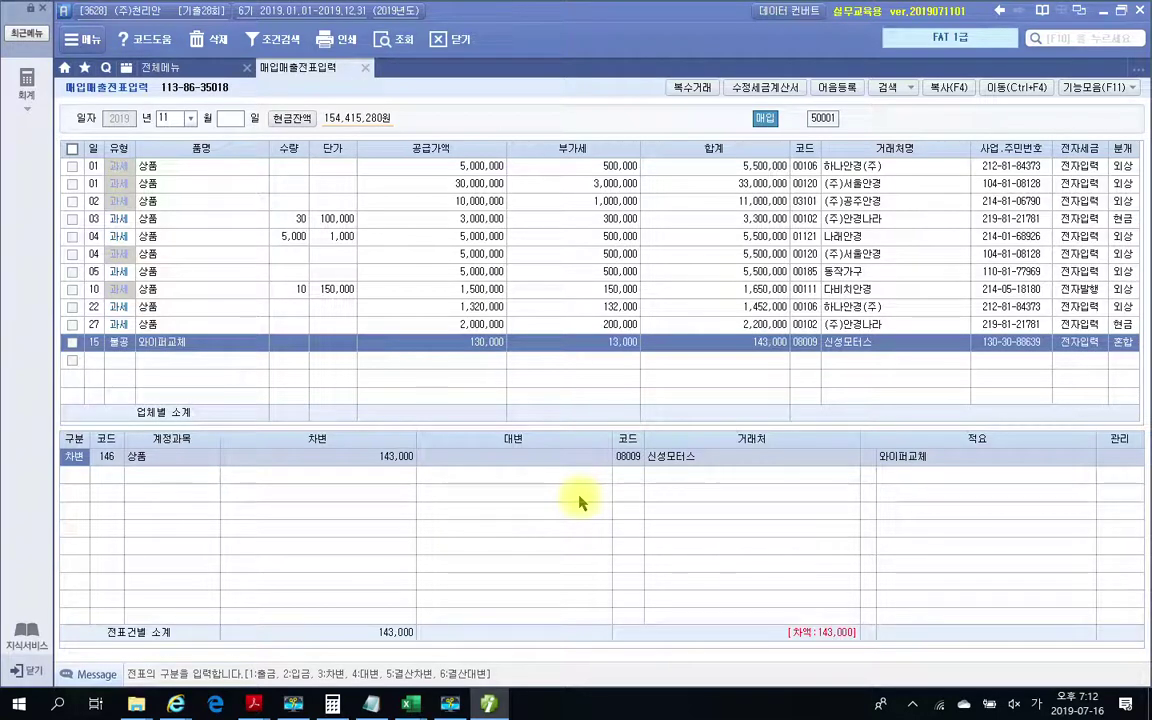
# - Change the debit account of the day 15 journal from 상품 to 822 차량유지비
pyautogui.press('Return')
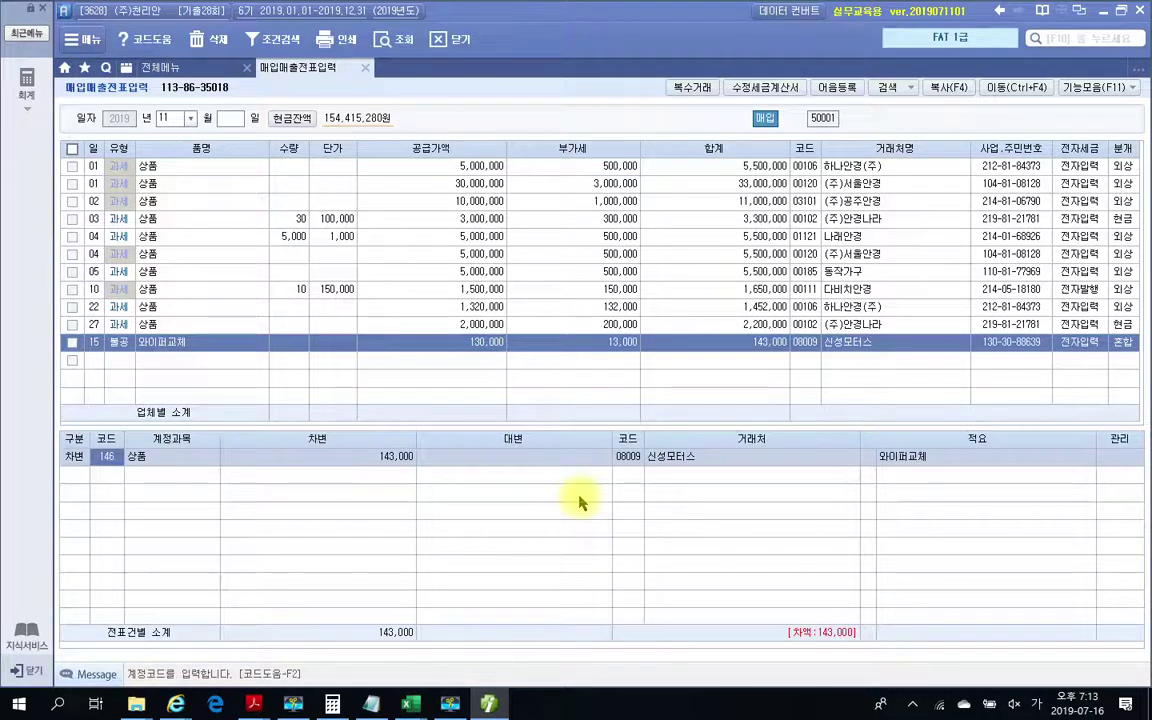
pyautogui.write('차량')
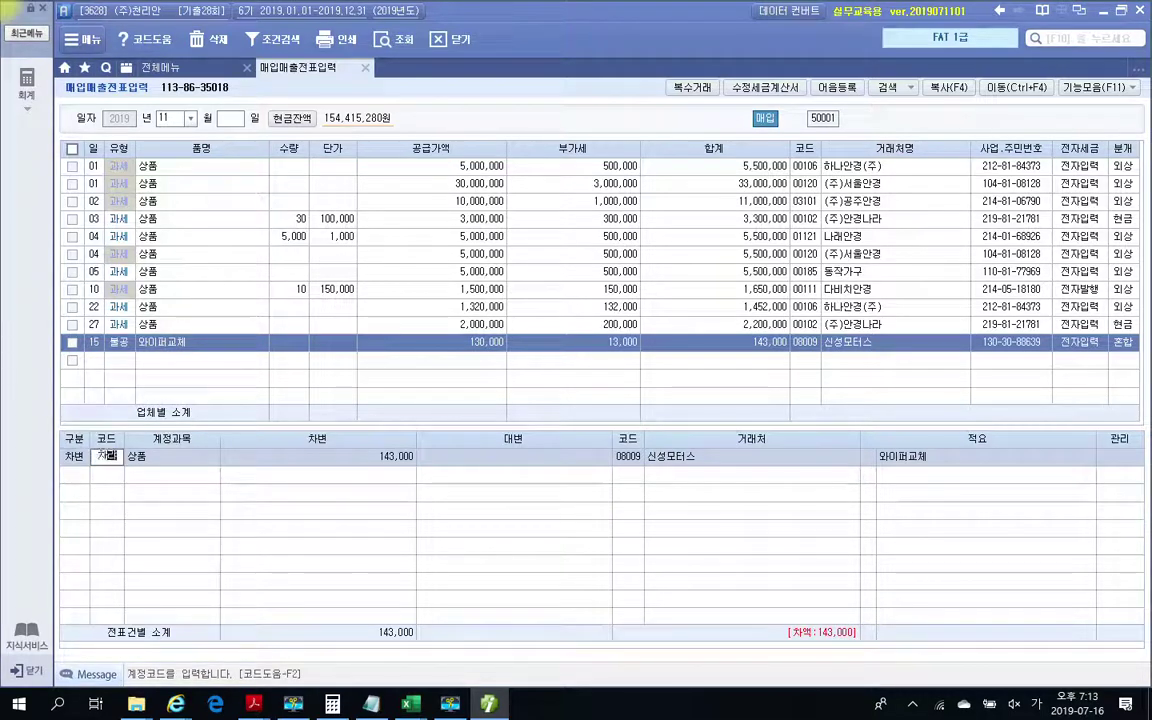
pyautogui.press('Return')
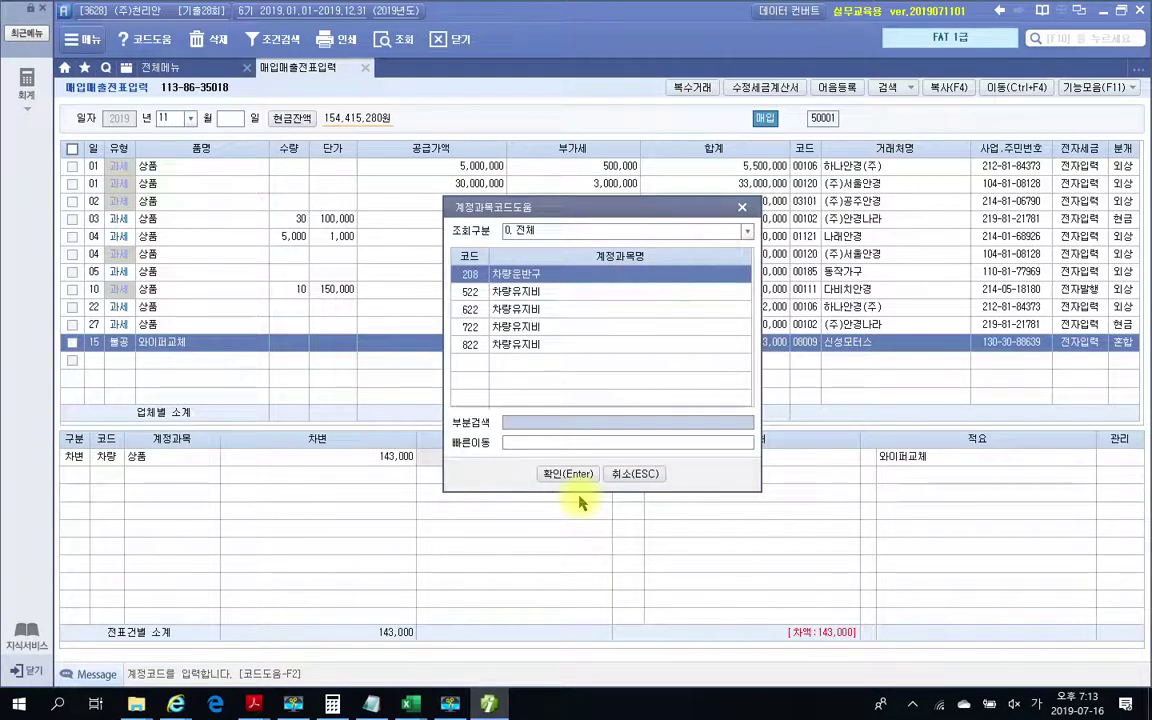
pyautogui.press('Down')
pyautogui.press('Down')
pyautogui.press('Down')
pyautogui.press('Down')
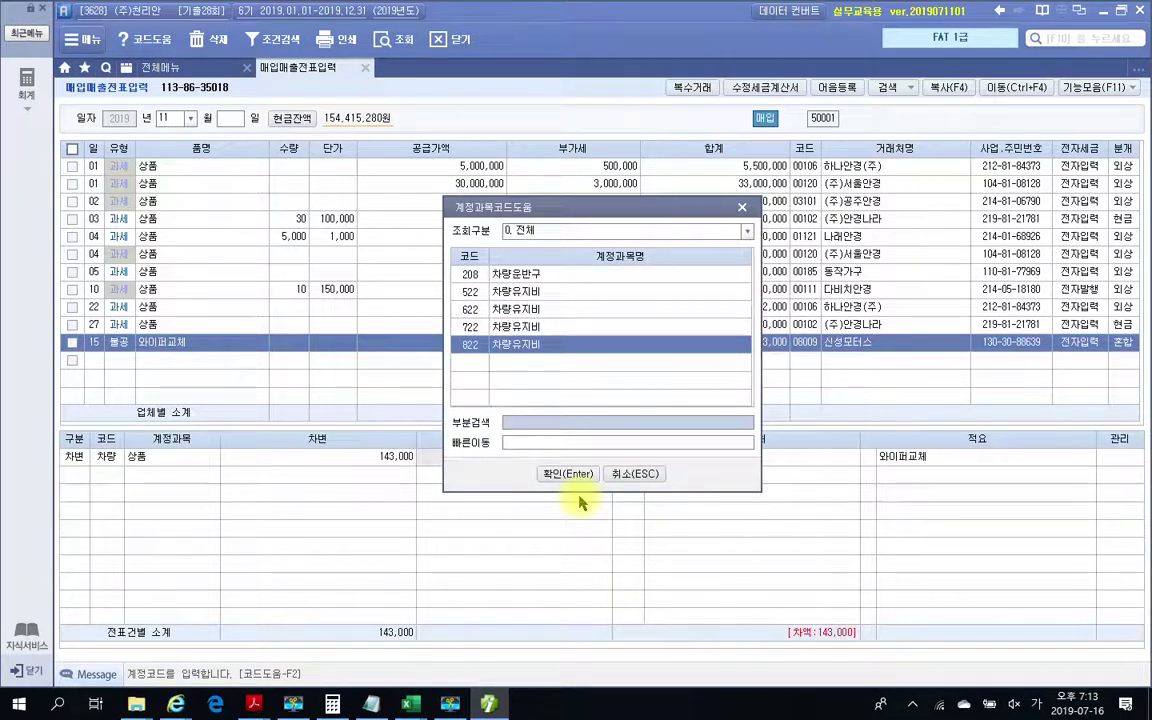
pyautogui.press('Return')
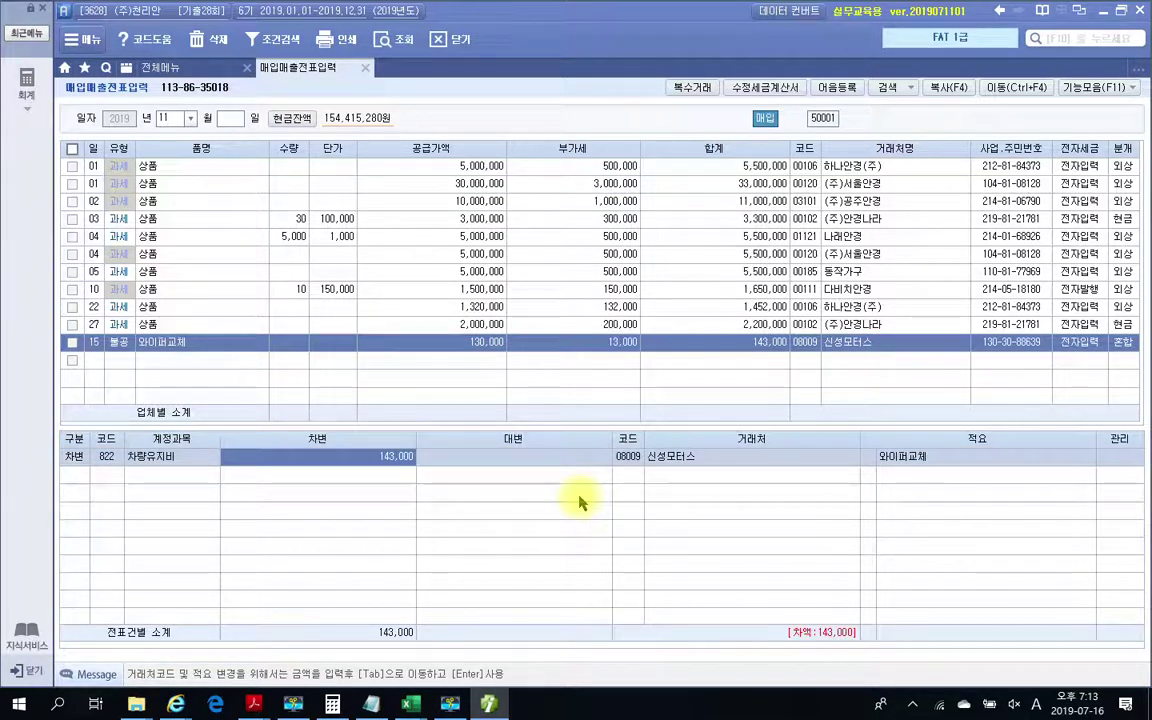
# - Keep the debit amount and add a credit line for account 253 미지급금 of 143,000
pyautogui.press('Return')
pyautogui.press('Return')
pyautogui.write('253')
pyautogui.press('Return')
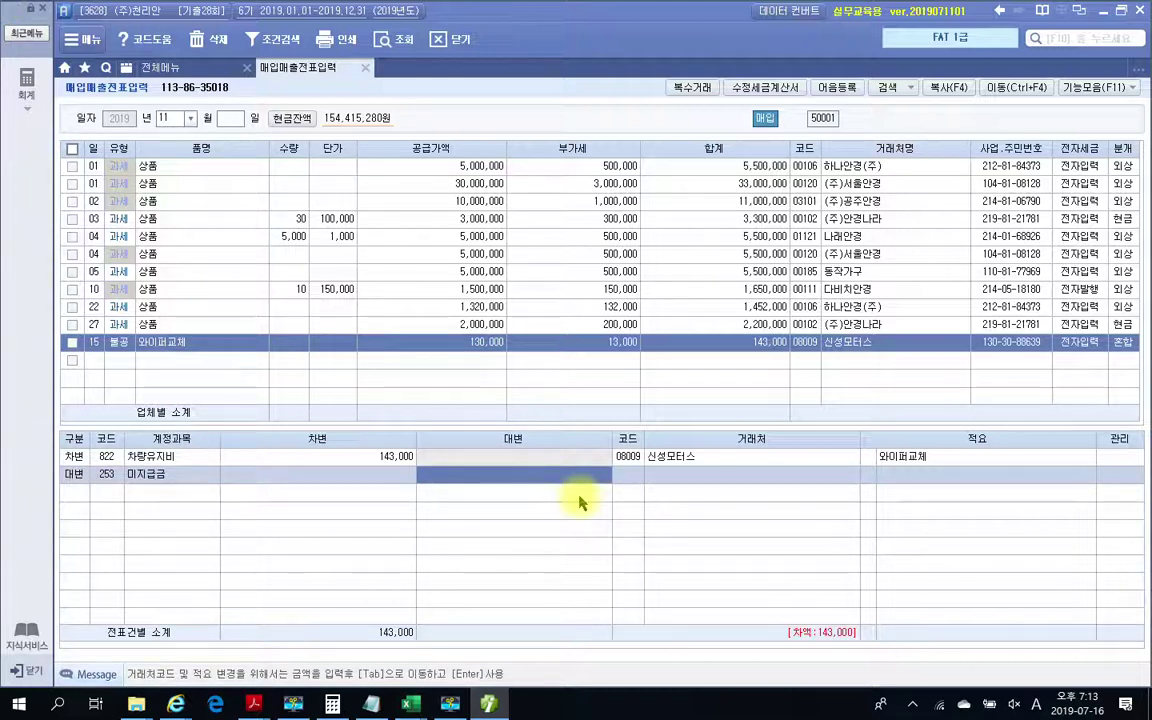
pyautogui.write('1430000')
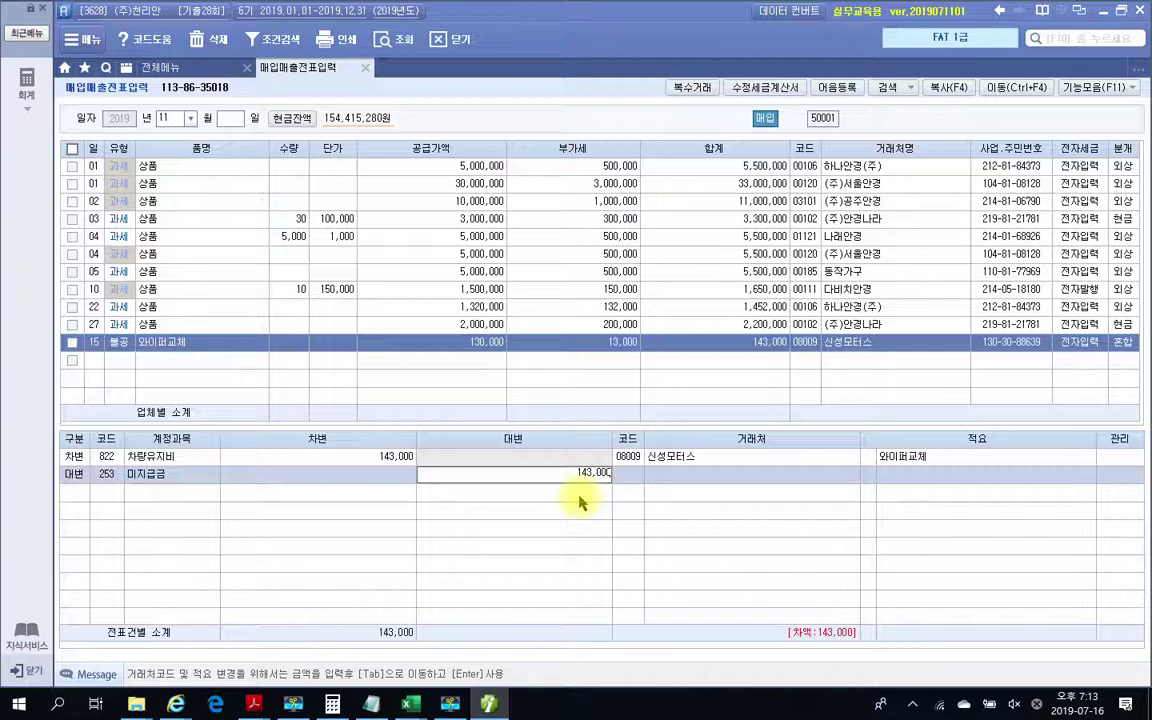
pyautogui.press('Tab')
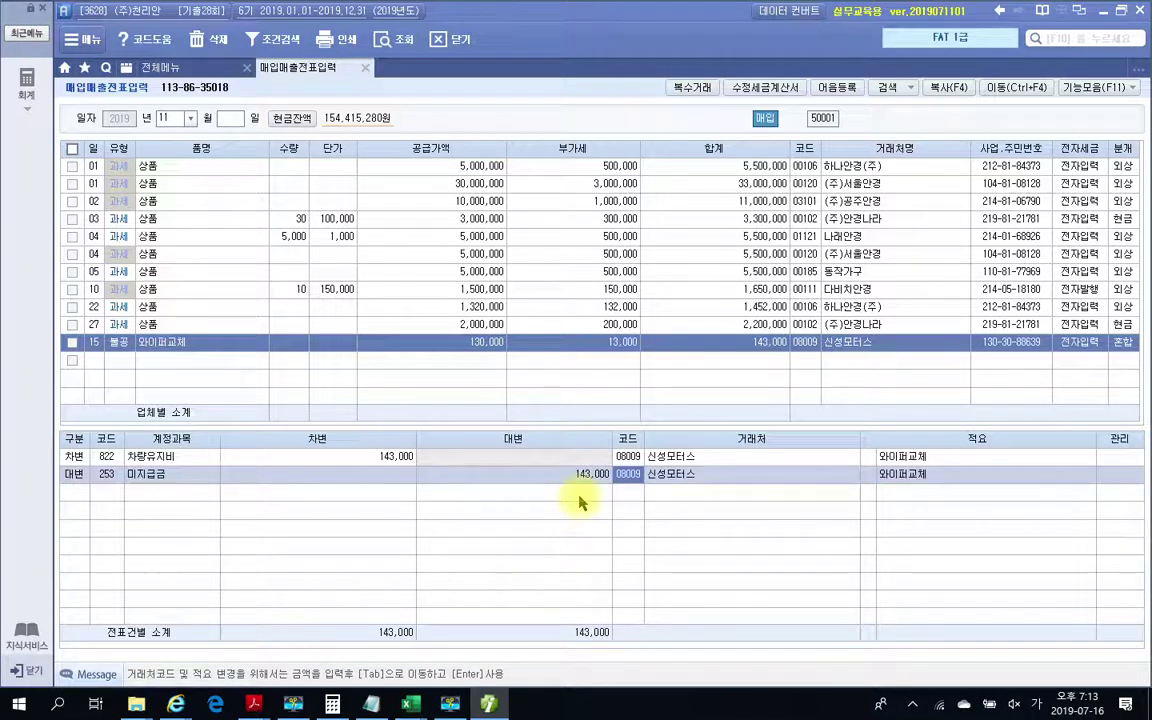
# - Circle the partner codes, journal totals, day 15 entry and account code 822 in red, write 54 beside the entry type, and clear the markings
pyautogui.moveTo(655, 430)
pyautogui.mouseDown()
pyautogui.moveTo(696, 494)
pyautogui.moveTo(683, 556)
pyautogui.mouseUp()
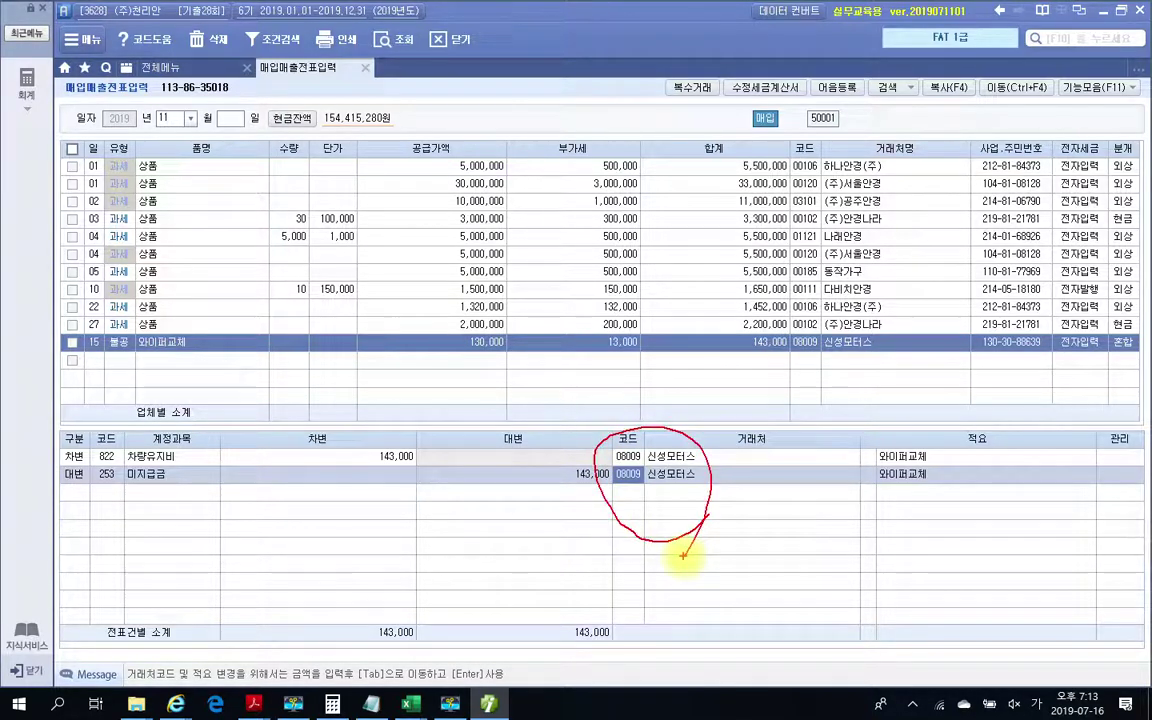
pyautogui.moveTo(372, 617)
pyautogui.mouseDown()
pyautogui.moveTo(391, 607)
pyautogui.moveTo(442, 663)
pyautogui.mouseUp()
pyautogui.moveTo(625, 658); pyautogui.dragTo(649, 629)
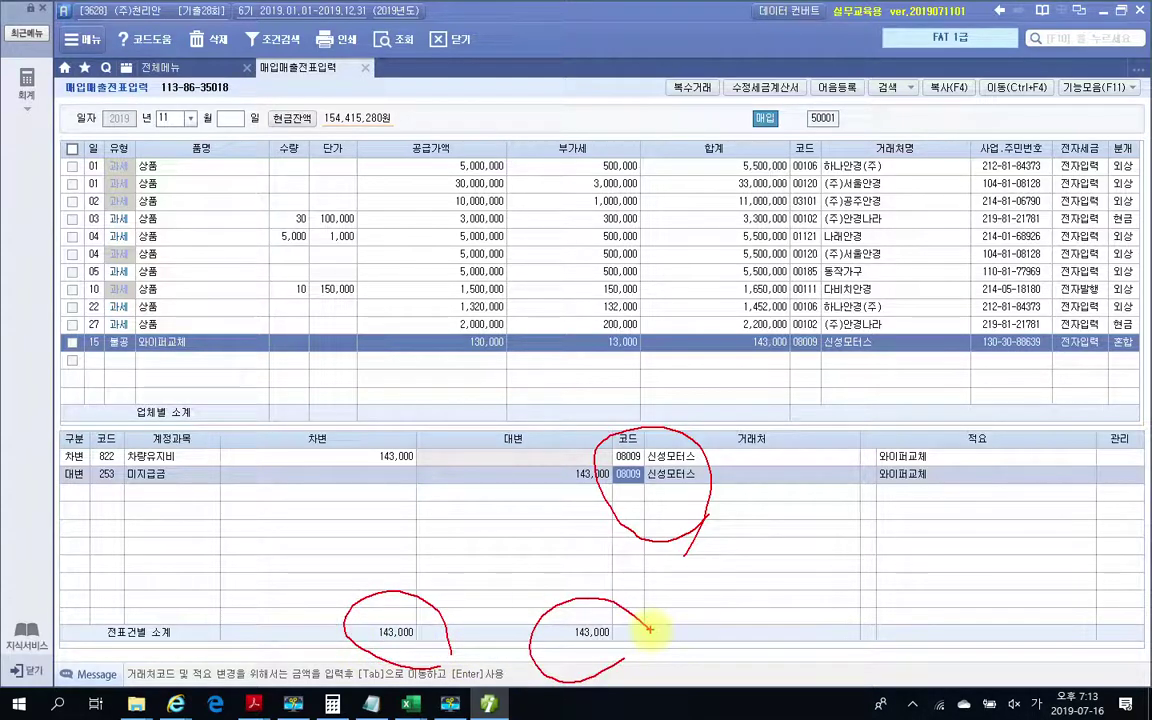
pyautogui.moveTo(120, 318); pyautogui.dragTo(115, 372)
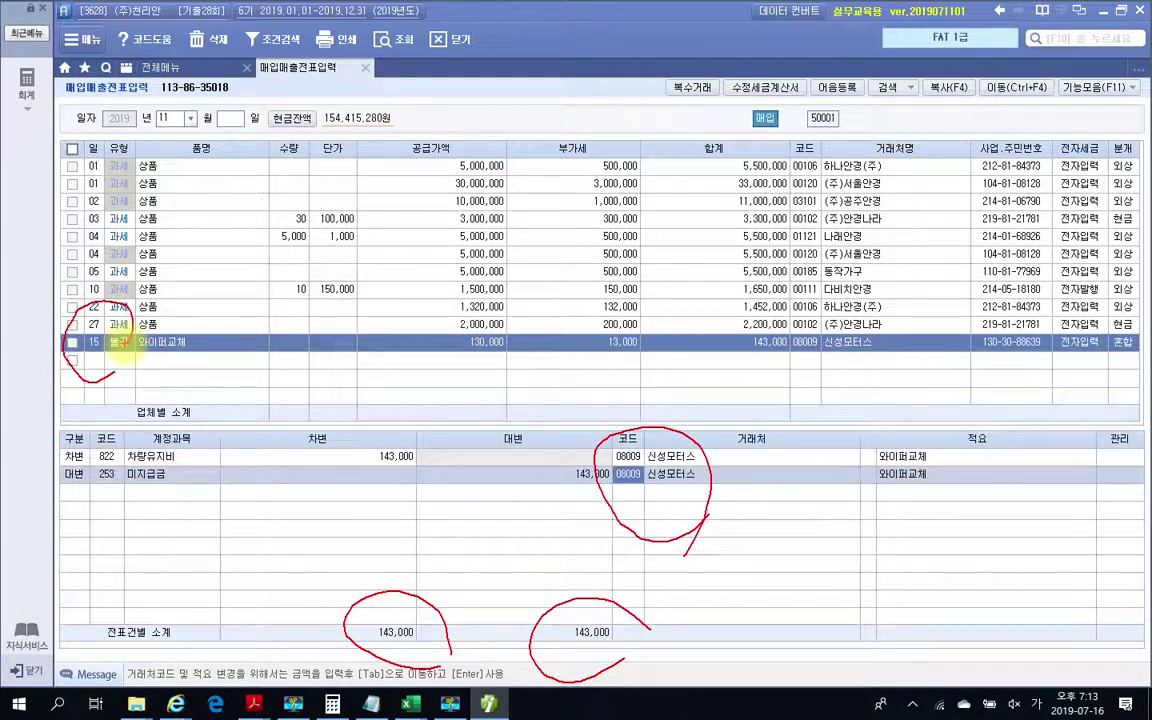
pyautogui.moveTo(118, 342)
pyautogui.mouseDown()
pyautogui.moveTo(121, 378)
pyautogui.moveTo(175, 378)
pyautogui.moveTo(188, 405)
pyautogui.mouseUp()
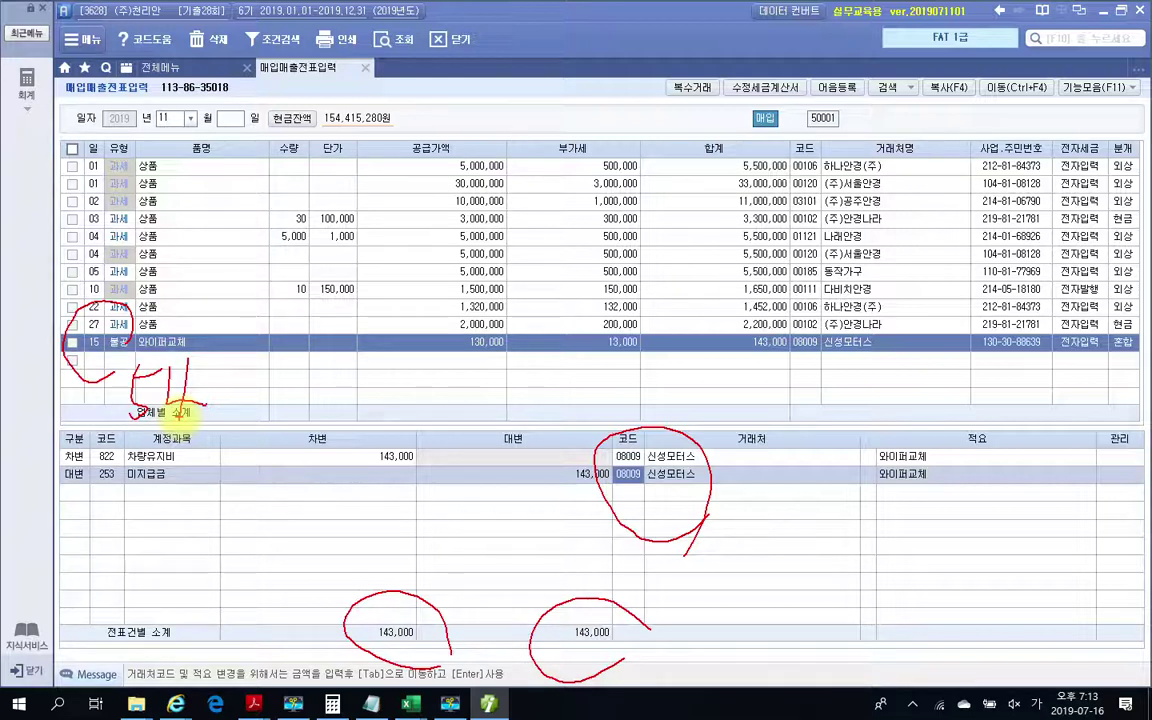
pyautogui.press('Escape')
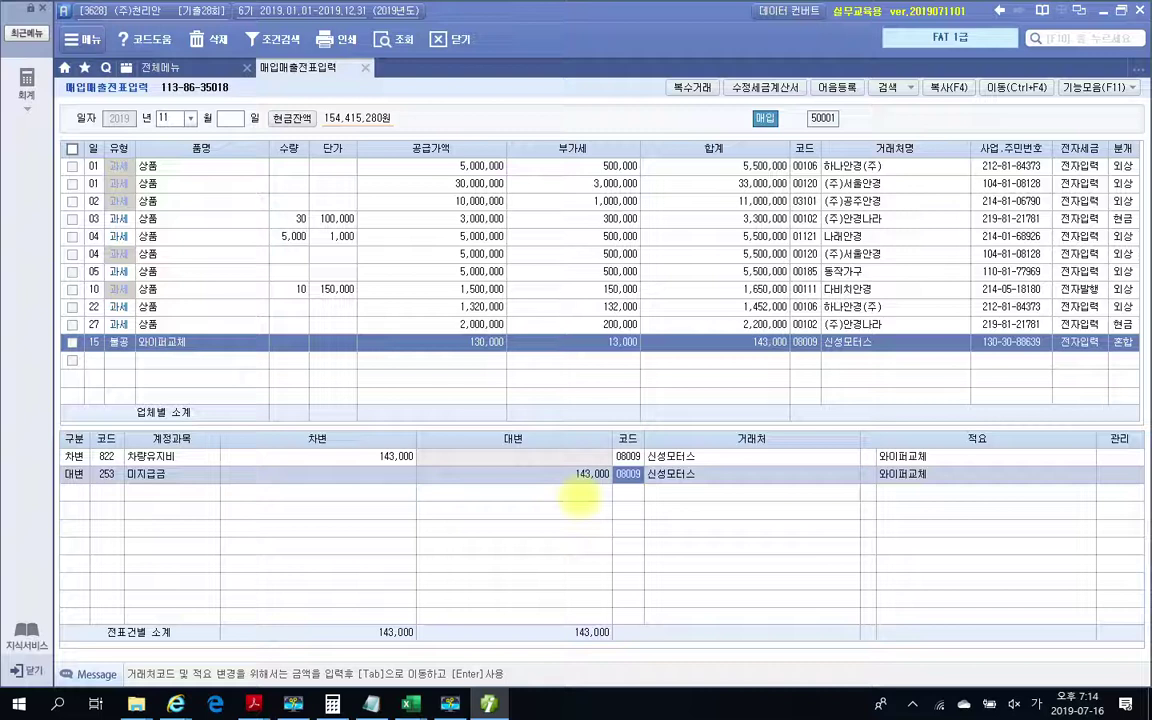
pyautogui.moveTo(90, 430); pyautogui.dragTo(131, 459)
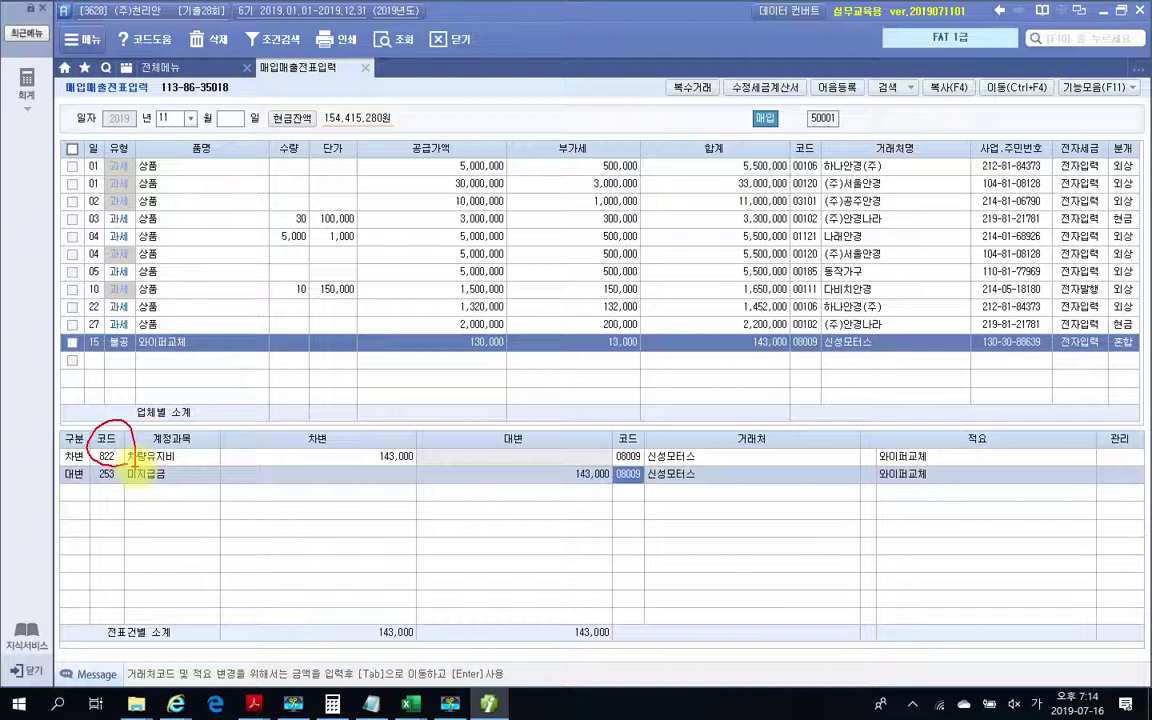
pyautogui.press('Escape')
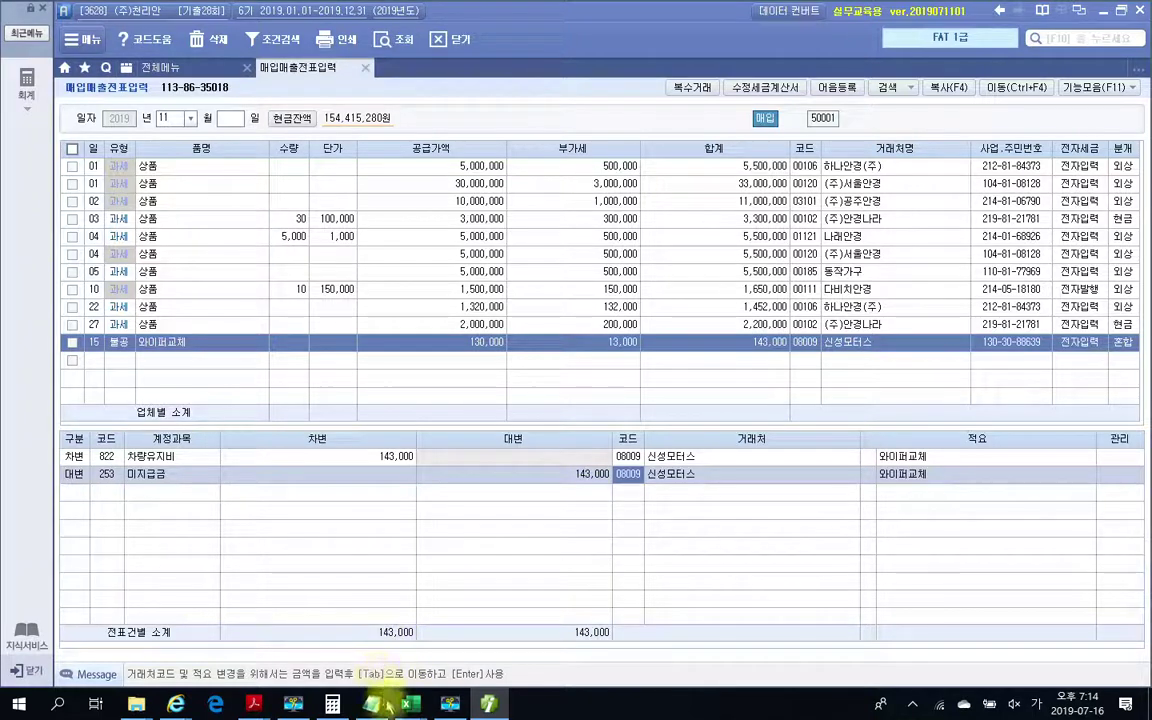
# - Switch to 04 4부 1-4장.pdf in Acrobat Reader and view problem 5 매출거래 with its electronic tax invoice, briefly marking the heading
pyautogui.moveTo(491, 707)
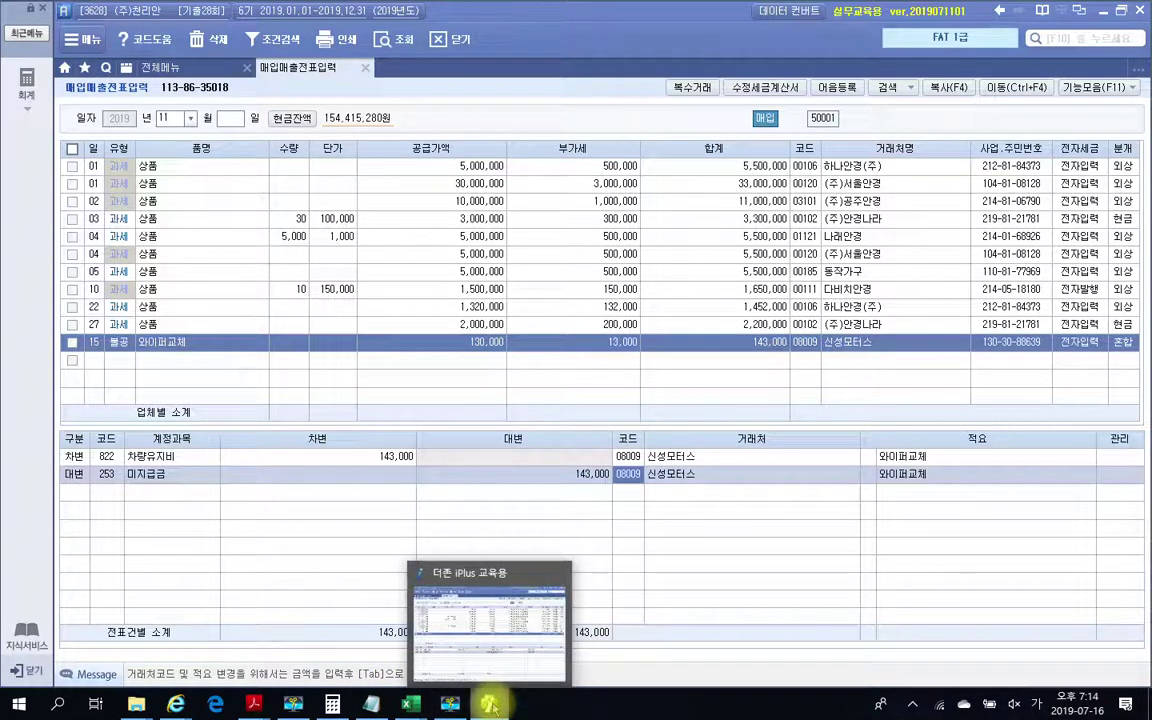
pyautogui.moveTo(257, 705)
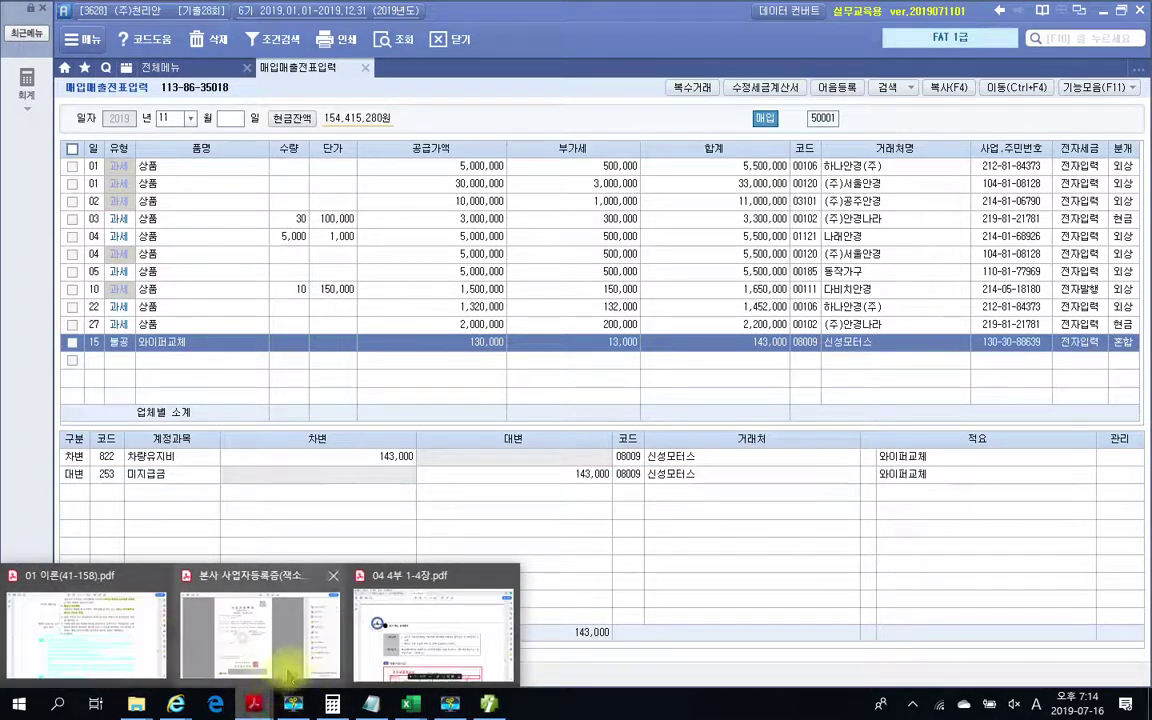
pyautogui.click(368, 645)
pyautogui.scroll(-4, 352, 517)
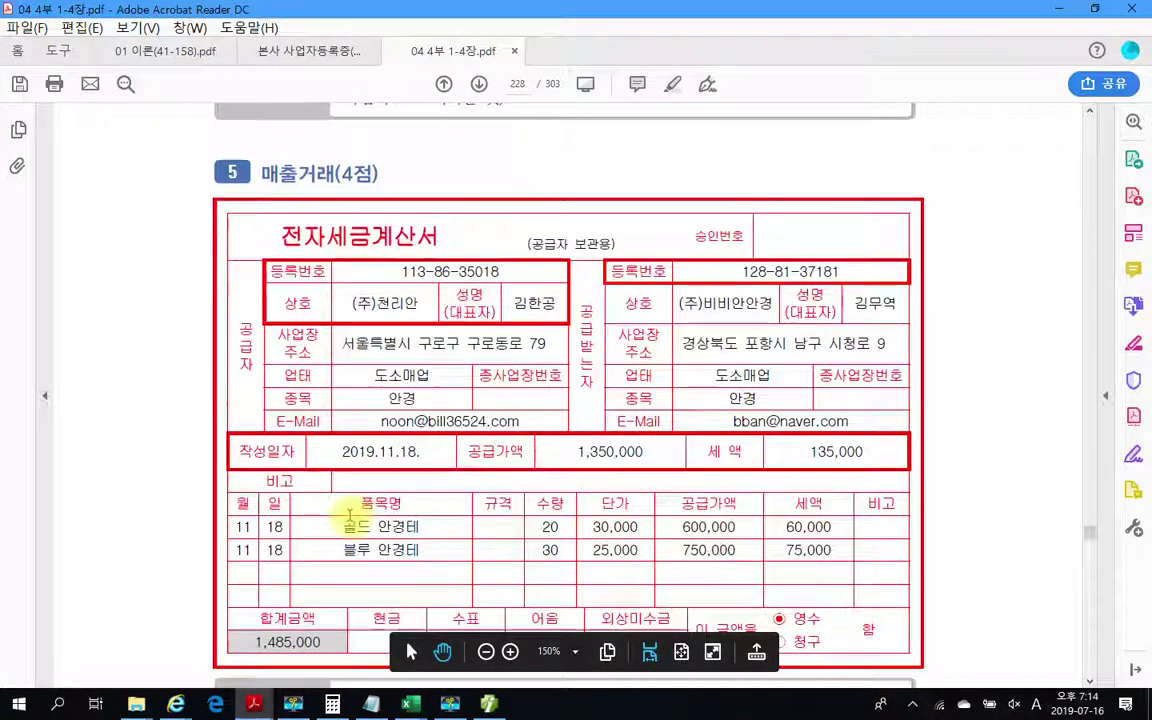
pyautogui.scroll(-1, 350, 514)
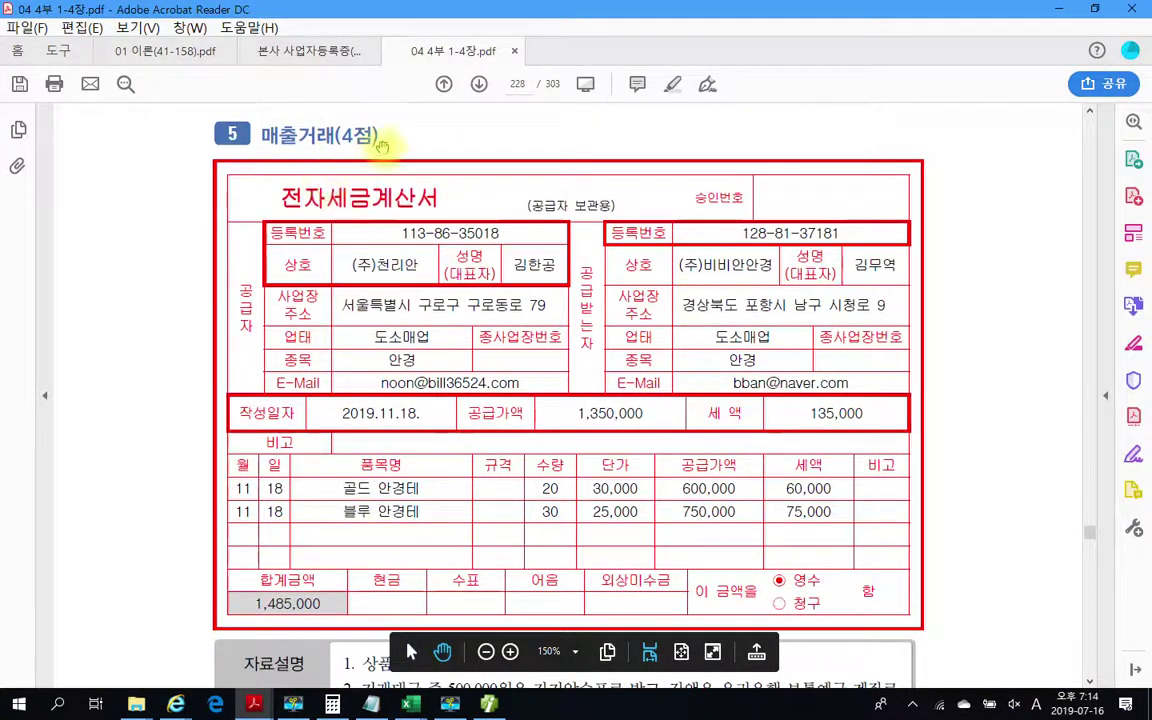
pyautogui.moveTo(182, 114)
pyautogui.mouseDown()
pyautogui.moveTo(257, 146)
pyautogui.moveTo(405, 150)
pyautogui.mouseUp()
pyautogui.press('Escape')
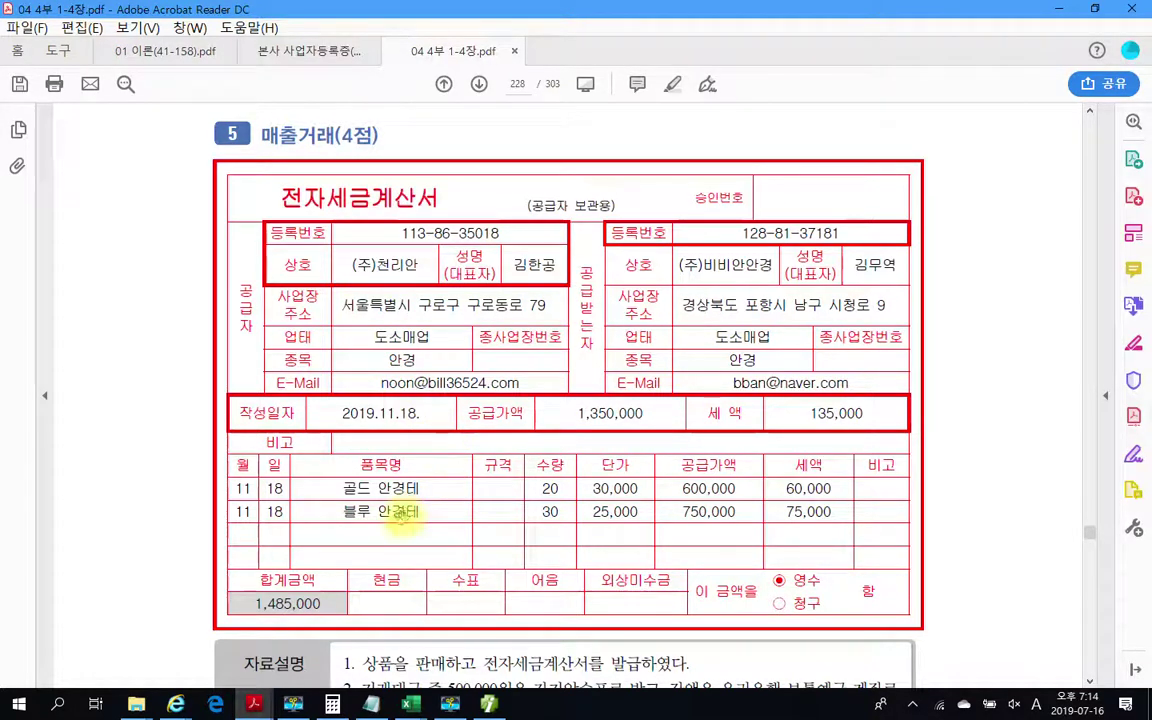
# - Highlight 자기앞수표 in the problem 5 explanation and review the invoice's date and item lines
pyautogui.scroll(-3, 418, 515)
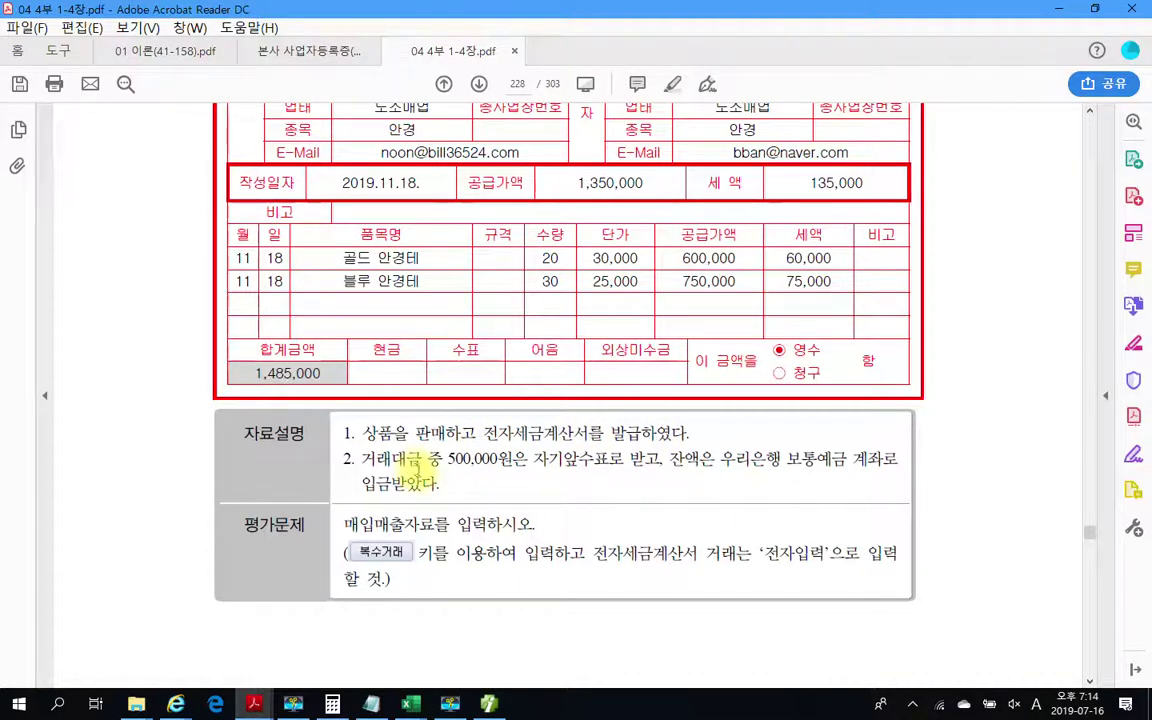
pyautogui.moveTo(533, 458); pyautogui.dragTo(607, 460)
pyautogui.rightClick(608, 462)
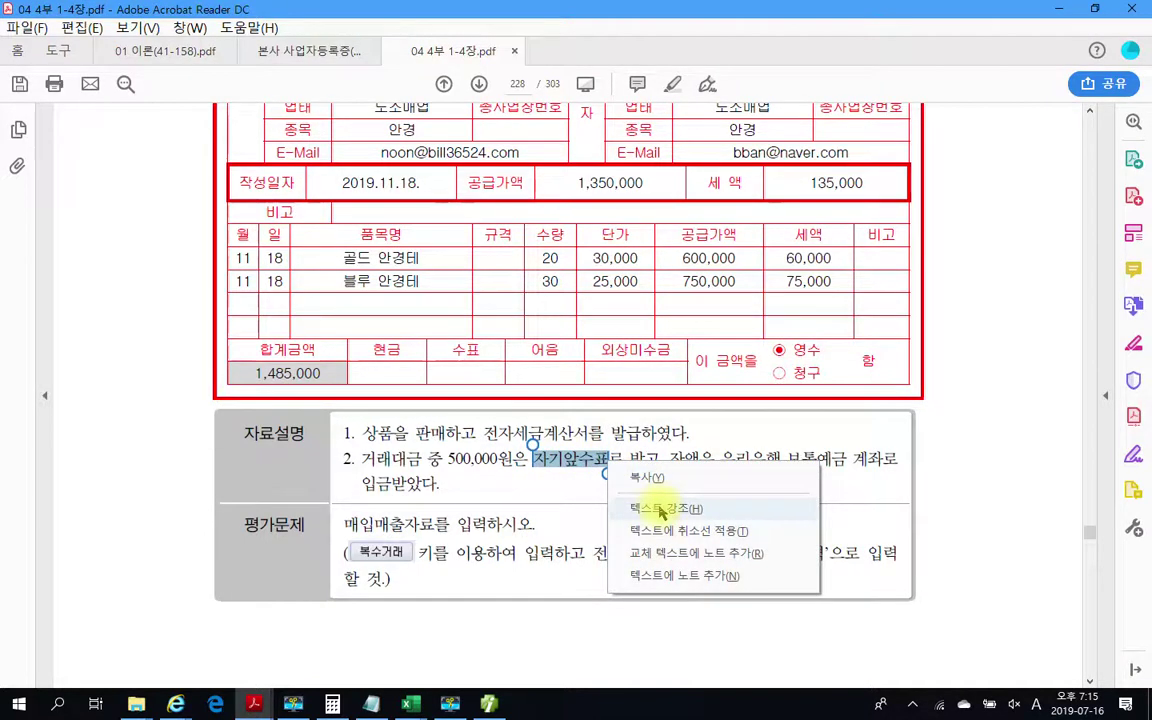
pyautogui.click(660, 509)
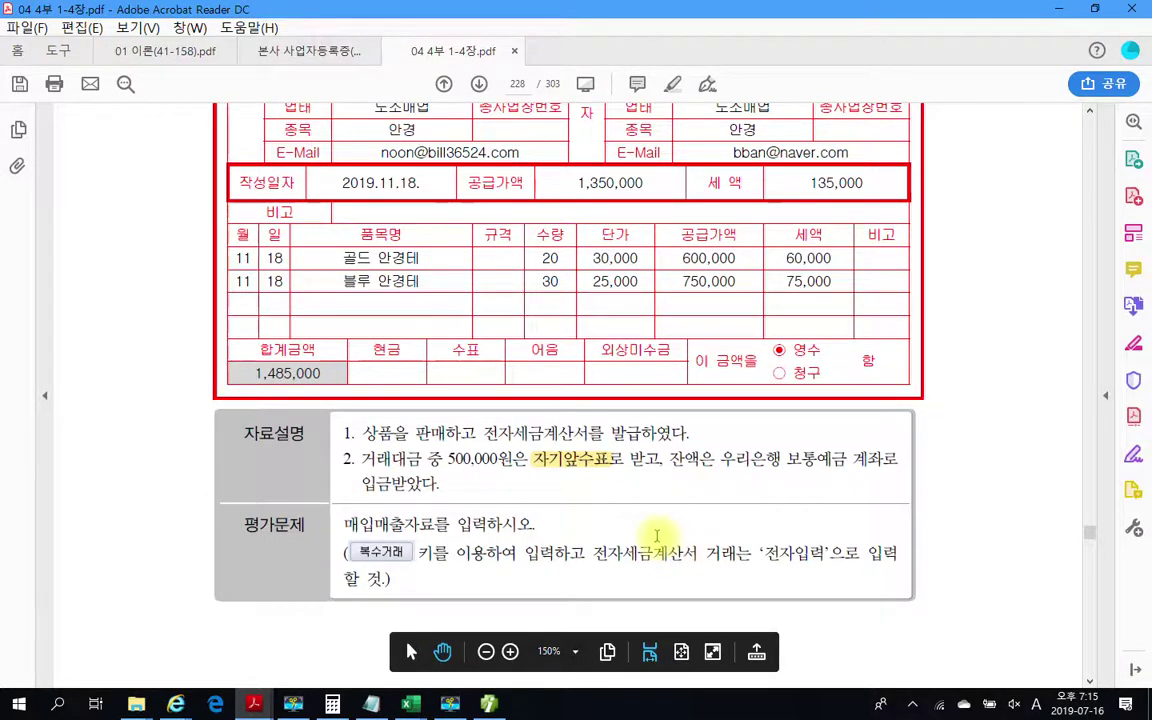
pyautogui.scroll(2, 657, 535)
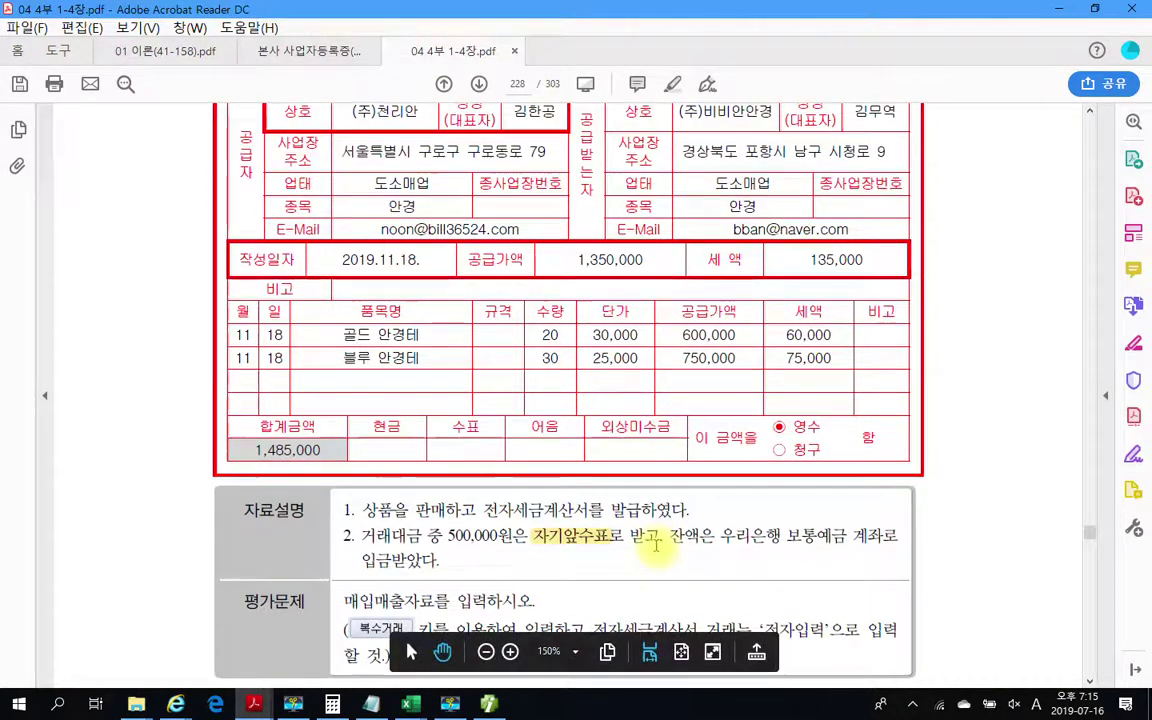
pyautogui.scroll(3, 657, 540)
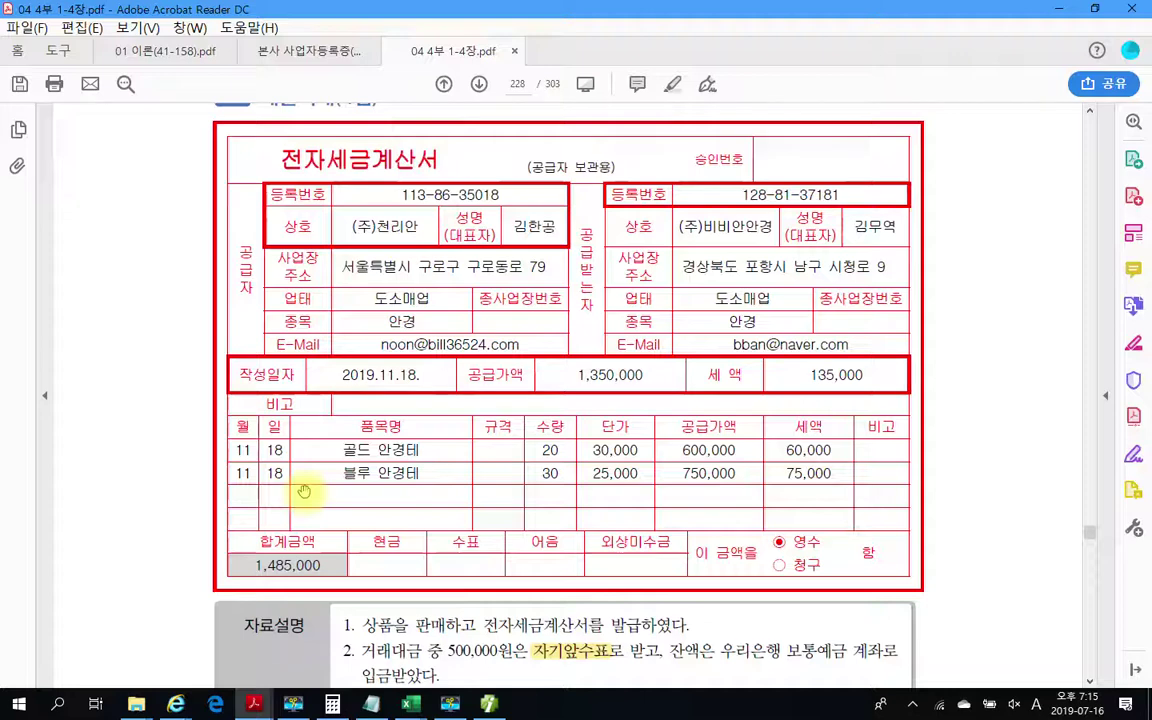
# - Switch back to Smart A and start a new entry on day 18 with sales type 11 (과세)
pyautogui.hotkey('alt', 'Tab')
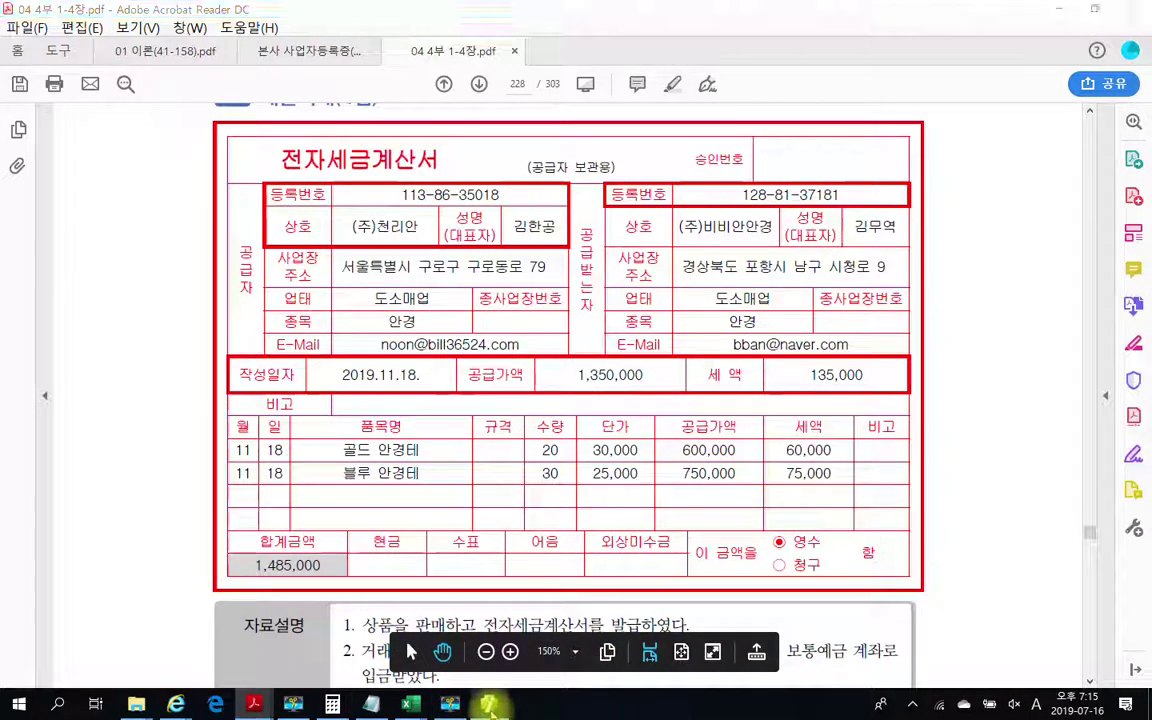
pyautogui.click(93, 360)
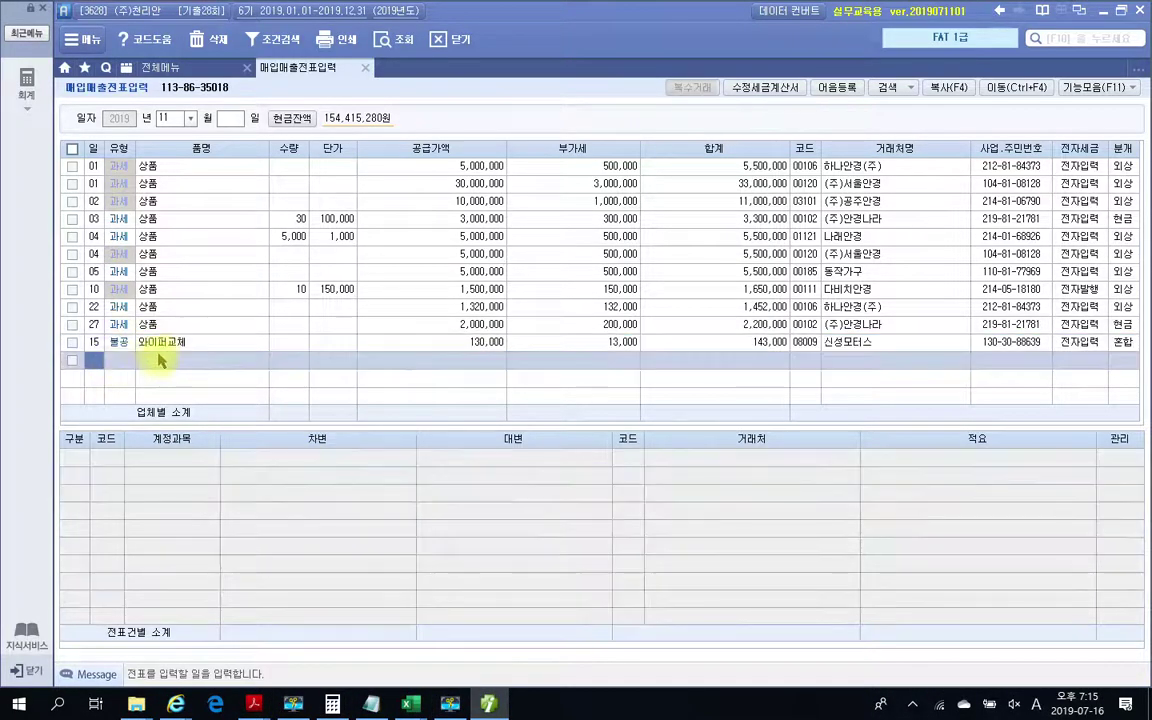
pyautogui.write('18')
pyautogui.press('Return')
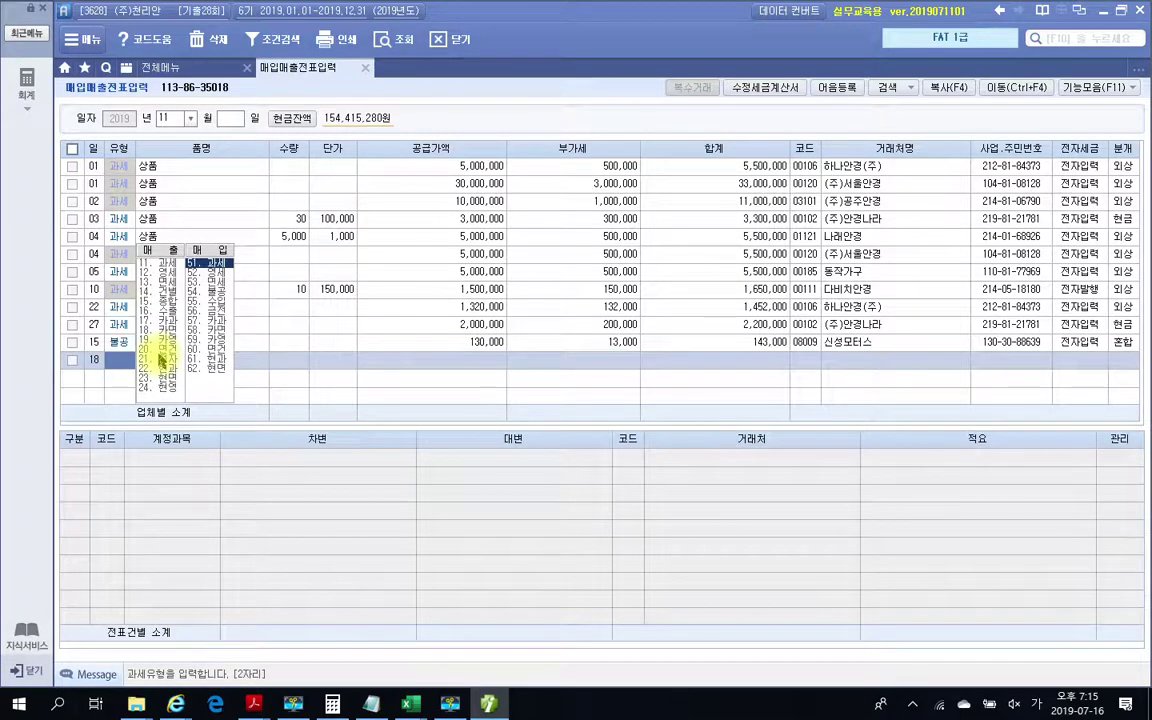
pyautogui.write('11')
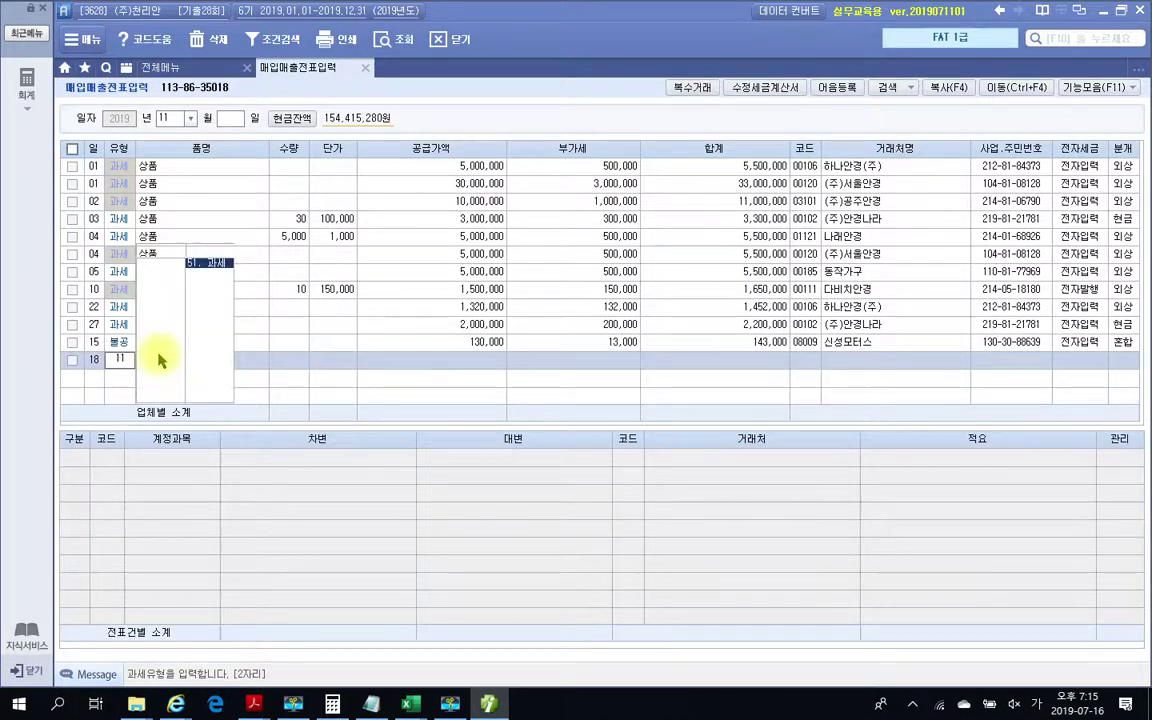
pyautogui.press('Return')
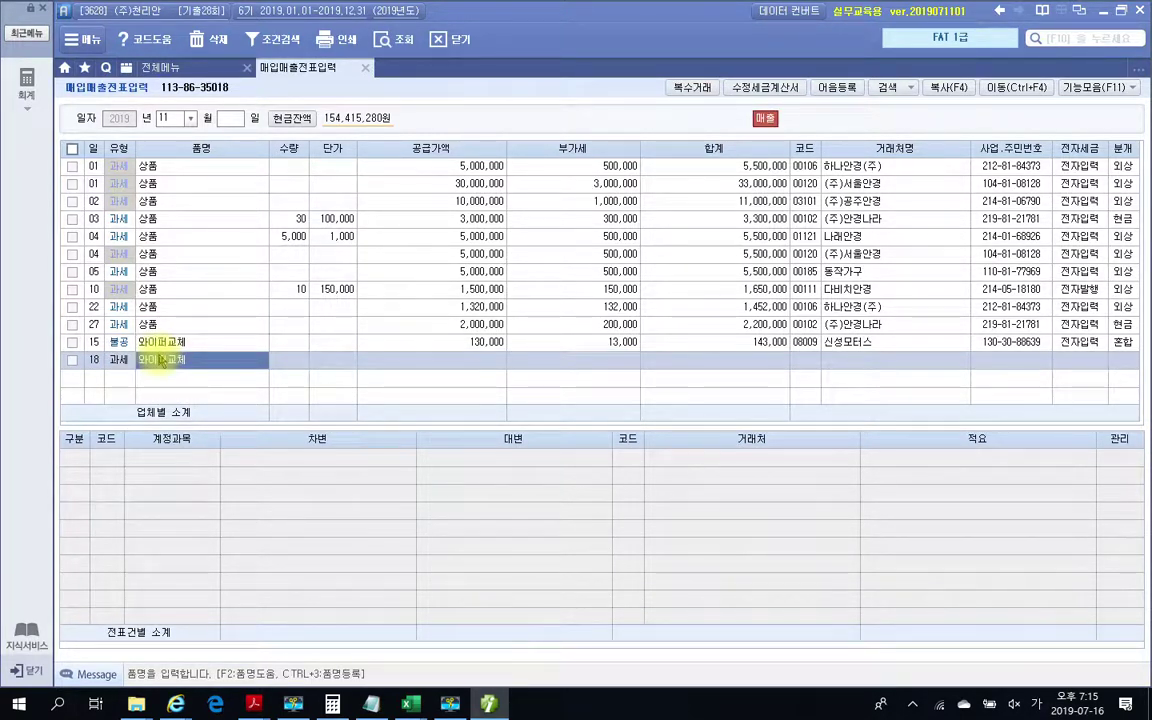
# - Open the 복수거래 entry for the day 18 sale and add 골드 안경테 with quantity 20 and unit price 30,000
pyautogui.click(690, 88)
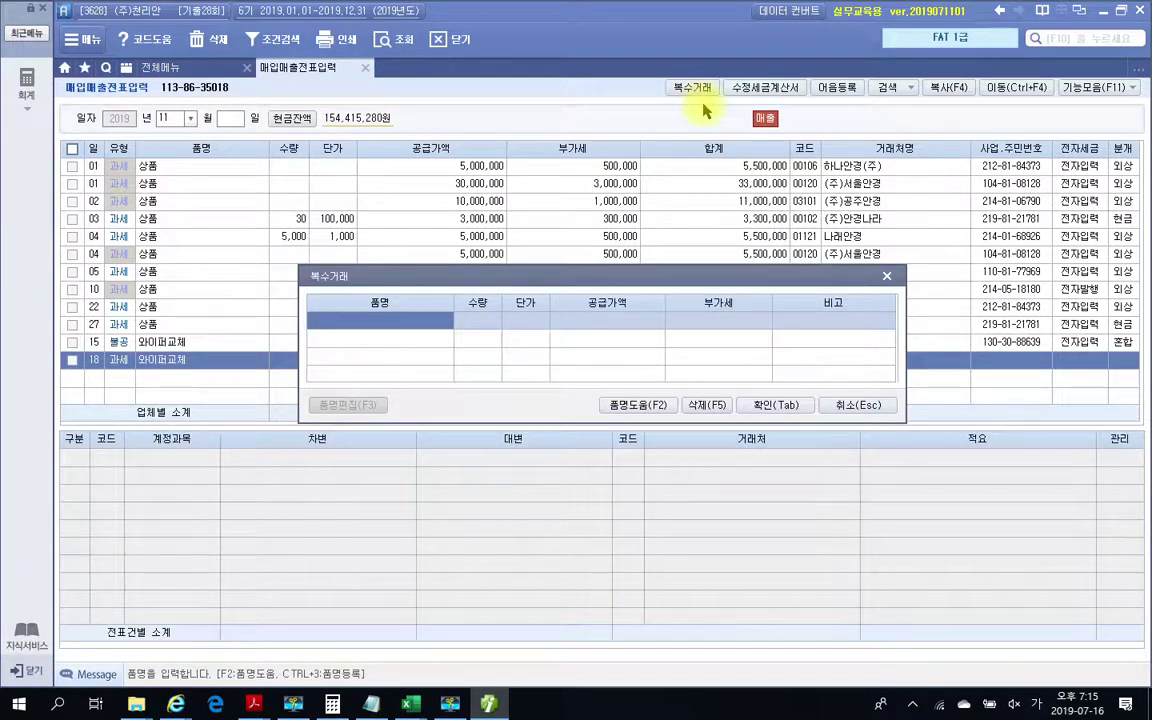
pyautogui.write('골드 안겨')
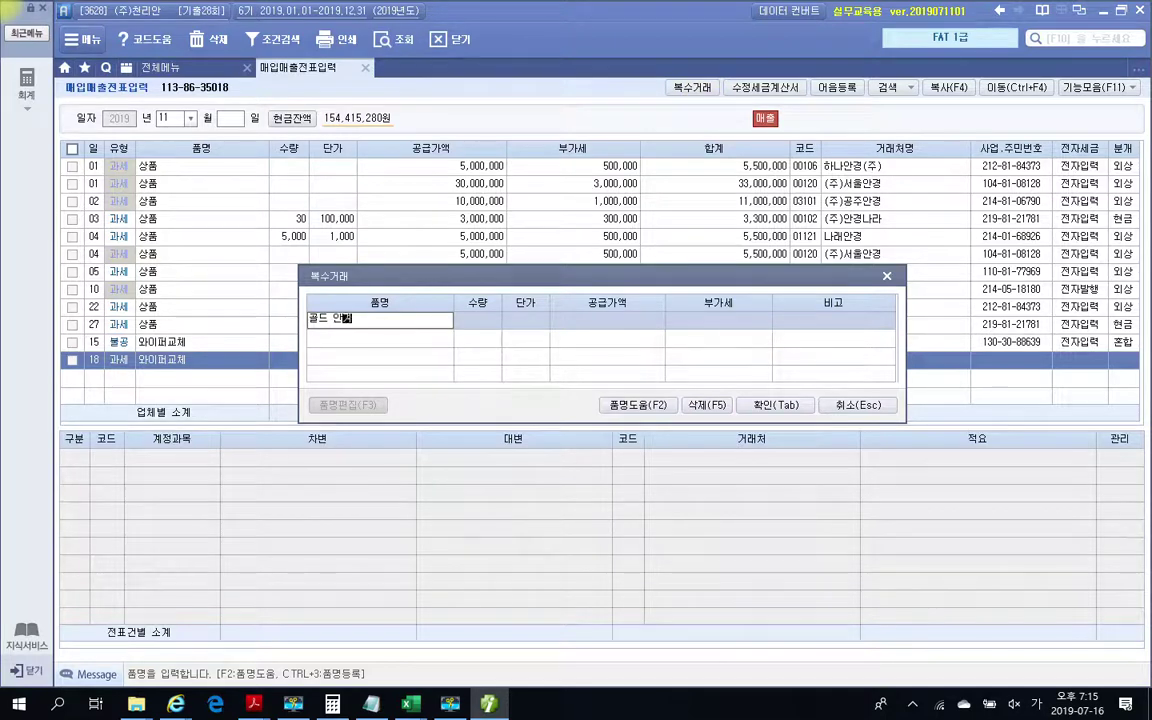
pyautogui.write('ㅇ테')
pyautogui.press('Return')
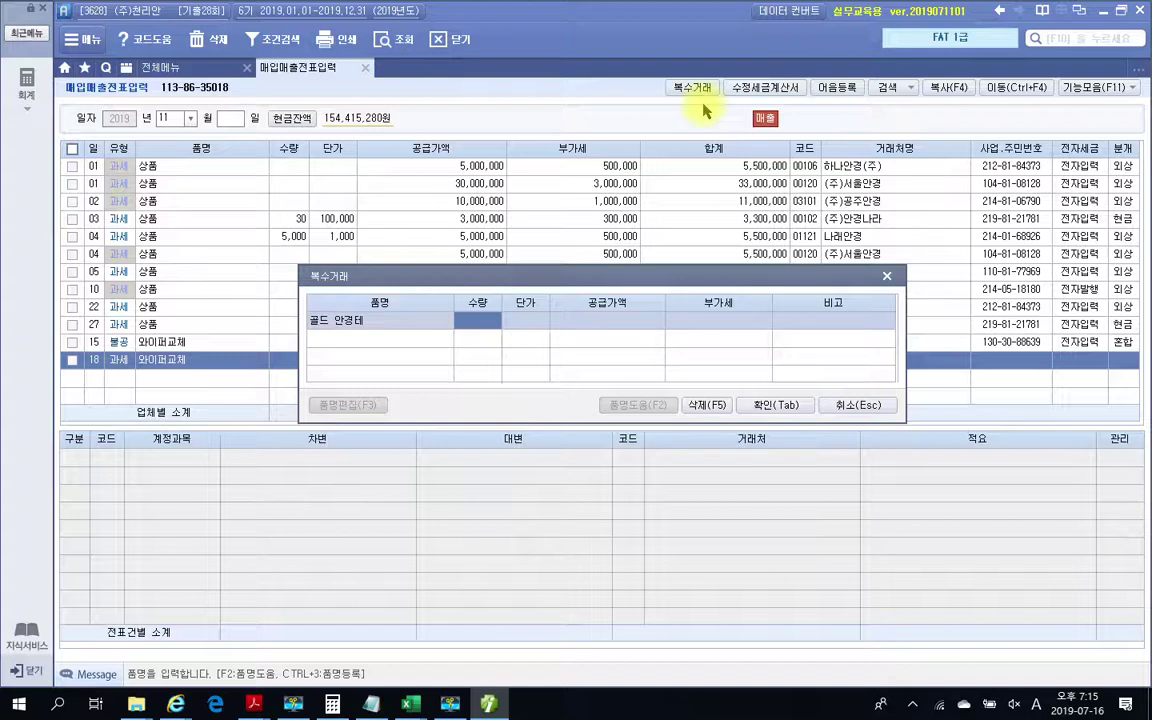
pyautogui.write('20')
pyautogui.press('Return')
pyautogui.write('30000')
pyautogui.press('Return')
pyautogui.press('Return')
pyautogui.press('Return')
pyautogui.press('Return')
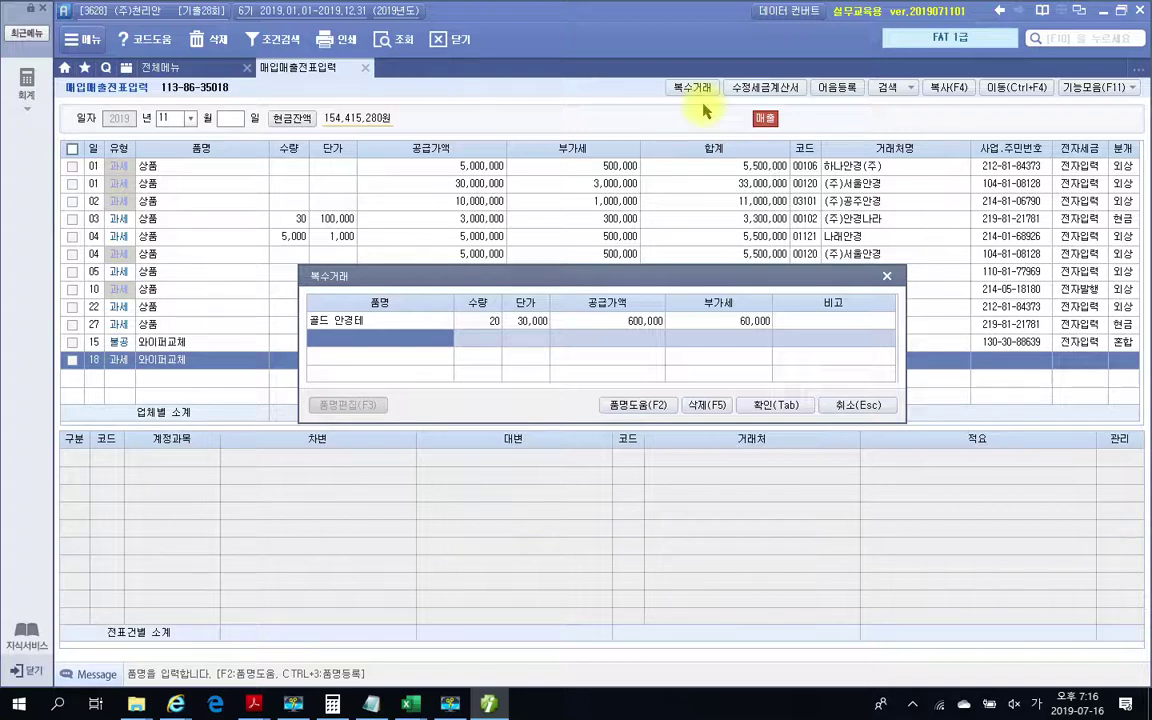
# - Add 블루 안경테 as the second item with quantity 30 and unit price 25,000, and confirm the 복수거래 items
pyautogui.write('블루 안경테')
pyautogui.press('Return')
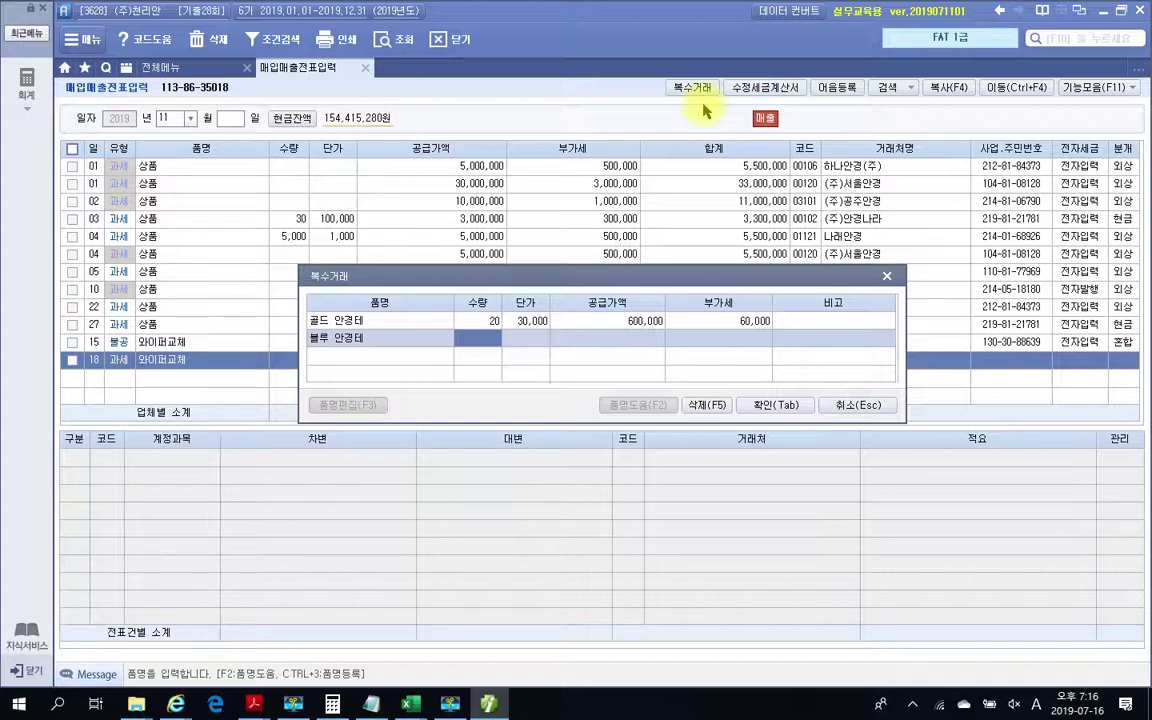
pyautogui.write('30')
pyautogui.press('Return')
pyautogui.write('25,000')
pyautogui.press('Return')
pyautogui.press('Return')
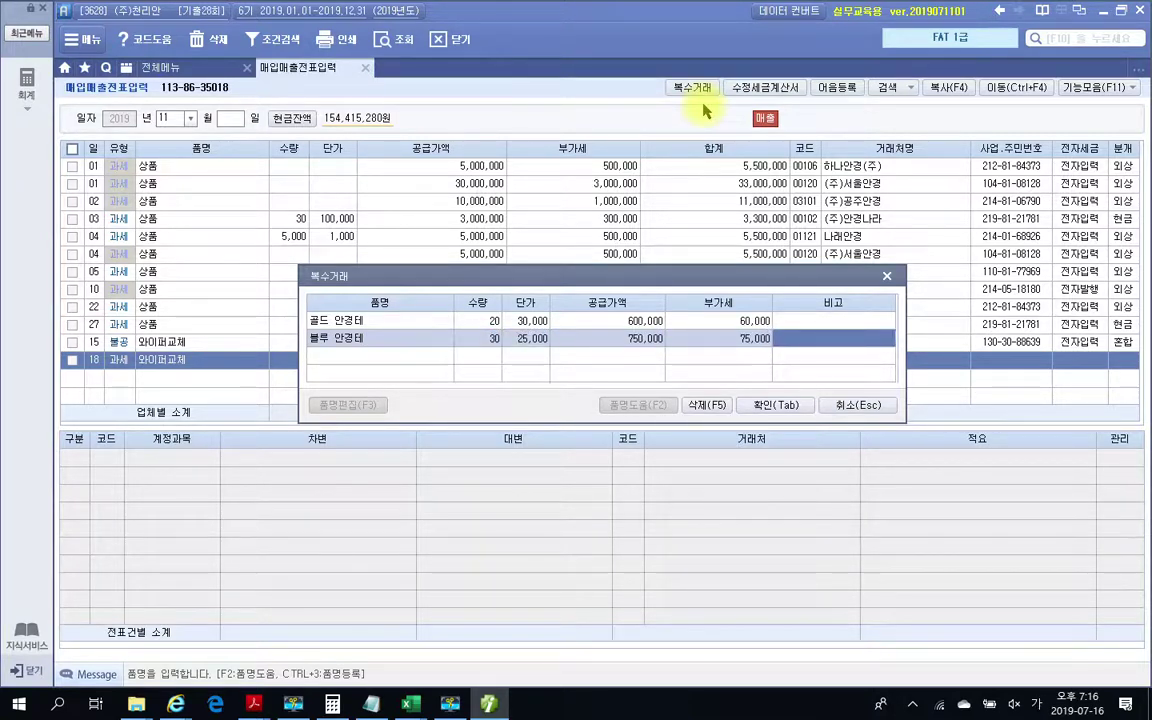
pyautogui.press('Return')
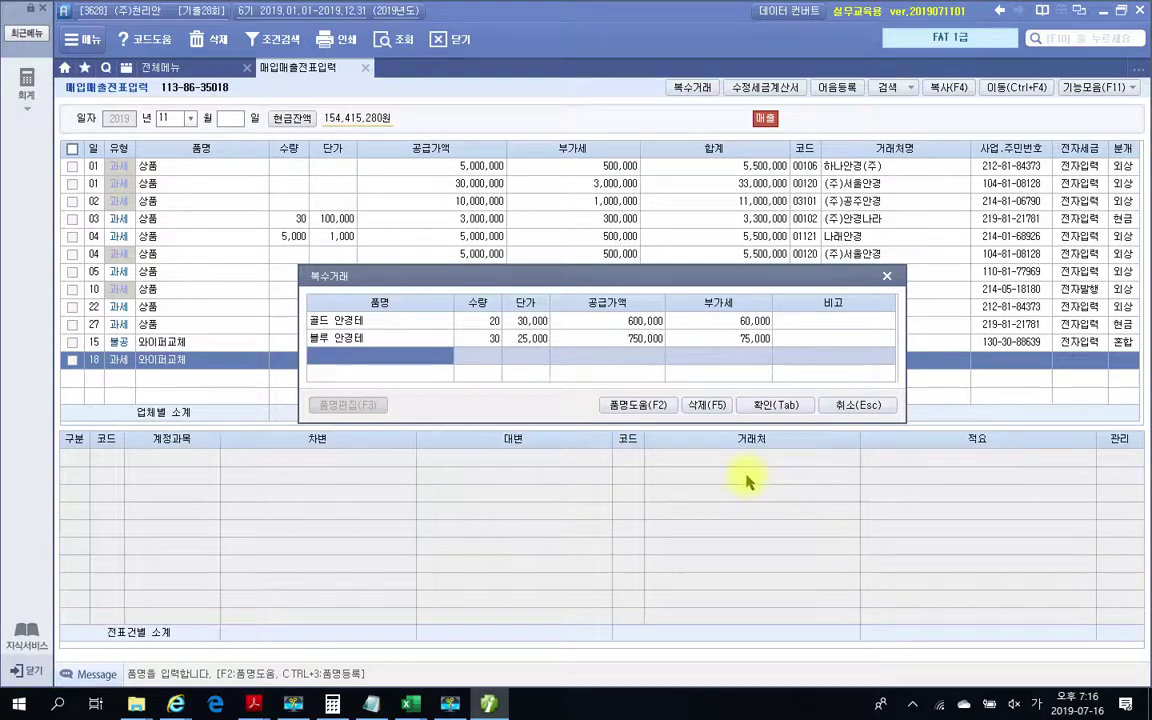
pyautogui.click(777, 405)
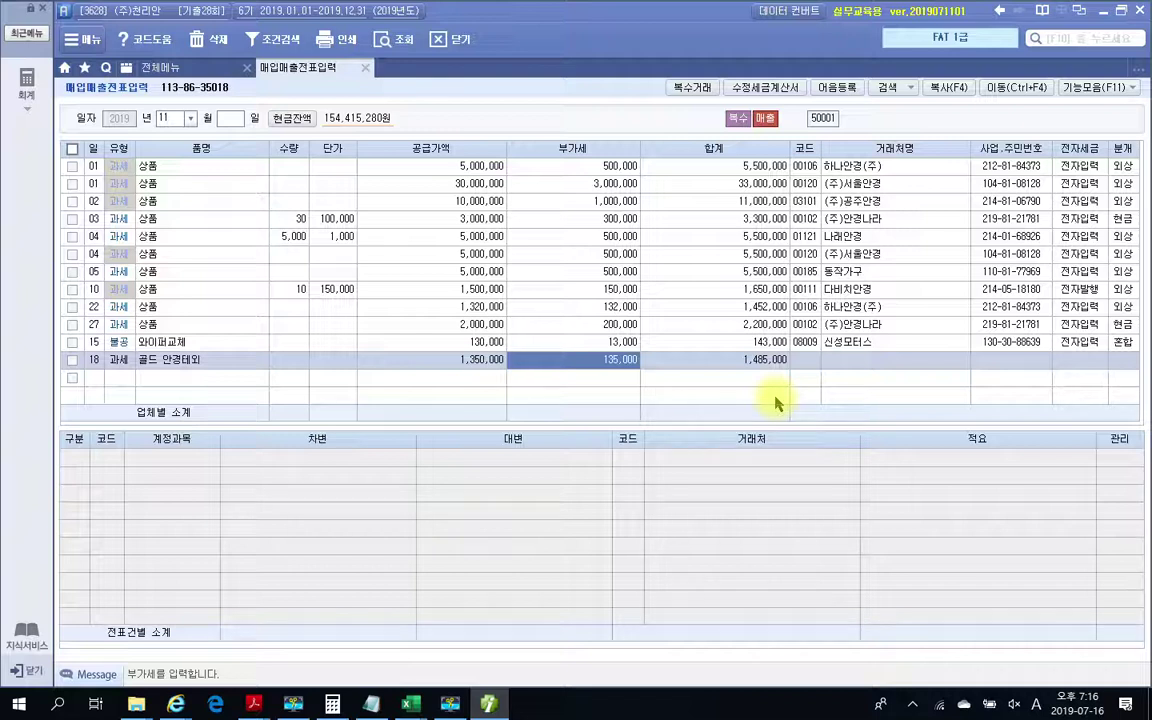
# - Complete the day 18 entry with partner (주)비비안안경, electronic invoice status 전자입력 and journal type 혼합
pyautogui.press('Return')
pyautogui.press('Hangul')
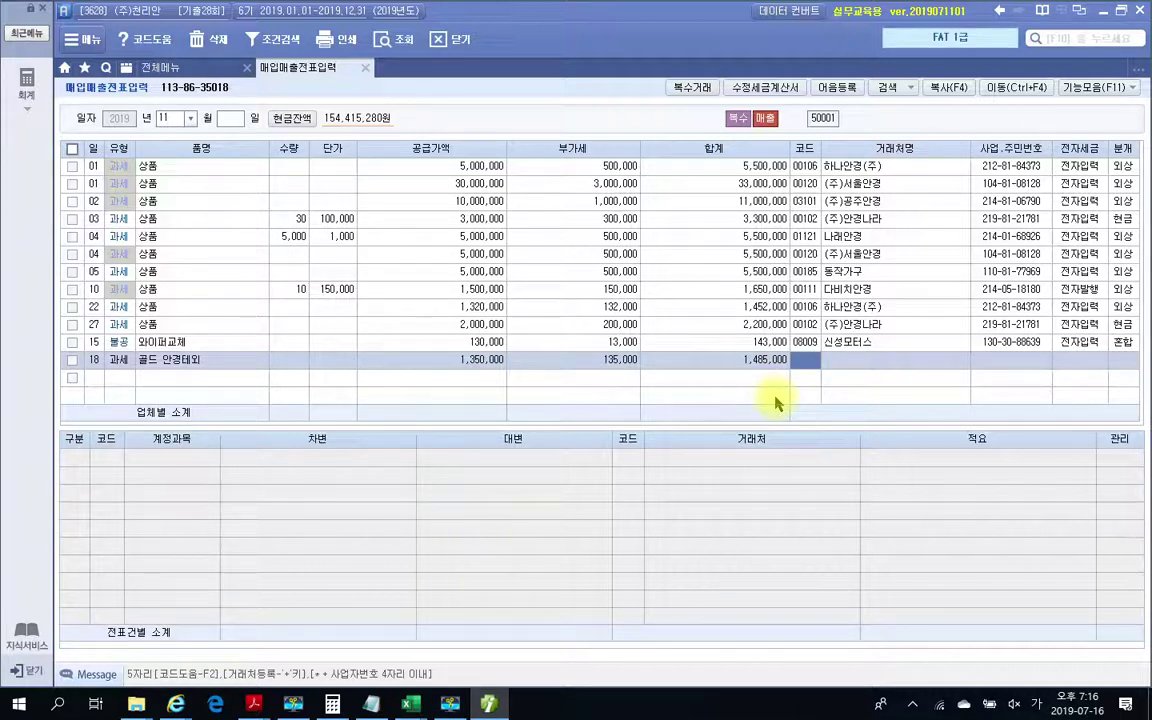
pyautogui.write('비비')
pyautogui.press('Return')
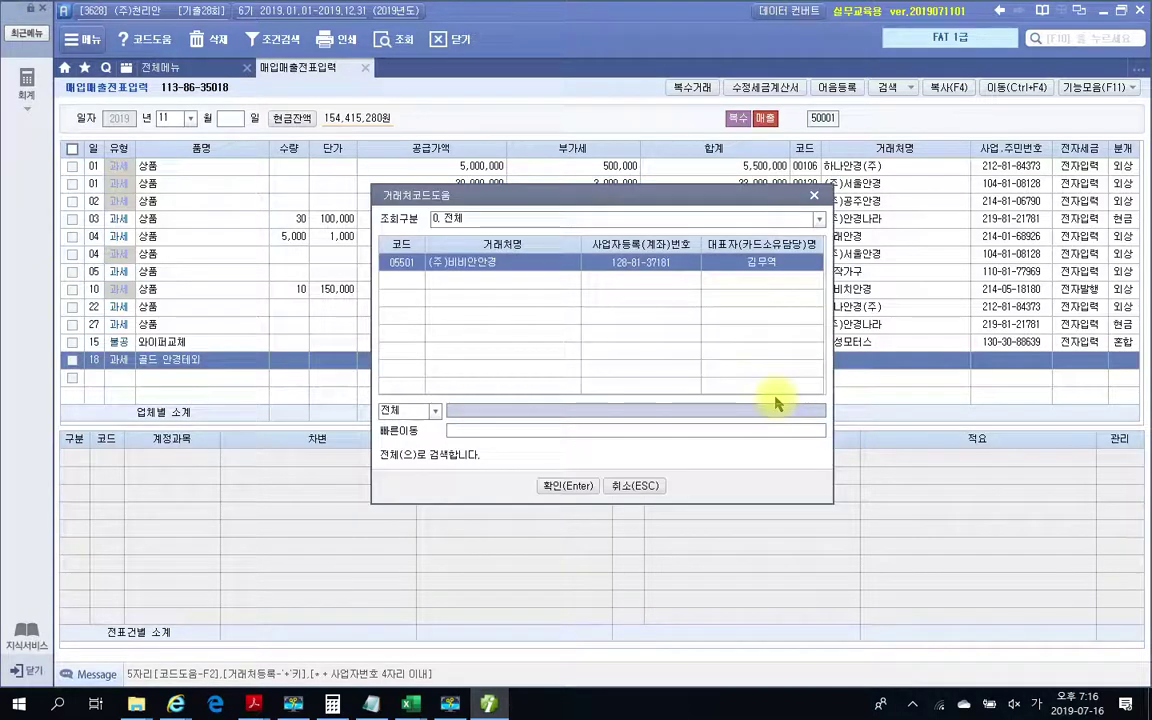
pyautogui.press('Return')
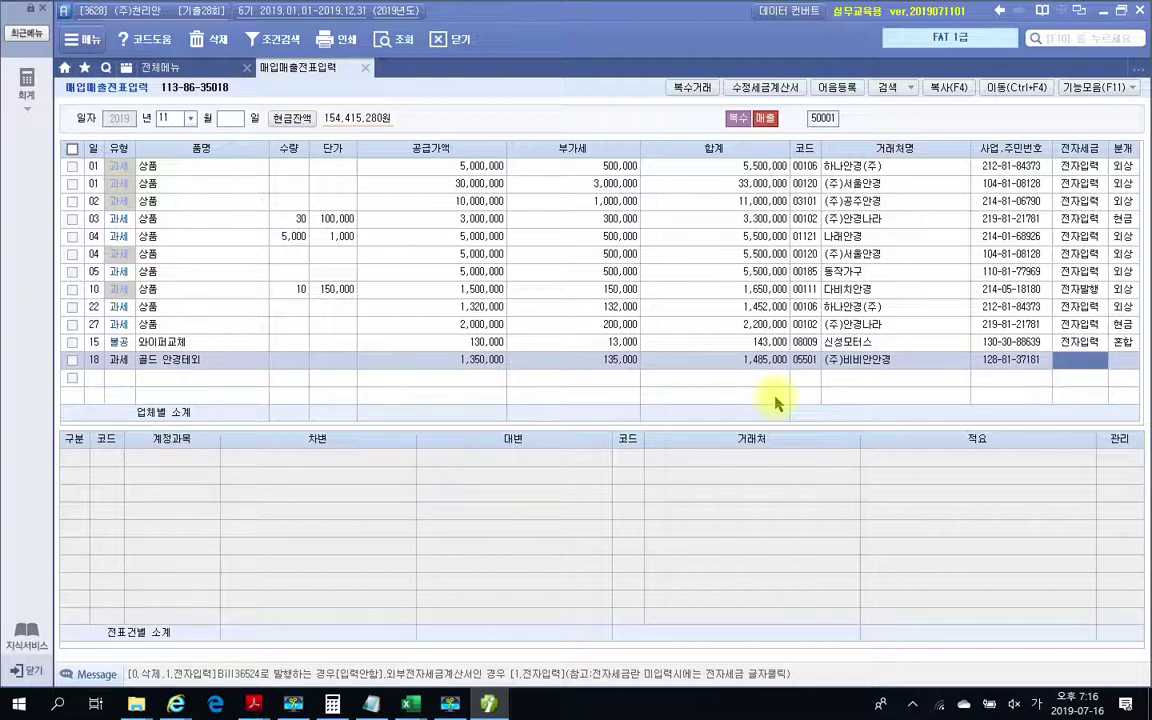
pyautogui.write('1,')
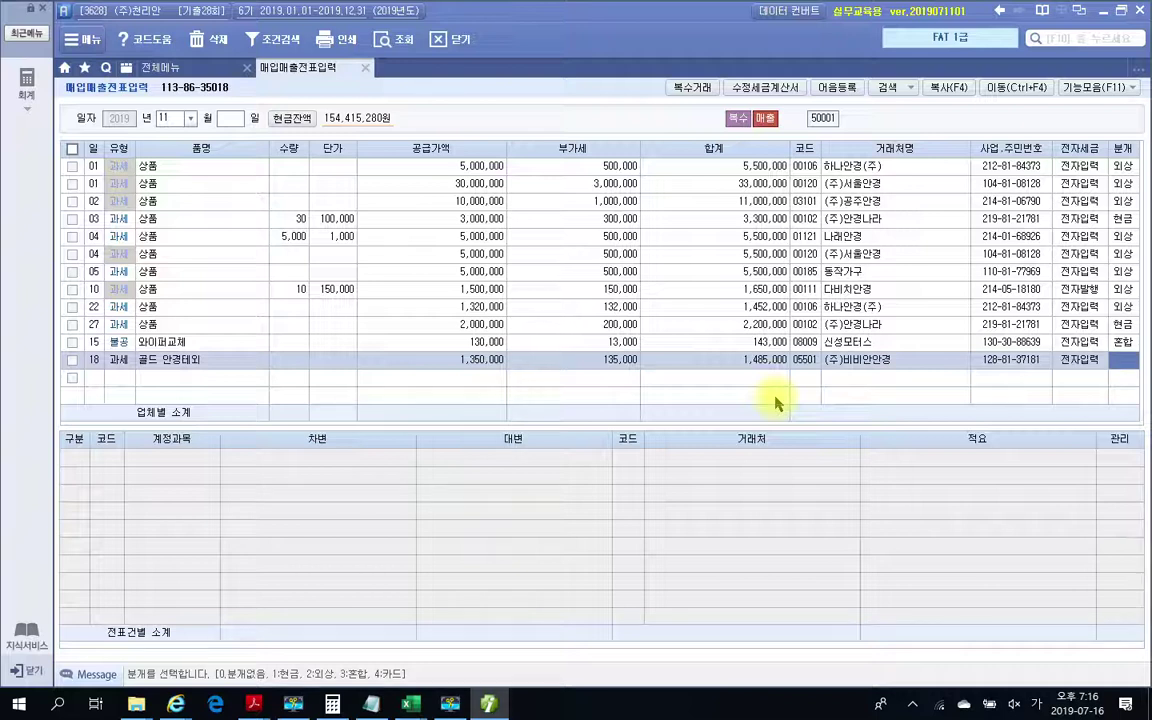
pyautogui.write('3')
pyautogui.press('Return')
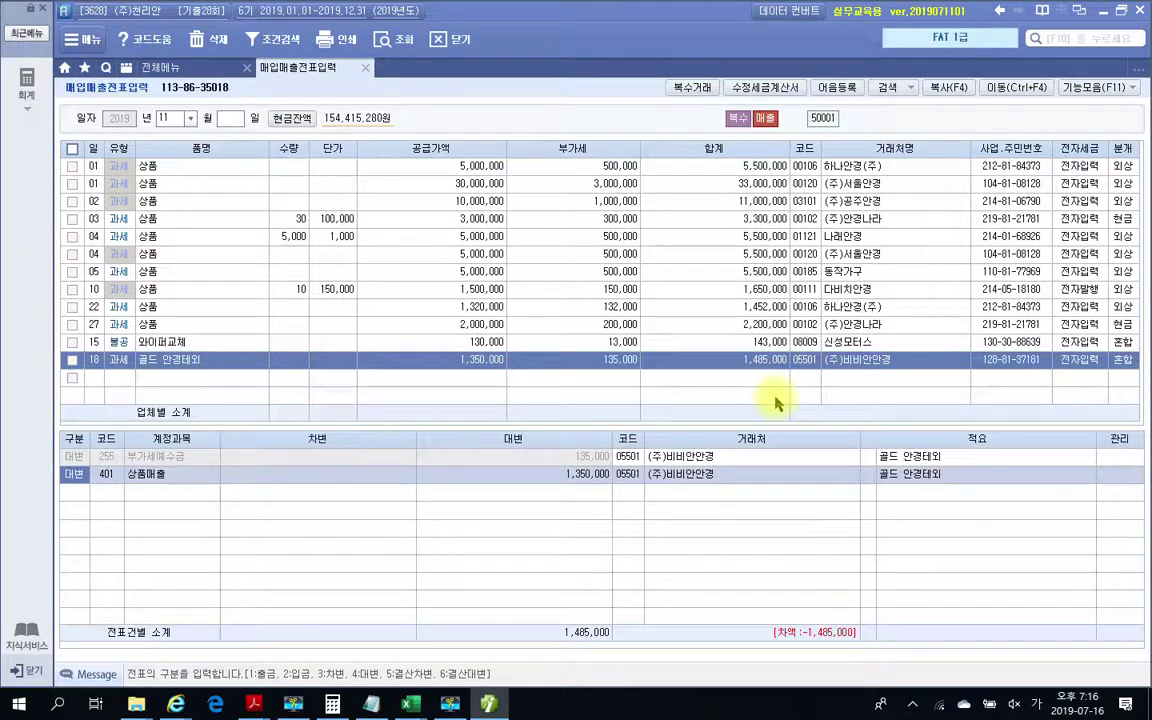
# - Add a debit line to the day 18 journal for account 101 (현금) with 500,000
pyautogui.write('3')
pyautogui.press('Return')
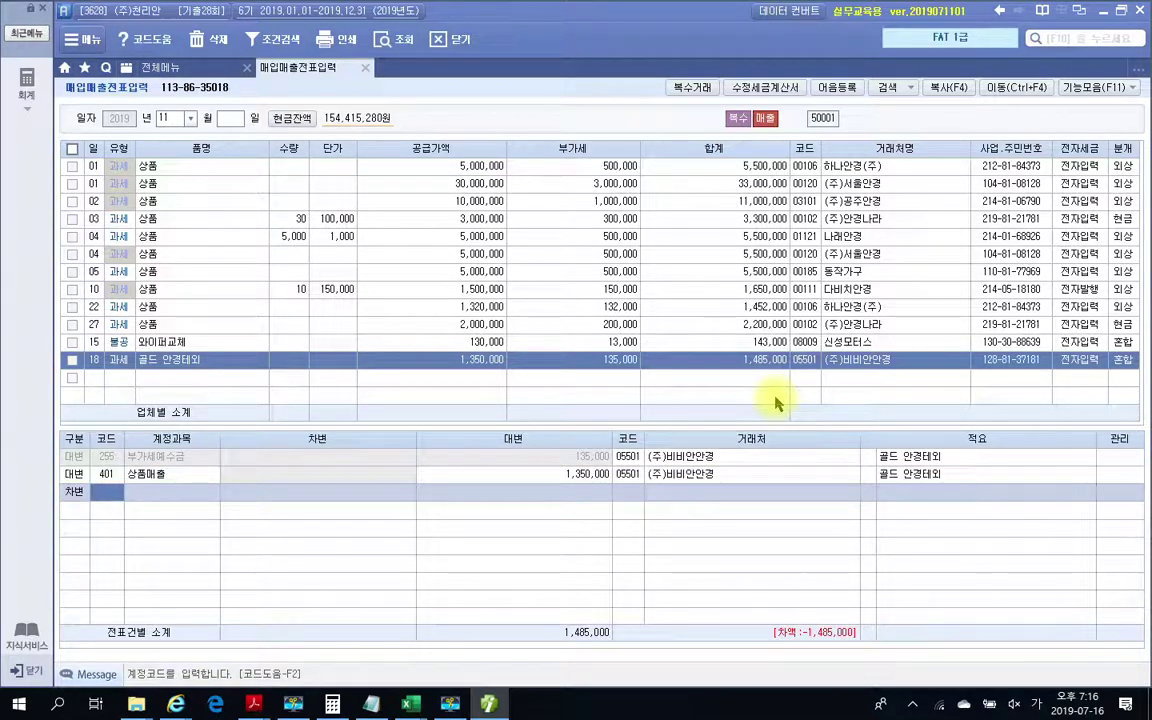
pyautogui.write('101')
pyautogui.press('Return')
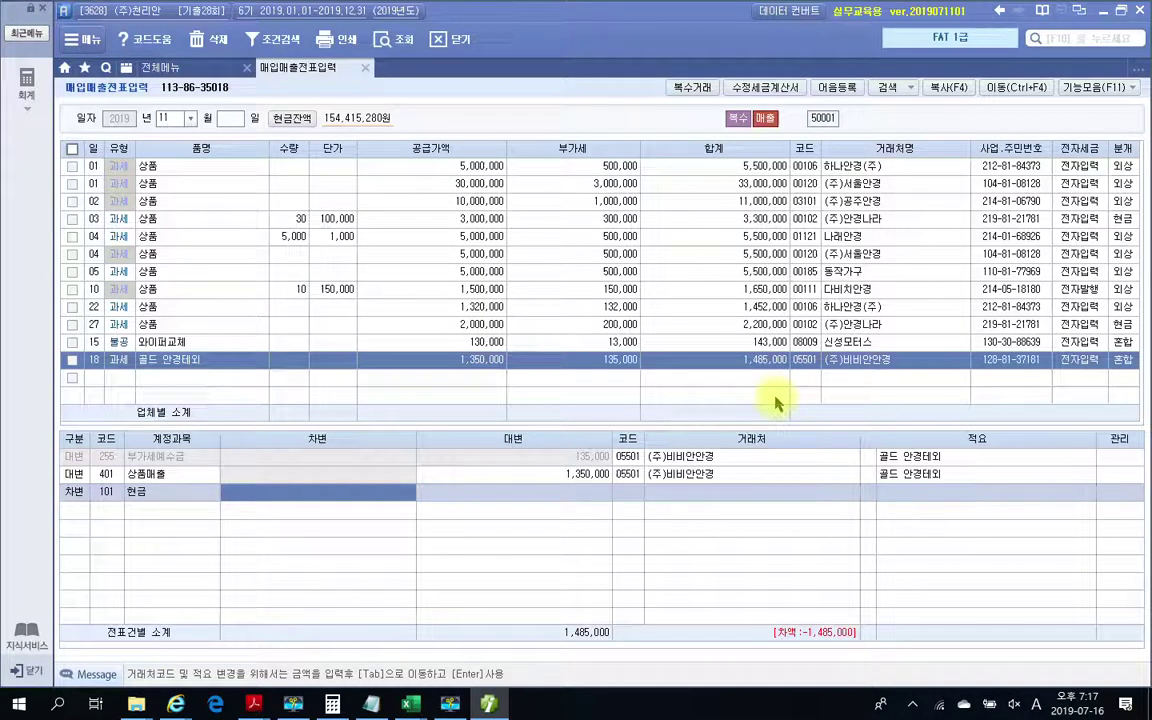
pyautogui.write('5000000')
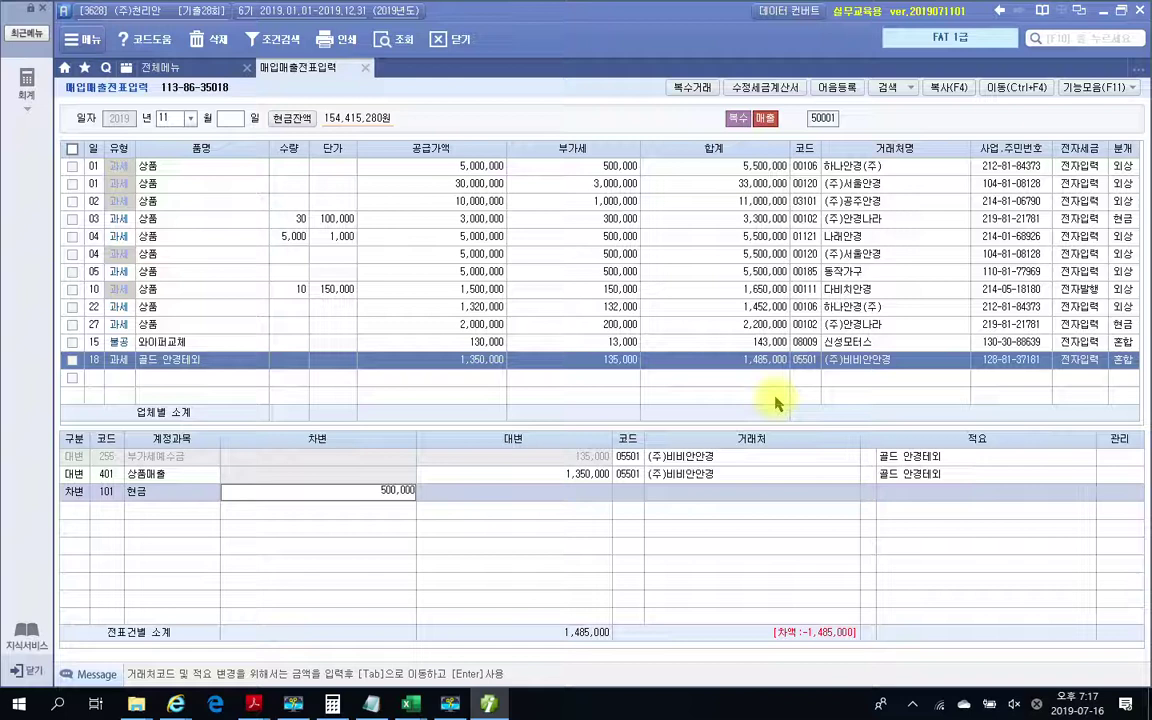
pyautogui.press('Return')
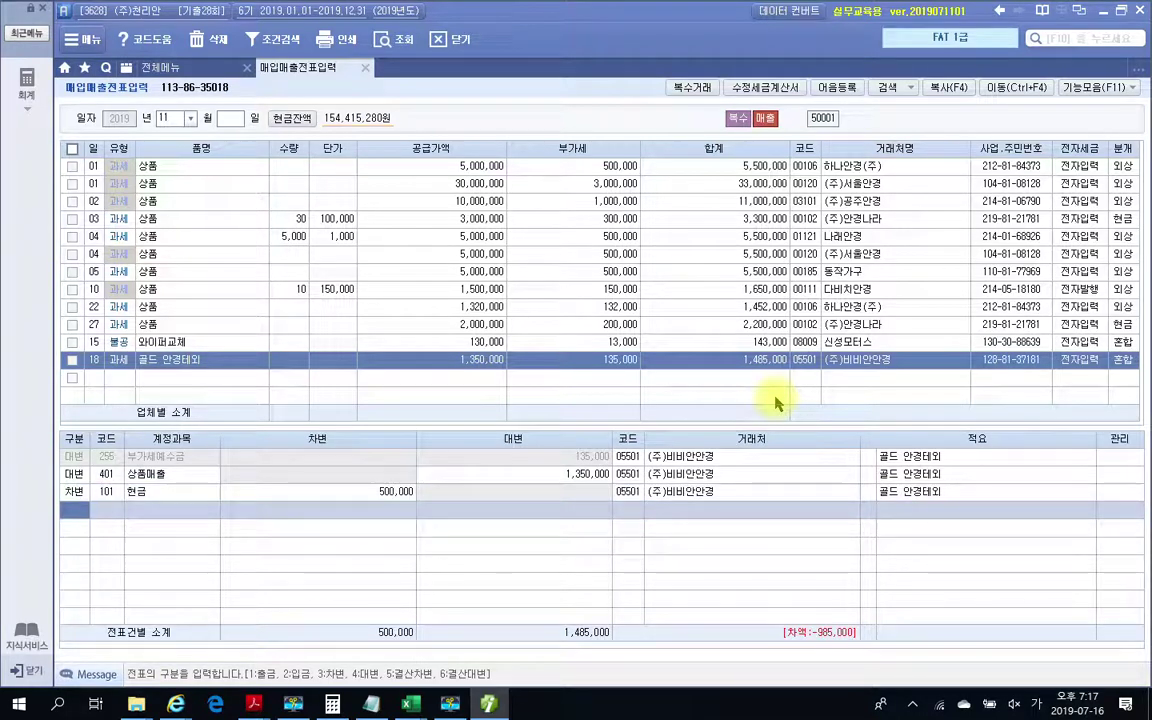
# - Add a debit line for account 103 (보통예금) with 985,000, briefly circling the journal's remaining difference in red
pyautogui.write('3')
pyautogui.press('Return')
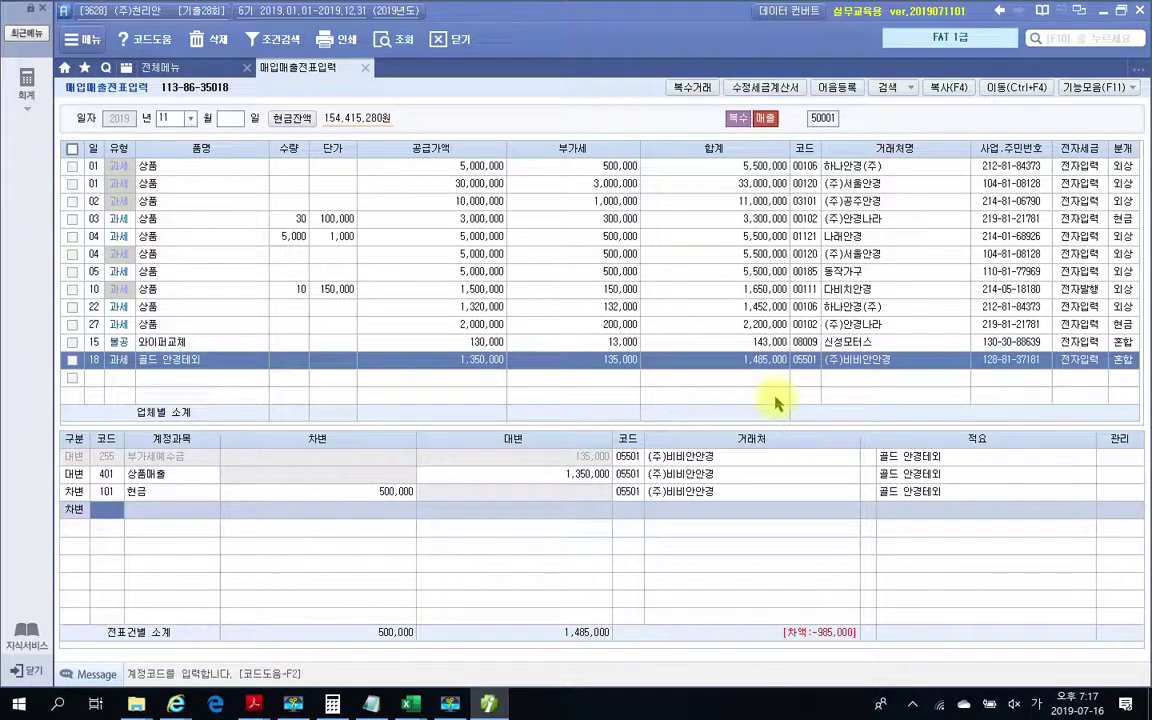
pyautogui.write('103')
pyautogui.press('Return')
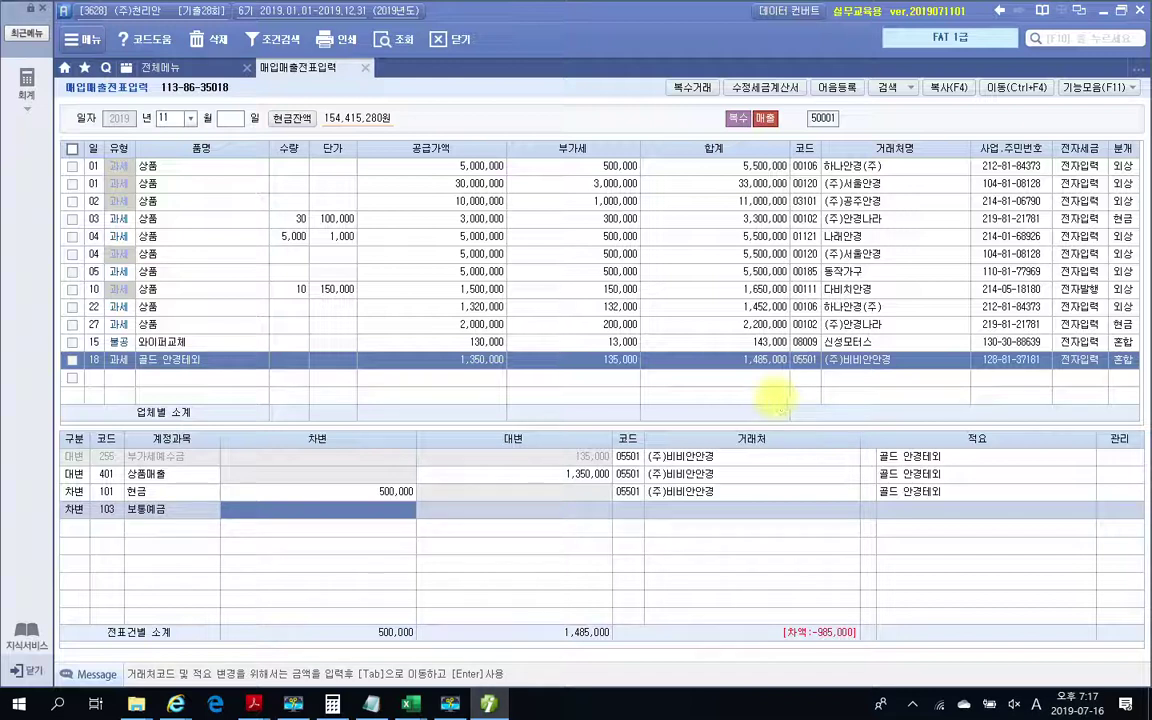
pyautogui.moveTo(842, 662)
pyautogui.mouseDown()
pyautogui.moveTo(755, 615)
pyautogui.moveTo(881, 679)
pyautogui.mouseUp()
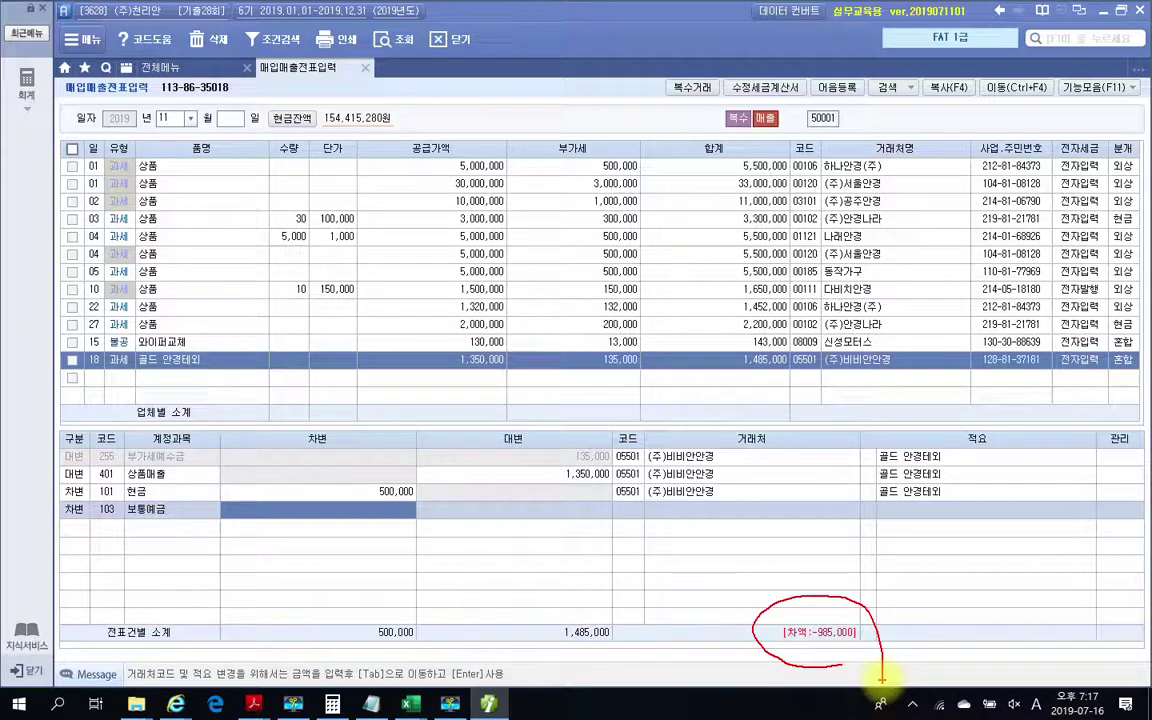
pyautogui.press('Escape')
pyautogui.write('985,000')
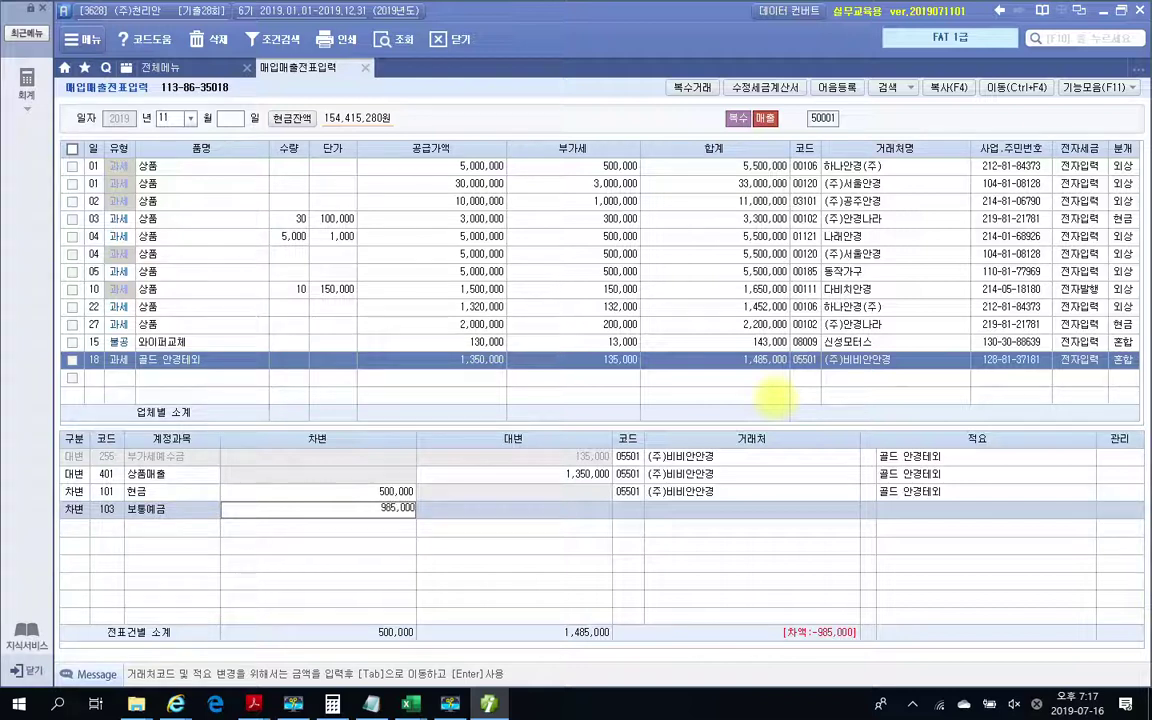
pyautogui.press('Return')
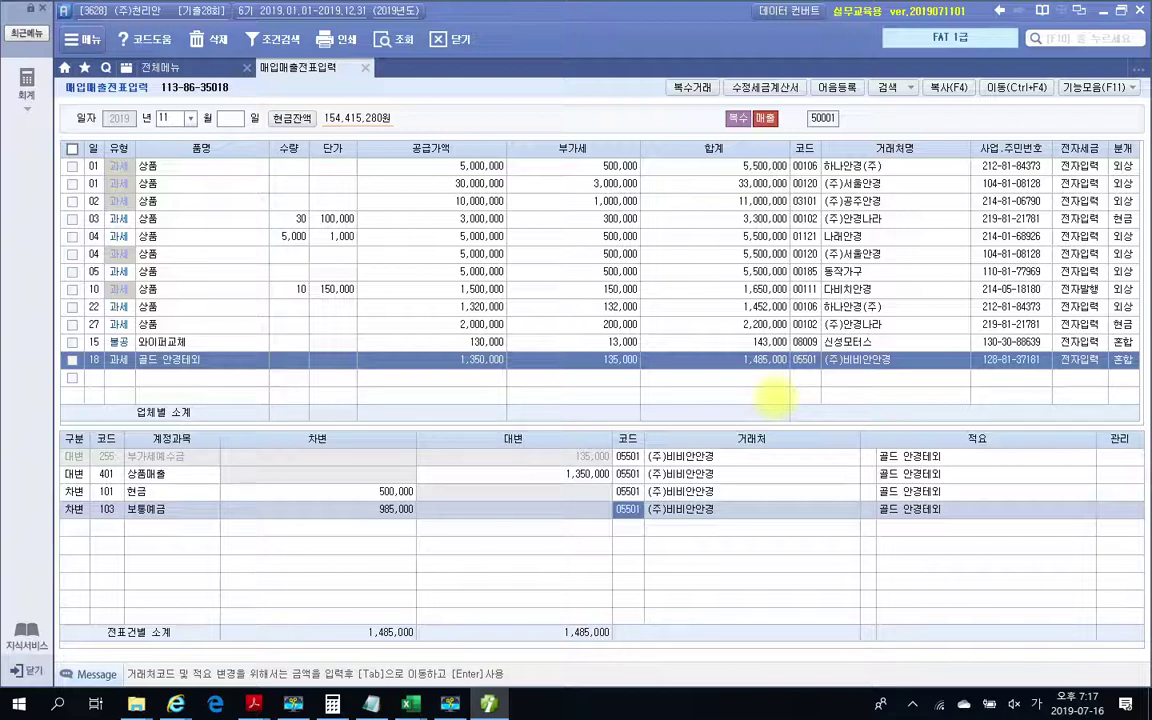
# - Change the 보통예금 line's partner to 우리은행(보통) and briefly mark that line
pyautogui.write('우리')
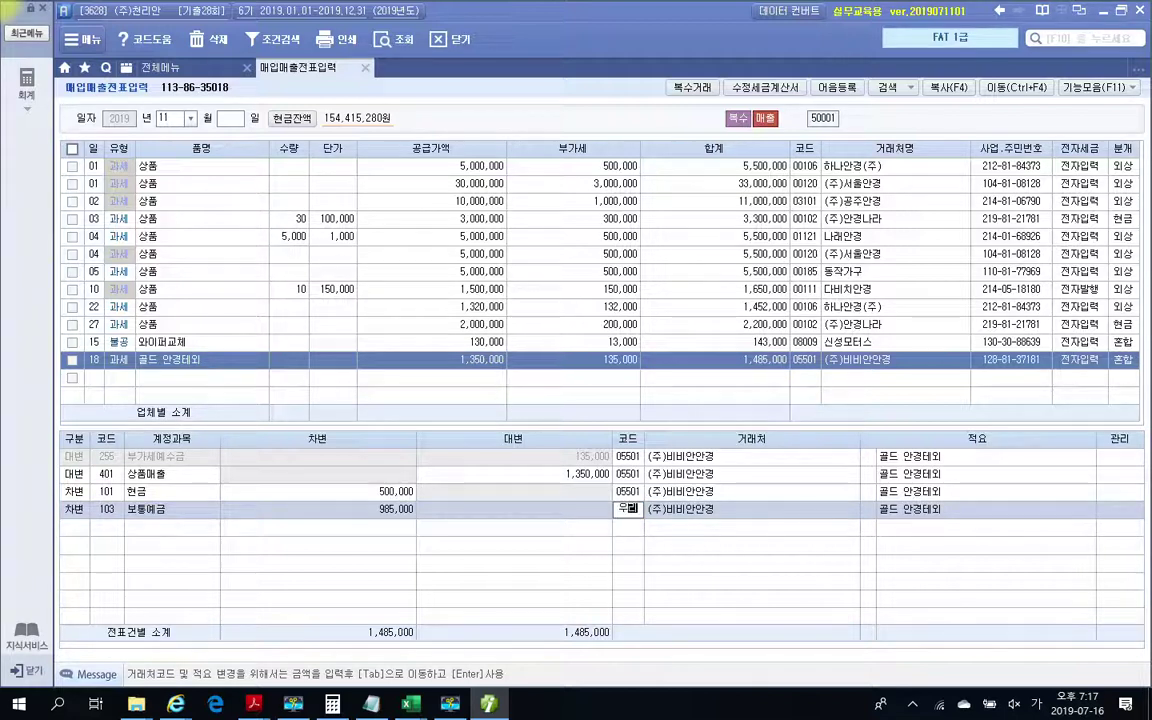
pyautogui.press('Return')
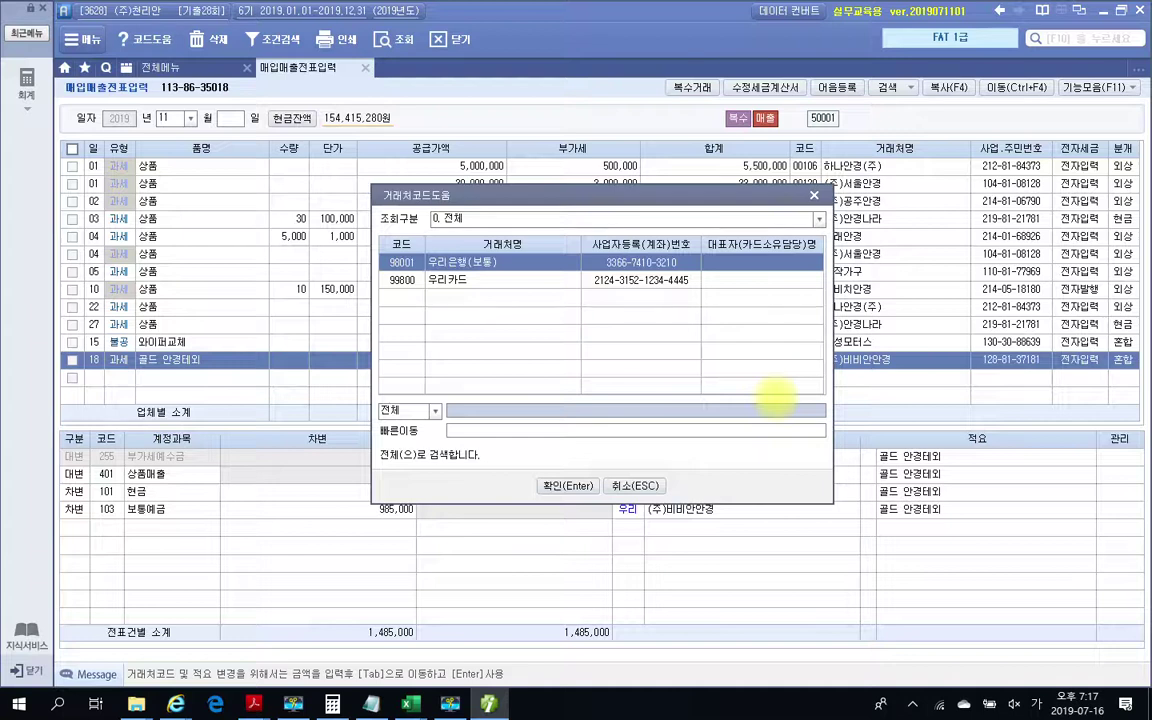
pyautogui.press('Return')
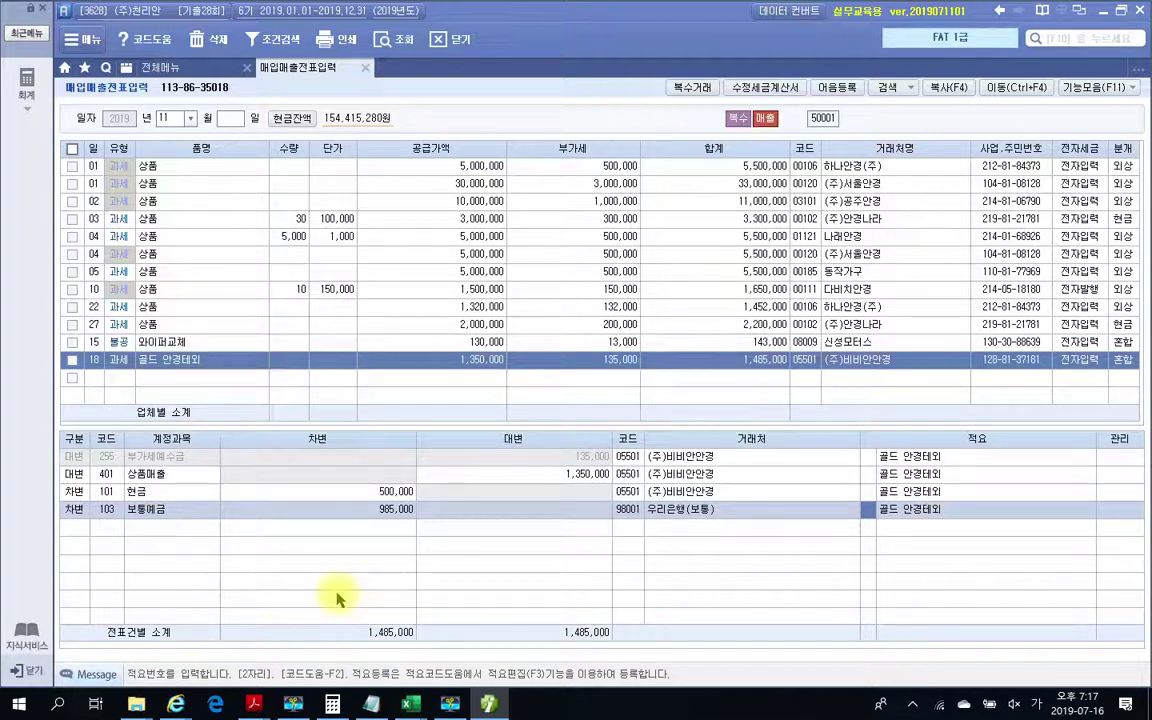
pyautogui.moveTo(575, 498); pyautogui.dragTo(750, 527)
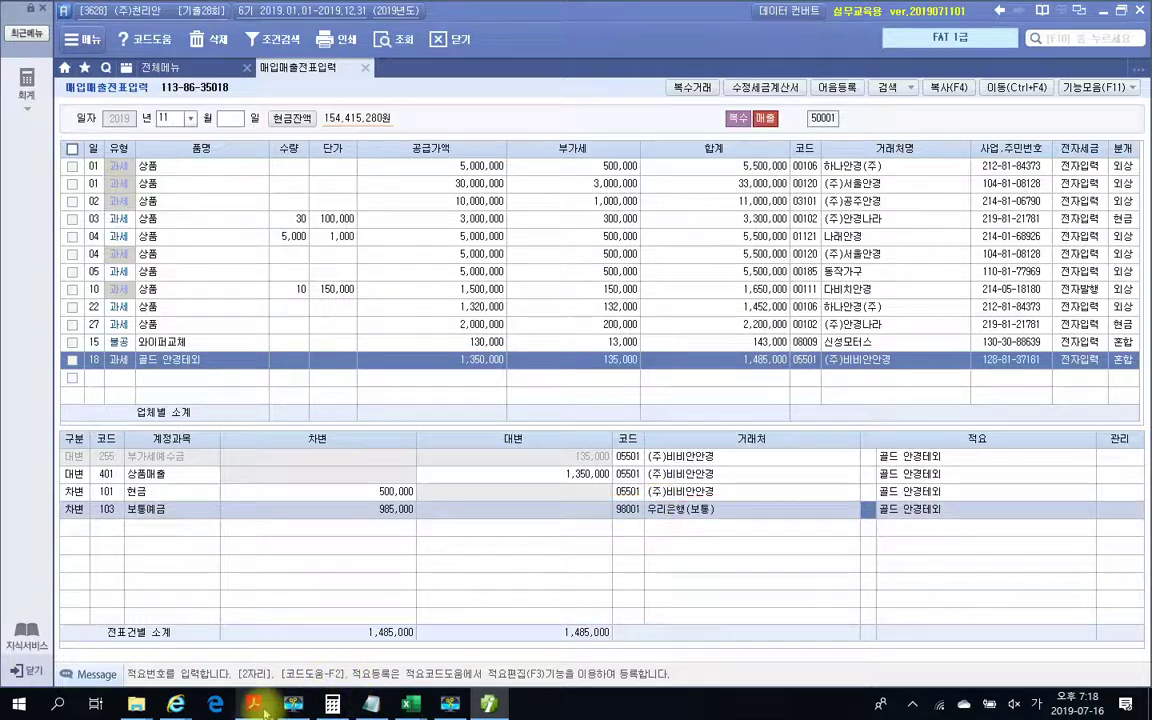
# - Switch to 04 4부 1-4장.pdf in Acrobat Reader, view problem 6 매입거래 and briefly box the 전자계산서 title in red
pyautogui.moveTo(257, 706)
pyautogui.click(411, 650)
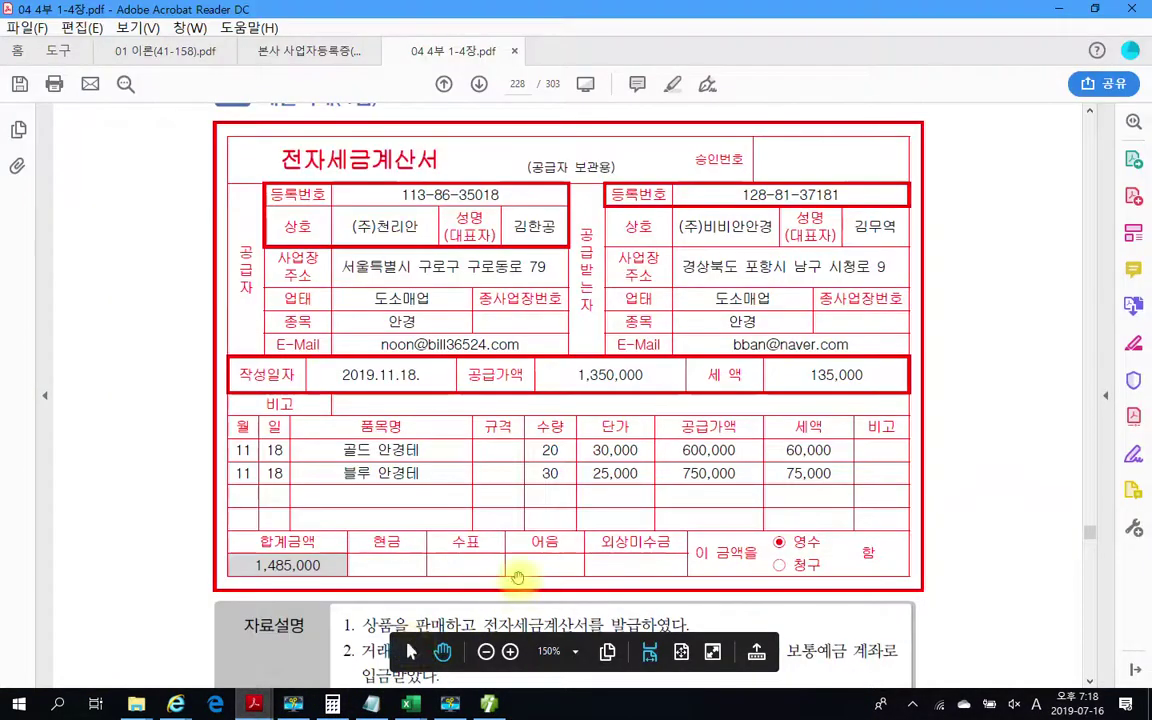
pyautogui.scroll(-5, 524, 590)
pyautogui.scroll(-10, 524, 590)
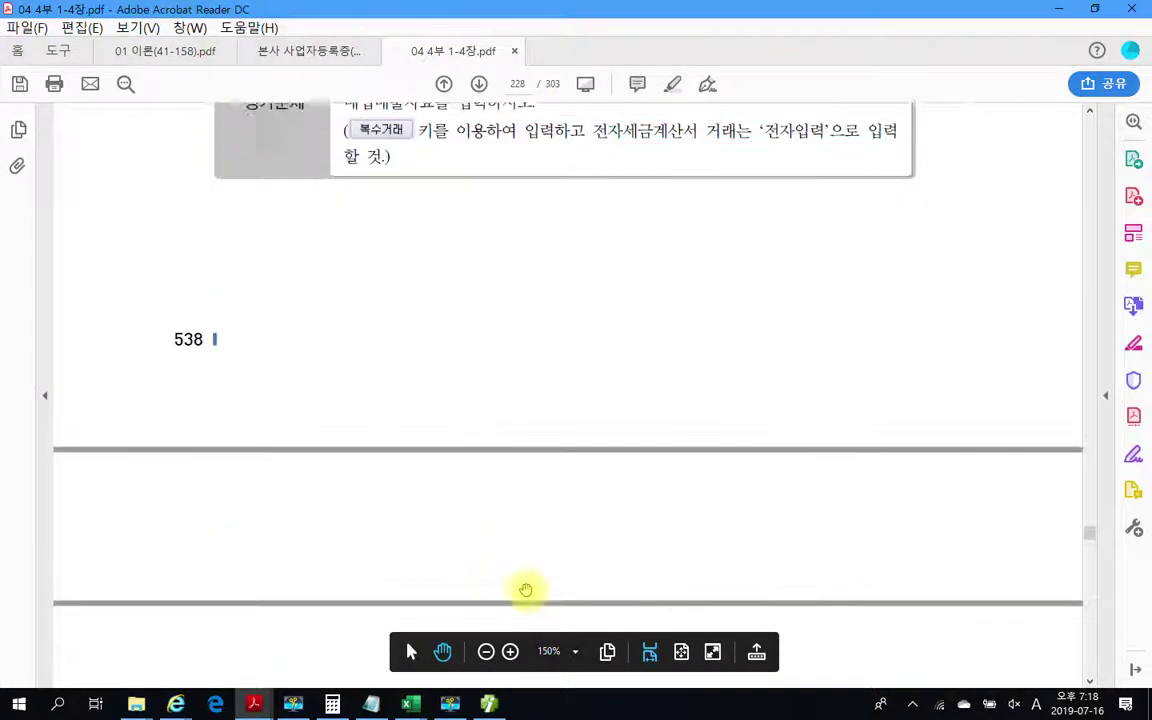
pyautogui.scroll(-4, 525, 590)
pyautogui.scroll(-2, 514, 596)
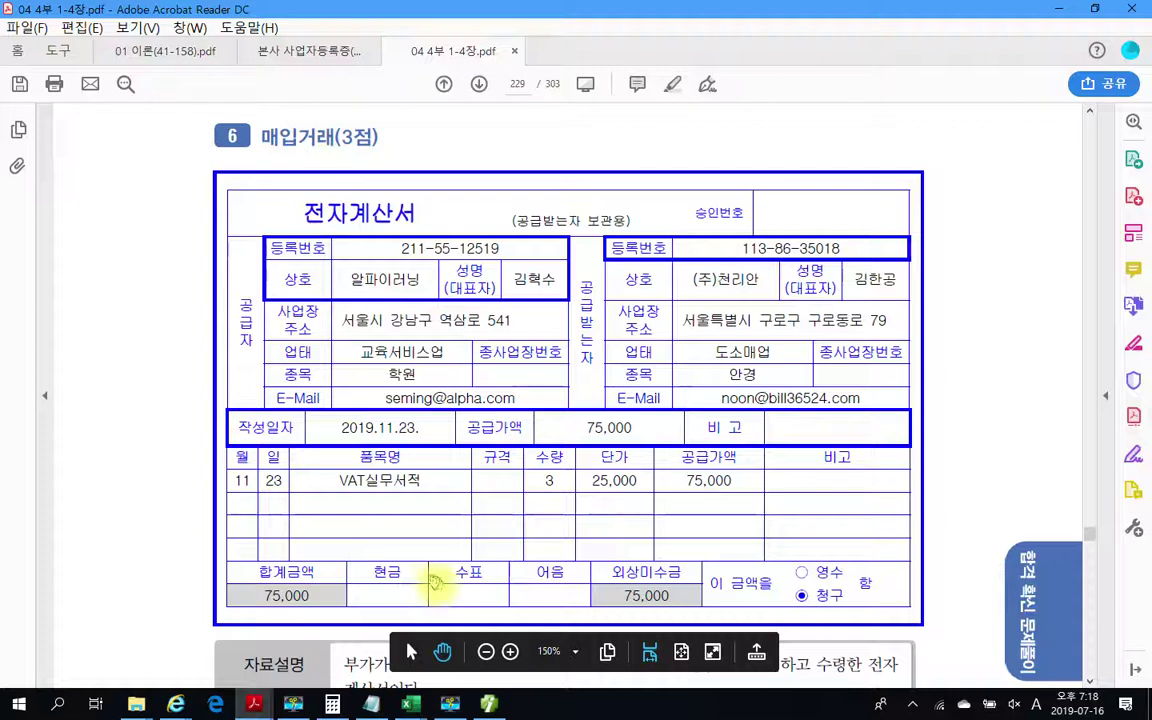
pyautogui.moveTo(288, 188)
pyautogui.mouseDown()
pyautogui.moveTo(363, 225)
pyautogui.moveTo(446, 236)
pyautogui.mouseUp()
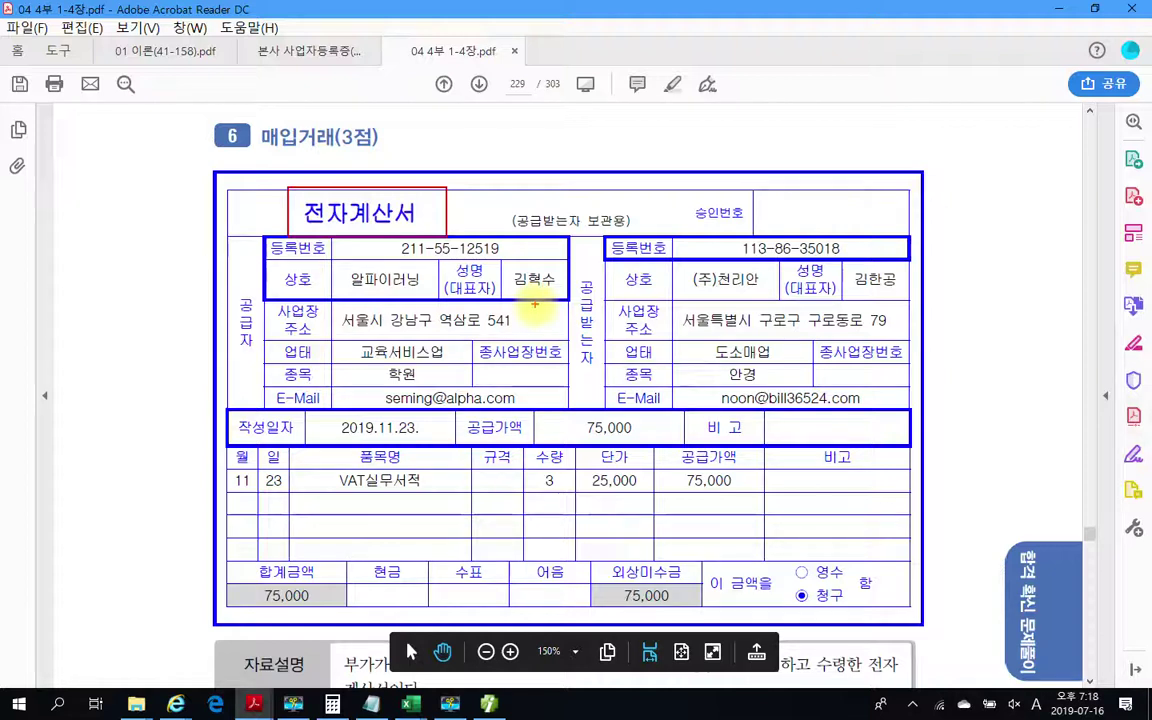
pyautogui.moveTo(520, 112)
pyautogui.mouseDown()
pyautogui.moveTo(526, 187)
pyautogui.moveTo(554, 134)
pyautogui.moveTo(582, 138)
pyautogui.moveTo(576, 176)
pyautogui.mouseUp()
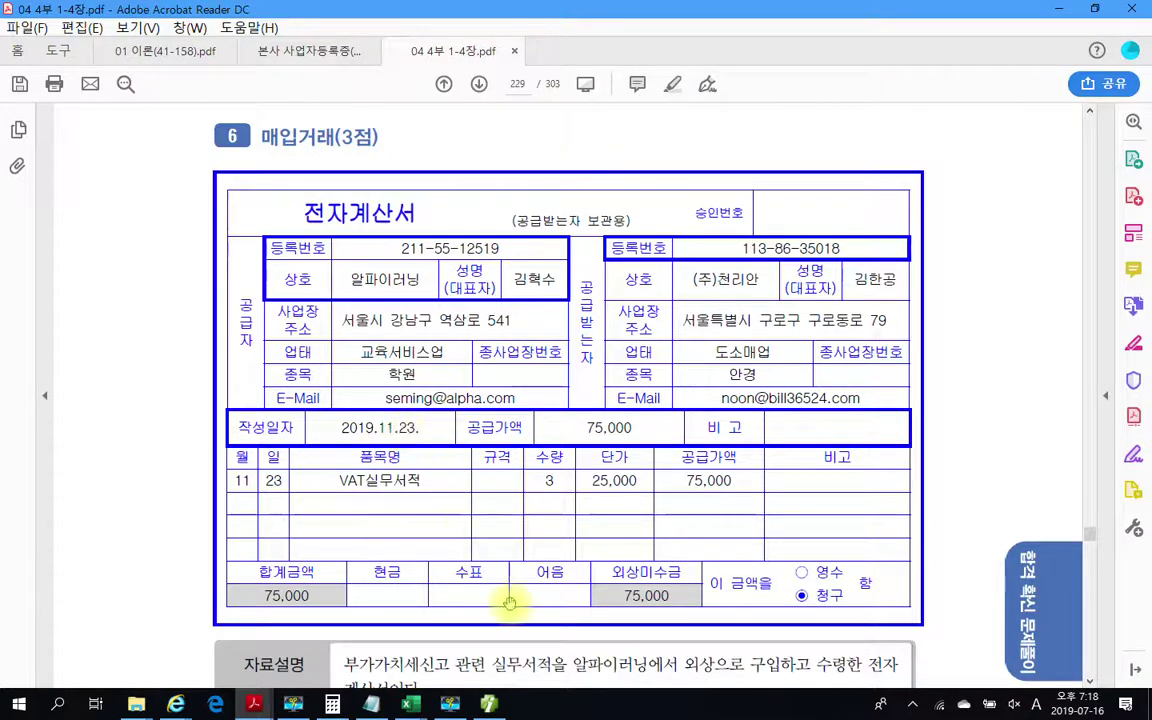
# - Review problem 6's 자료설명 and 평가문제, boxing the section and circling 전자입력 in red, and clear the markings
pyautogui.scroll(-4, 506, 600)
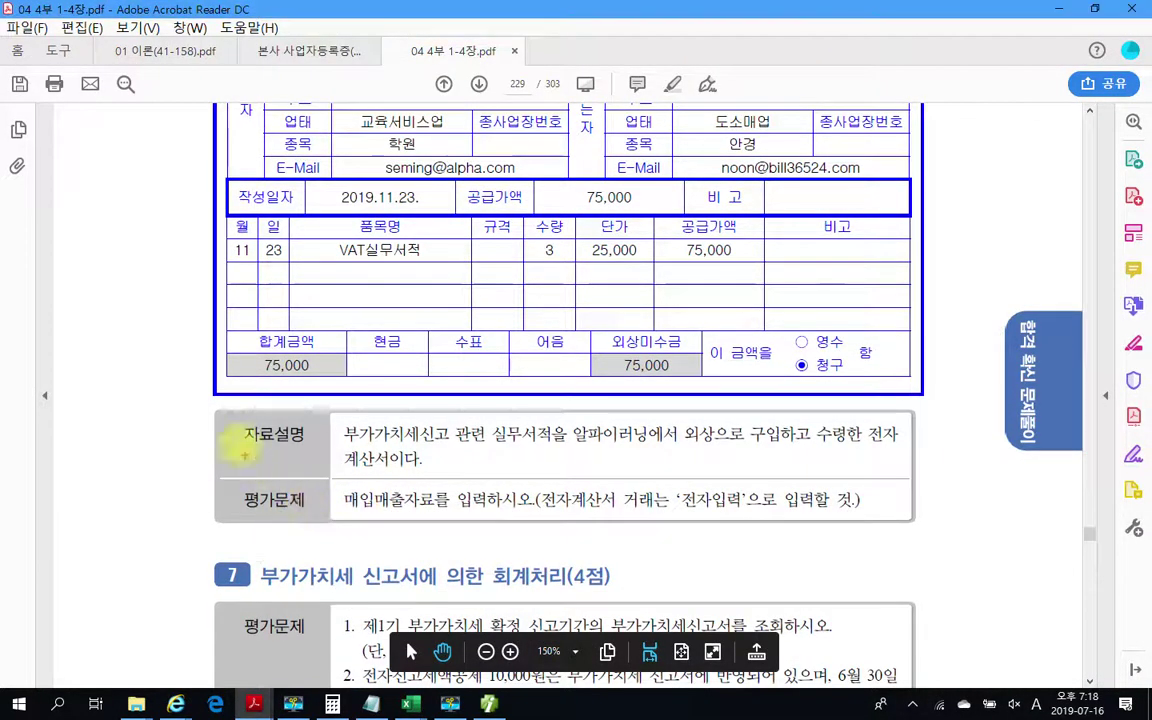
pyautogui.moveTo(198, 400); pyautogui.dragTo(689, 517)
pyautogui.moveTo(768, 530); pyautogui.dragTo(948, 536)
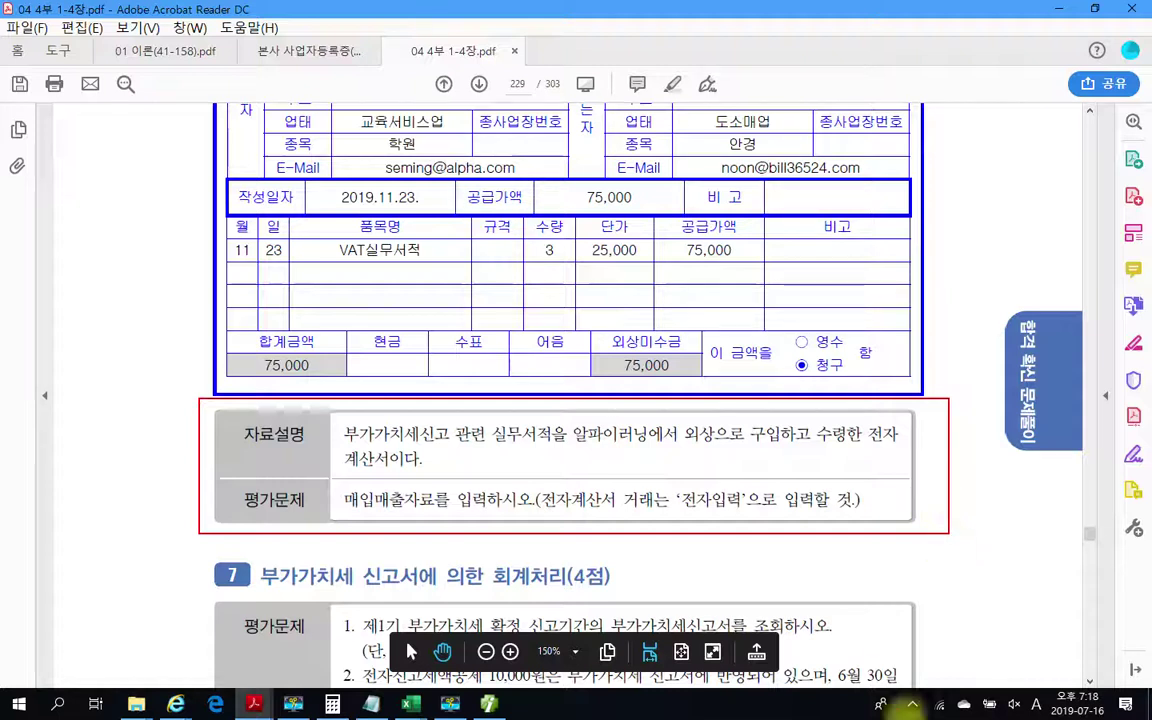
pyautogui.moveTo(721, 515)
pyautogui.mouseDown()
pyautogui.moveTo(684, 506)
pyautogui.moveTo(735, 488)
pyautogui.moveTo(703, 521)
pyautogui.mouseUp()
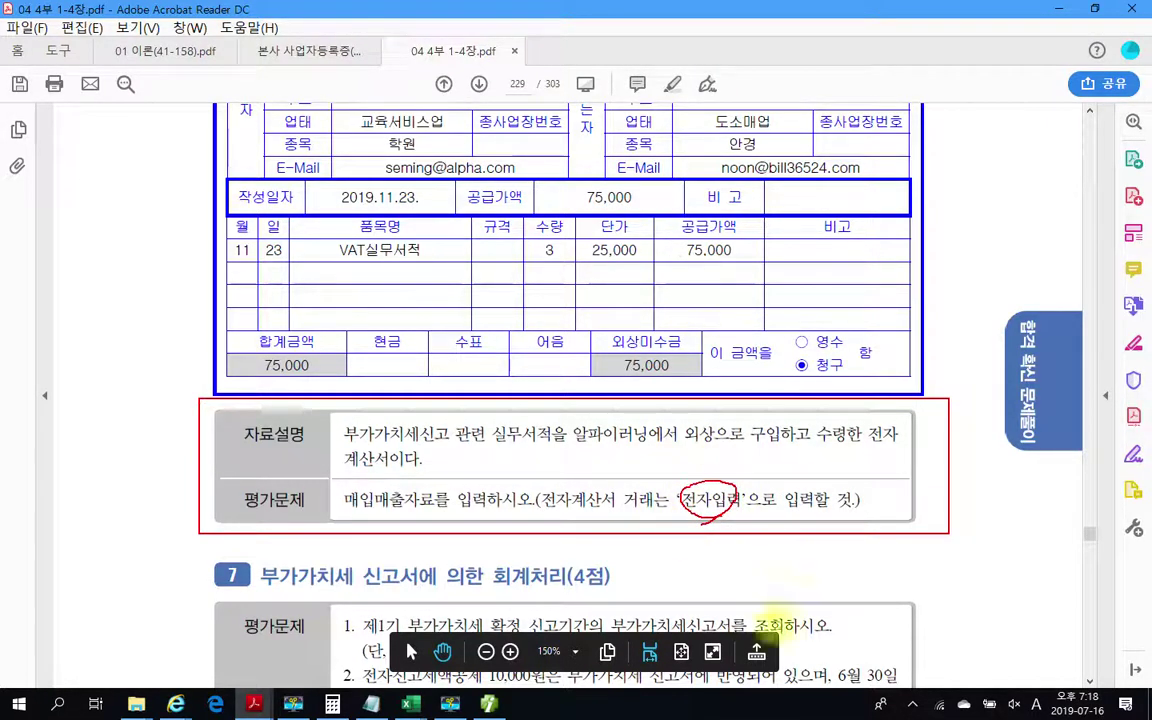
pyautogui.press('Escape')
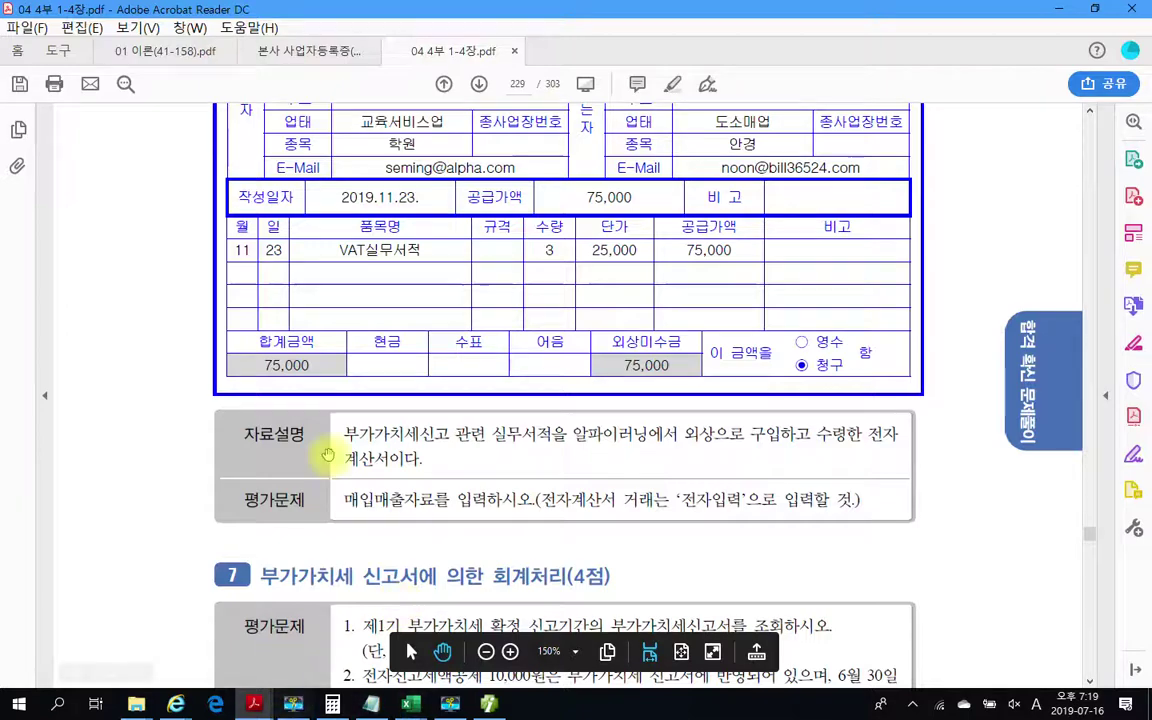
# - Switch to Smart A and start a new 매입매출전표 line dated 23 November with type 53 (면세)
pyautogui.click(482, 704)
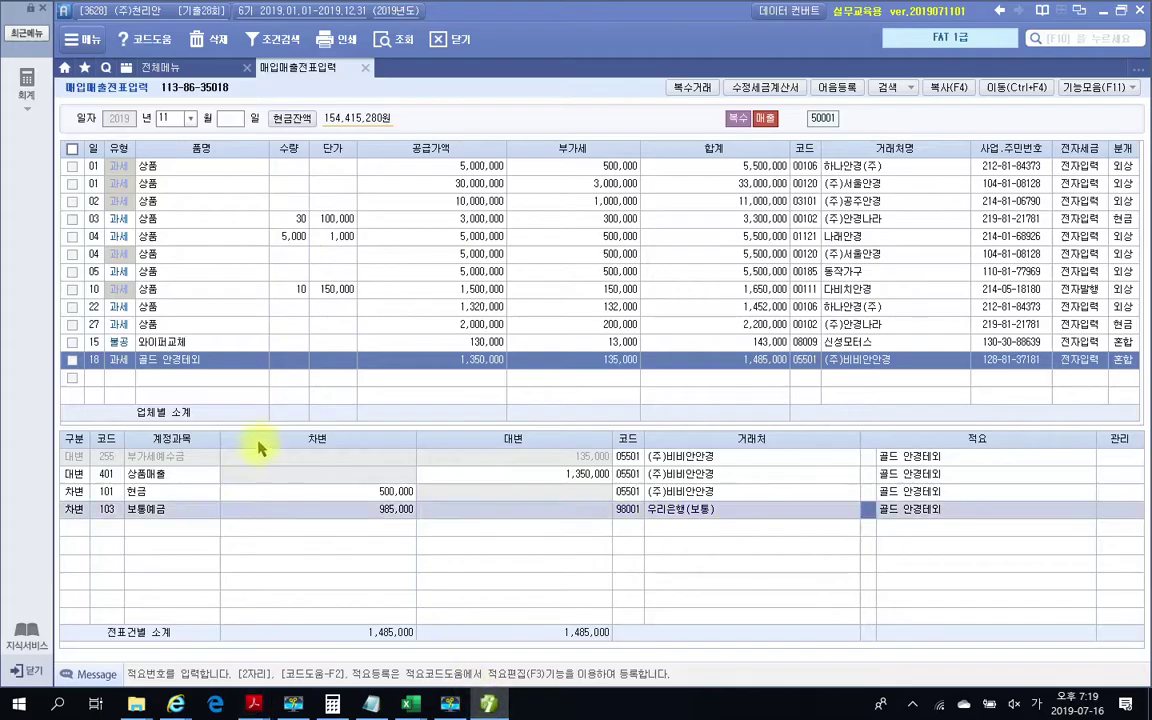
pyautogui.click(110, 382)
pyautogui.write('23')
pyautogui.press('Return')
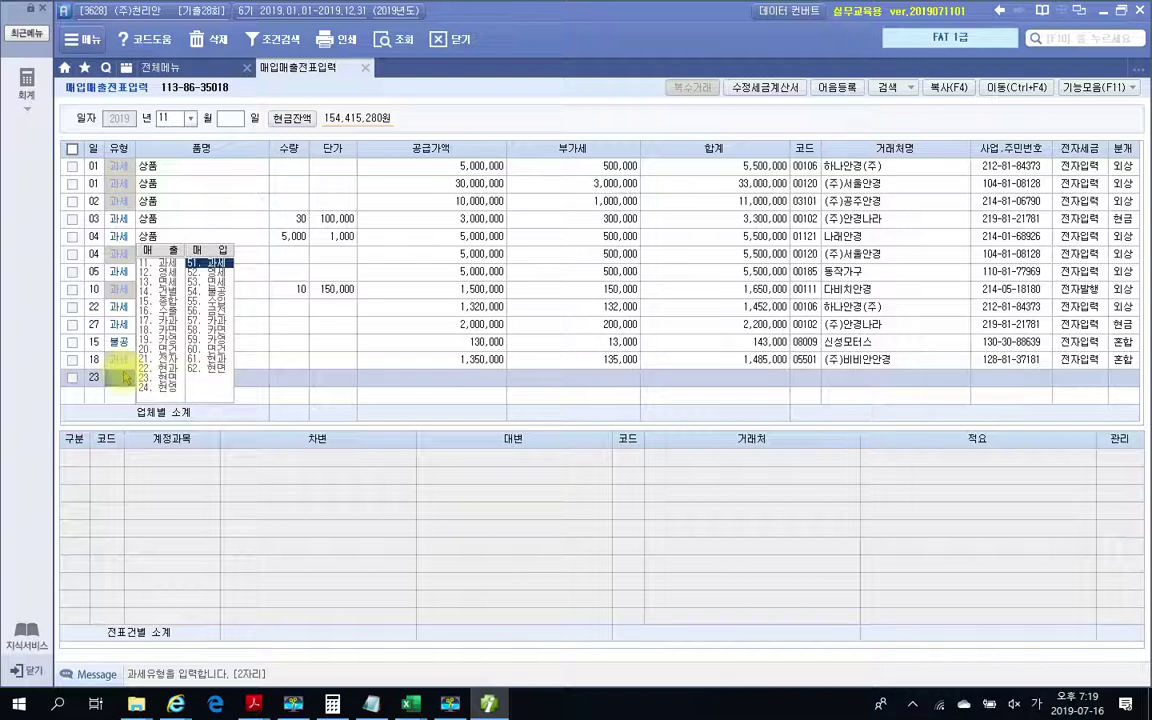
pyautogui.write('53')
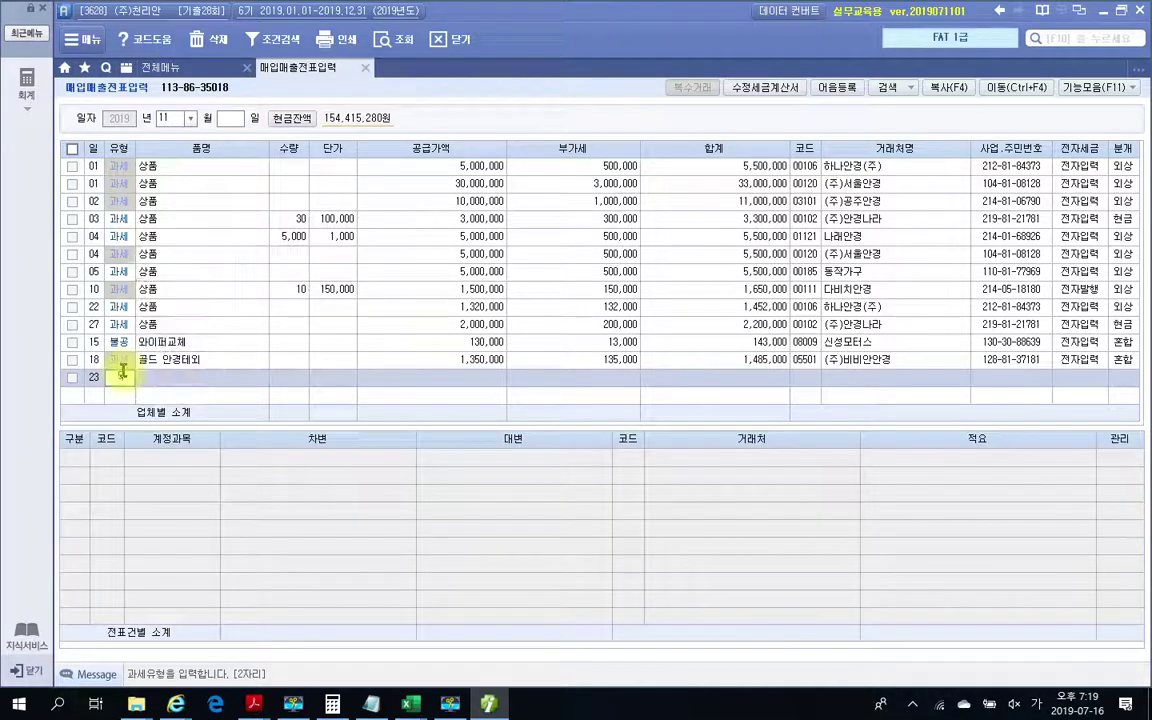
pyautogui.press('Return')
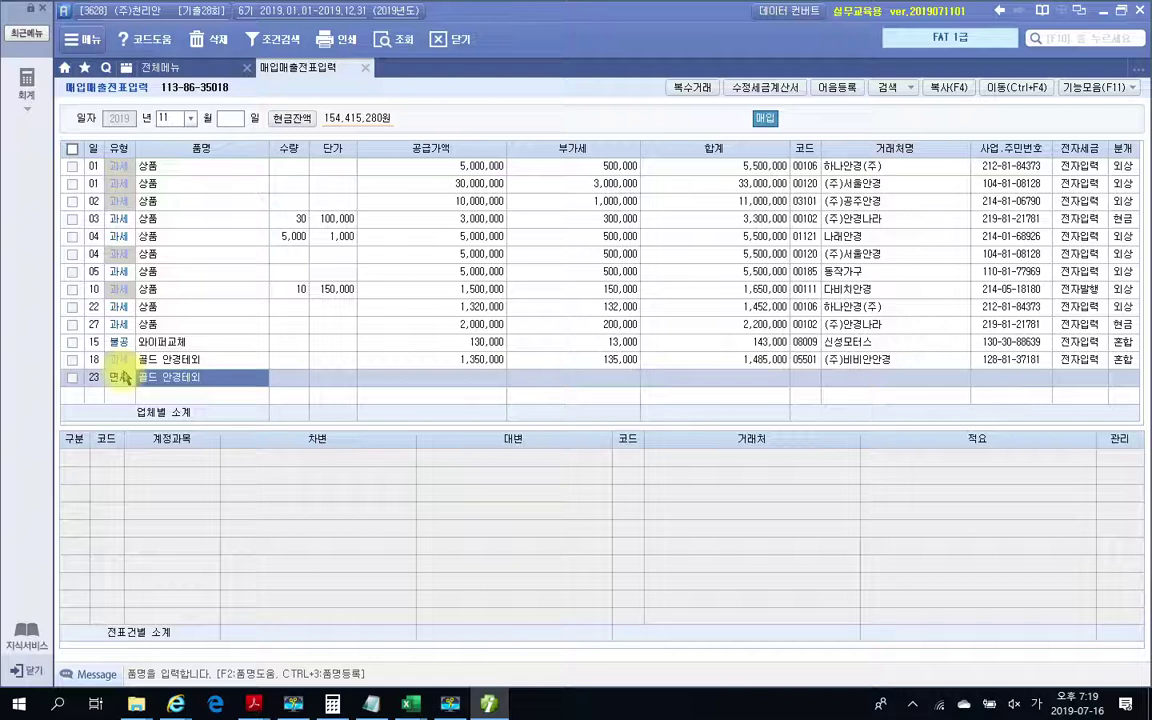
# - Enter VAT실무서적 as the item name of the 23 November entry
pyautogui.write('VAT')
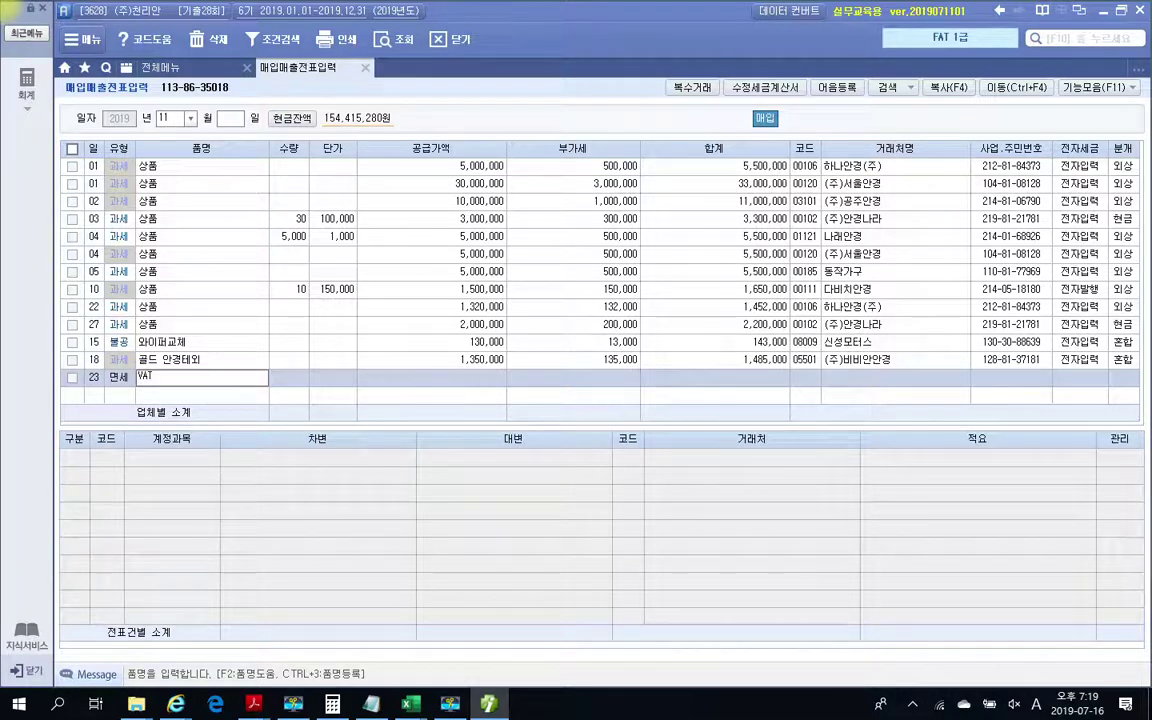
pyautogui.press('Hangul')
pyautogui.write('ㅡㅅㅁ')
pyautogui.press('BackSpace')
pyautogui.press('BackSpace')
pyautogui.press('BackSpace')
pyautogui.write('시ㄹ무서적')
pyautogui.press('Return')
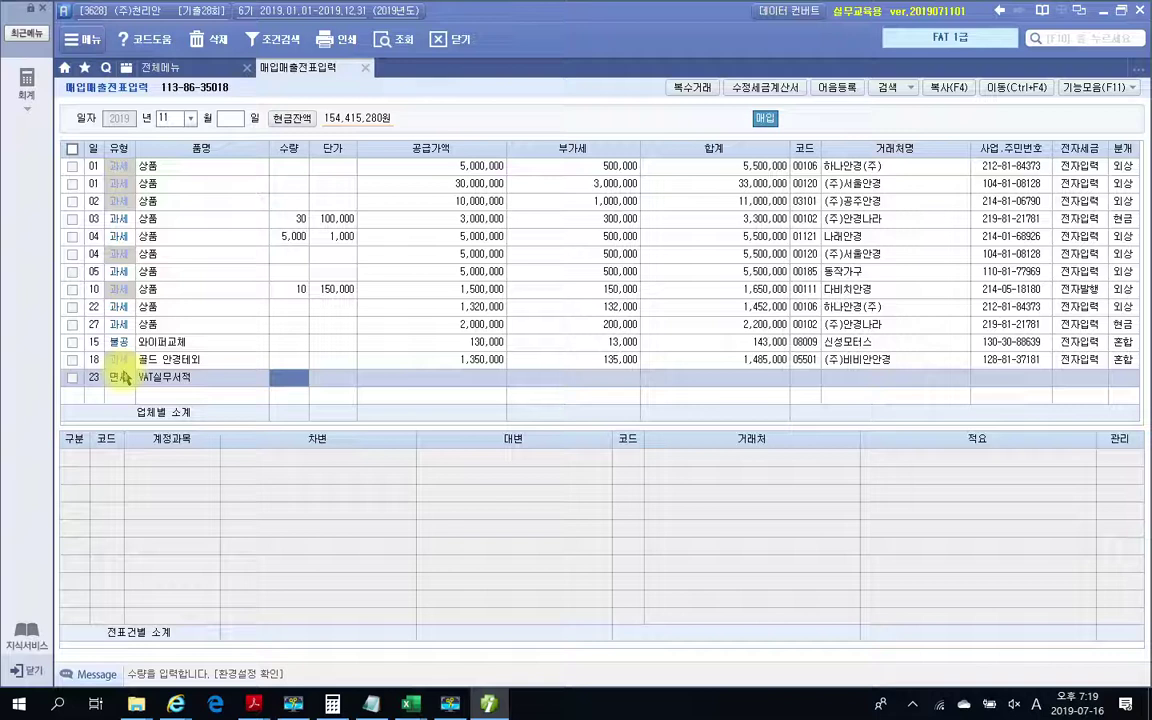
# - Set the VAT실무서적 entry's quantity to 3 and unit price to 25,000, accepting the computed supply amount
pyautogui.write('3')
pyautogui.press('Return')
pyautogui.write('250000')
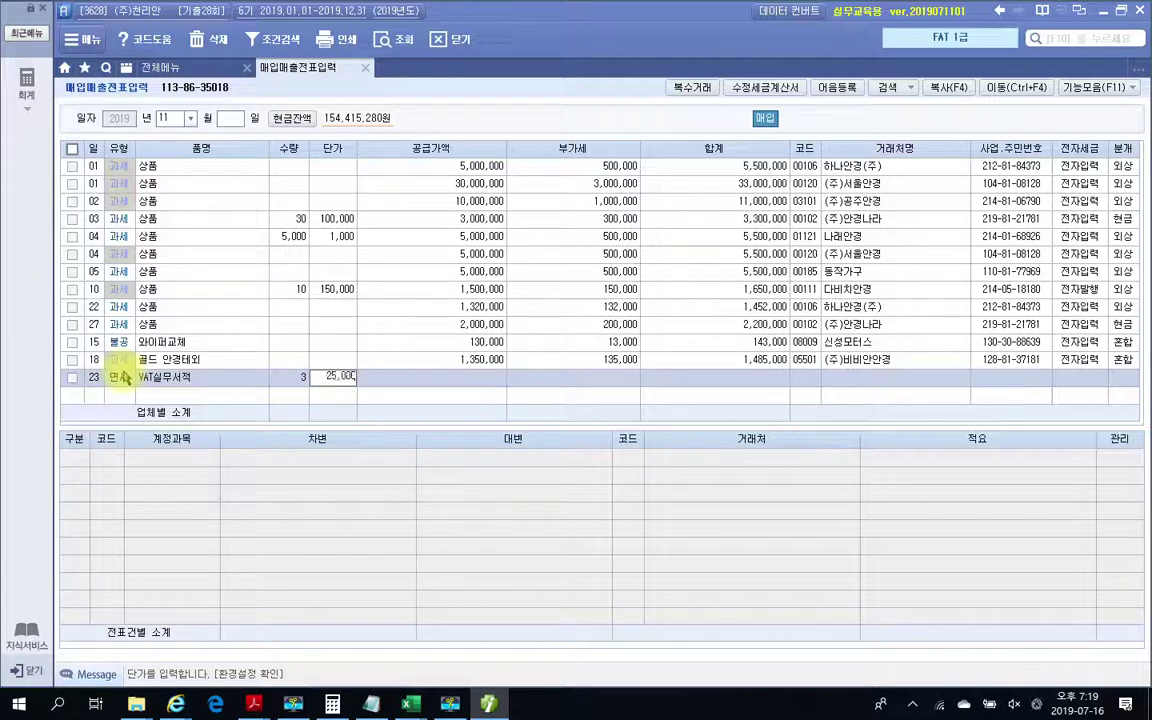
pyautogui.press('Return')
pyautogui.press('Return')
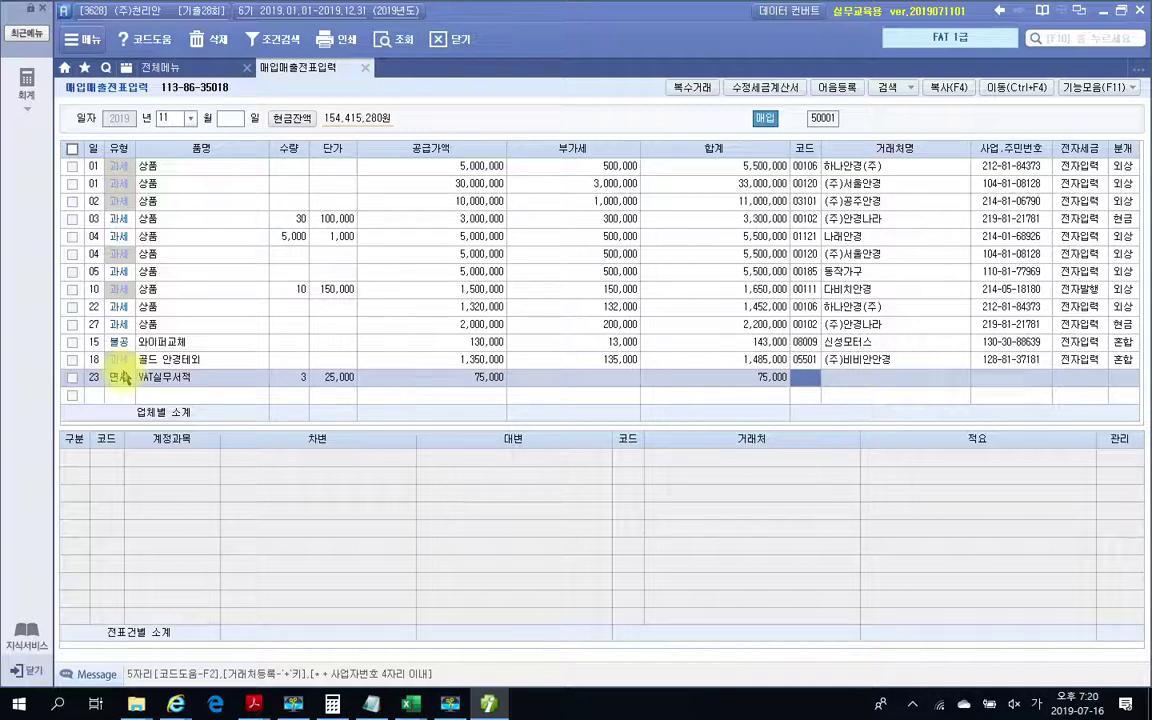
# - Set 알파이러닝 as the book purchase's partner and mark the entry as 전자입력
pyautogui.write('알파')
pyautogui.press('Return')
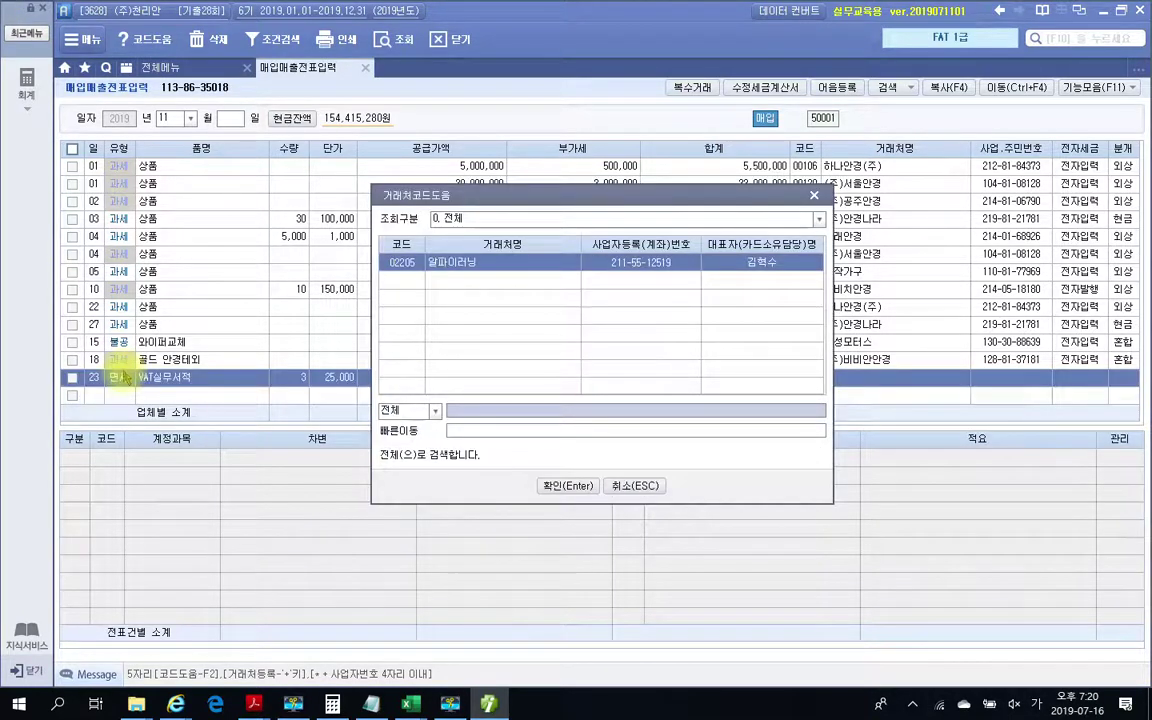
pyautogui.press('Return')
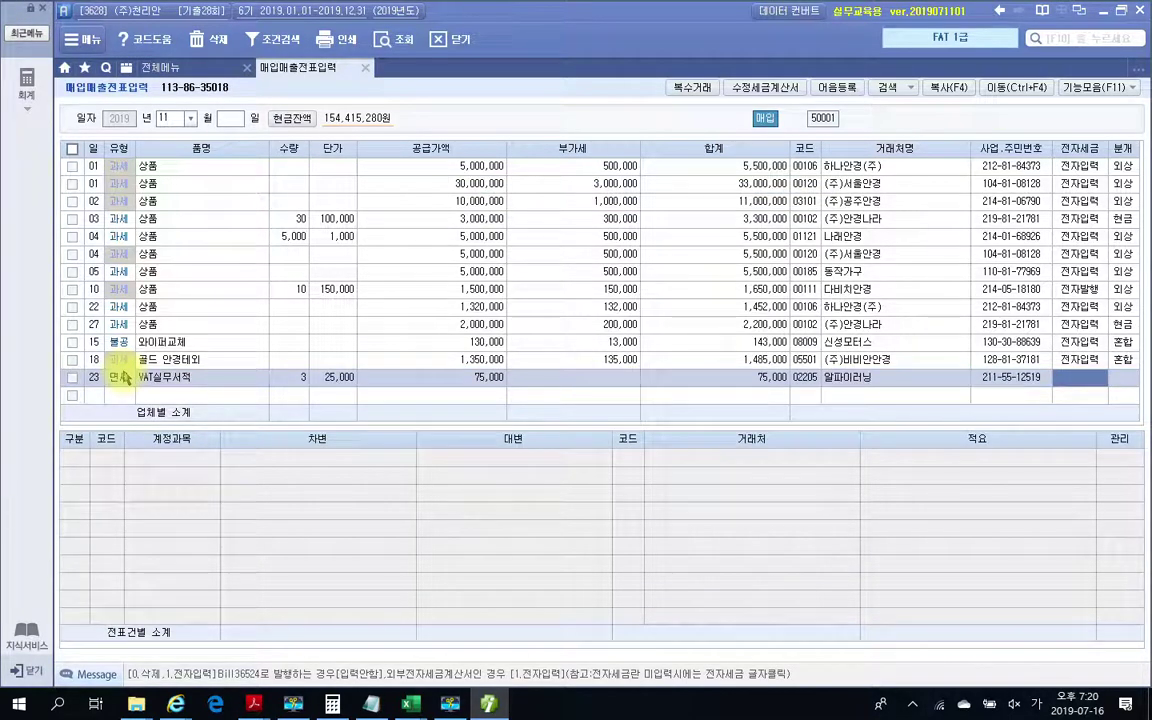
pyautogui.press('1')
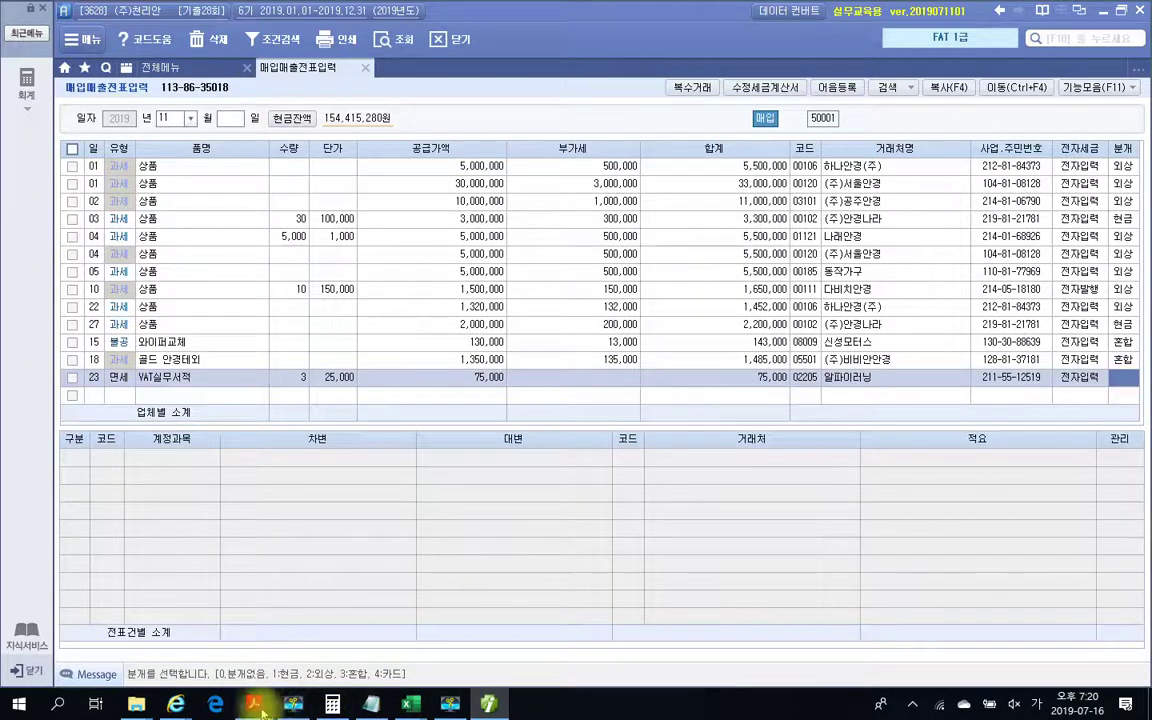
# - Check problem 6's 자료설명 in 04 4부 1-4장.pdf, return to Smart A and set the entry's 분개 to 혼합
pyautogui.moveTo(254, 704)
pyautogui.click(415, 635)
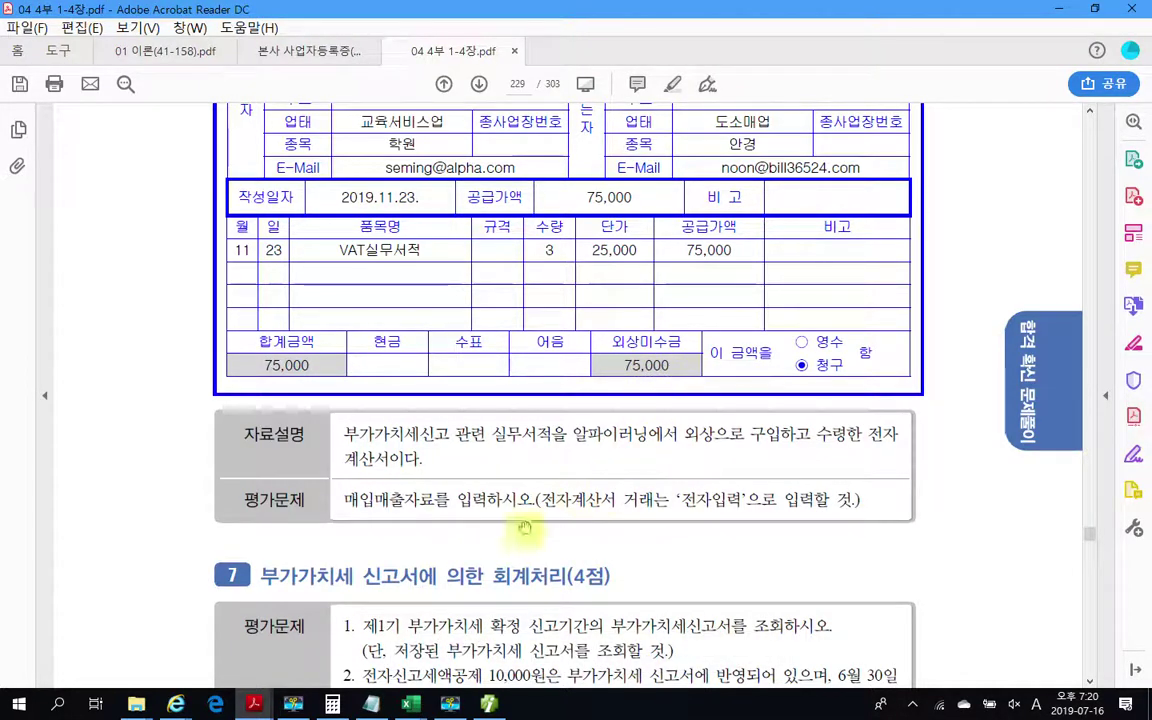
pyautogui.click(489, 704)
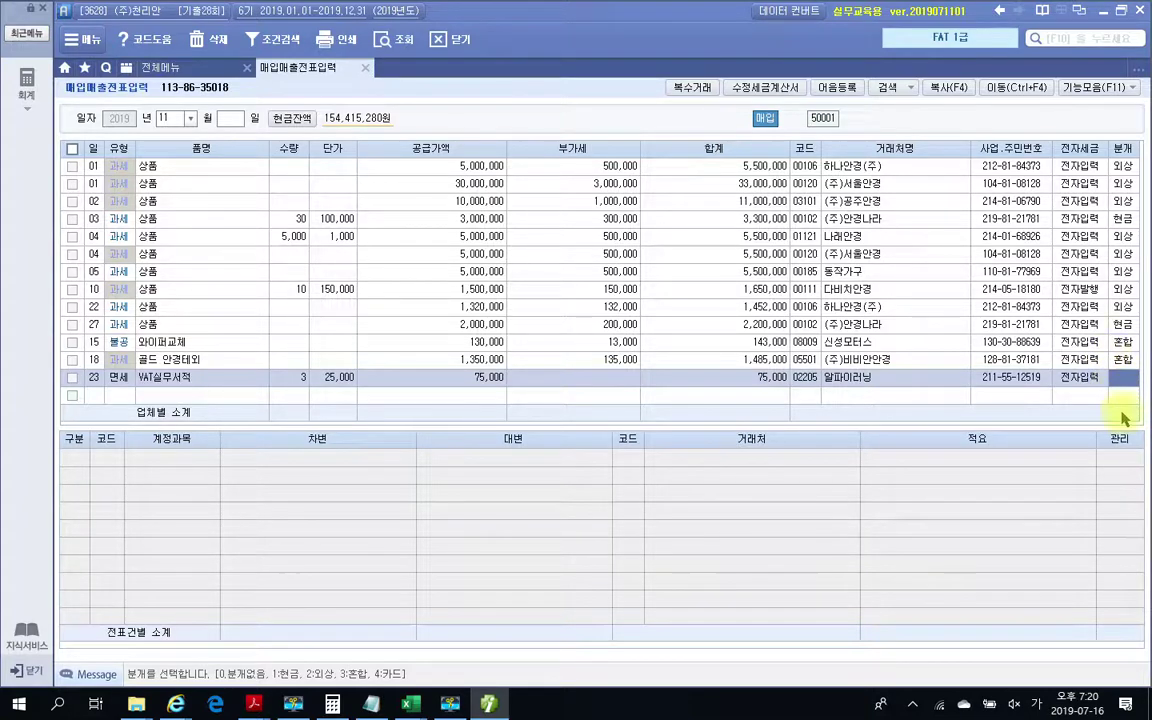
pyautogui.write('3')
pyautogui.press('Return')
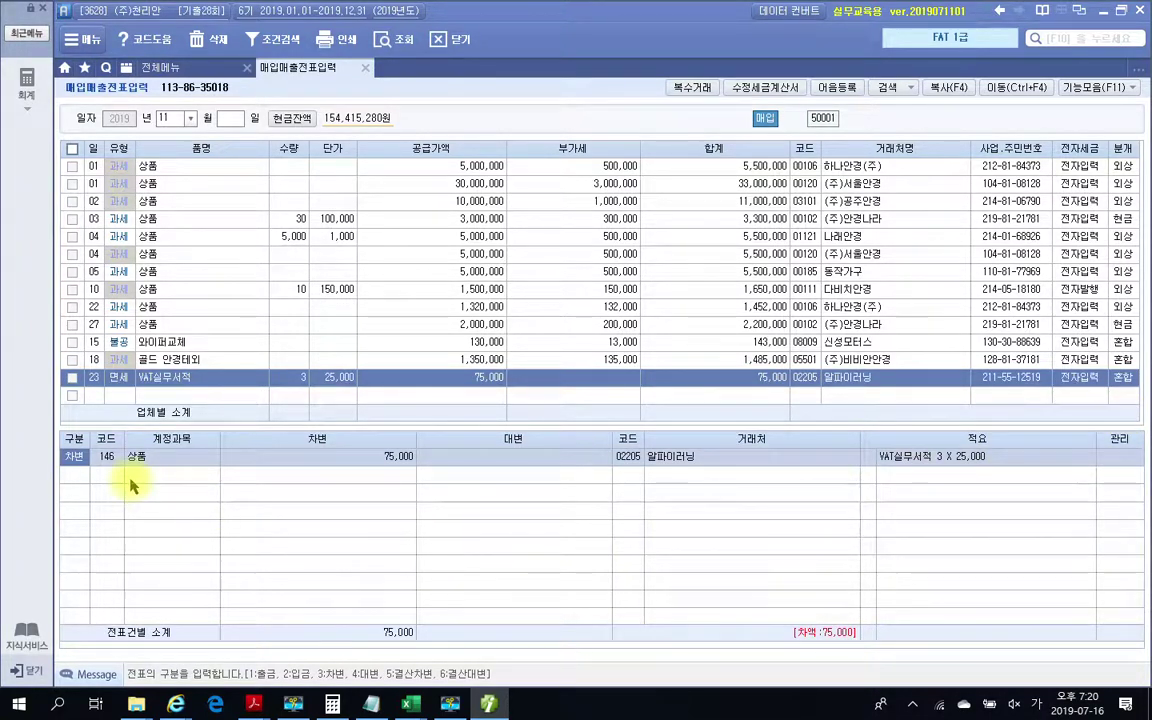
# - Change the debit line's account from 상품 to 826 (도서인쇄비), keeping its amount
pyautogui.click(106, 458)
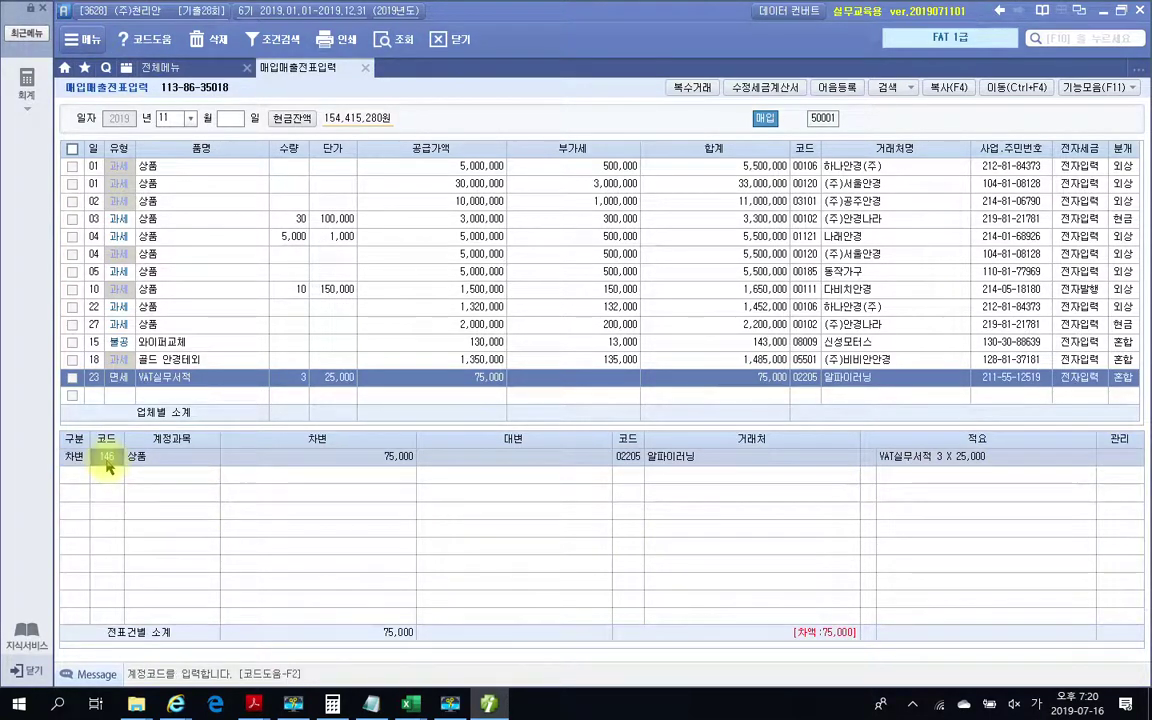
pyautogui.write('도서')
pyautogui.press('Return')
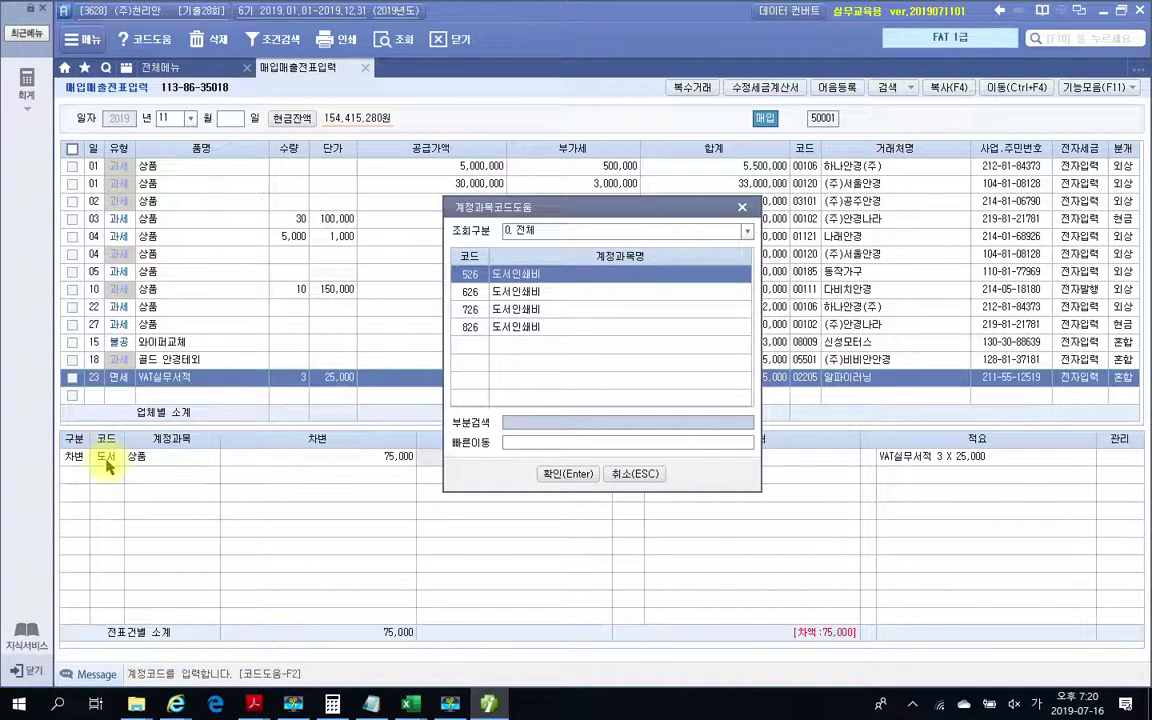
pyautogui.press('Down')
pyautogui.press('Down')
pyautogui.press('Down')
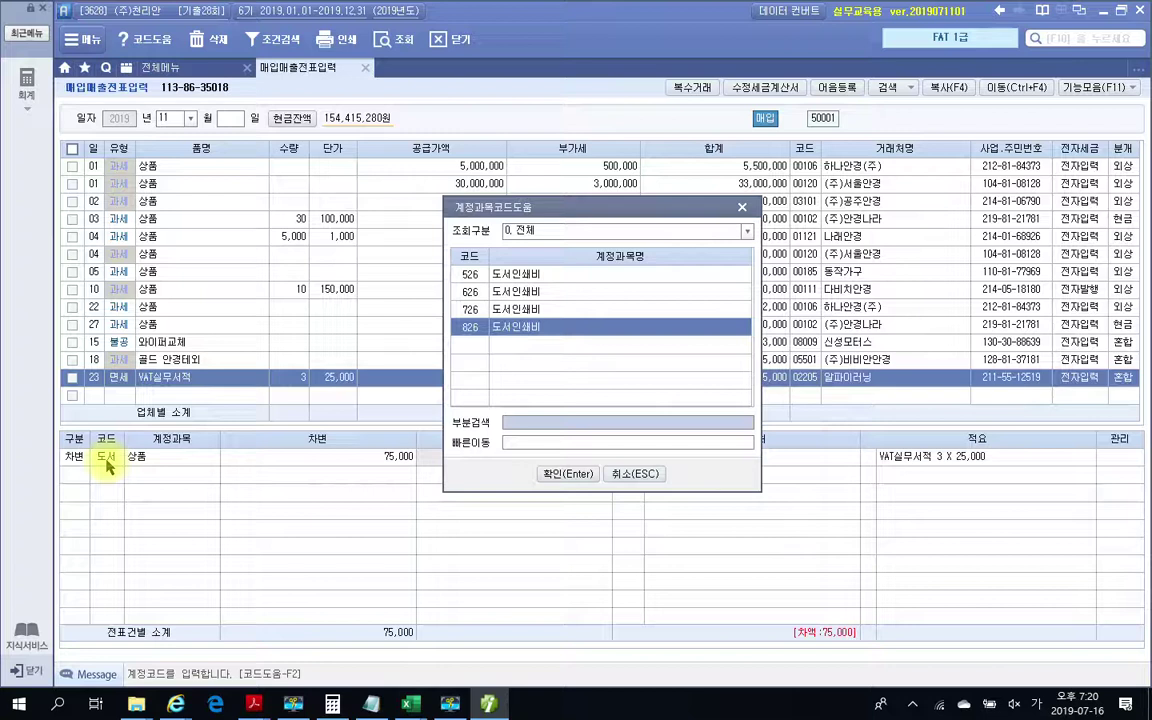
pyautogui.press('Return')
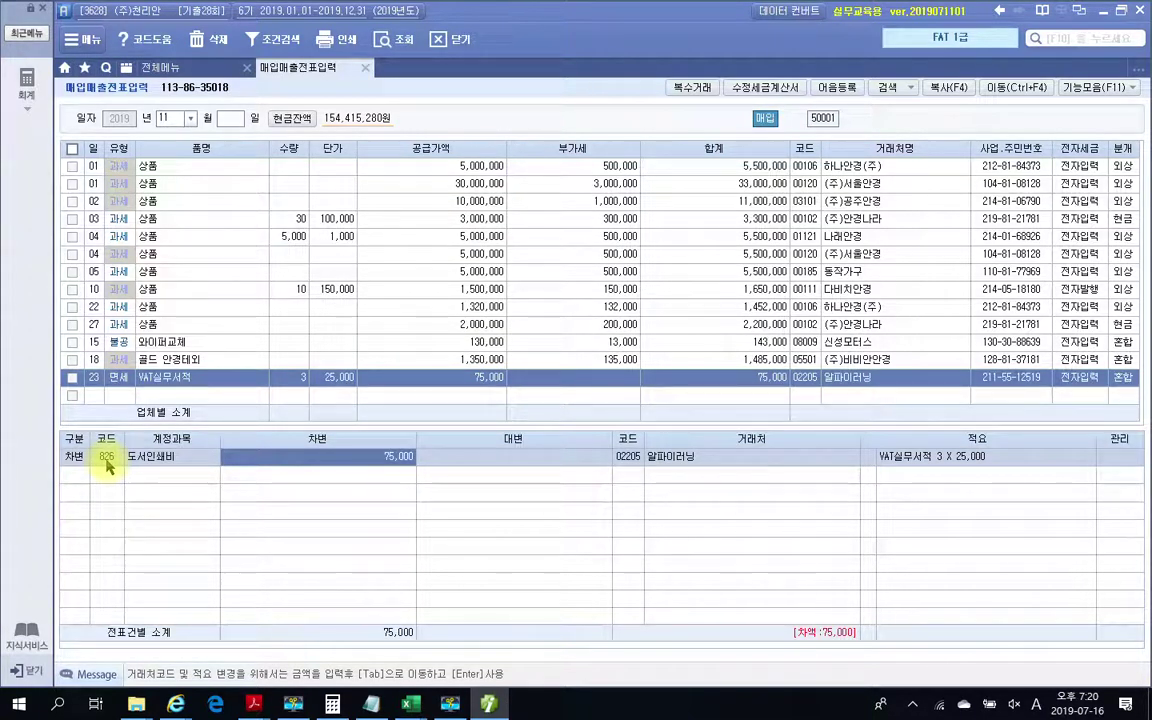
pyautogui.press('Return')
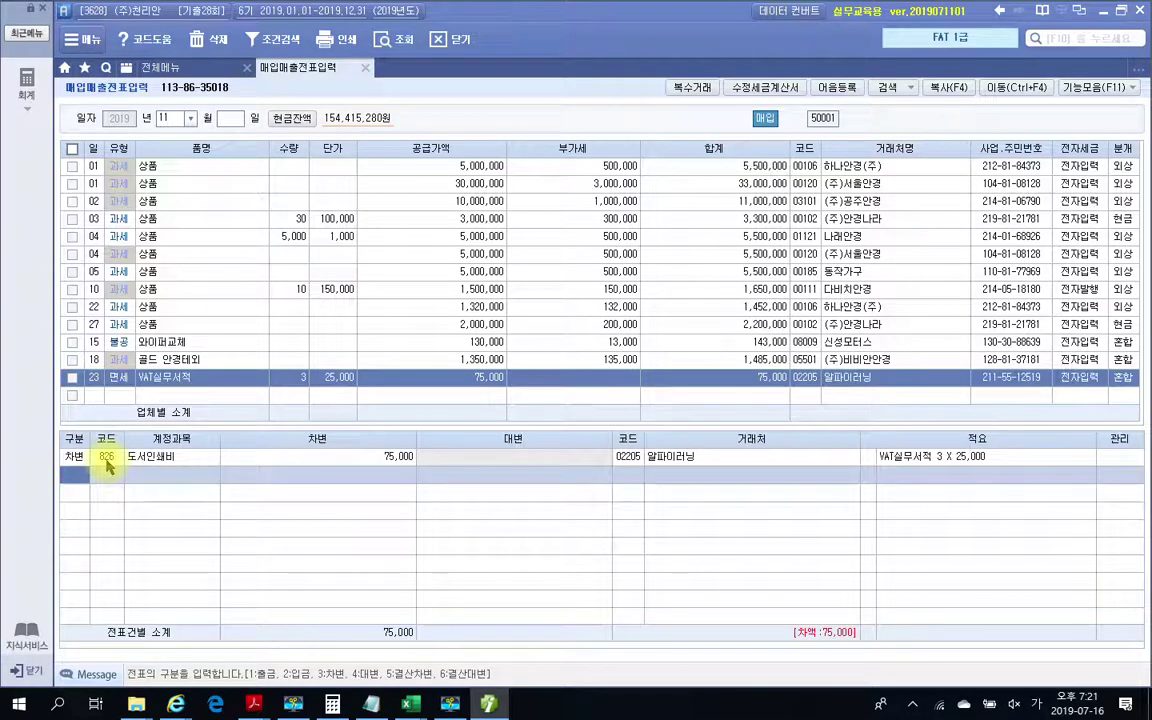
# - Add a credit line for account 253 (미지급금) with 75,000
pyautogui.write('4')
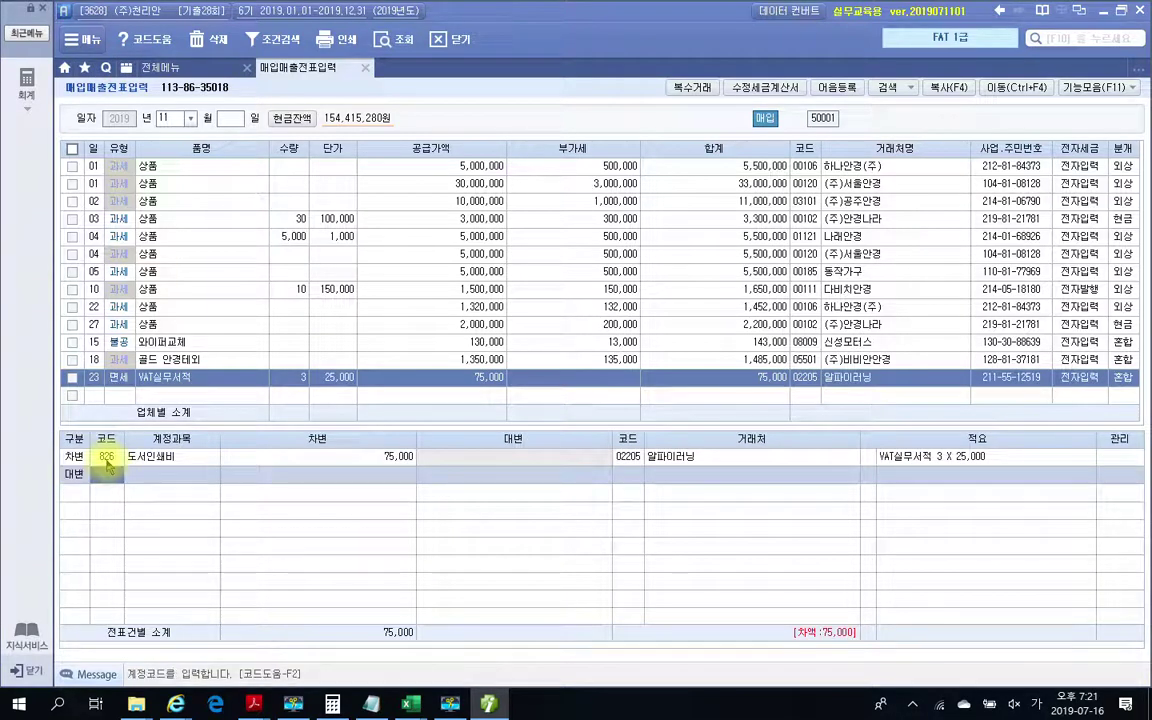
pyautogui.write('253')
pyautogui.press('Return')
pyautogui.write('750000')
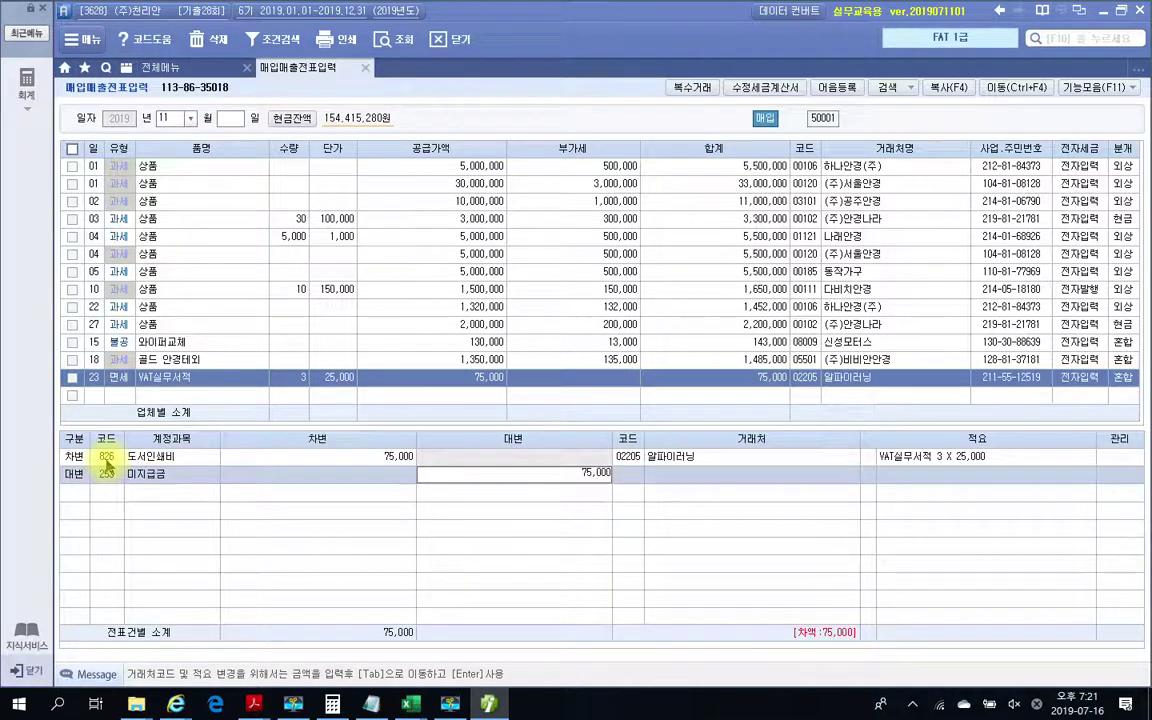
pyautogui.press('Return')
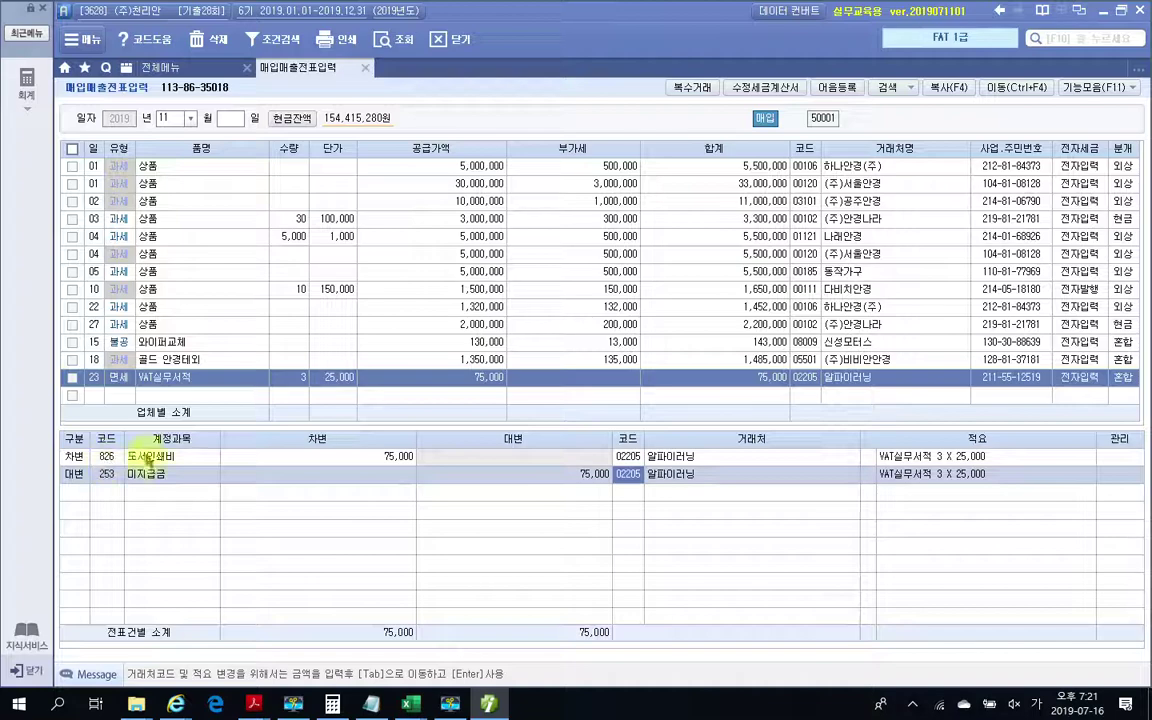
# - Switch to 04 4부 1-4장.pdf in Acrobat Reader, view problem 7, box it and underline its title in red, and clear the markings
pyautogui.moveTo(254, 704)
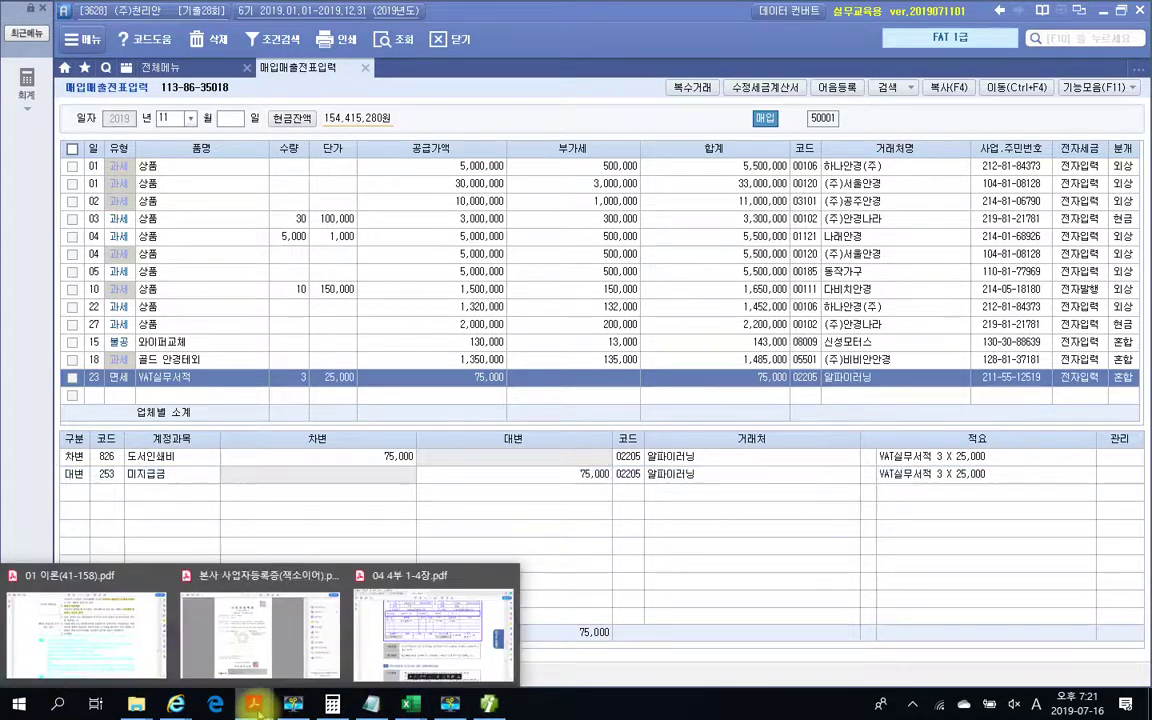
pyautogui.click(468, 636)
pyautogui.scroll(-5, 523, 544)
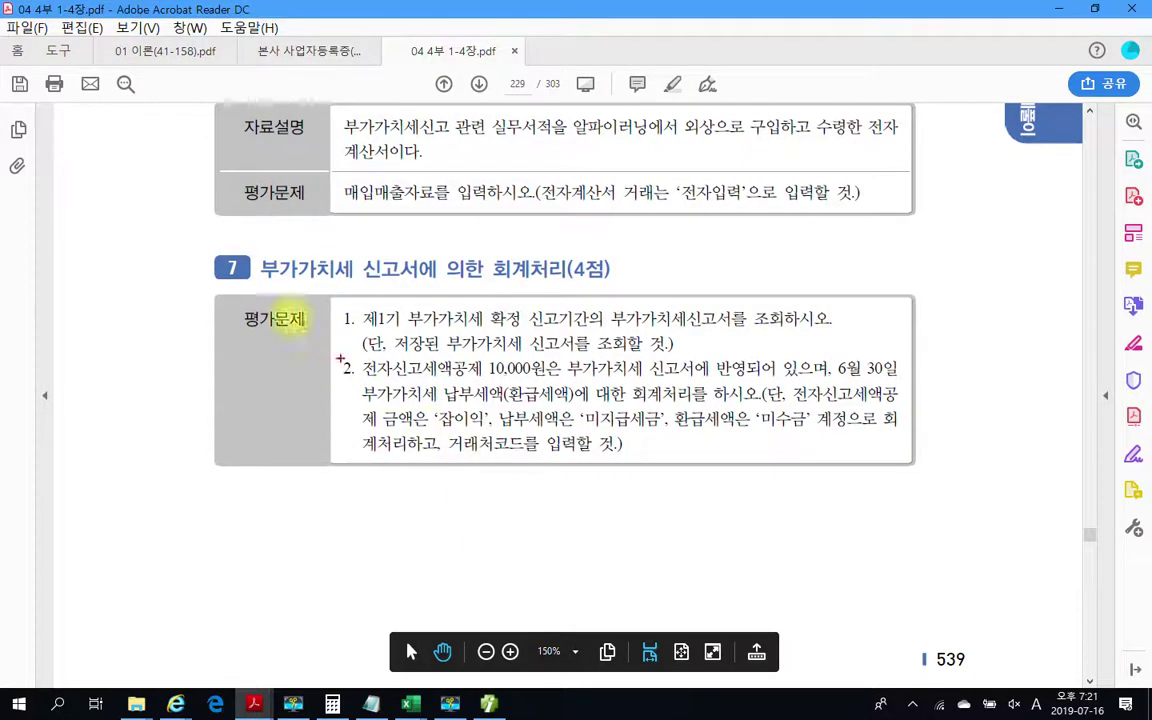
pyautogui.moveTo(174, 230)
pyautogui.mouseDown()
pyautogui.moveTo(467, 351)
pyautogui.moveTo(914, 472)
pyautogui.moveTo(934, 509)
pyautogui.mouseUp()
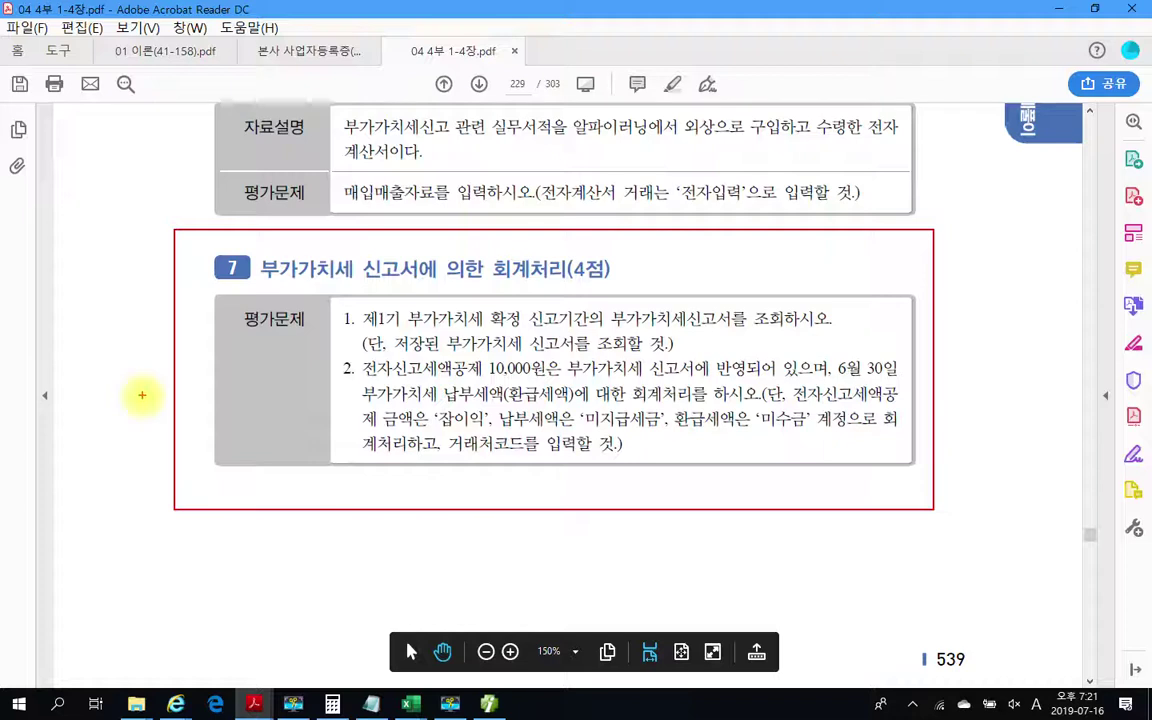
pyautogui.moveTo(128, 378)
pyautogui.mouseDown()
pyautogui.moveTo(142, 394)
pyautogui.moveTo(158, 378)
pyautogui.mouseUp()
pyautogui.moveTo(305, 286); pyautogui.dragTo(598, 272)
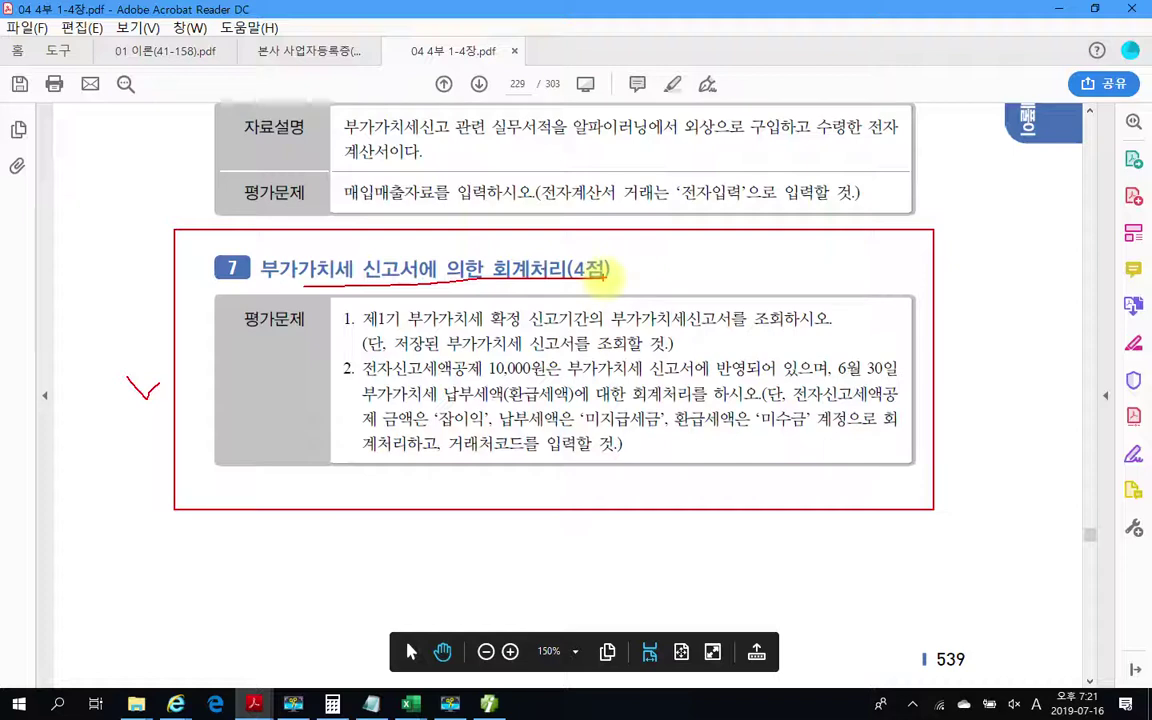
pyautogui.press('Escape')
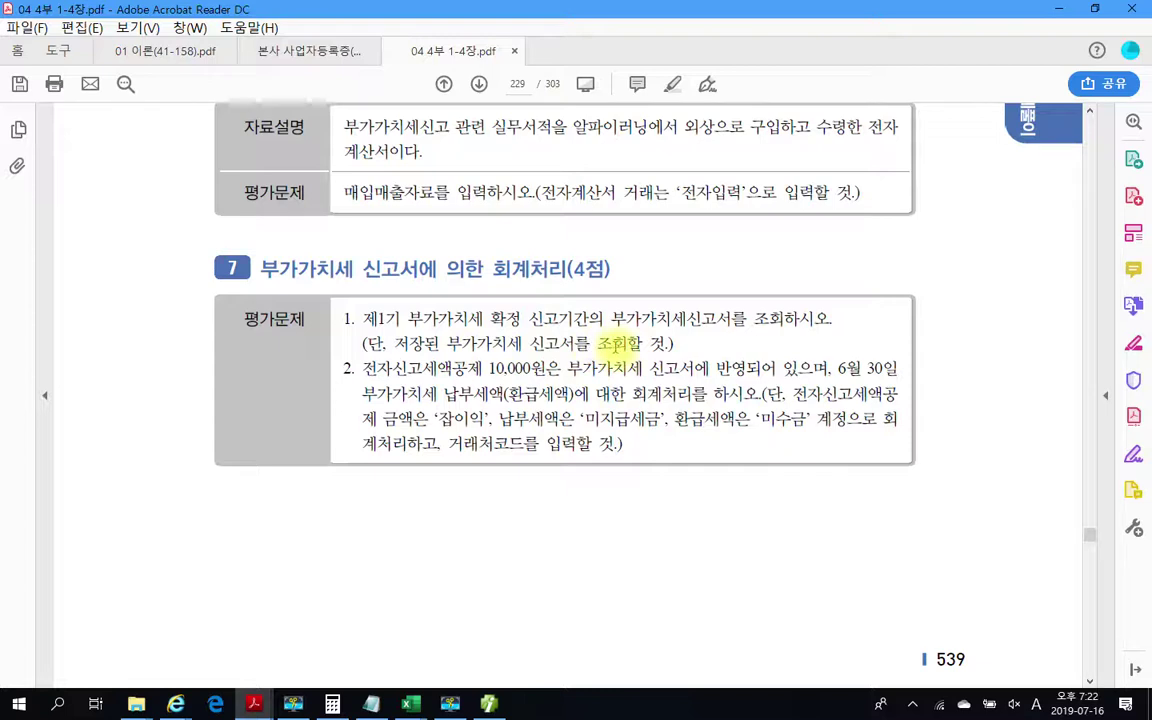
# - Highlight the phrase 저장된 부가가치세 신고서를 조회할 것.) in problem 7's first instruction
pyautogui.moveTo(675, 344); pyautogui.dragTo(398, 344)
pyautogui.rightClick(512, 421)
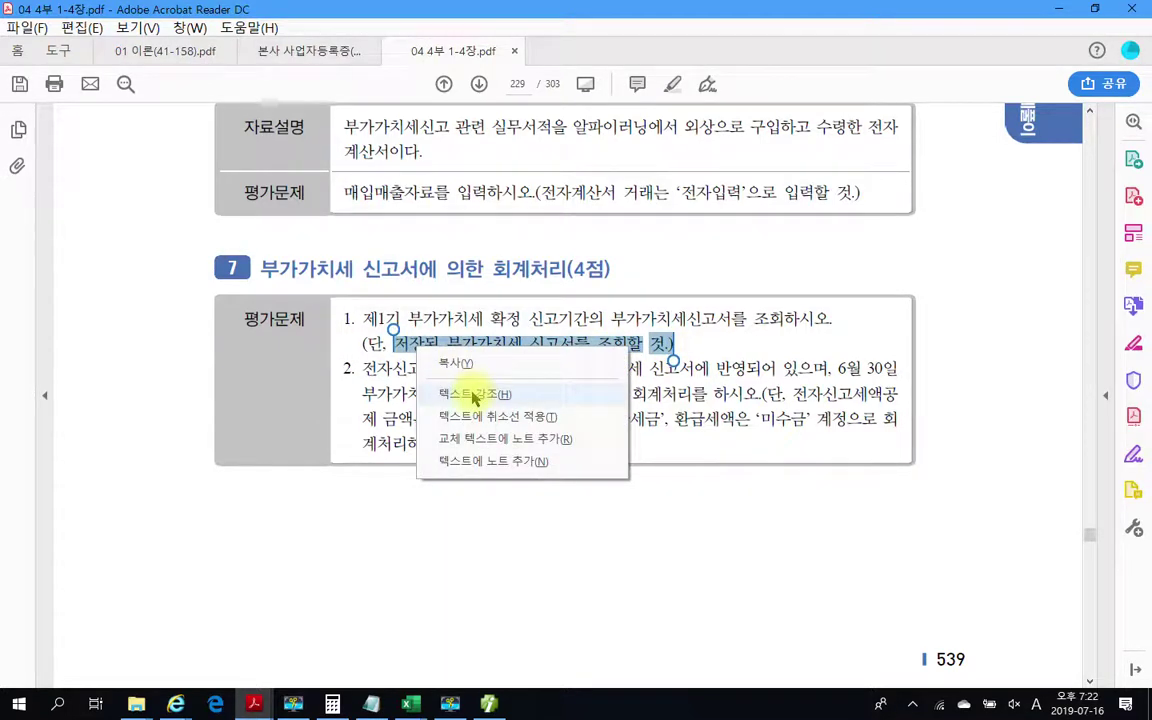
pyautogui.click(576, 464)
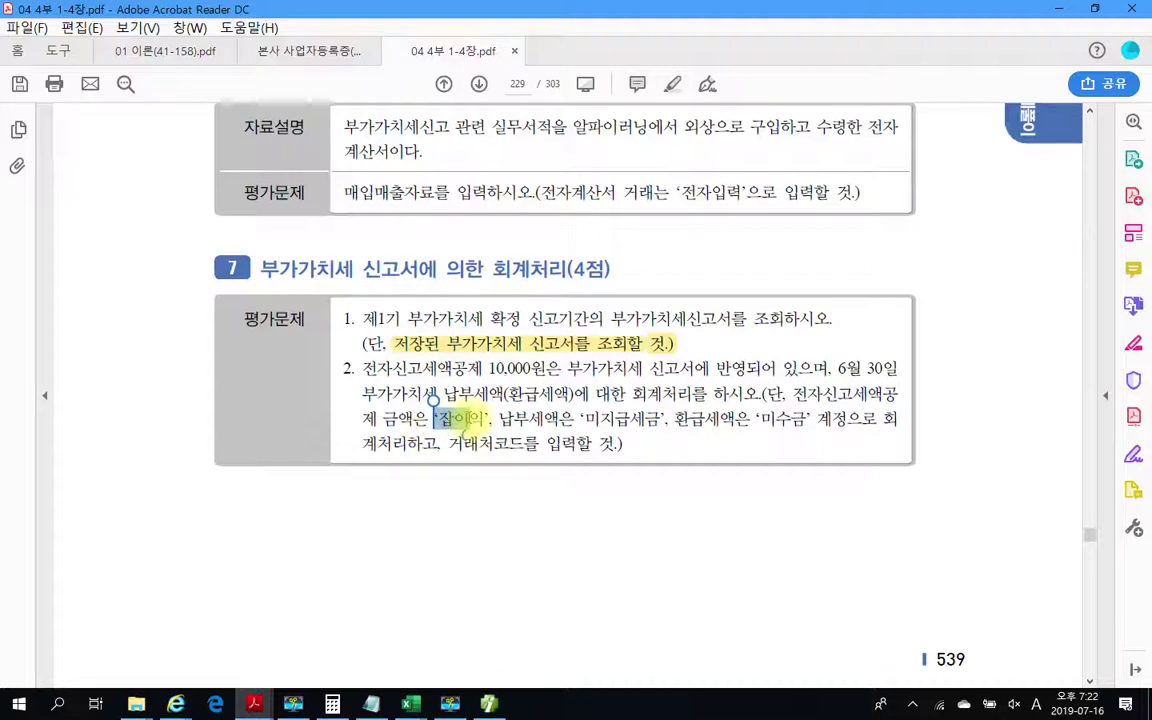
# - Review the accounts specified in problem 7's second instruction, briefly selecting '잡이익' and the text from '미지급세금' onward
pyautogui.moveTo(433, 419); pyautogui.dragTo(486, 420)
pyautogui.click(535, 423)
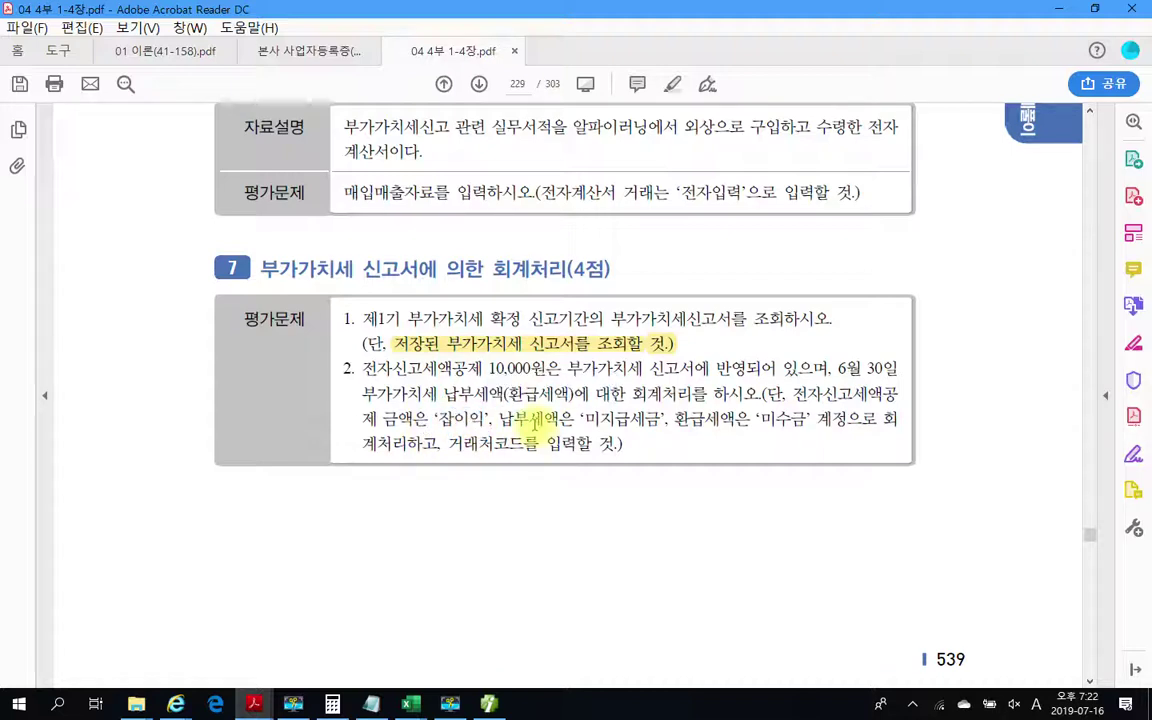
pyautogui.moveTo(579, 420); pyautogui.dragTo(749, 432)
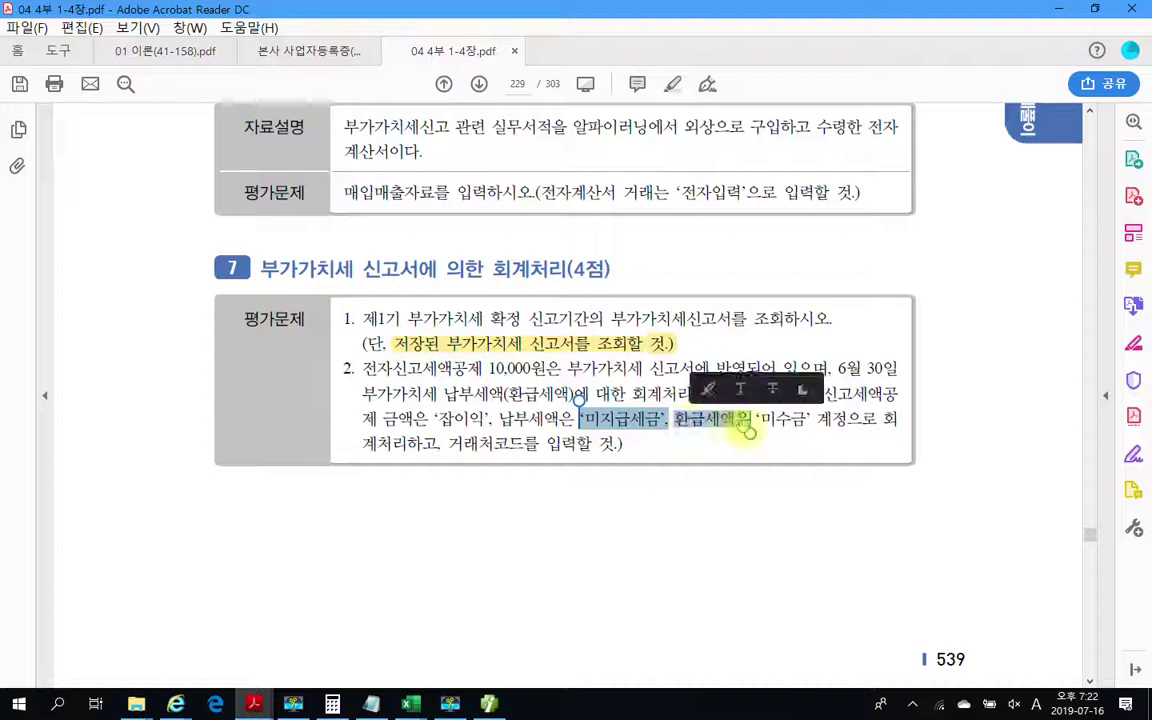
pyautogui.click(768, 432)
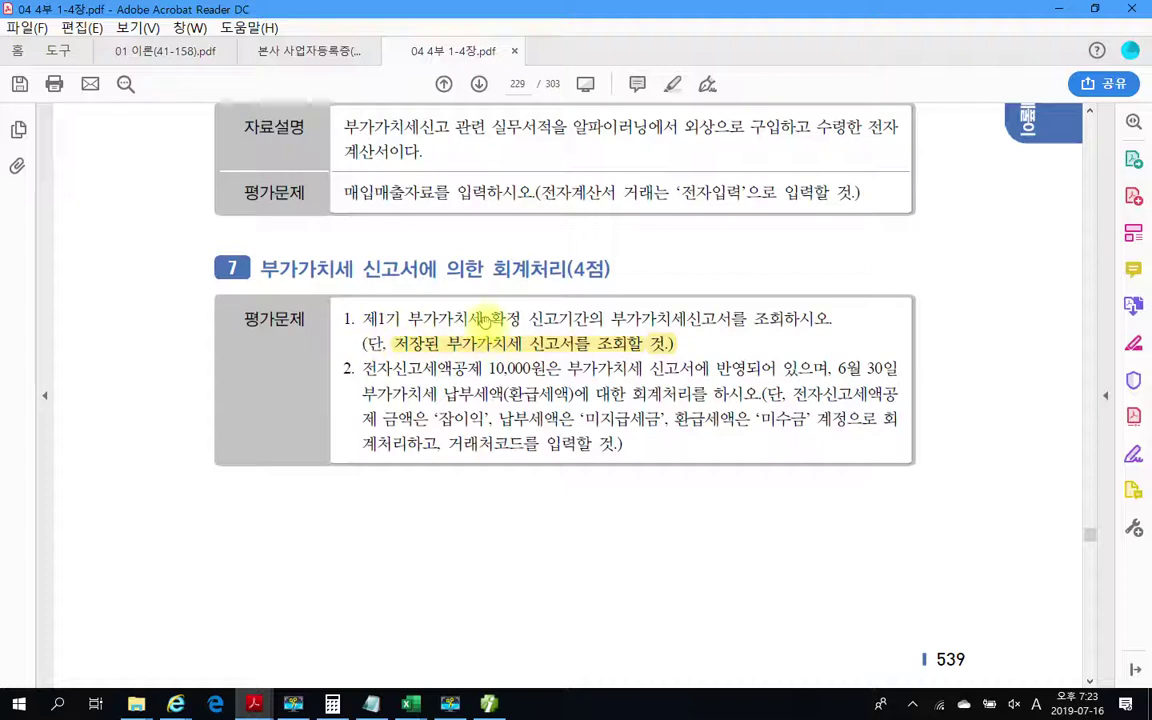
# - Highlight the words 확정 신고기간의 in problem 7's first instruction
pyautogui.moveTo(489, 318); pyautogui.dragTo(604, 320)
pyautogui.rightClick(582, 326)
pyautogui.click(660, 371)
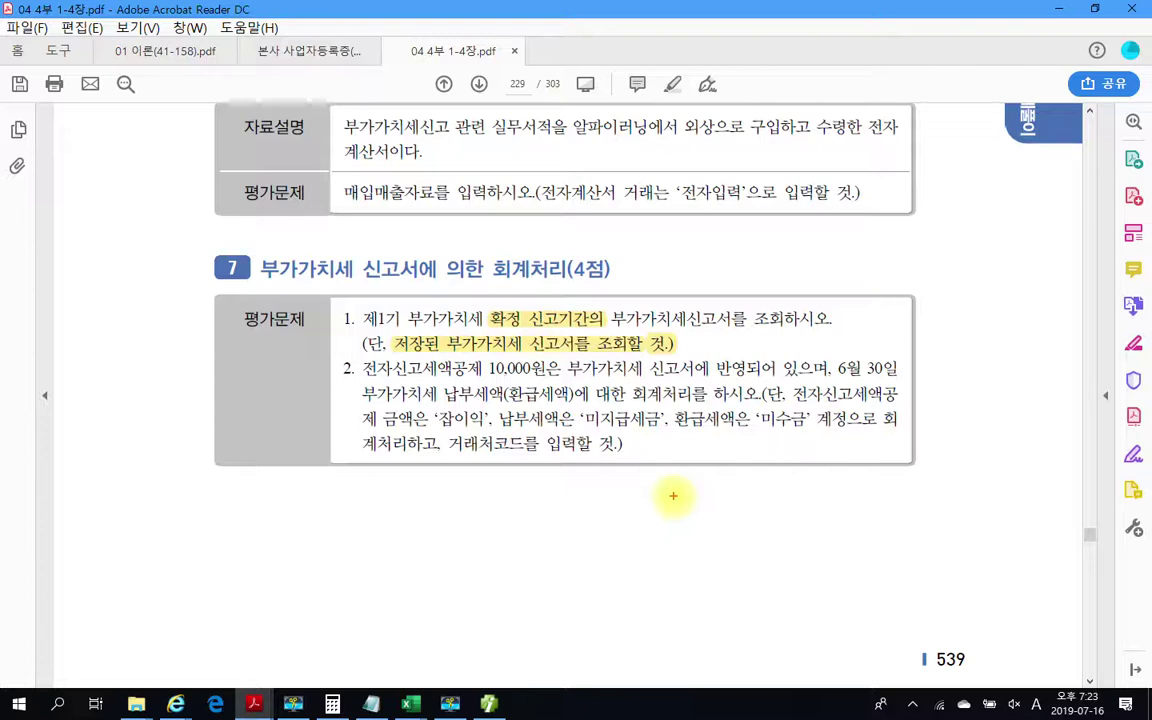
# - Circle 확정 신고기간의 in red with a line leading away and handwrite the bracketed period (4/1 ~ 6/30) below problem 7
pyautogui.moveTo(600, 315)
pyautogui.mouseDown()
pyautogui.moveTo(500, 340)
pyautogui.moveTo(566, 386)
pyautogui.mouseUp()
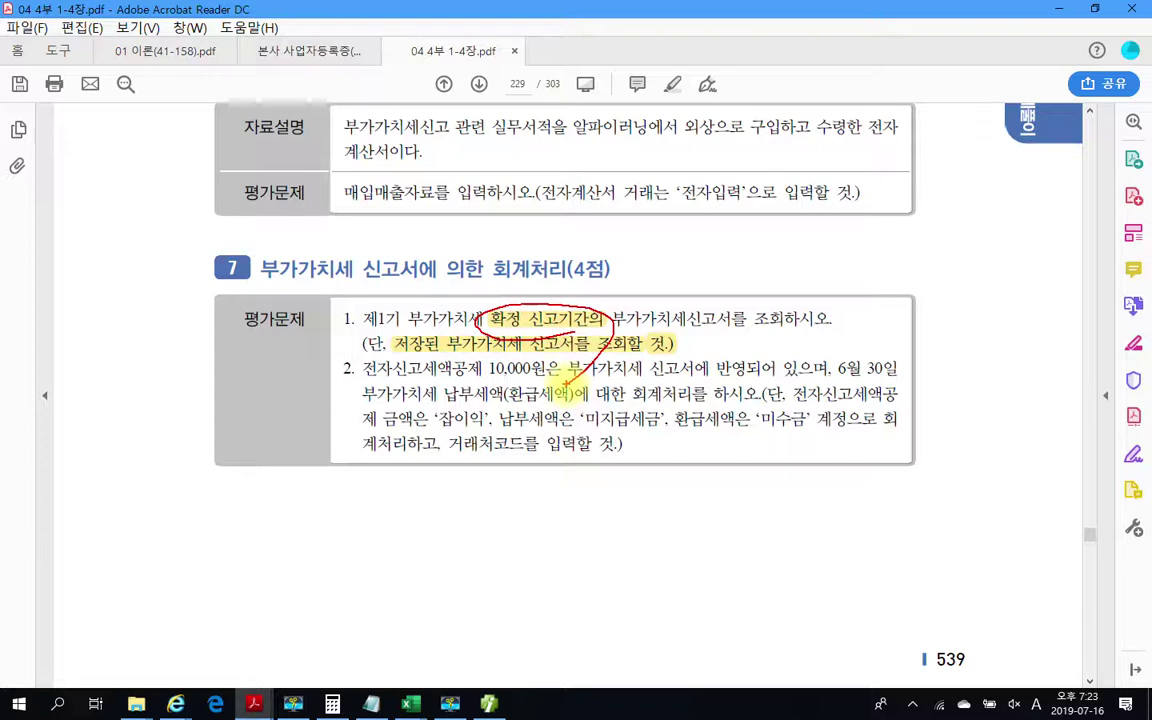
pyautogui.moveTo(385, 502)
pyautogui.mouseDown()
pyautogui.moveTo(403, 524)
pyautogui.moveTo(376, 545)
pyautogui.mouseUp()
pyautogui.moveTo(453, 489); pyautogui.dragTo(418, 566)
pyautogui.moveTo(455, 522)
pyautogui.mouseDown()
pyautogui.moveTo(456, 563)
pyautogui.moveTo(581, 543)
pyautogui.mouseUp()
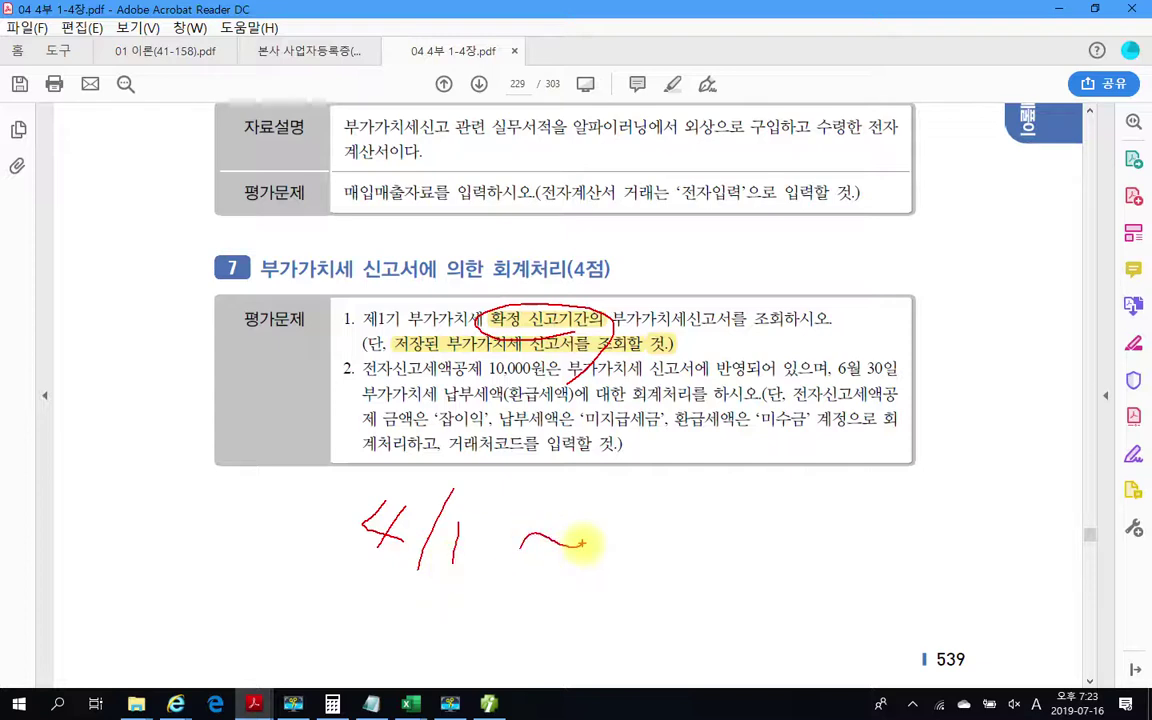
pyautogui.moveTo(668, 483); pyautogui.dragTo(632, 540)
pyautogui.moveTo(735, 487); pyautogui.dragTo(682, 585)
pyautogui.moveTo(760, 522); pyautogui.dragTo(762, 568)
pyautogui.moveTo(808, 532)
pyautogui.mouseDown()
pyautogui.moveTo(818, 547)
pyautogui.moveTo(811, 537)
pyautogui.mouseUp()
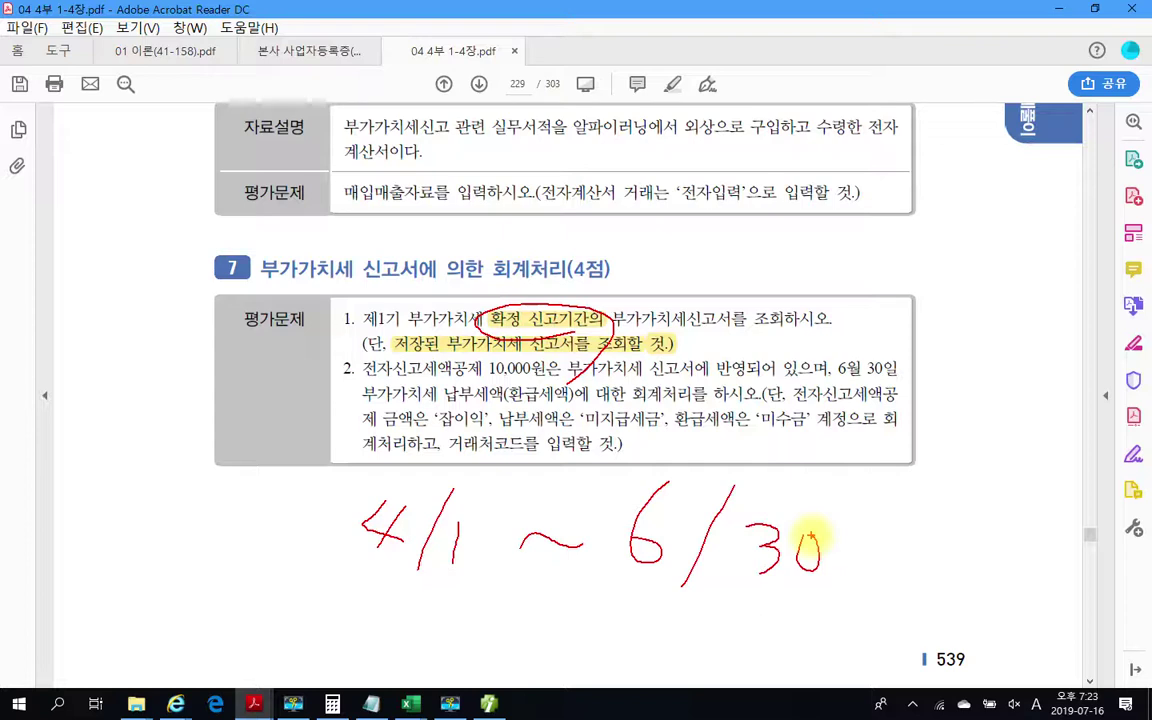
pyautogui.moveTo(349, 465); pyautogui.dragTo(362, 590)
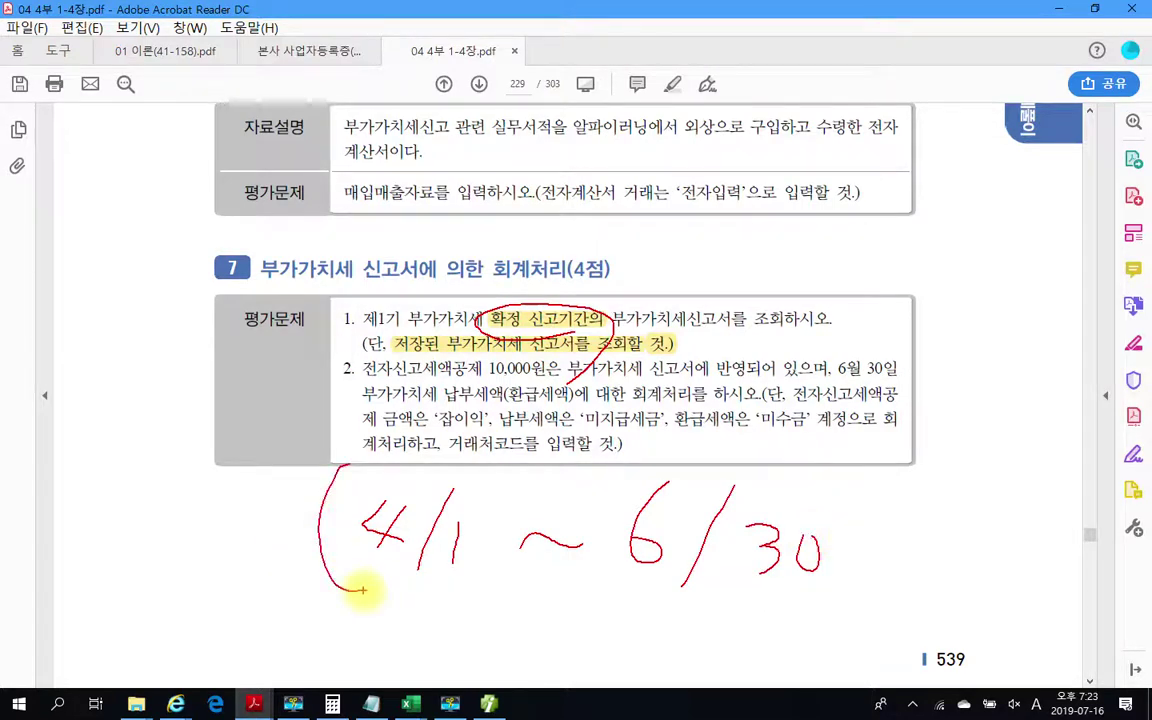
pyautogui.moveTo(872, 503); pyautogui.dragTo(843, 610)
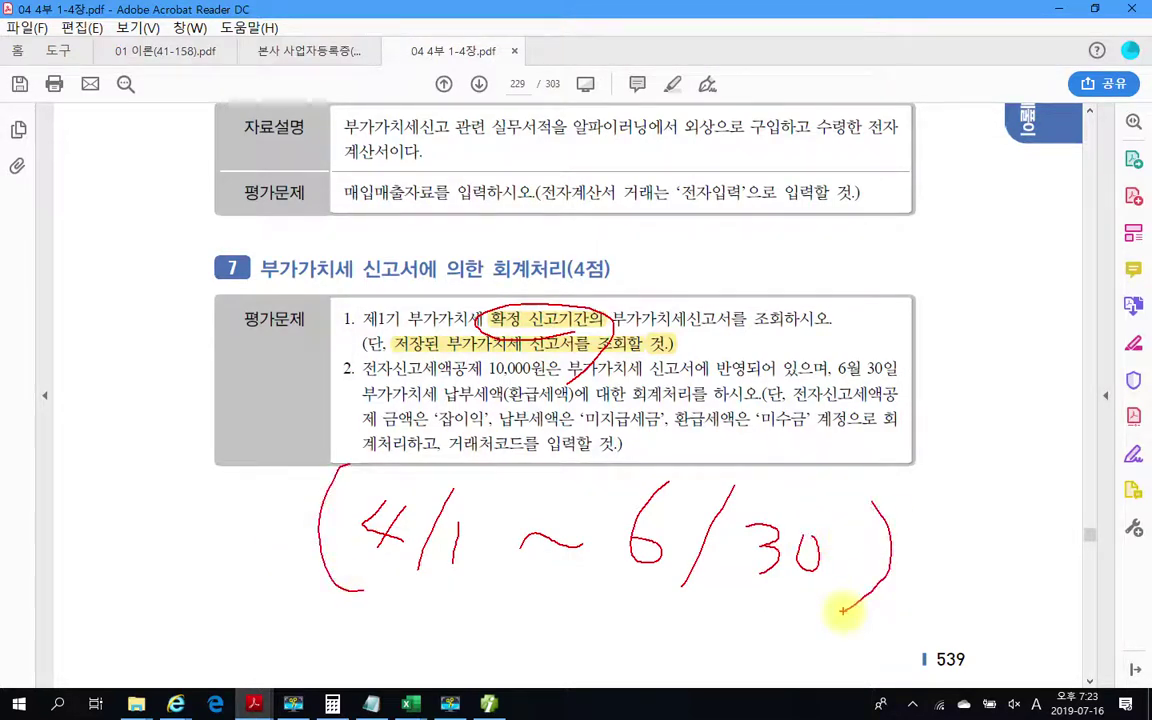
# - Mark the phrase about the saved VAT return in red, underline the handwritten period, and clear all markings
pyautogui.moveTo(393, 344); pyautogui.dragTo(665, 343)
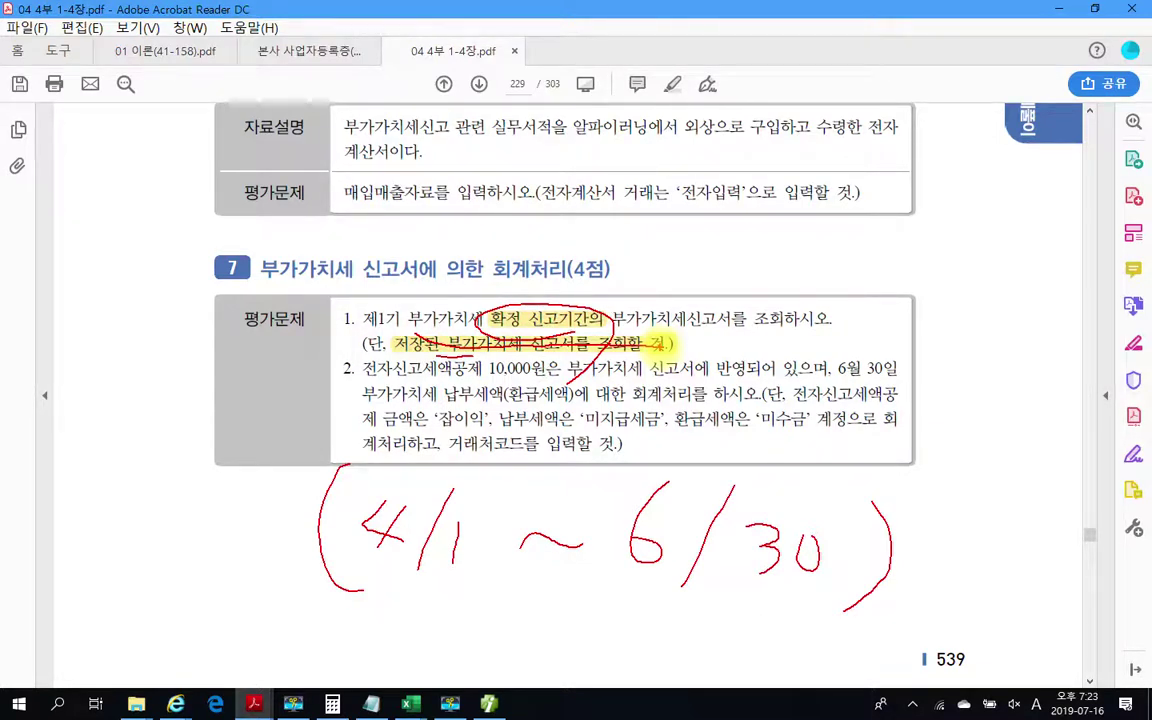
pyautogui.moveTo(272, 594); pyautogui.dragTo(993, 569)
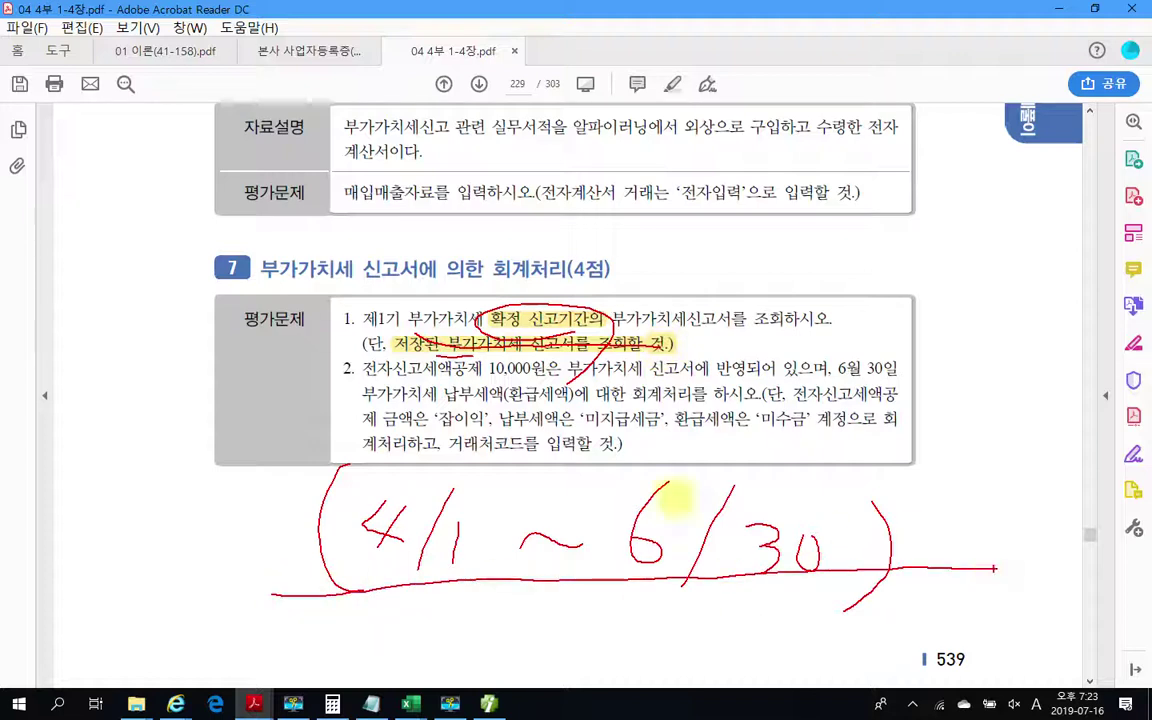
pyautogui.press('Escape')
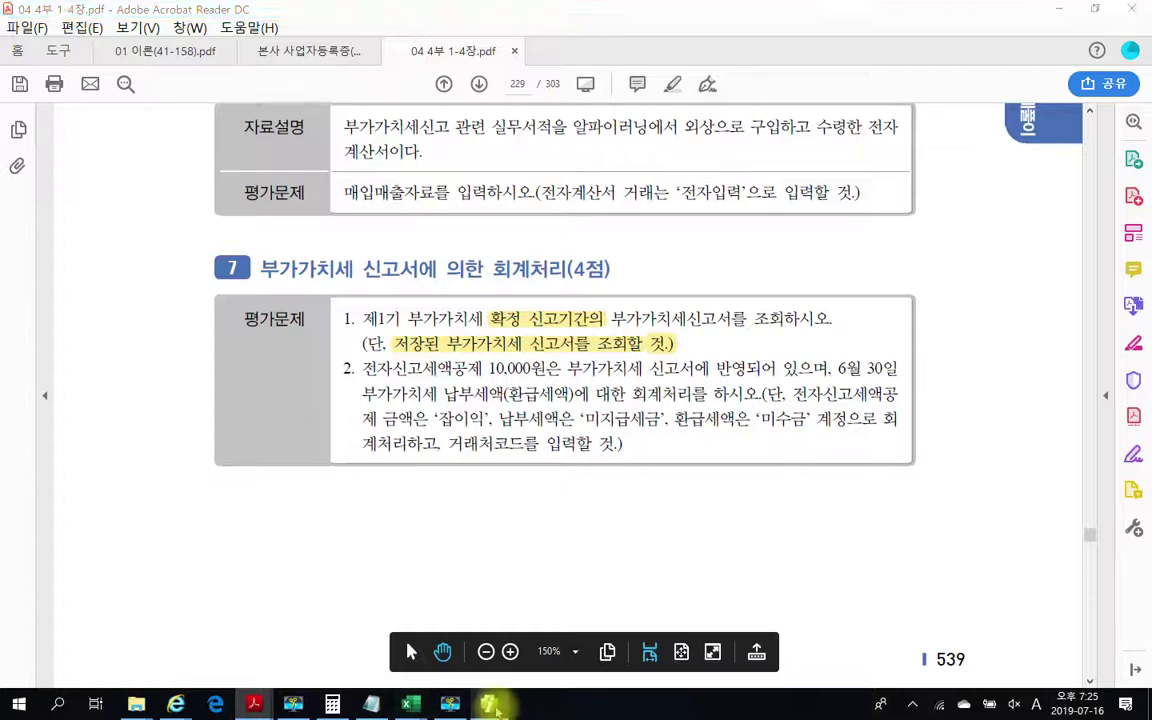
# - Switch to Smart A, open 부가가치세신고서 for 04월 01일 to 06월 30일 as 정기신고, and load the saved return
pyautogui.hotkey('alt', 'Tab')
pyautogui.click(365, 67)
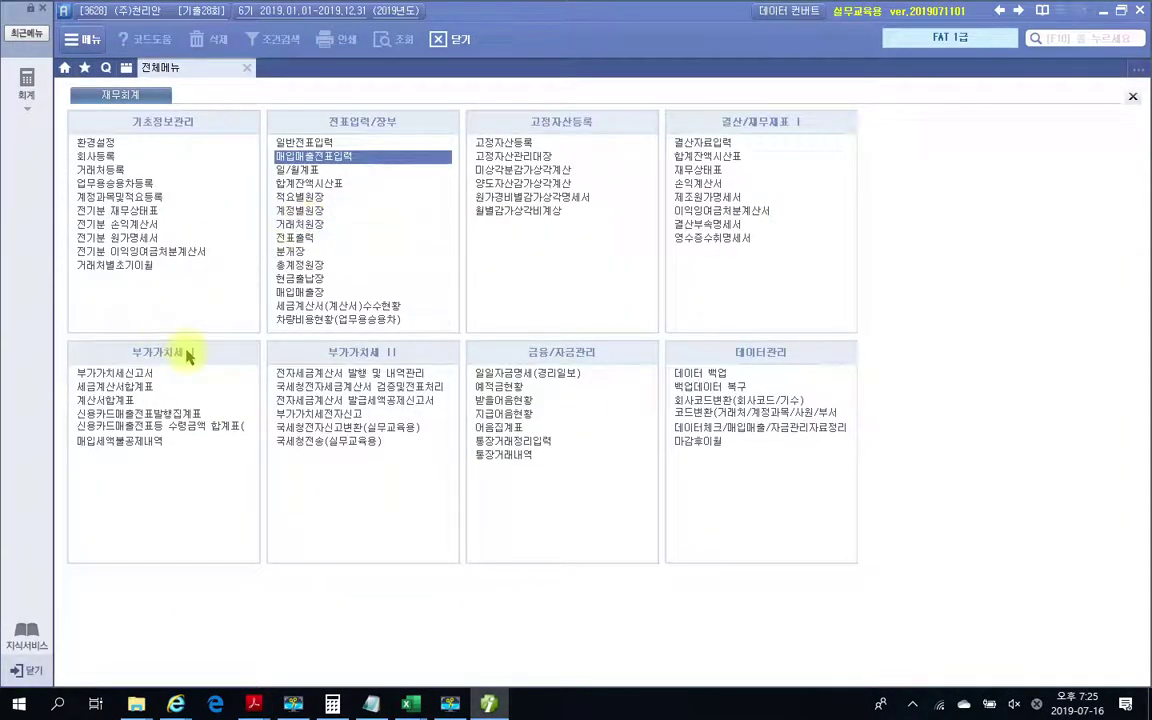
pyautogui.click(118, 379)
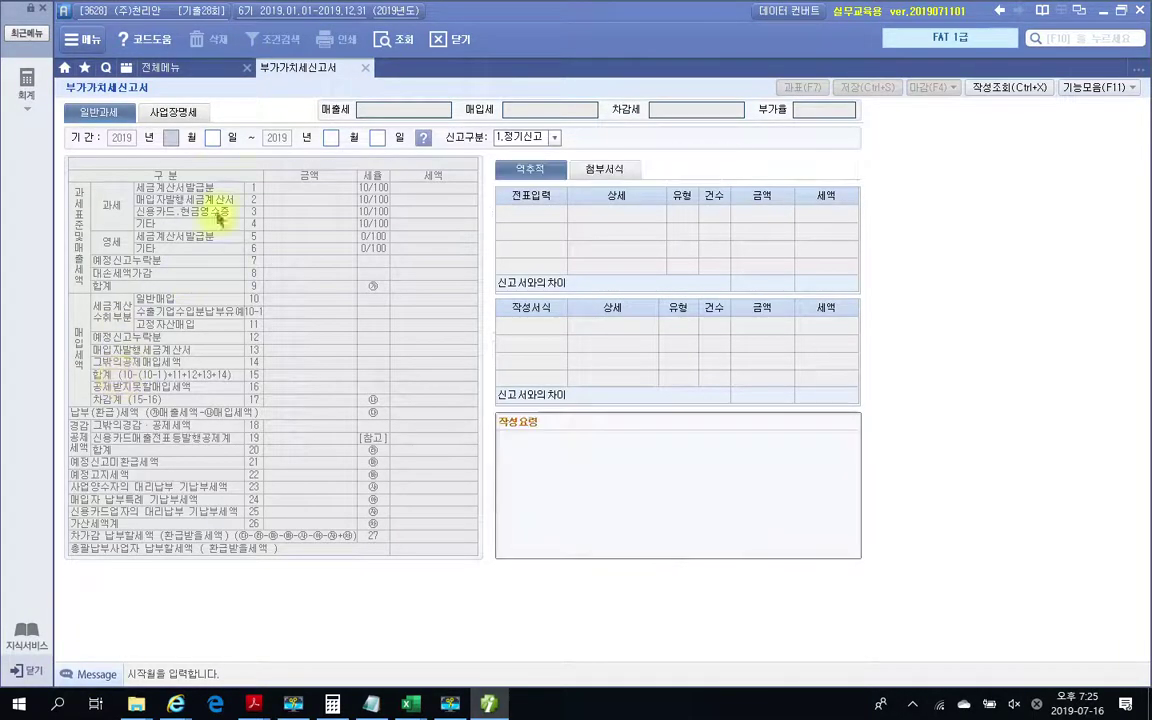
pyautogui.write('04')
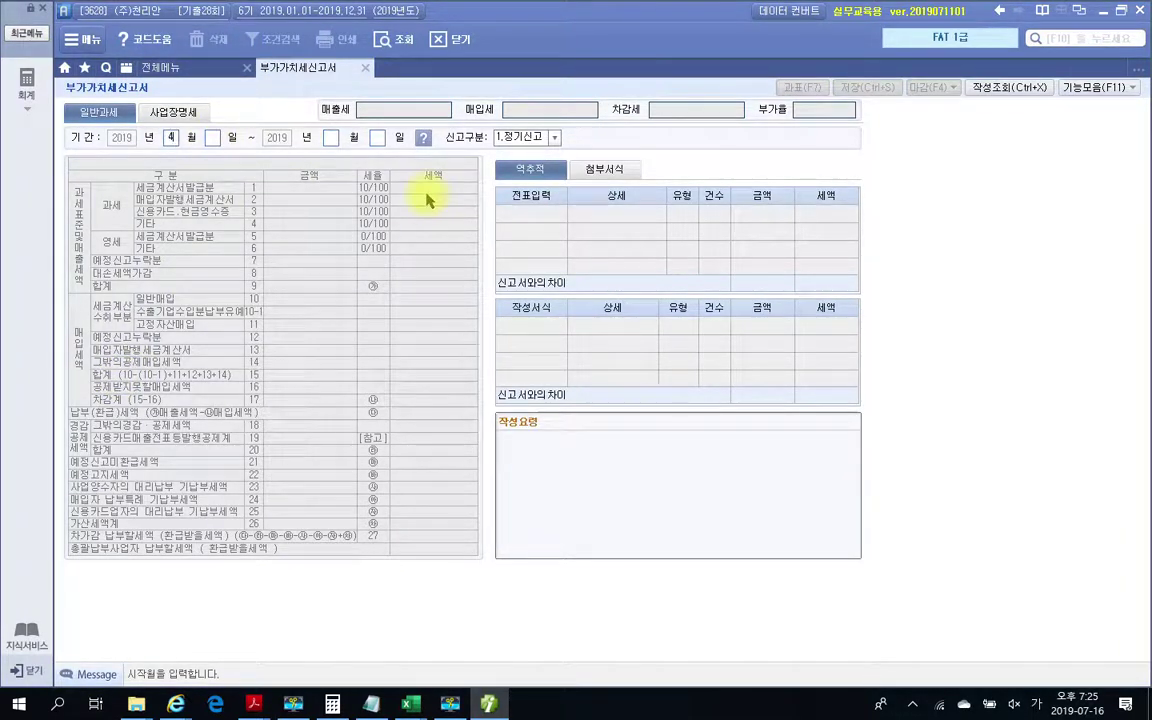
pyautogui.write('010630')
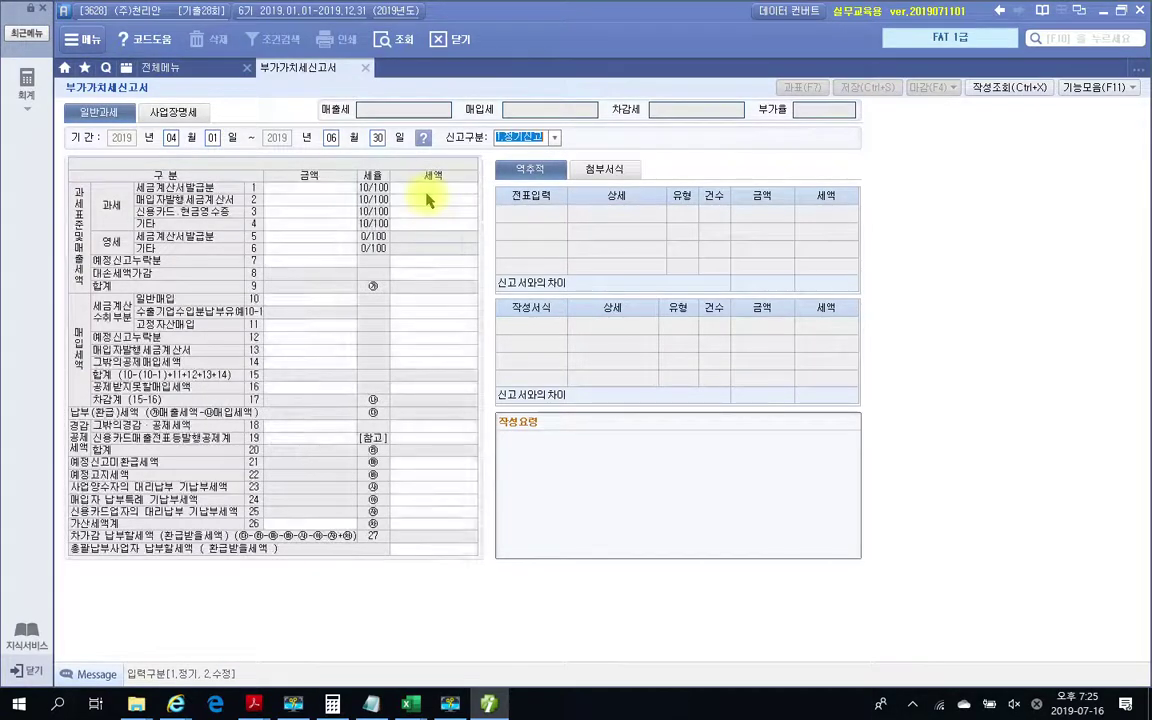
pyautogui.press('Return')
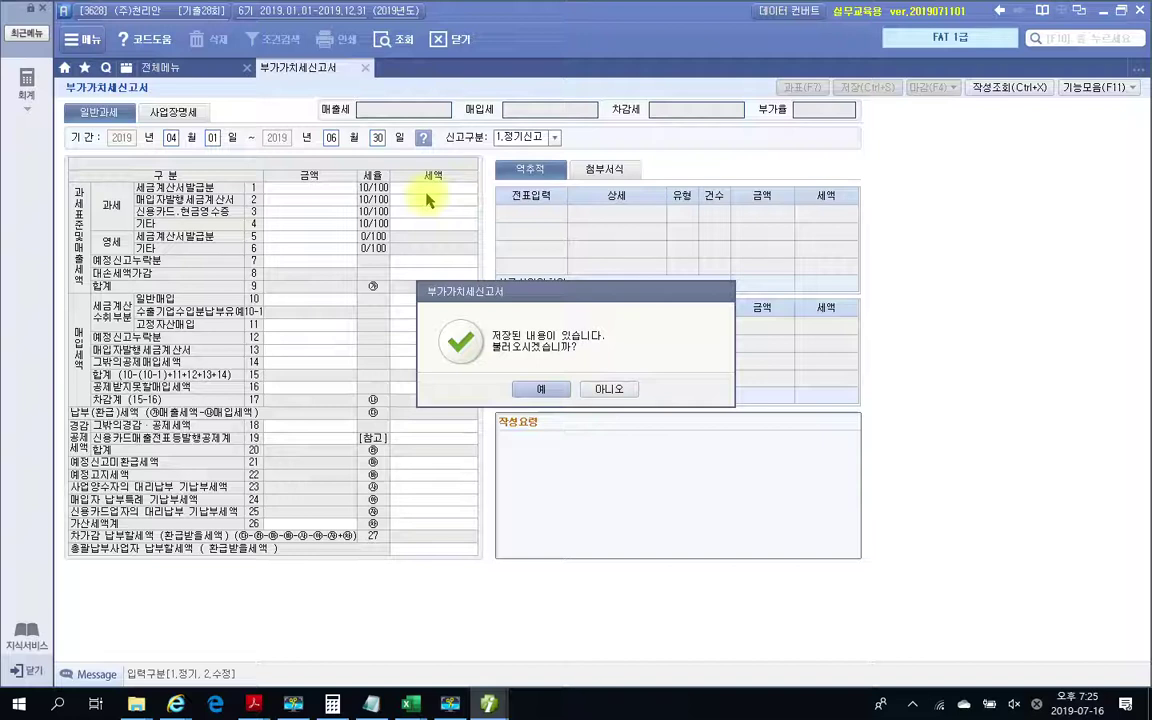
pyautogui.click(541, 392)
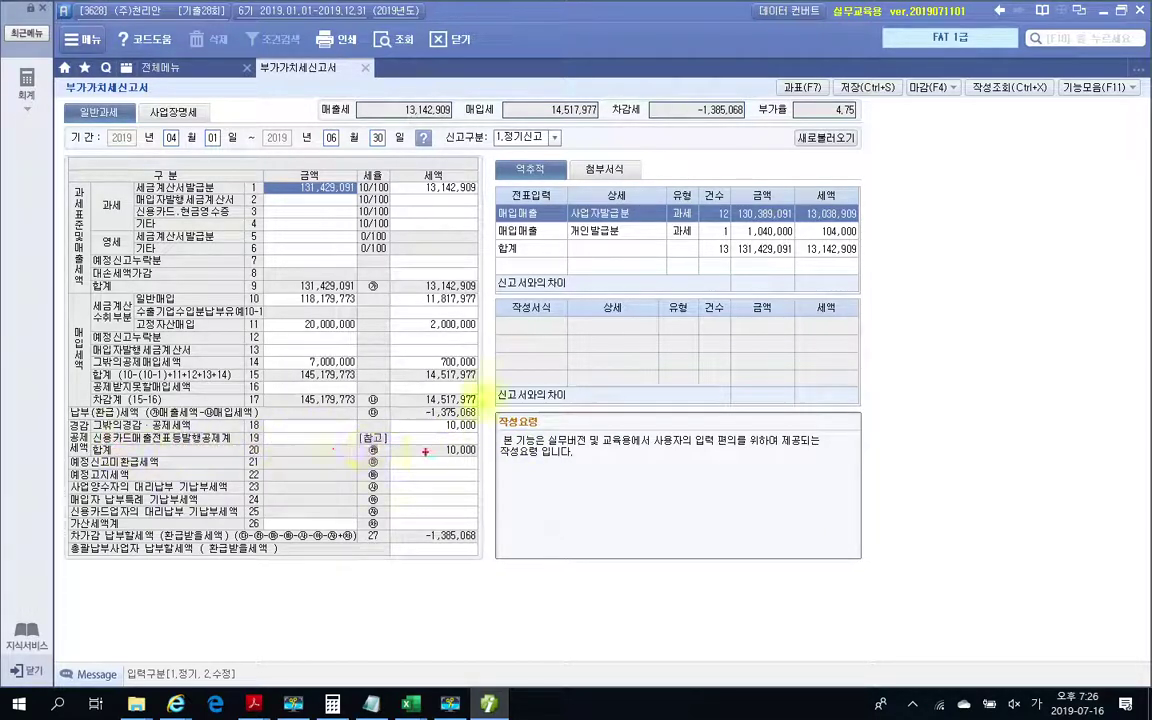
# - Box the row 20 total tax amount and the 경감공제세액 label in red, and clear the markings
pyautogui.moveTo(417, 432)
pyautogui.mouseDown()
pyautogui.moveTo(488, 470)
pyautogui.moveTo(505, 463)
pyautogui.mouseUp()
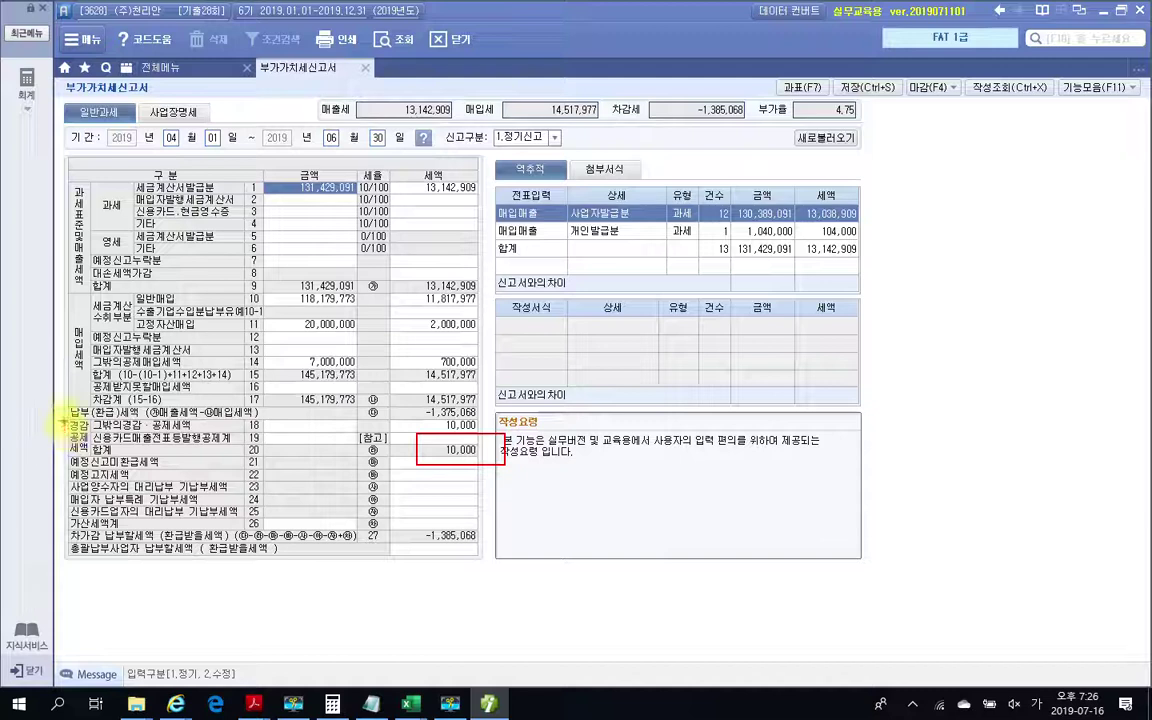
pyautogui.moveTo(63, 420); pyautogui.dragTo(103, 459)
pyautogui.press('Escape')
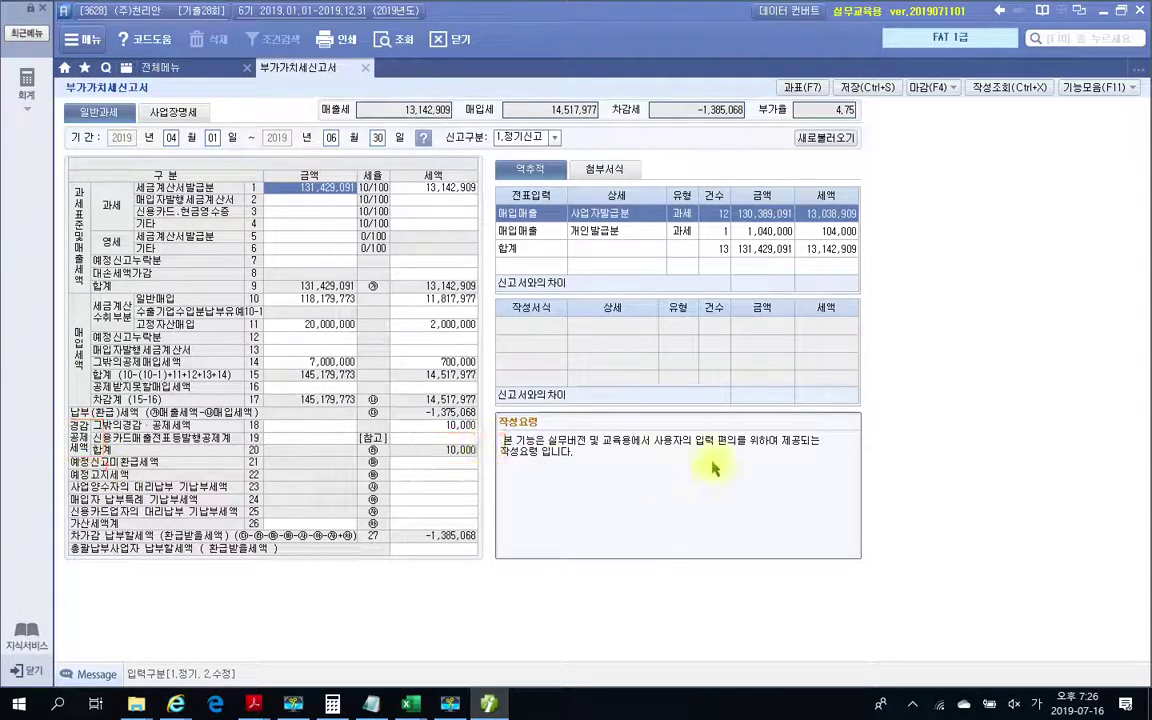
# - View 과세표준명세, and check the 전자신고세액공제 amount in row 18's 그 밖의 경감·공제 세액 명세
pyautogui.press('F7')
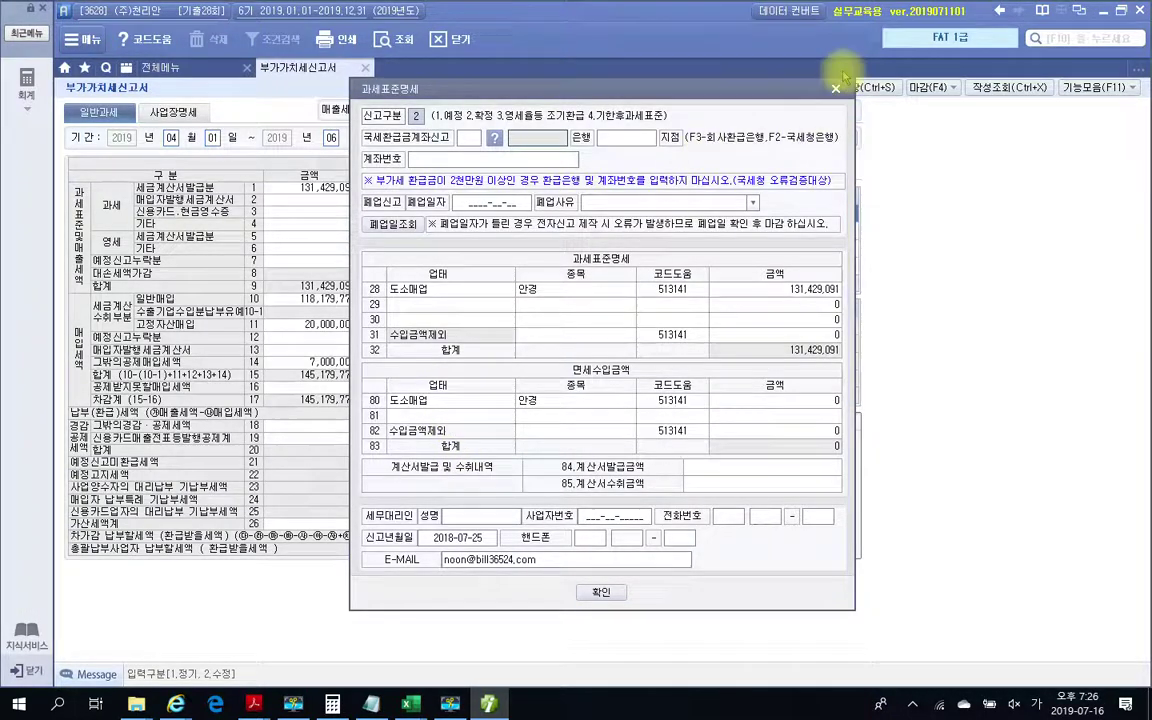
pyautogui.press('Escape')
pyautogui.click(438, 427)
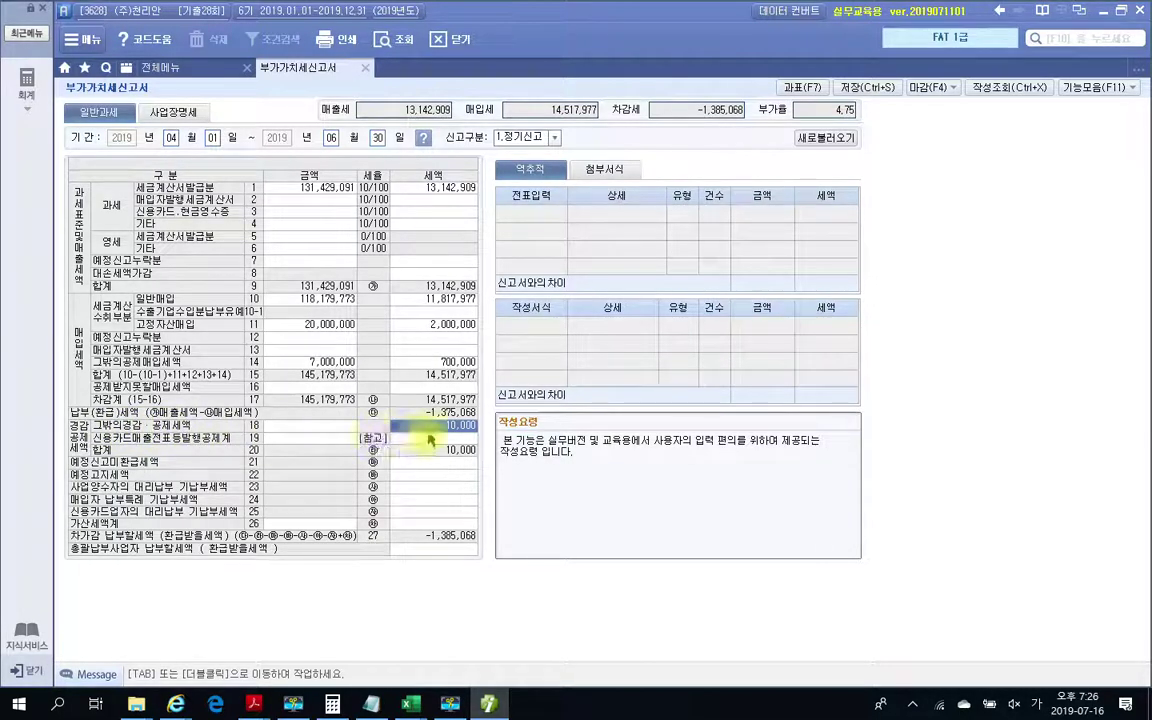
pyautogui.press('Tab')
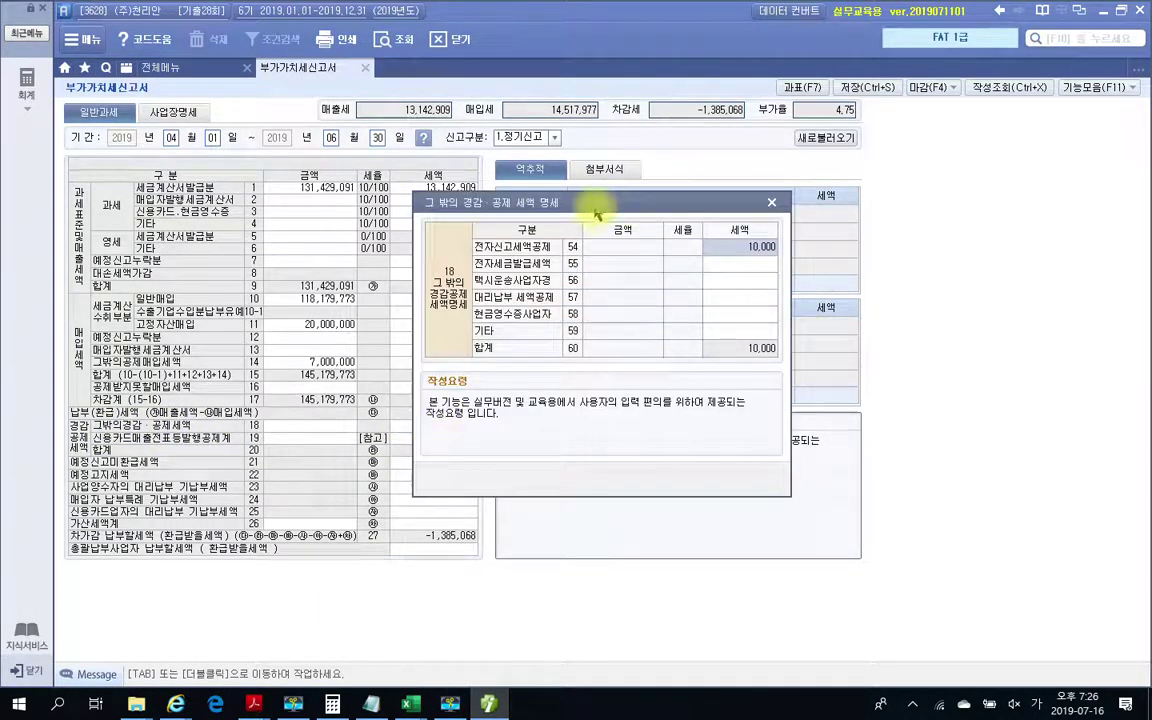
pyautogui.moveTo(592, 205); pyautogui.dragTo(596, 231)
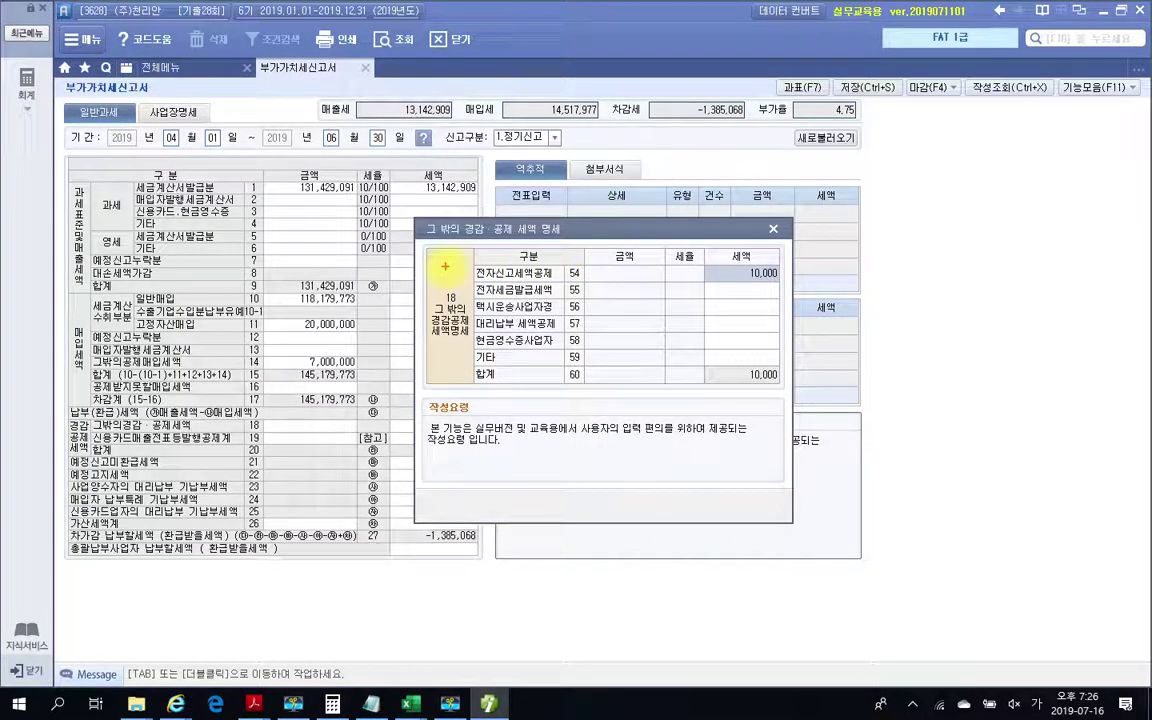
pyautogui.moveTo(449, 261)
pyautogui.mouseDown()
pyautogui.moveTo(617, 285)
pyautogui.moveTo(790, 289)
pyautogui.mouseUp()
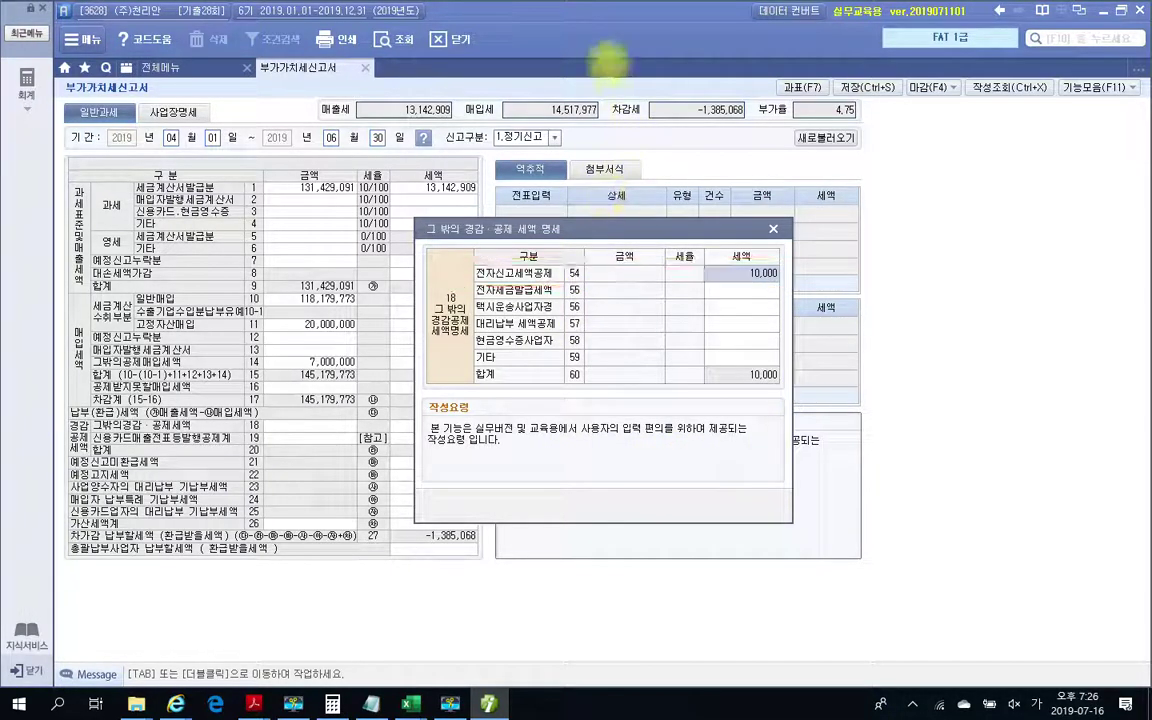
pyautogui.click(772, 229)
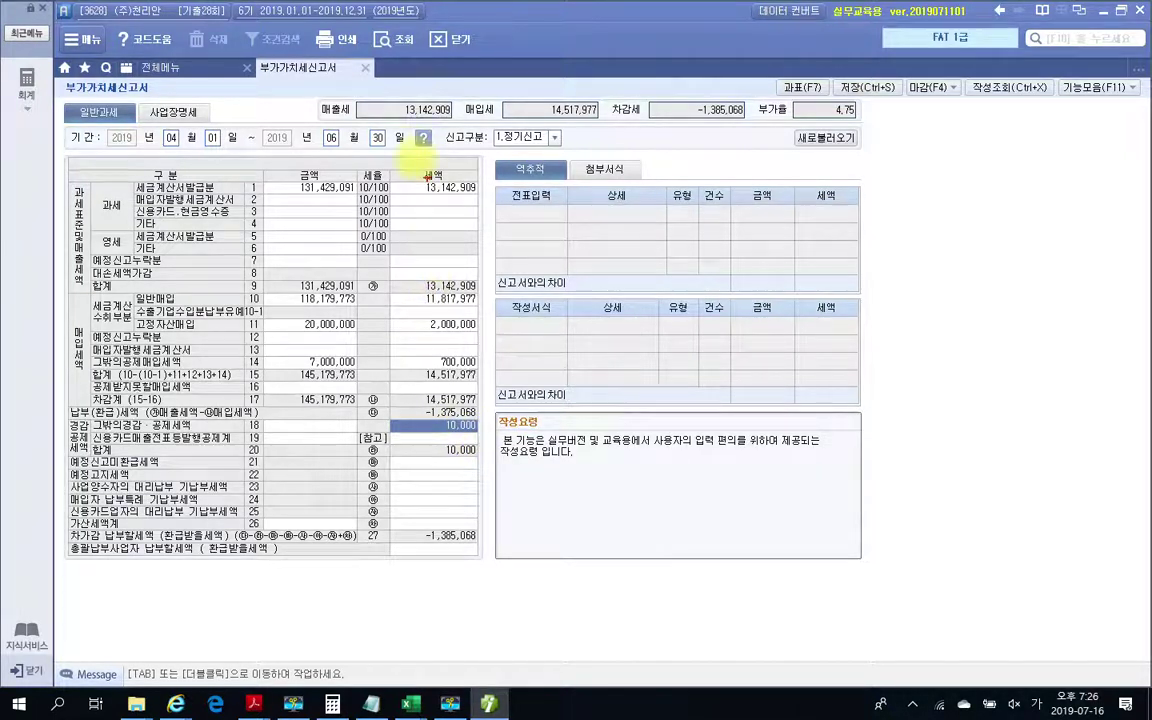
# - Box the 매출세 amount in red and label it by hand as VAT 예수금 with a connecting line
pyautogui.moveTo(312, 96)
pyautogui.mouseDown()
pyautogui.moveTo(471, 125)
pyautogui.moveTo(445, 180)
pyautogui.moveTo(600, 305)
pyautogui.moveTo(668, 338)
pyautogui.mouseUp()
pyautogui.moveTo(700, 315)
pyautogui.mouseDown()
pyautogui.moveTo(751, 317)
pyautogui.moveTo(768, 349)
pyautogui.moveTo(805, 330)
pyautogui.moveTo(814, 341)
pyautogui.moveTo(812, 320)
pyautogui.moveTo(868, 316)
pyautogui.moveTo(848, 357)
pyautogui.mouseUp()
pyautogui.moveTo(945, 328)
pyautogui.mouseDown()
pyautogui.moveTo(918, 330)
pyautogui.moveTo(916, 342)
pyautogui.moveTo(962, 405)
pyautogui.mouseUp()
pyautogui.moveTo(990, 330)
pyautogui.mouseDown()
pyautogui.moveTo(1028, 352)
pyautogui.moveTo(996, 420)
pyautogui.mouseUp()
pyautogui.moveTo(1030, 345)
pyautogui.mouseDown()
pyautogui.moveTo(1100, 372)
pyautogui.moveTo(1104, 412)
pyautogui.mouseUp()
# - Circle the 매입세 amount in red and label it by hand as 부가세대급금 with an arrow
pyautogui.moveTo(600, 127); pyautogui.dragTo(495, 140)
pyautogui.moveTo(468, 95)
pyautogui.mouseDown()
pyautogui.moveTo(600, 105)
pyautogui.moveTo(530, 135)
pyautogui.mouseUp()
pyautogui.moveTo(590, 155); pyautogui.dragTo(690, 222)
pyautogui.moveTo(758, 170)
pyautogui.mouseDown()
pyautogui.moveTo(785, 200)
pyautogui.moveTo(784, 257)
pyautogui.moveTo(818, 226)
pyautogui.moveTo(882, 218)
pyautogui.moveTo(890, 235)
pyautogui.moveTo(872, 225)
pyautogui.moveTo(935, 215)
pyautogui.moveTo(990, 262)
pyautogui.moveTo(1058, 213)
pyautogui.moveTo(1052, 248)
pyautogui.moveTo(1110, 226)
pyautogui.moveTo(1088, 285)
pyautogui.mouseUp()
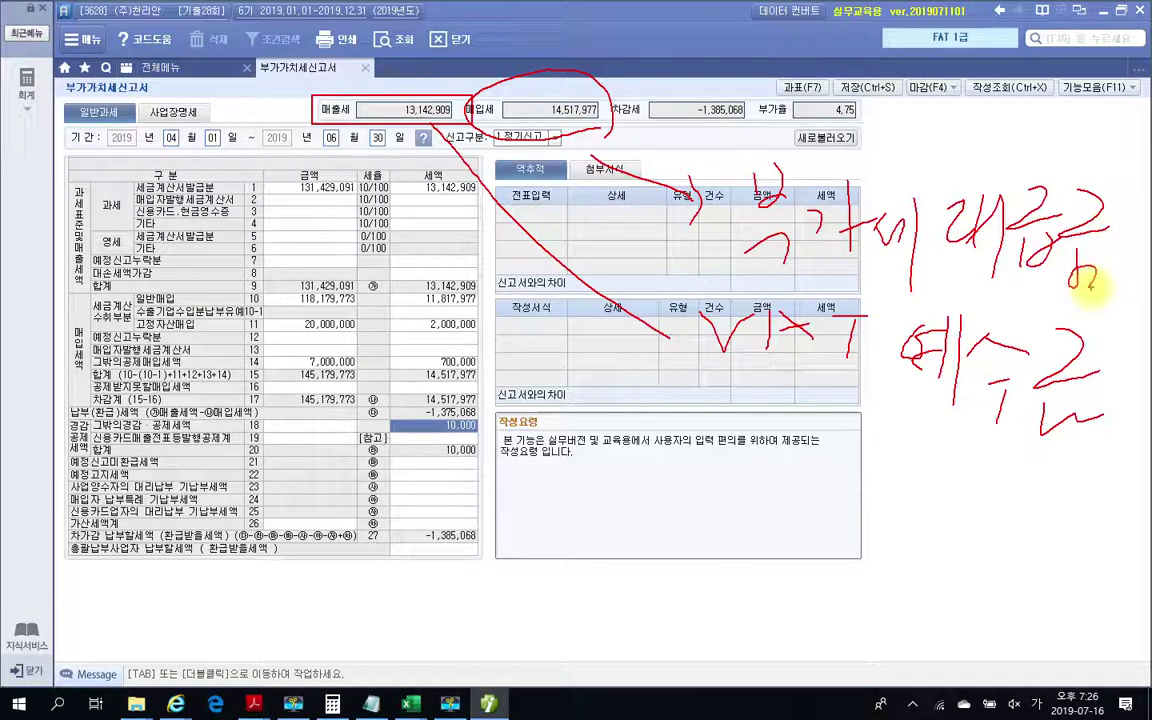
# - Circle the 차감세 amount, label it 미수금 (세무서), underline the three handwritten account labels, and clear all markings
pyautogui.moveTo(630, 70); pyautogui.dragTo(759, 140)
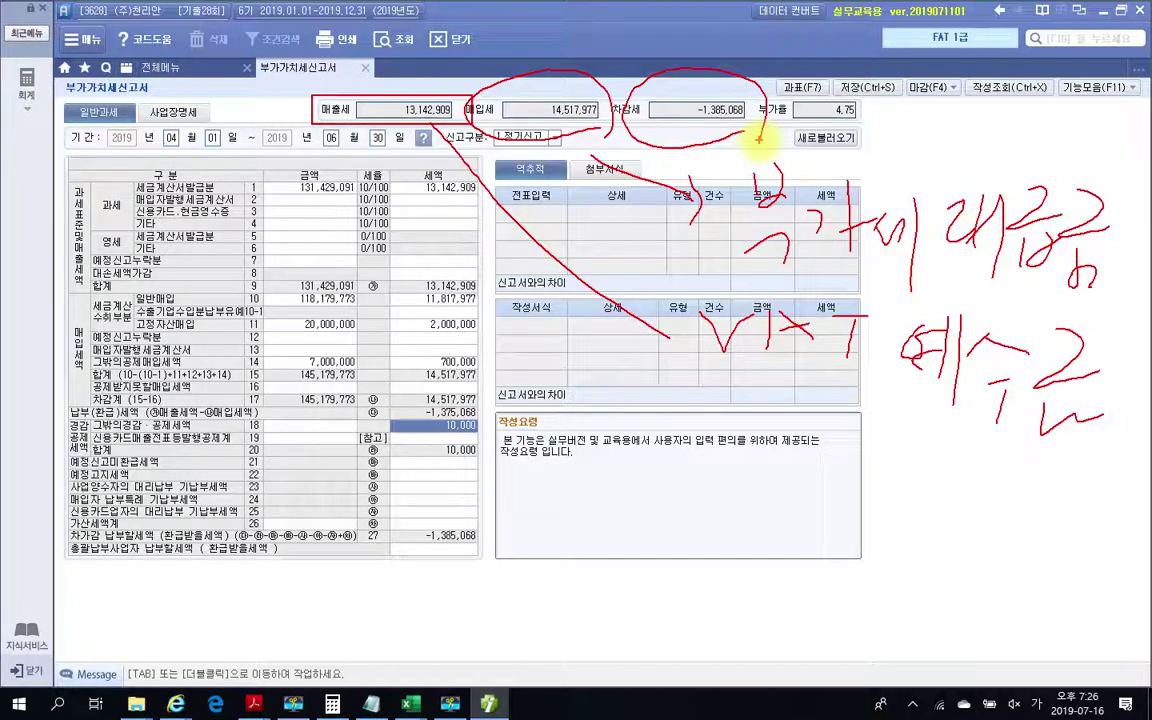
pyautogui.moveTo(674, 120)
pyautogui.mouseDown()
pyautogui.moveTo(643, 455)
pyautogui.moveTo(617, 465)
pyautogui.moveTo(689, 494)
pyautogui.moveTo(728, 450)
pyautogui.moveTo(756, 480)
pyautogui.moveTo(805, 489)
pyautogui.moveTo(828, 545)
pyautogui.moveTo(898, 567)
pyautogui.mouseUp()
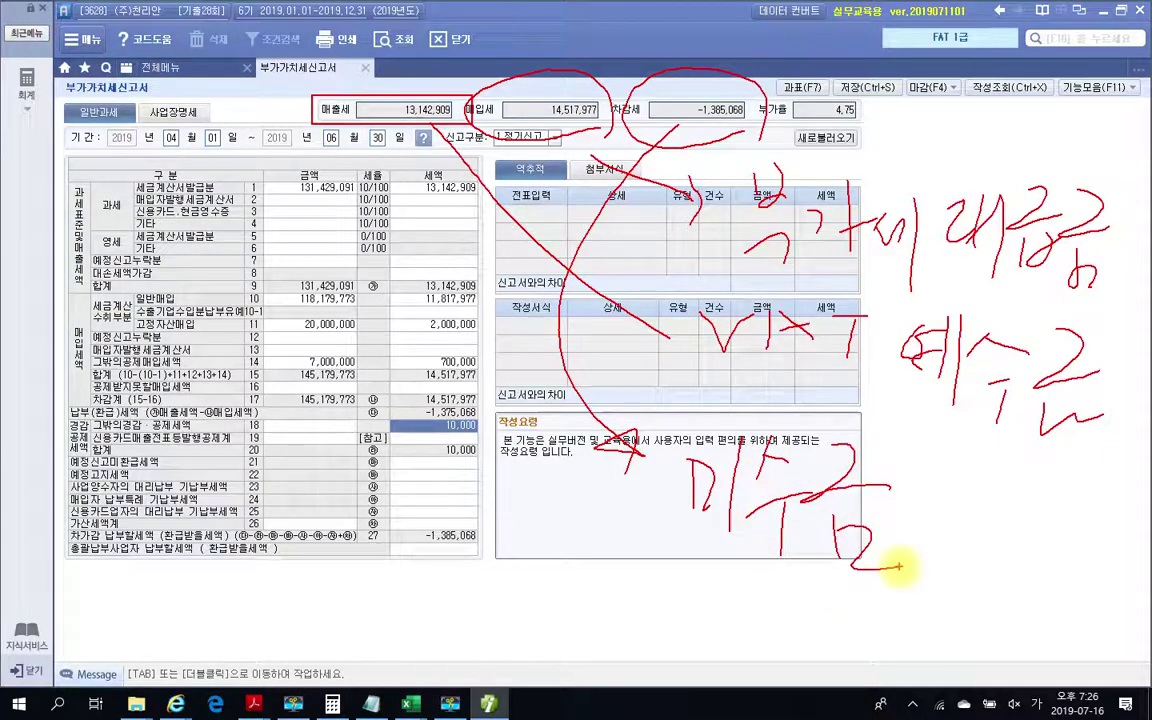
pyautogui.moveTo(935, 462); pyautogui.dragTo(931, 581)
pyautogui.moveTo(960, 485); pyautogui.dragTo(977, 548)
pyautogui.moveTo(1022, 500)
pyautogui.mouseDown()
pyautogui.moveTo(1059, 532)
pyautogui.moveTo(1090, 527)
pyautogui.moveTo(1111, 545)
pyautogui.moveTo(1137, 545)
pyautogui.mouseUp()
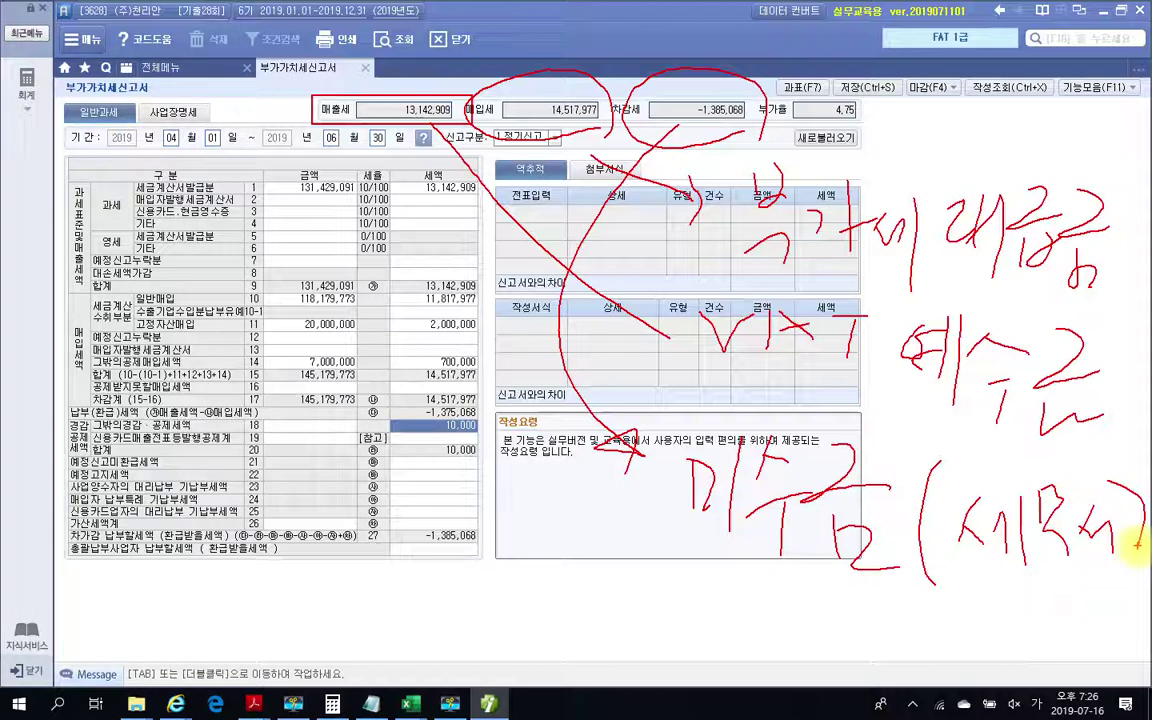
pyautogui.moveTo(718, 272); pyautogui.dragTo(1105, 283)
pyautogui.moveTo(740, 395); pyautogui.dragTo(1112, 412)
pyautogui.moveTo(650, 563); pyautogui.dragTo(1045, 605)
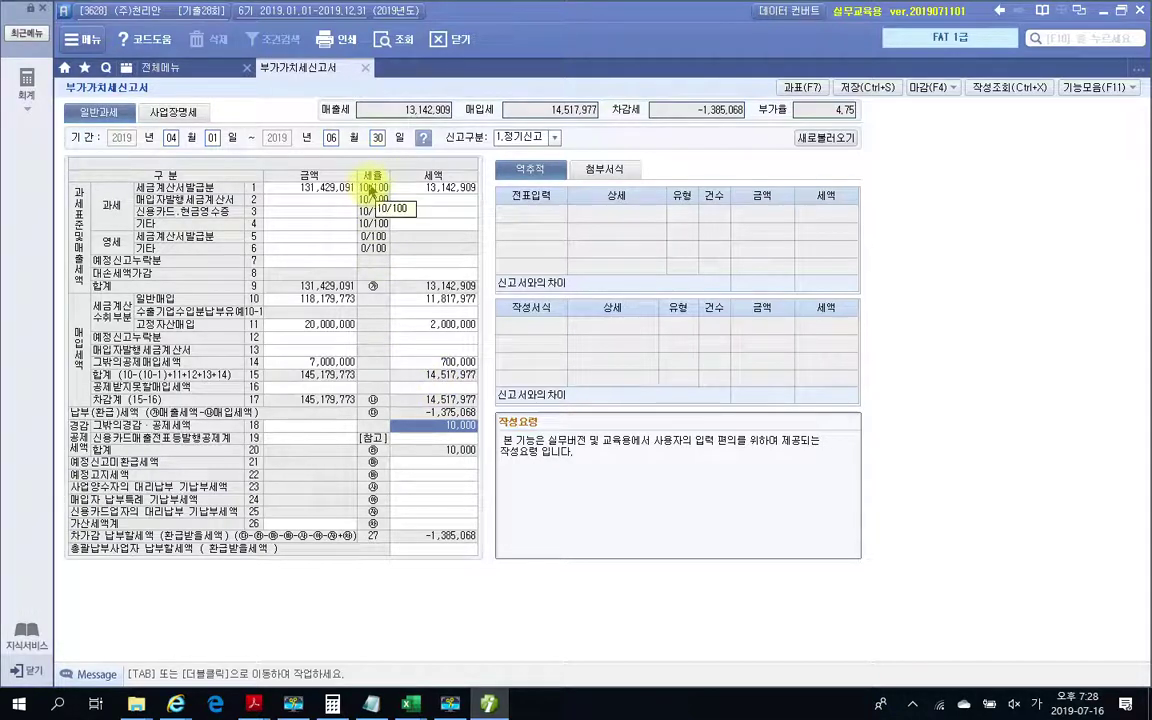
# - Open 일반전표입력 and set the voucher date to 06월 30일
pyautogui.click(170, 67)
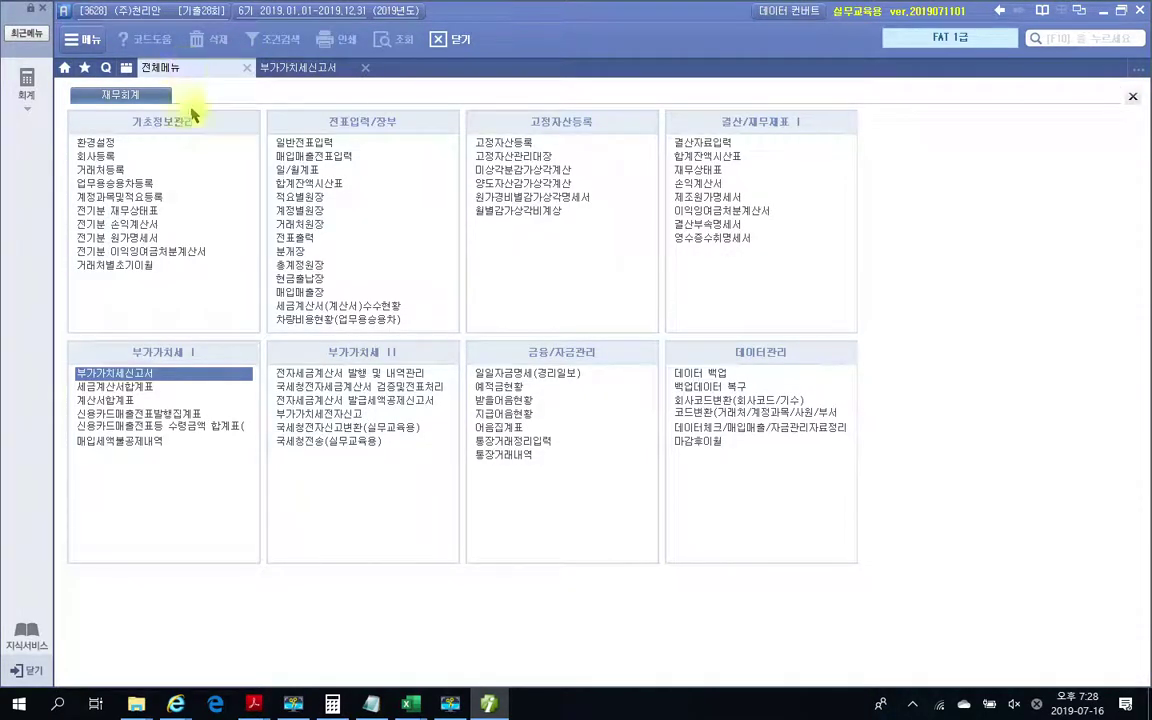
pyautogui.click(331, 145)
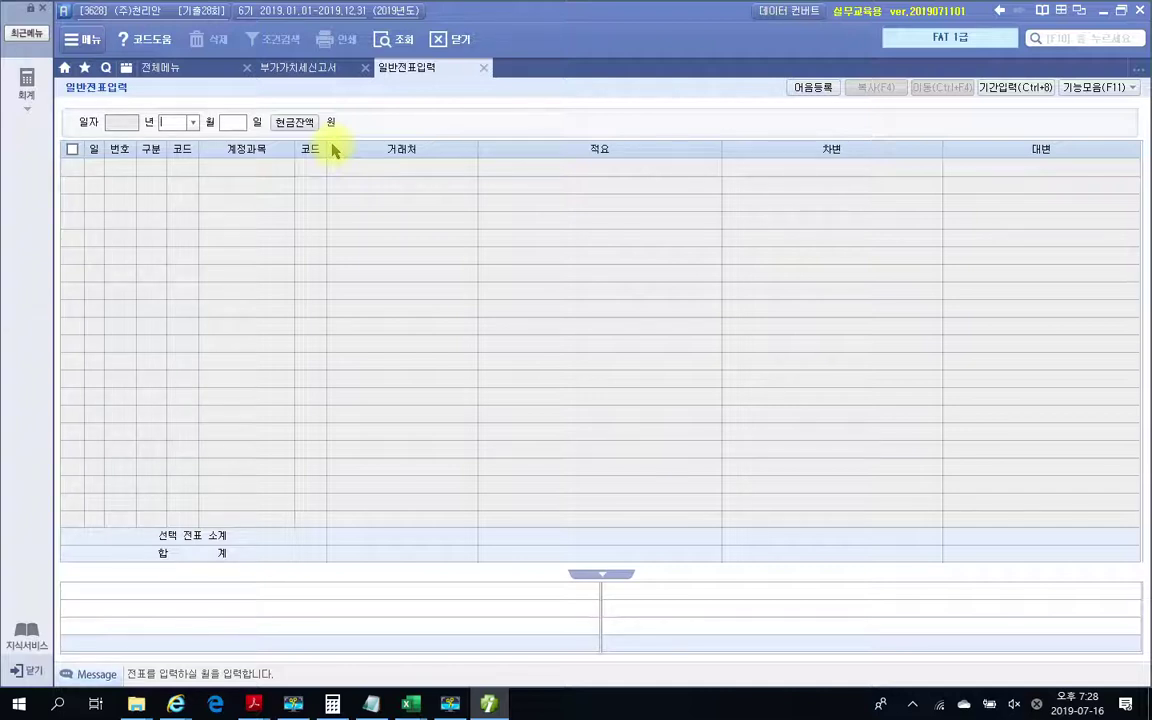
pyautogui.write('93')
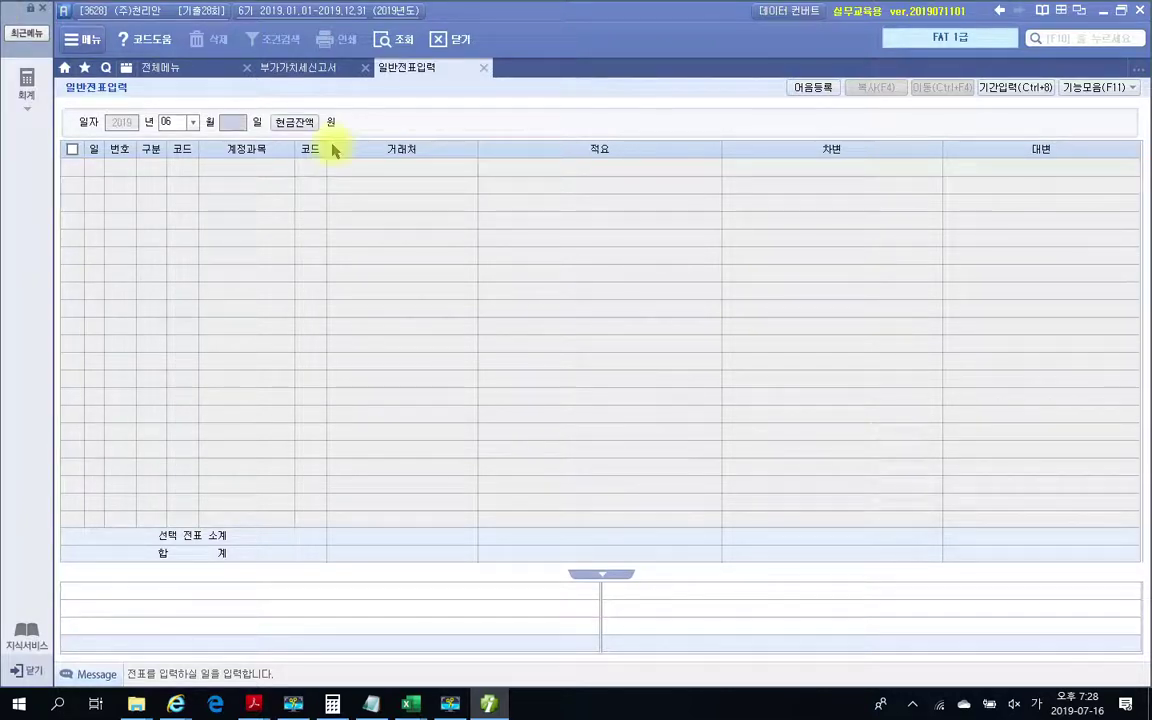
pyautogui.write('0')
pyautogui.press('Return')
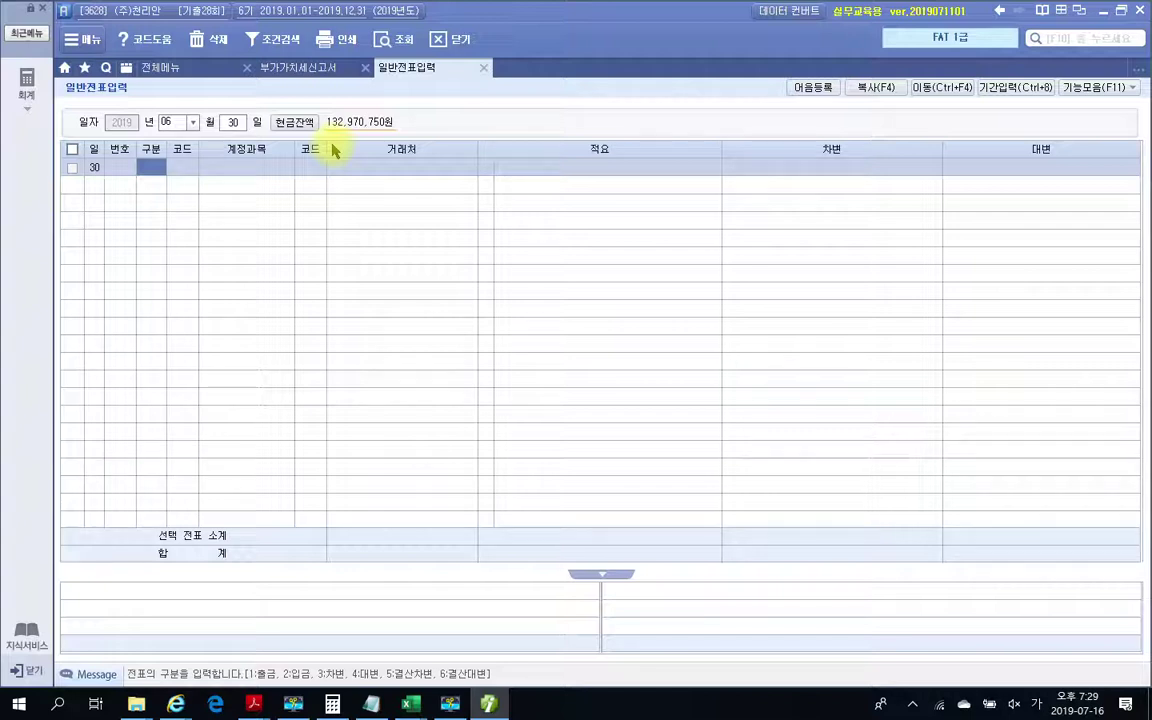
# - Start a 차변 line for 30 June with account 255 부가세예수금, leaving 거래처 and 적요 empty
pyautogui.write('3')
pyautogui.press('Return')
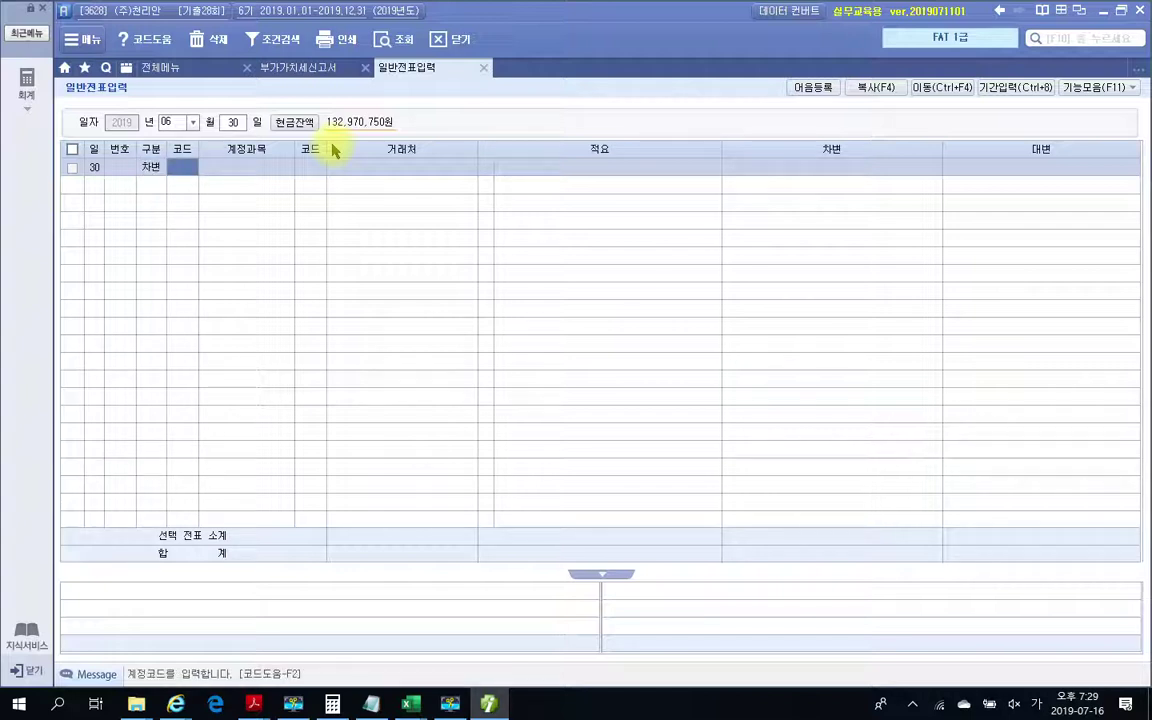
pyautogui.write('예수')
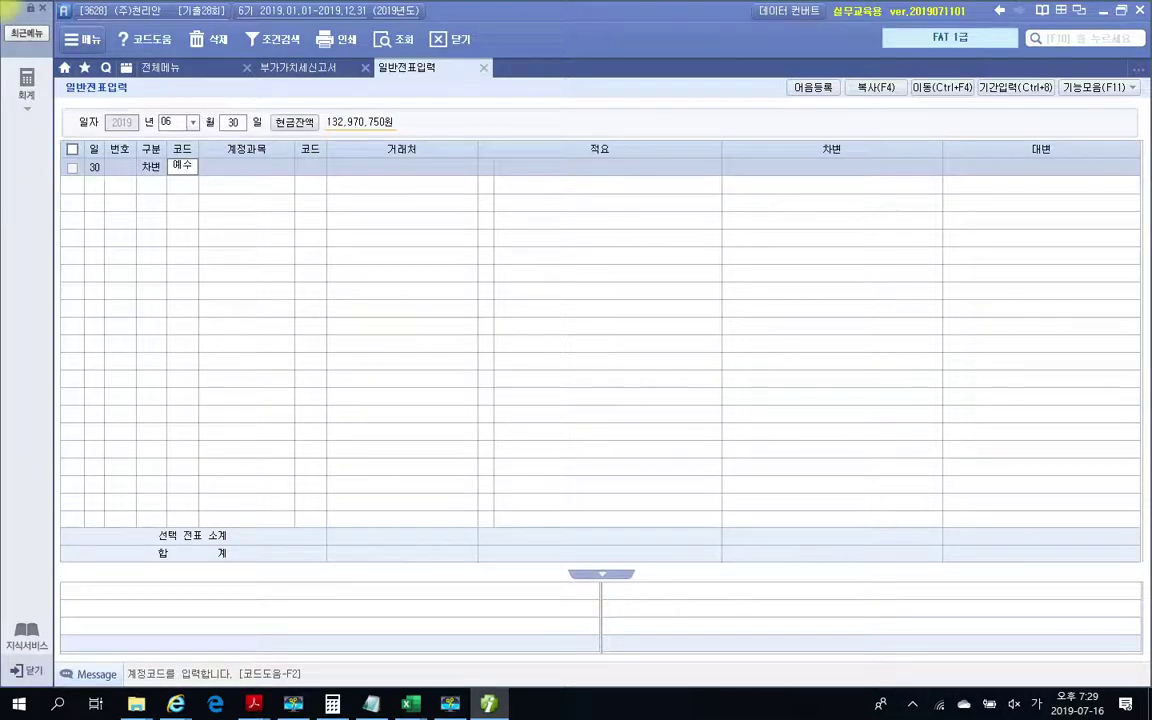
pyautogui.press('Return')
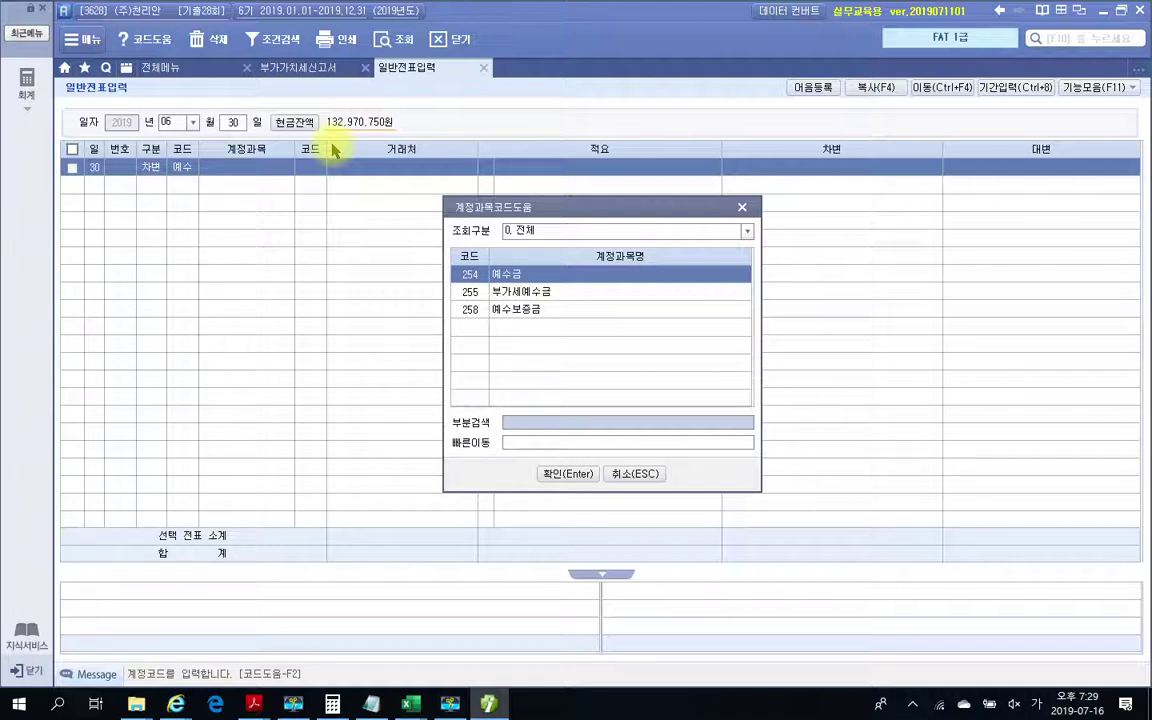
pyautogui.press('Down')
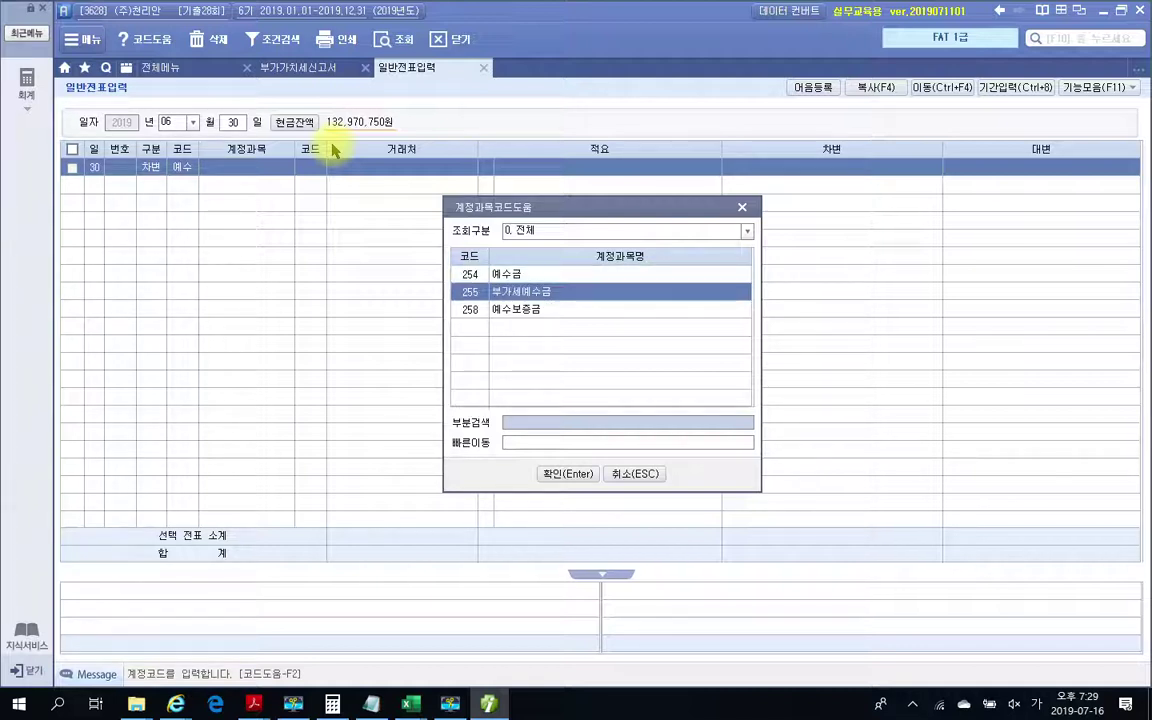
pyautogui.press('Return')
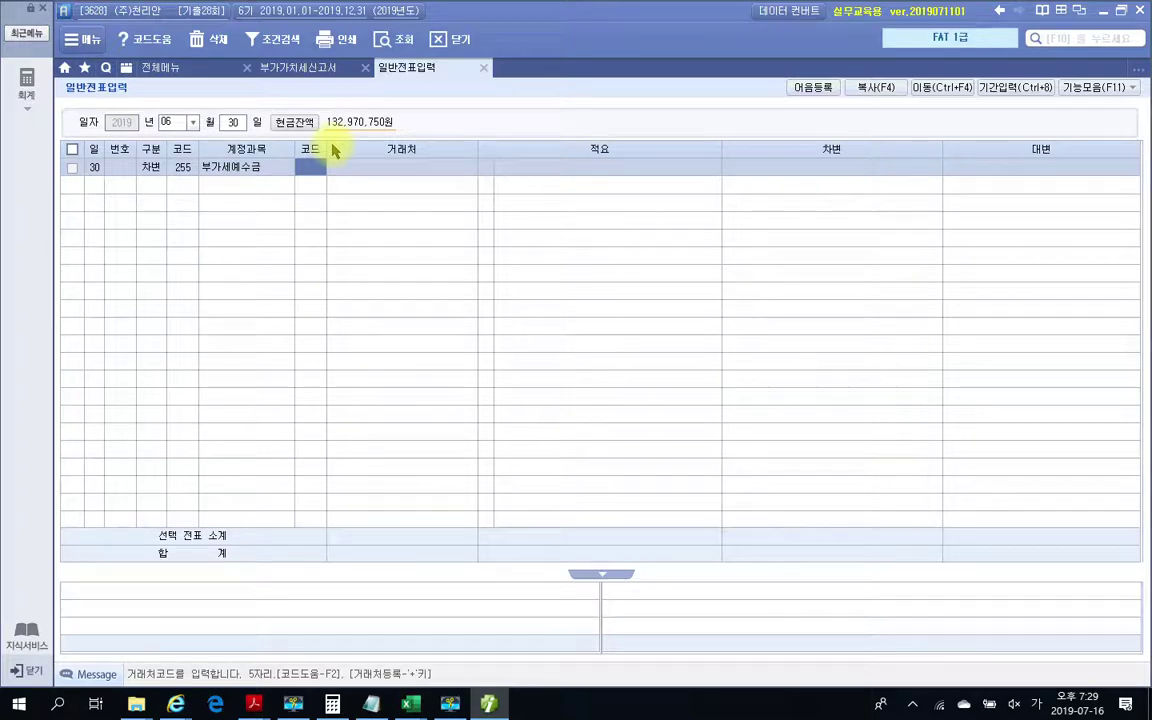
pyautogui.press('Return')
pyautogui.press('Return')
pyautogui.press('Return')
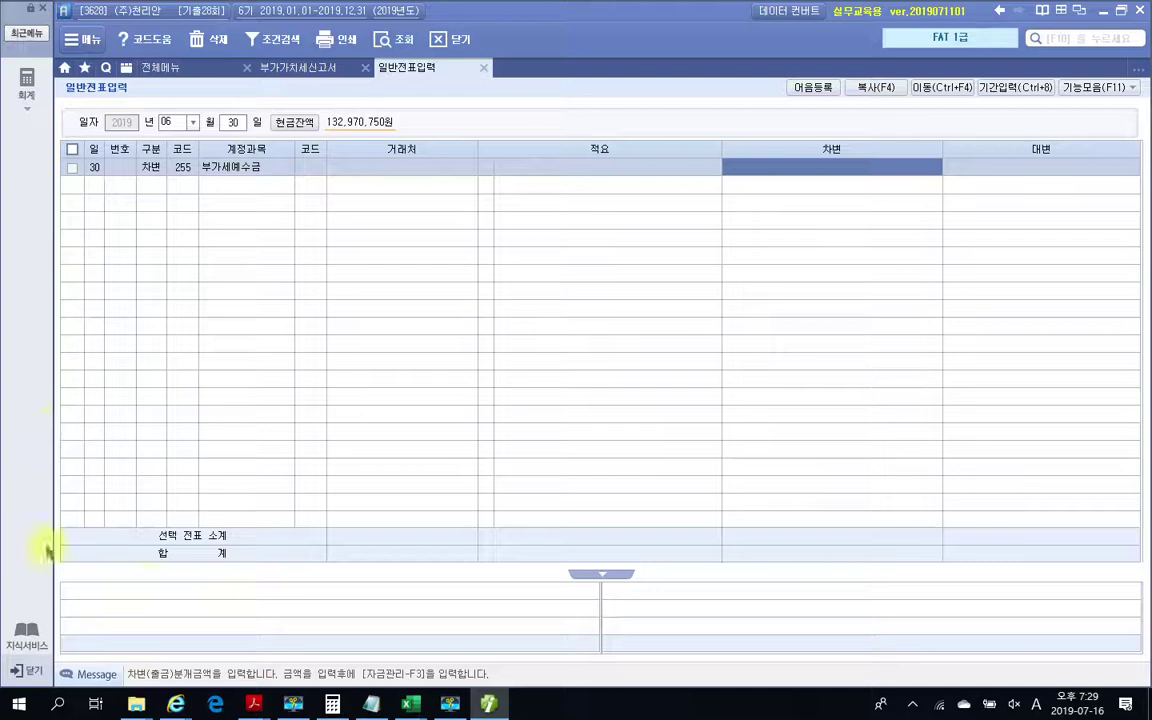
# - Copy the 매출세 amount from 부가가치세신고서 and enter 13,142,909 as the debit amount of the 부가세예수금 line
pyautogui.click(277, 70)
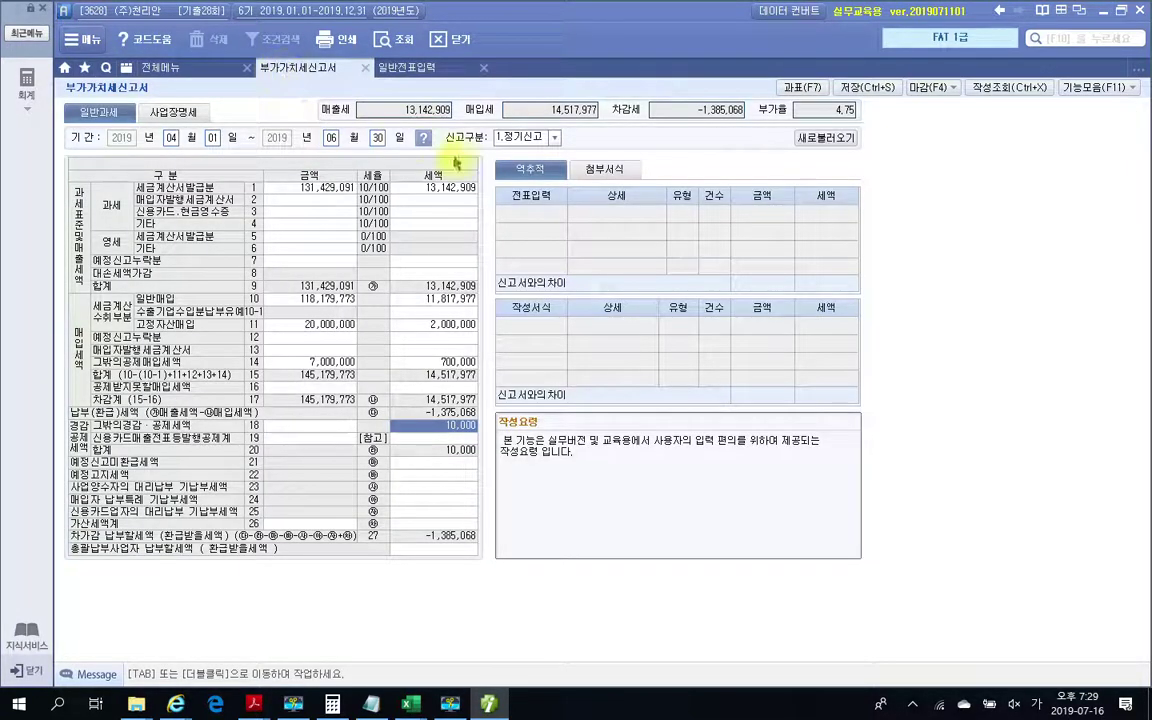
pyautogui.click(407, 116)
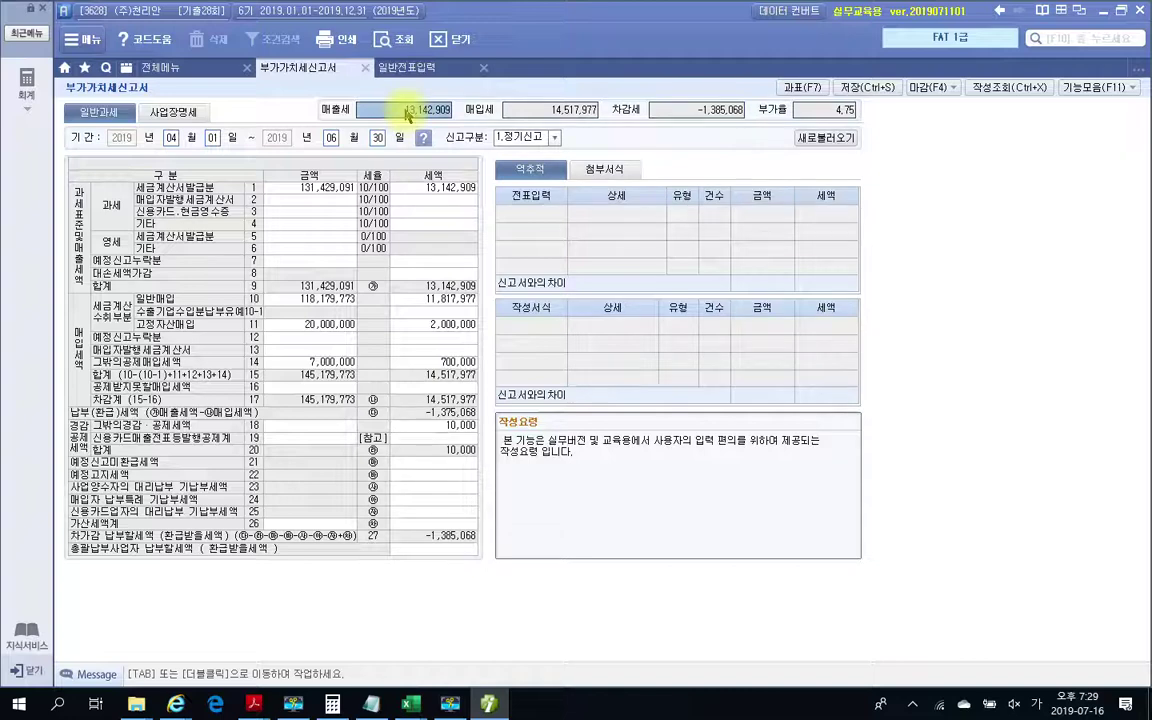
pyautogui.rightClick(407, 116)
pyautogui.click(427, 122)
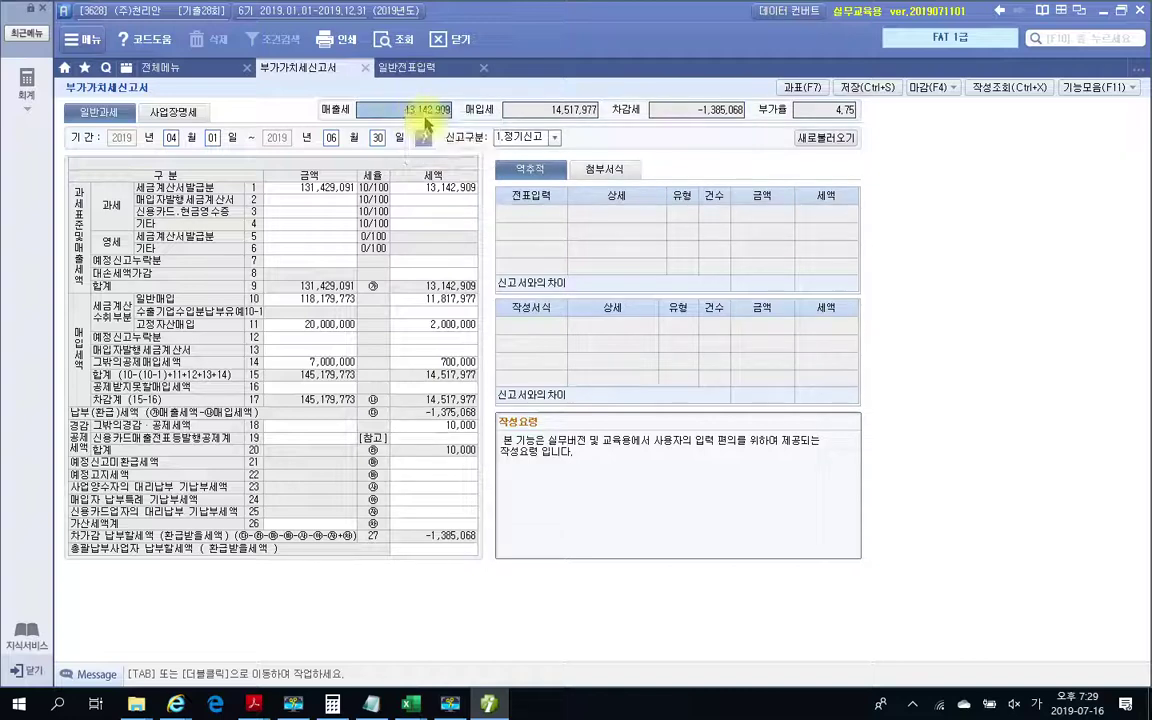
pyautogui.click(407, 70)
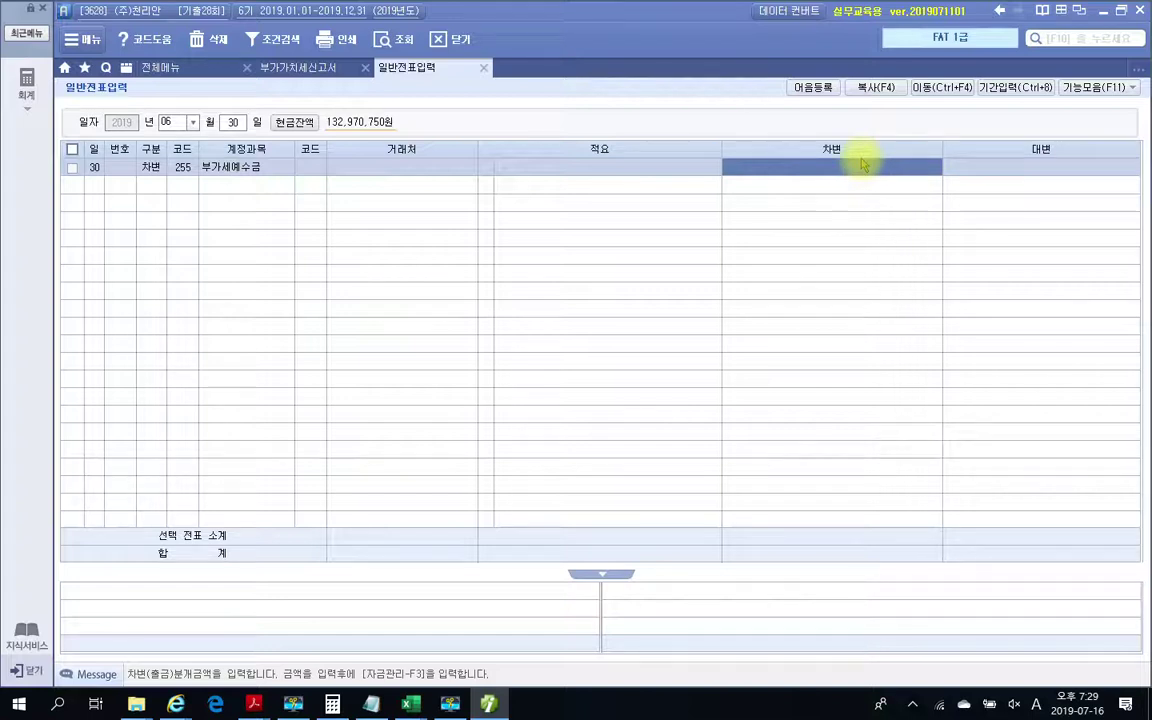
pyautogui.write('13,142,909')
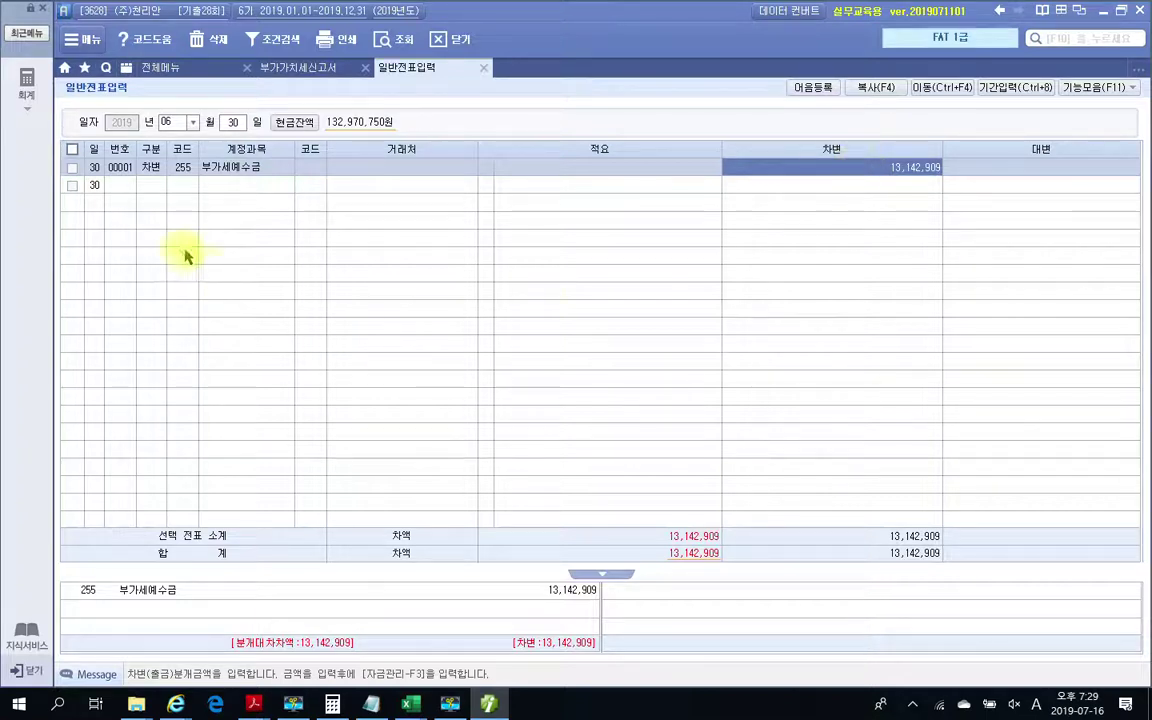
# - Add a 대변 line with account 135 부가세대급금, leaving 거래처 and 적요 empty
pyautogui.click(120, 186)
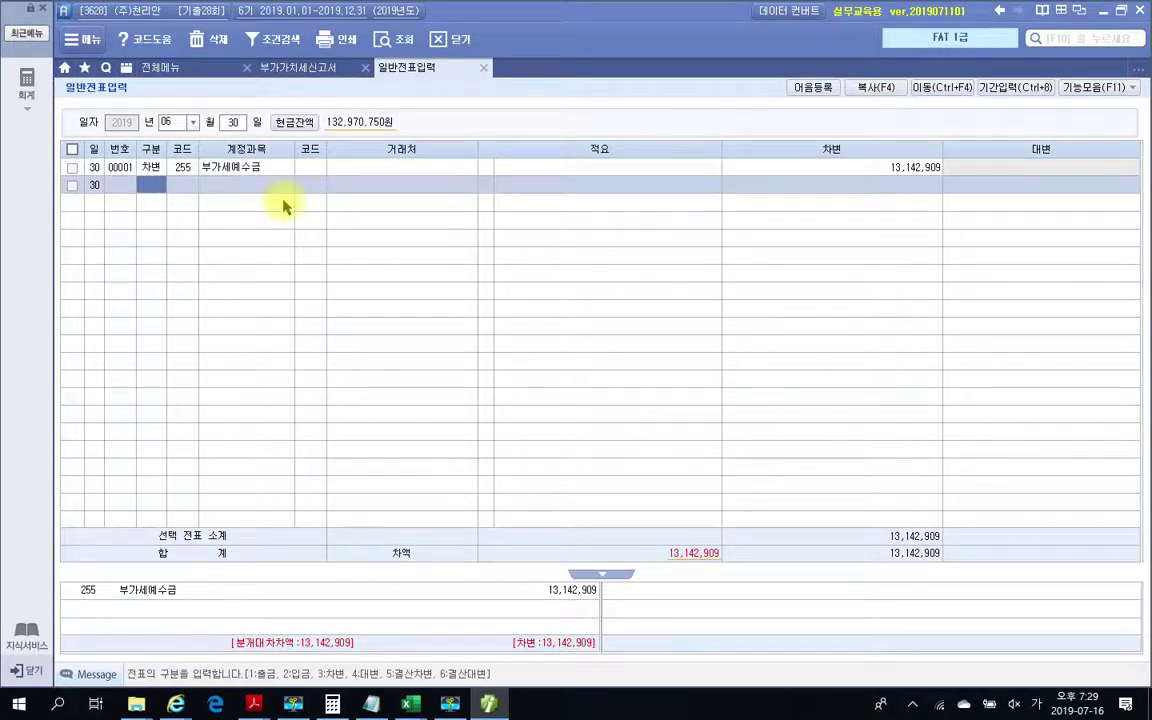
pyautogui.write('4')
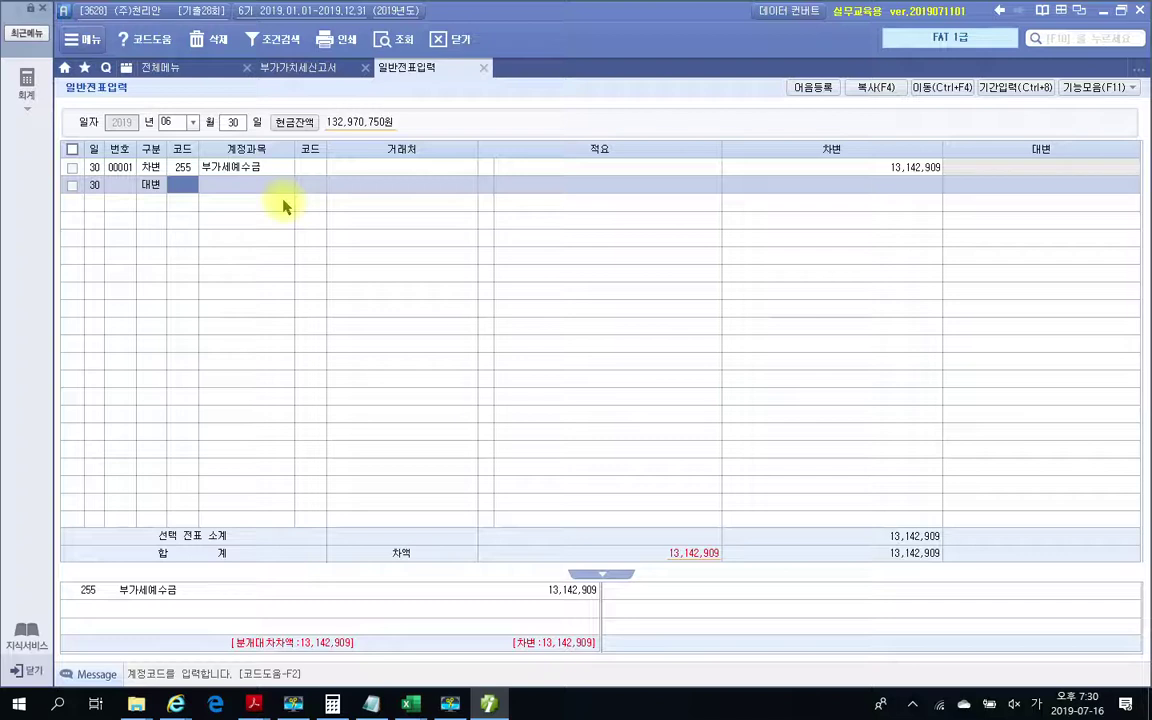
pyautogui.write('135')
pyautogui.press('Return')
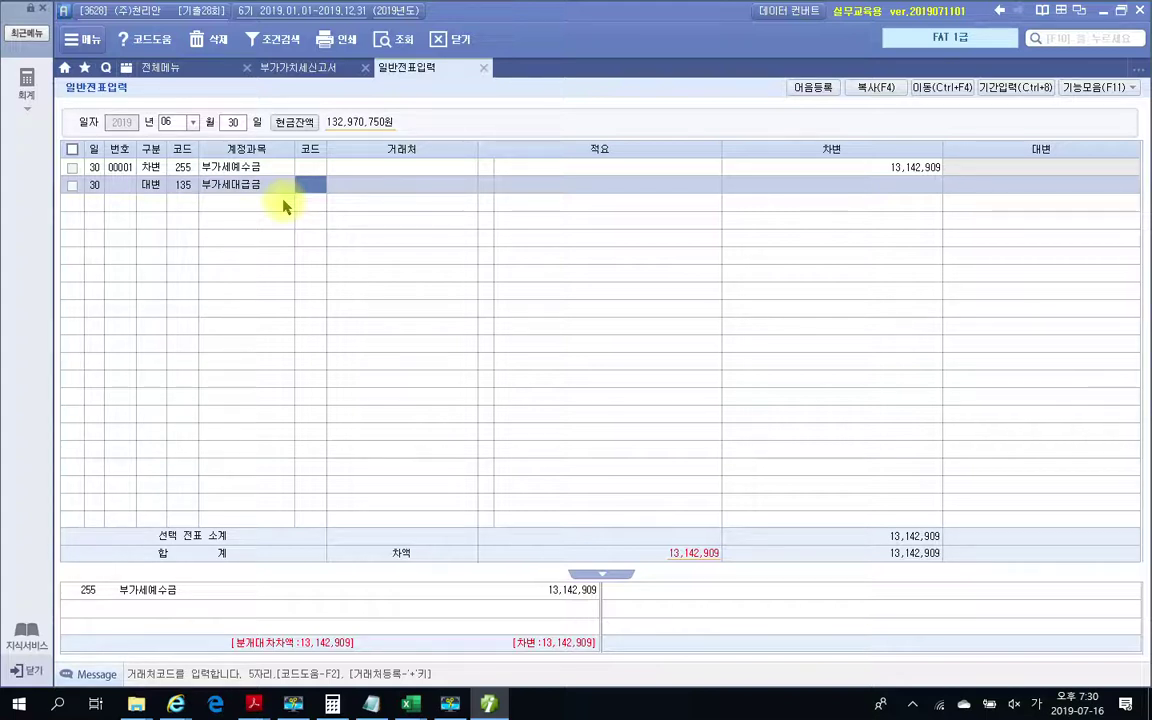
pyautogui.press('Return')
pyautogui.press('Return')
pyautogui.press('Return')
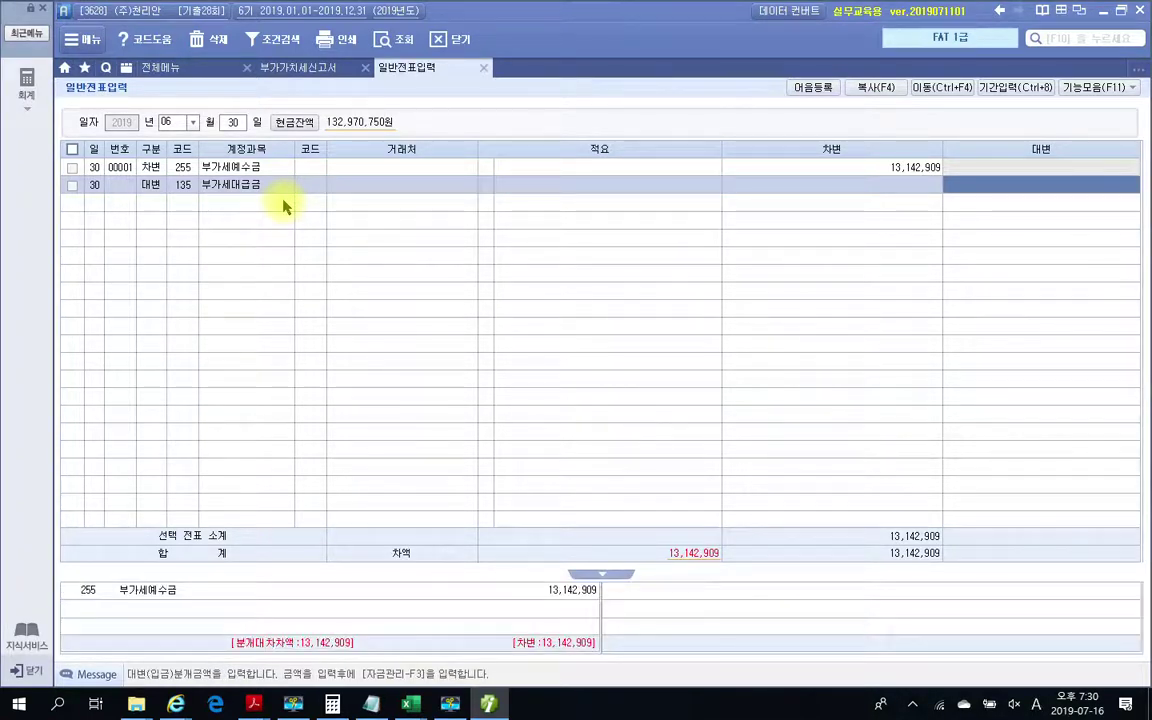
# - Copy the 매입세 amount from 부가가치세신고서 and enter 14,517,977 as the credit amount of the 부가세대급금 line
pyautogui.click(311, 76)
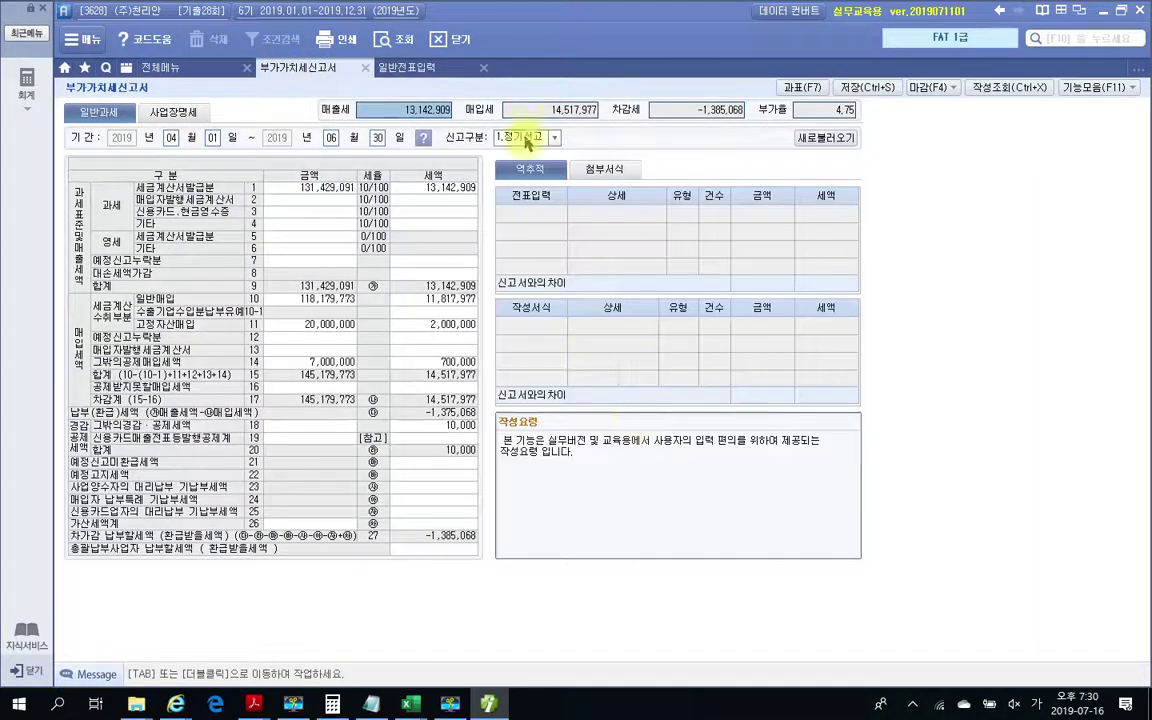
pyautogui.click(549, 110)
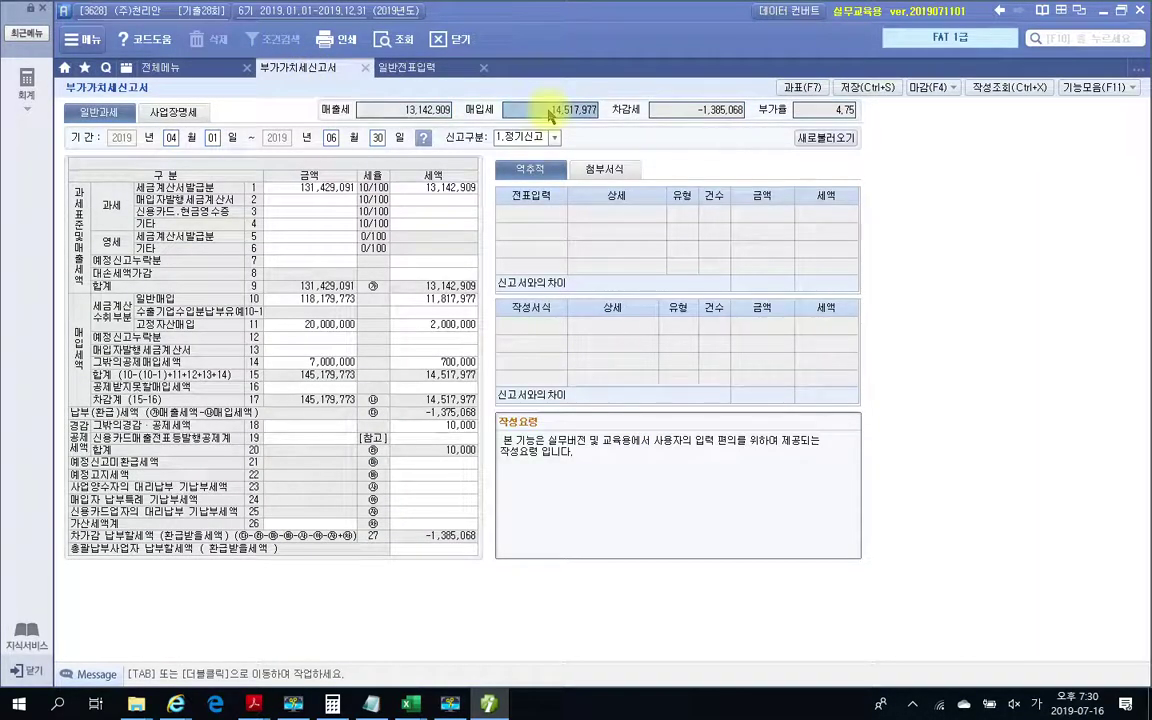
pyautogui.rightClick(549, 113)
pyautogui.click(576, 116)
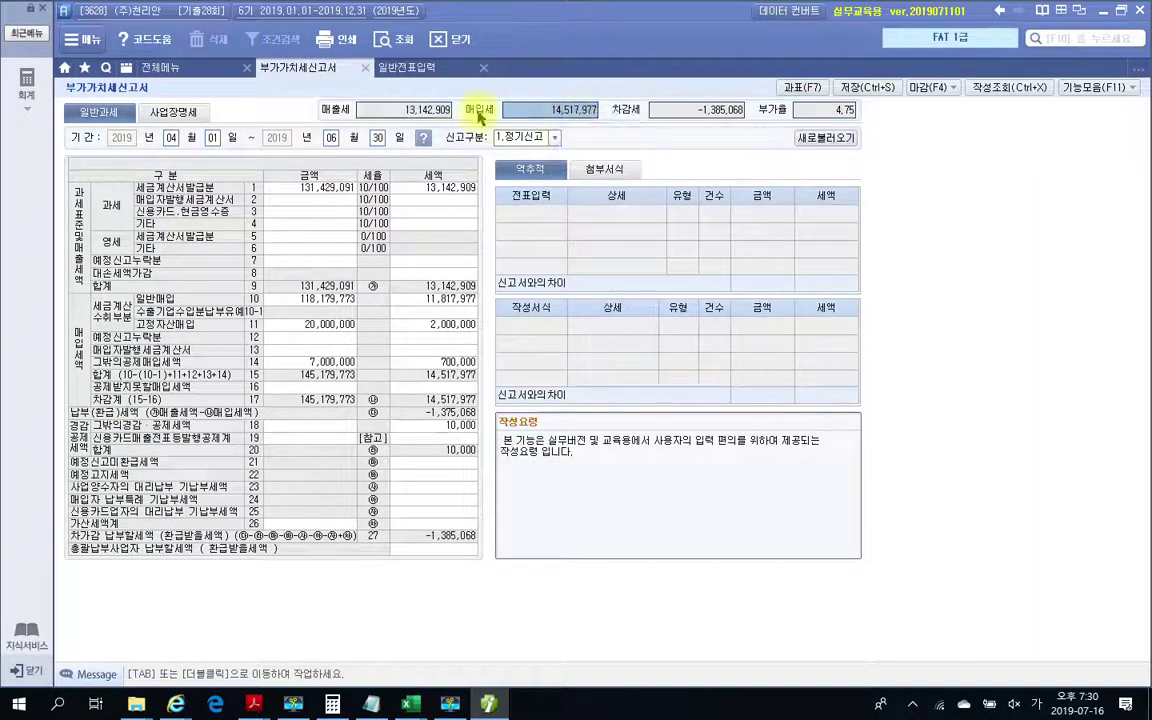
pyautogui.click(408, 68)
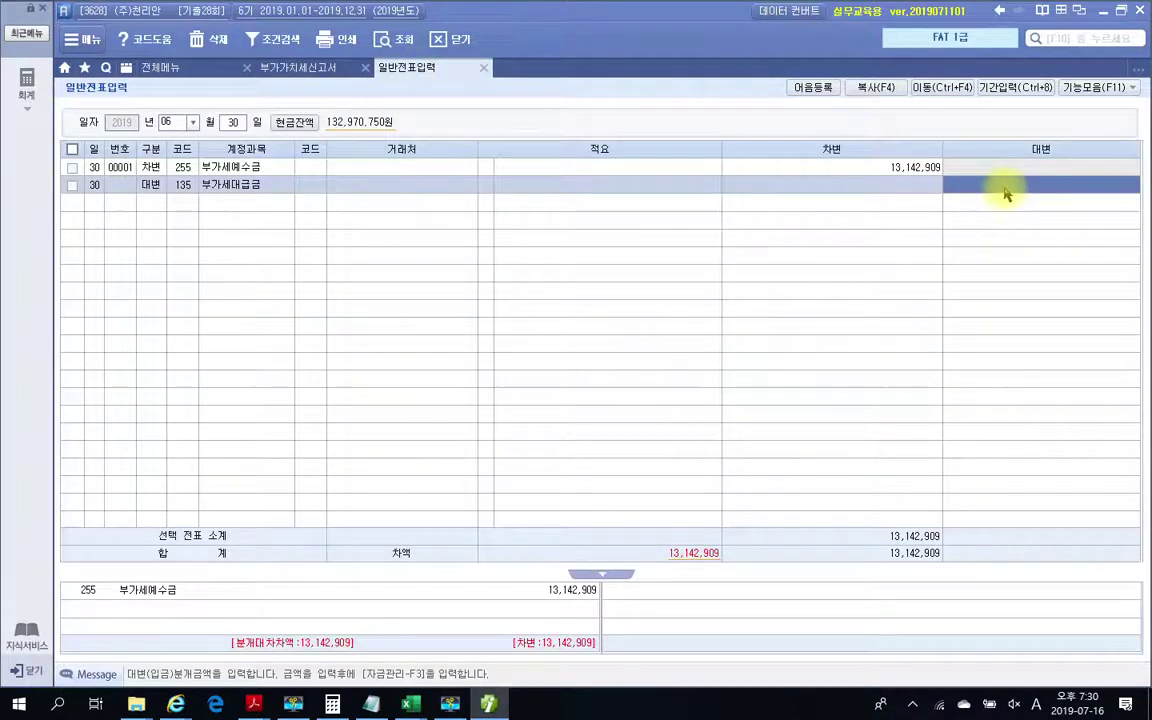
pyautogui.write('14,517,977')
pyautogui.press('Return')
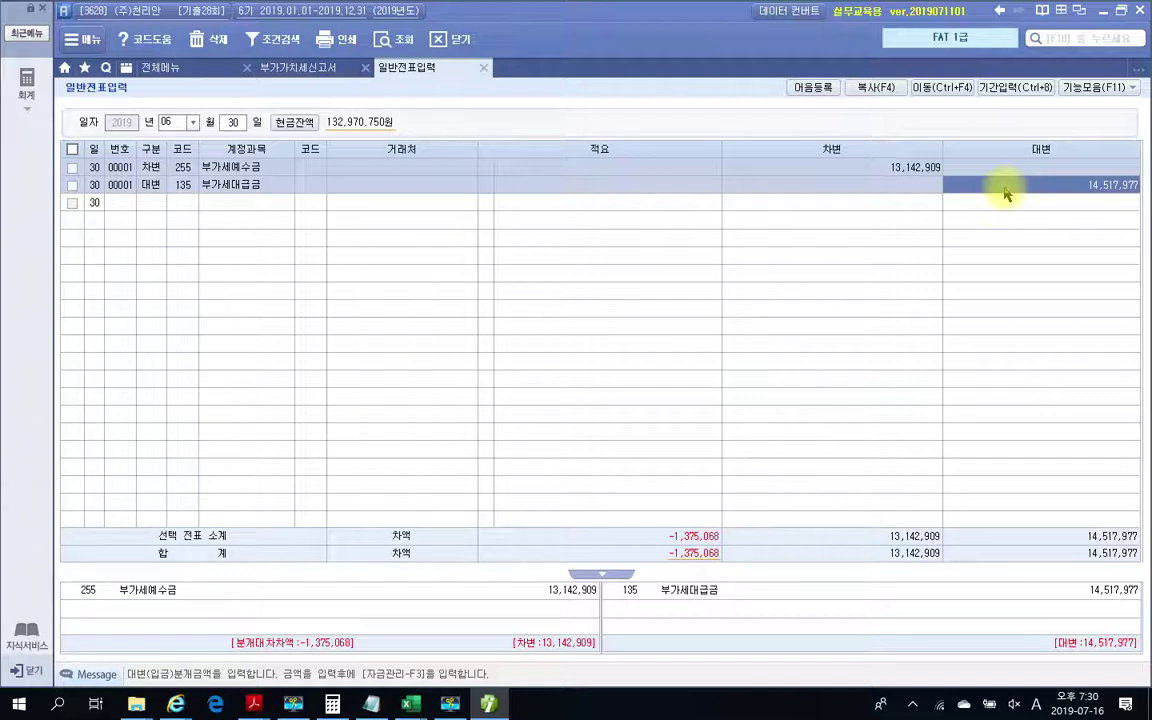
# - Add a third voucher line as 차변 with account 120 미수금
pyautogui.click(147, 207)
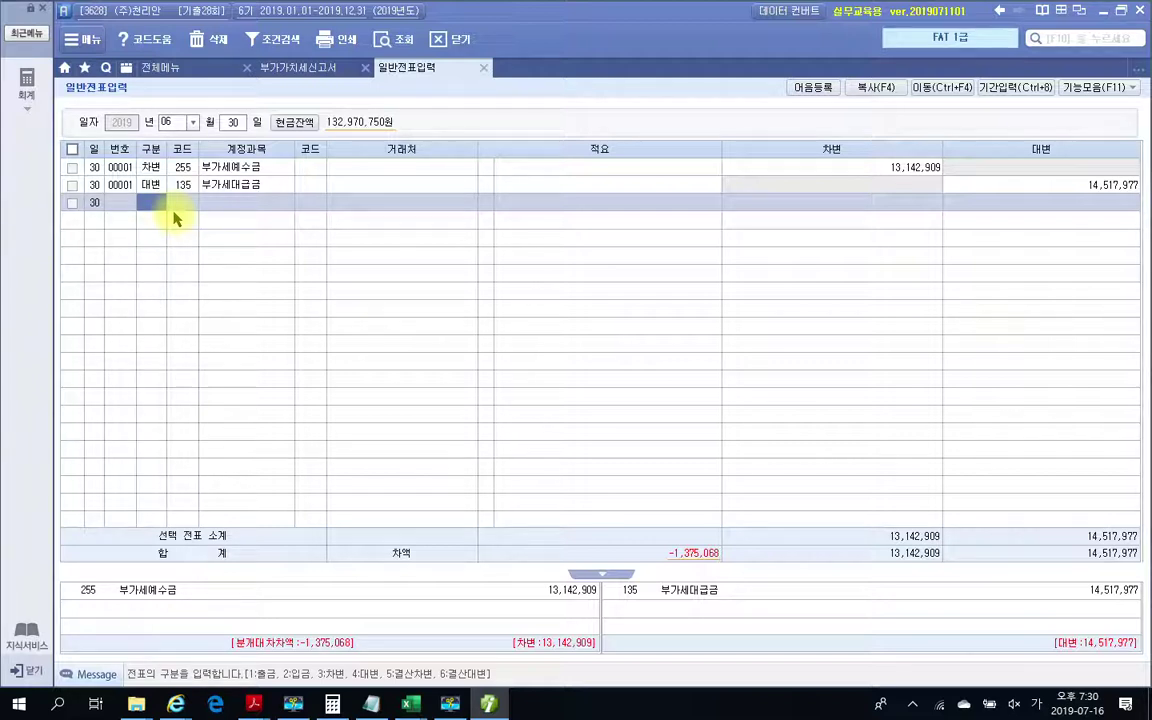
pyautogui.write('3')
pyautogui.press('Return')
pyautogui.write('미수')
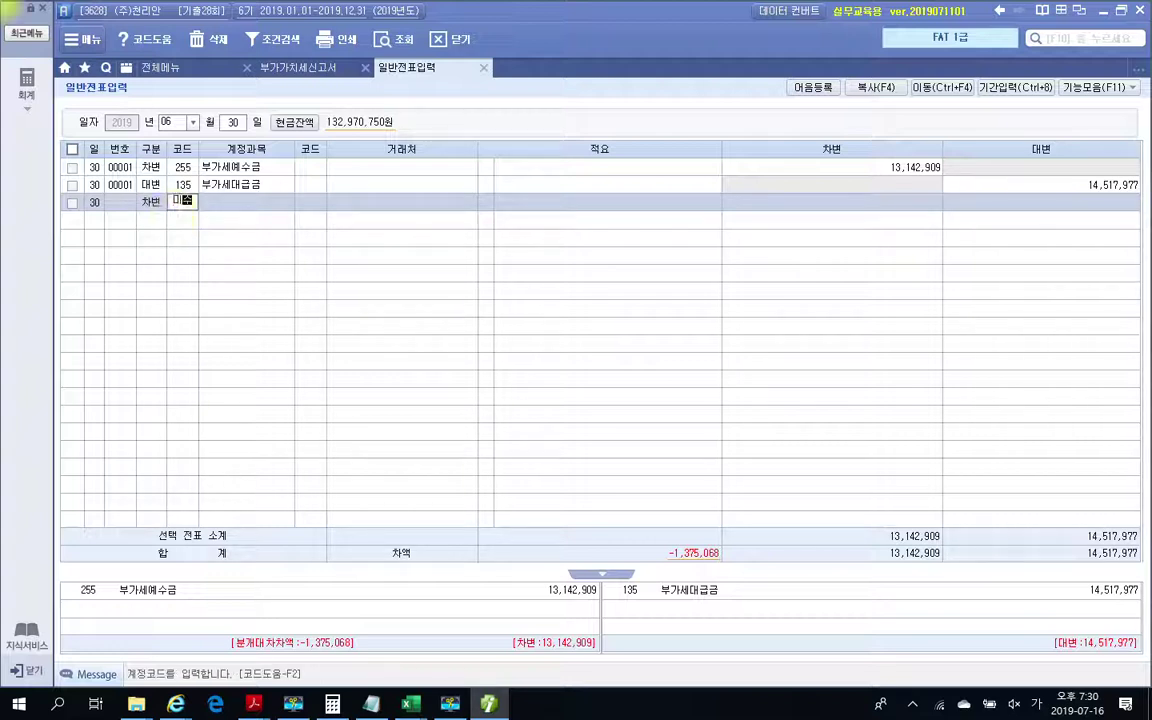
pyautogui.press('Return')
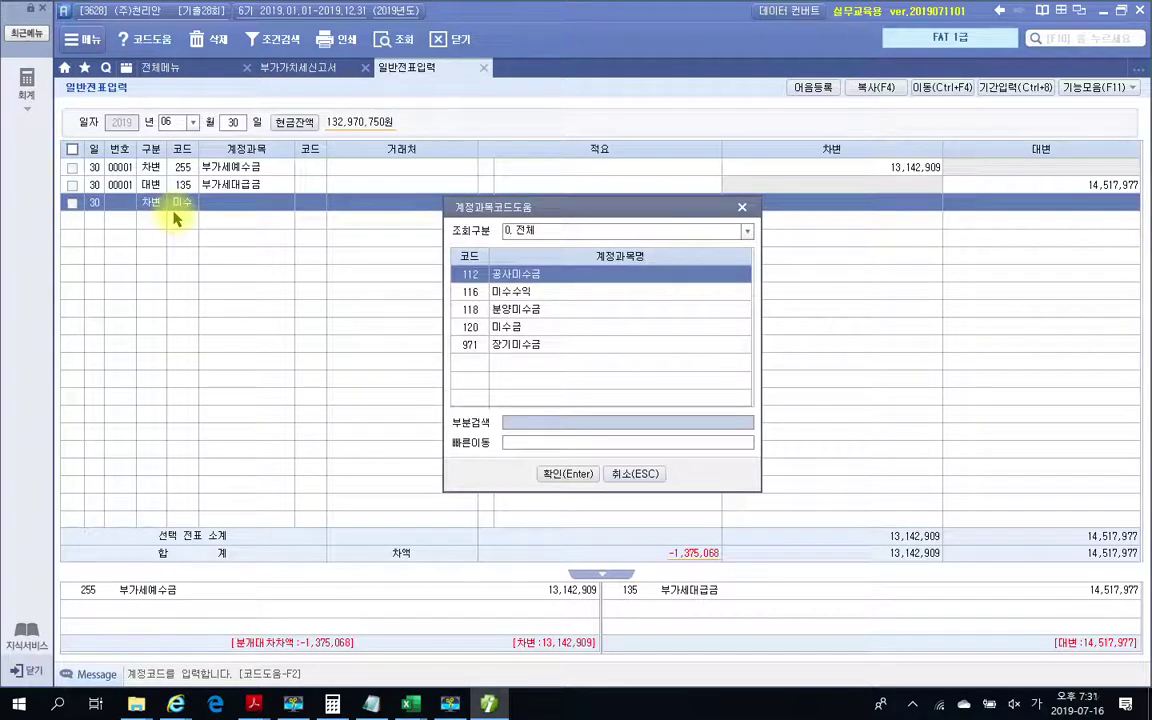
pyautogui.press('Down')
pyautogui.press('Down')
pyautogui.press('Down')
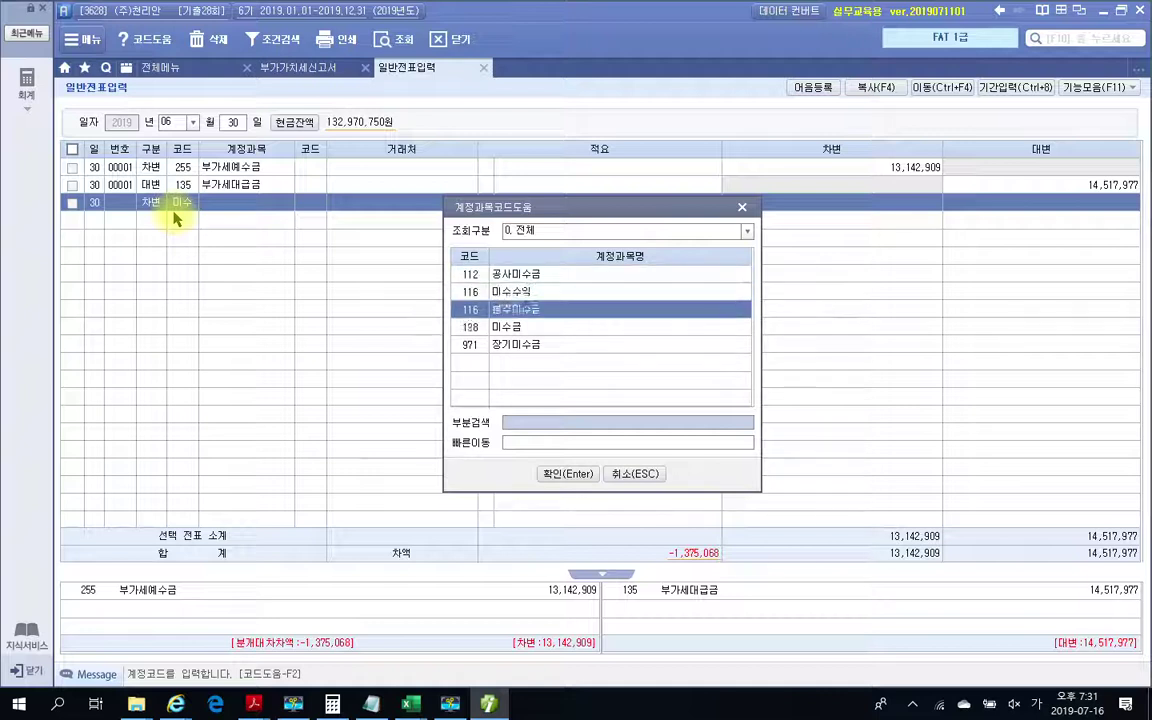
pyautogui.press('Return')
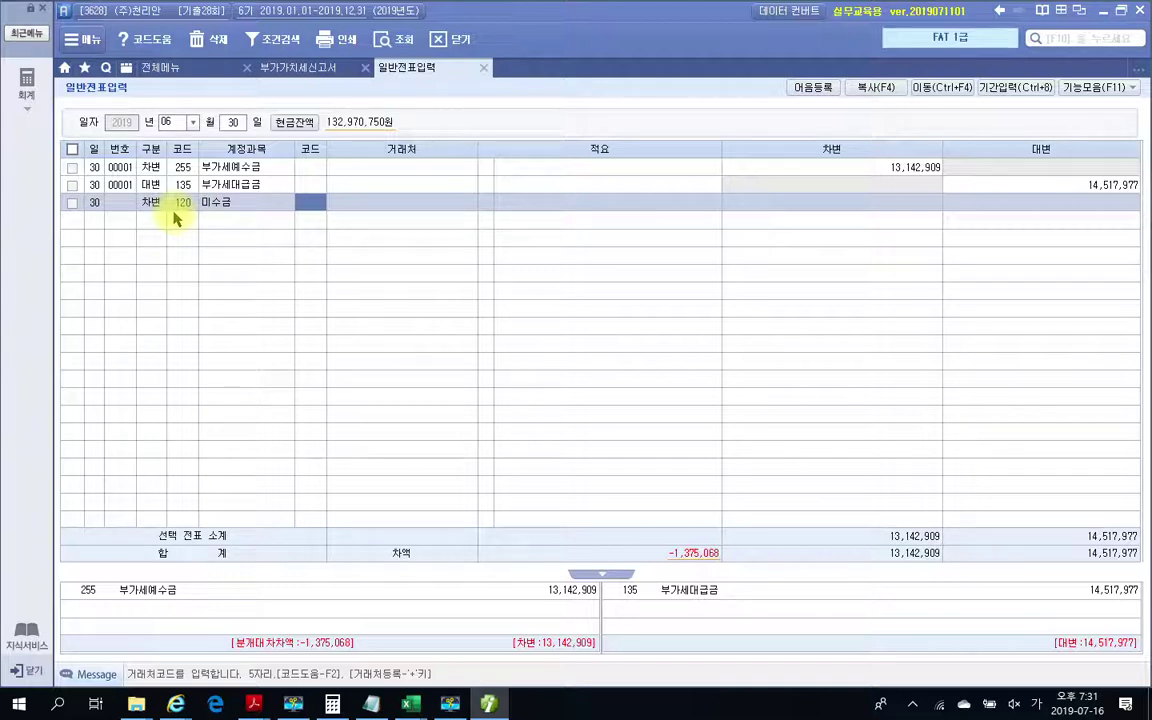
# - Set 구로세무서 as the 거래처 of the 미수금 line and leave its 적요 empty
pyautogui.write('세무')
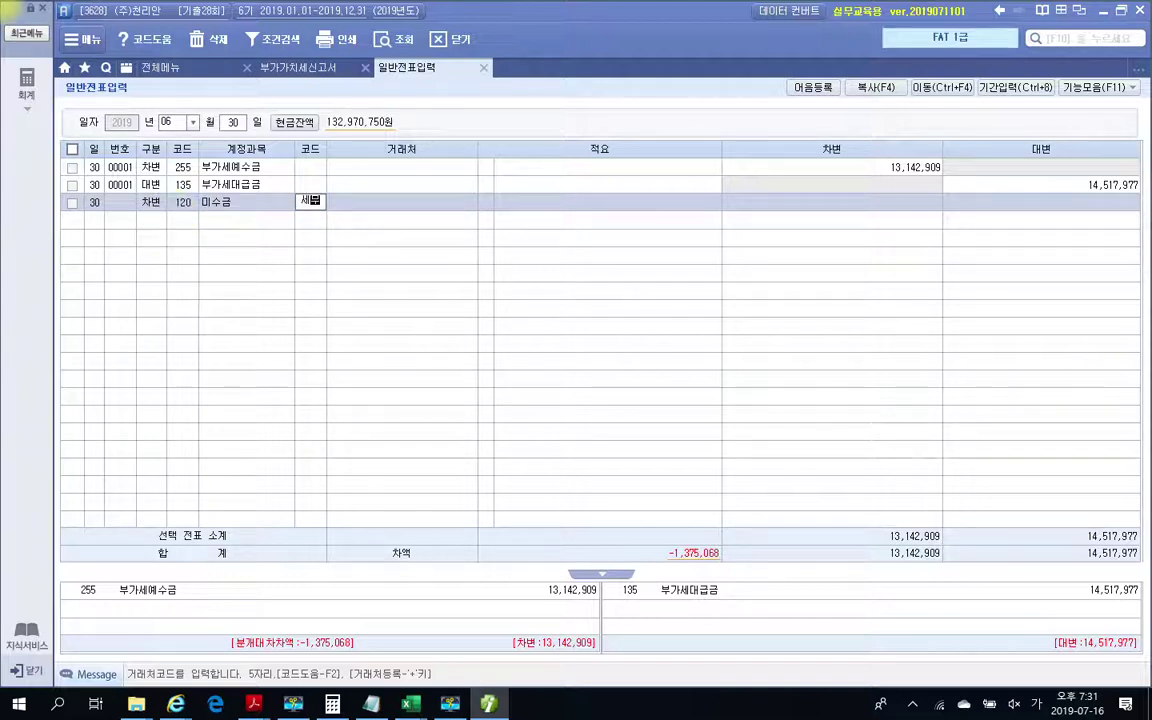
pyautogui.press('Return')
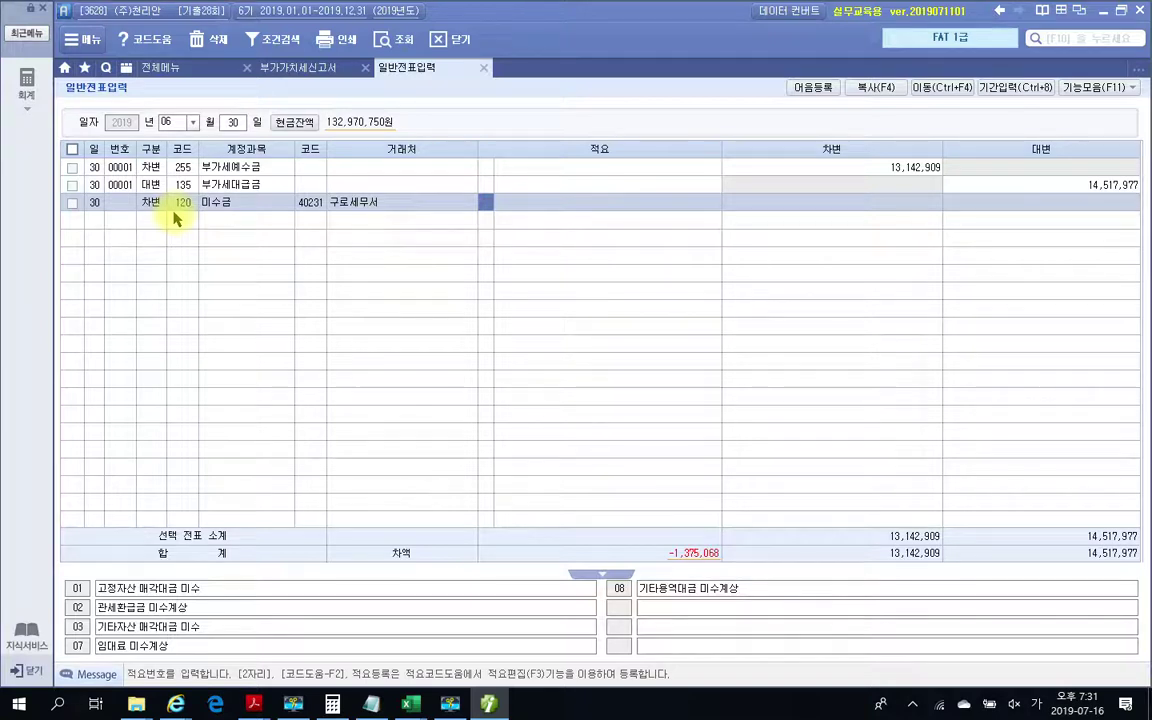
pyautogui.press('Return')
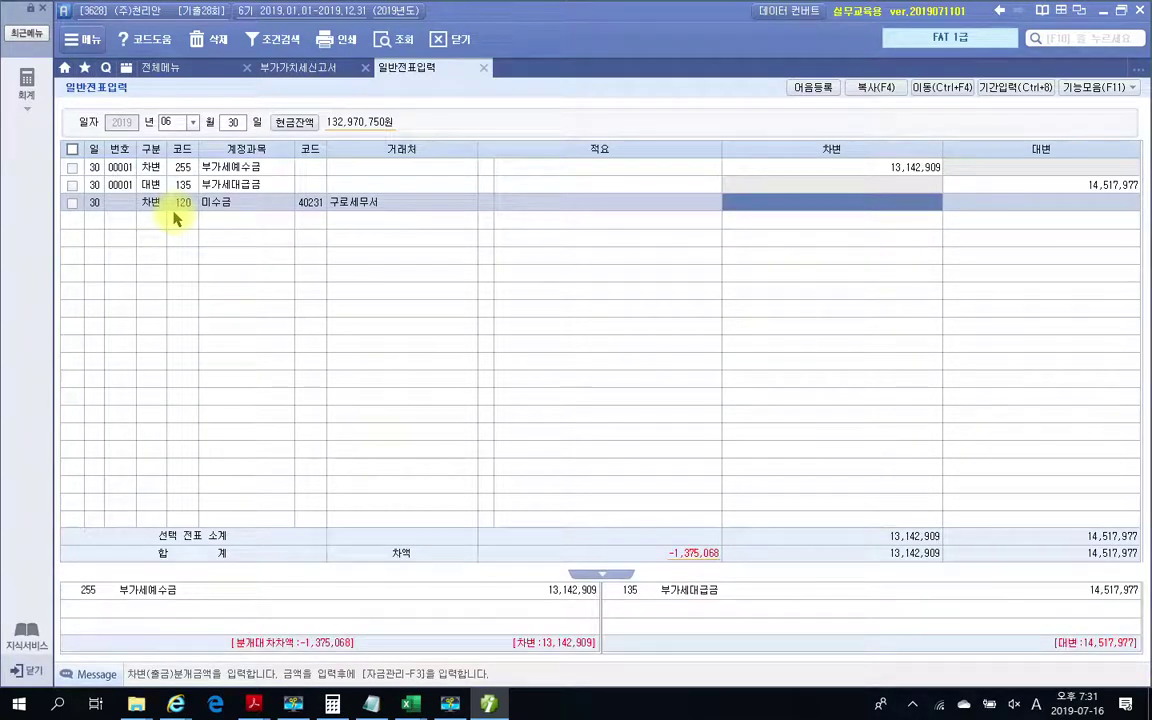
# - Copy the 차감세 amount from 부가가치세신고서 and enter -1,385,068 as the debit amount of the 미수금 line
pyautogui.click(285, 68)
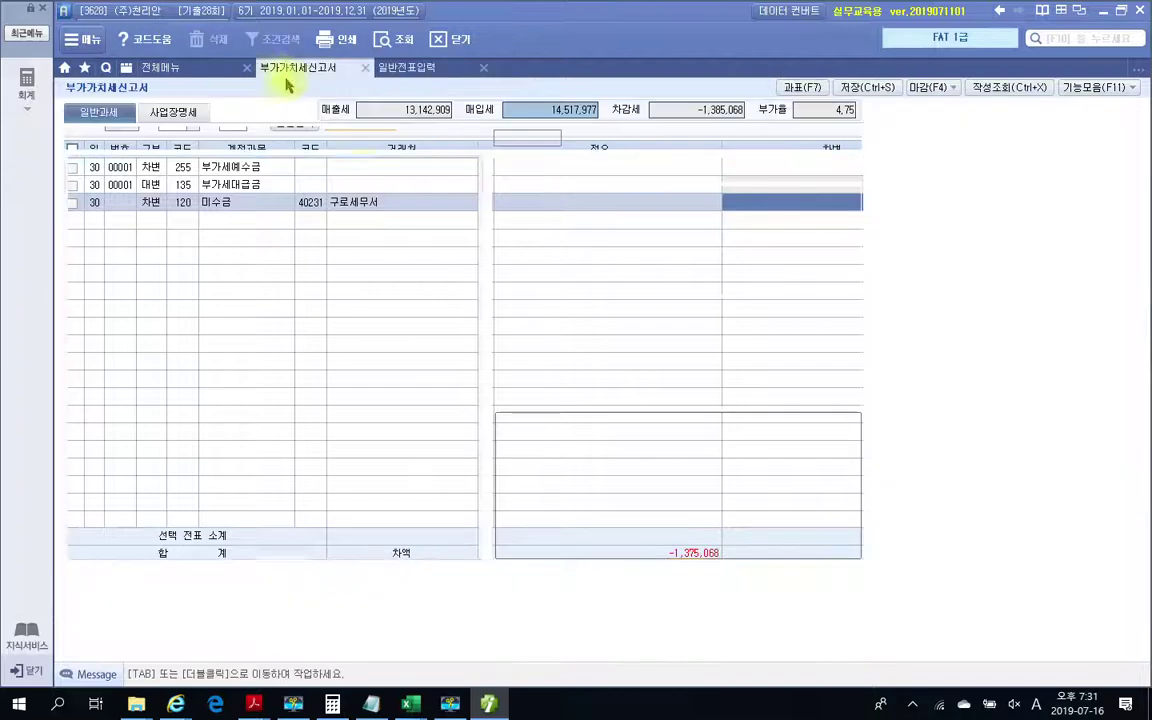
pyautogui.click(663, 112)
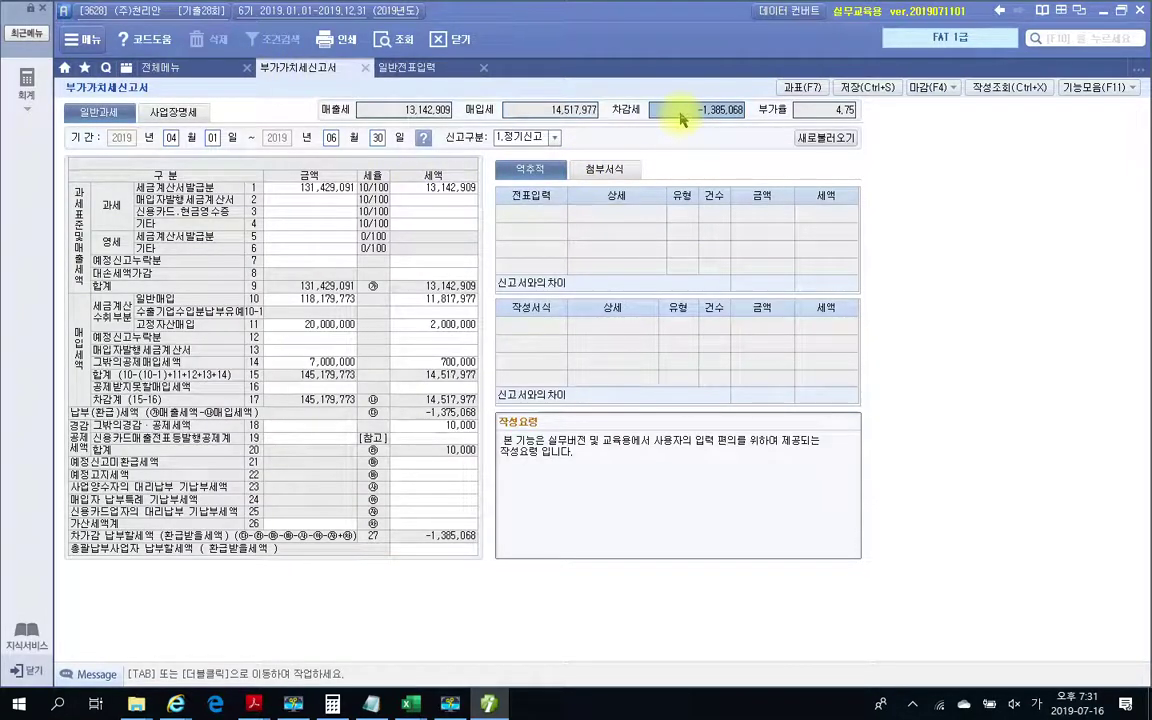
pyautogui.rightClick(684, 116)
pyautogui.click(711, 125)
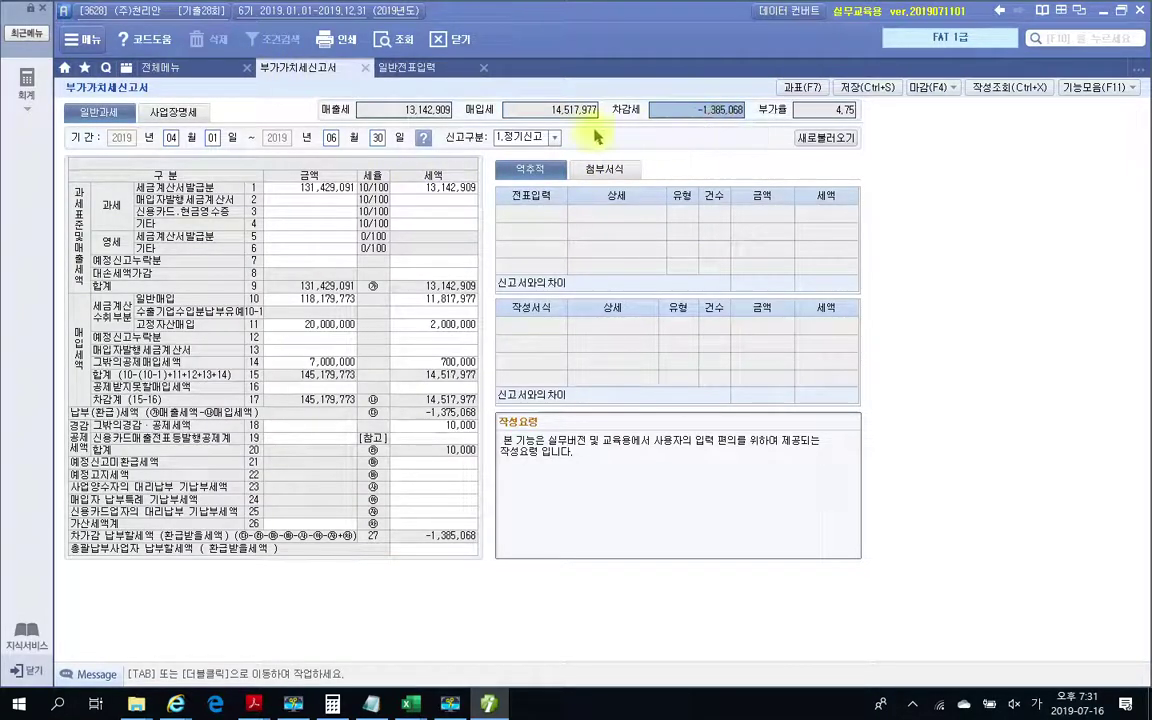
pyautogui.click(395, 67)
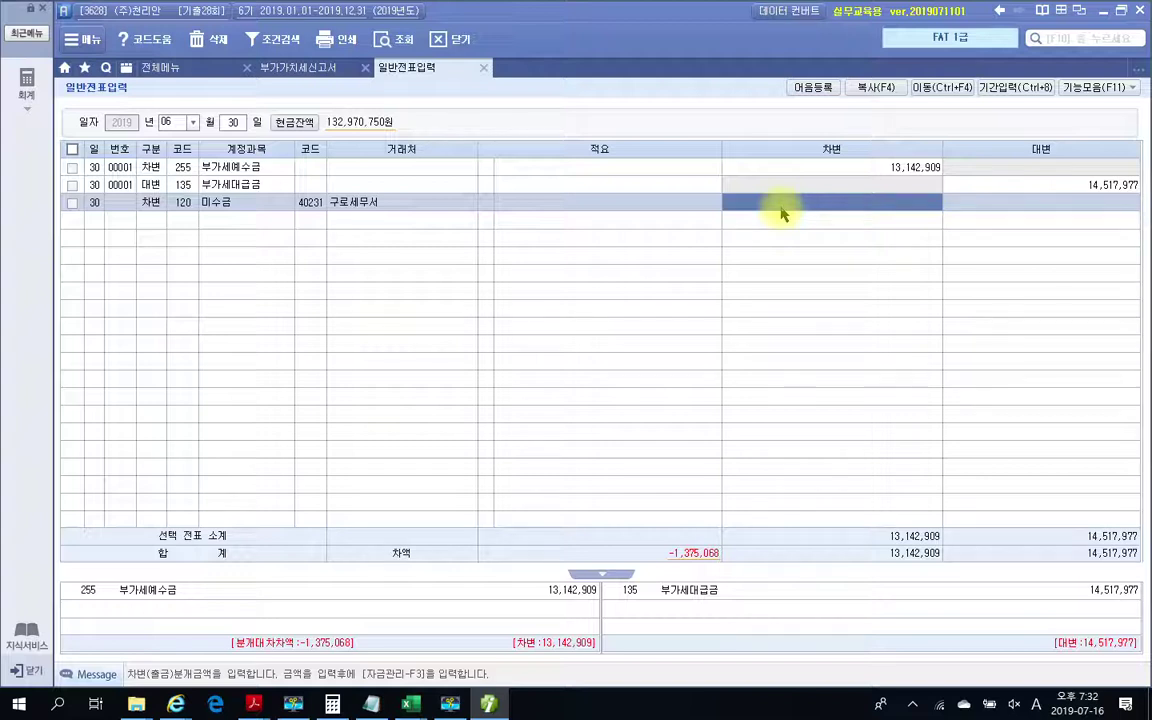
pyautogui.hotkey('ctrl', 'v')
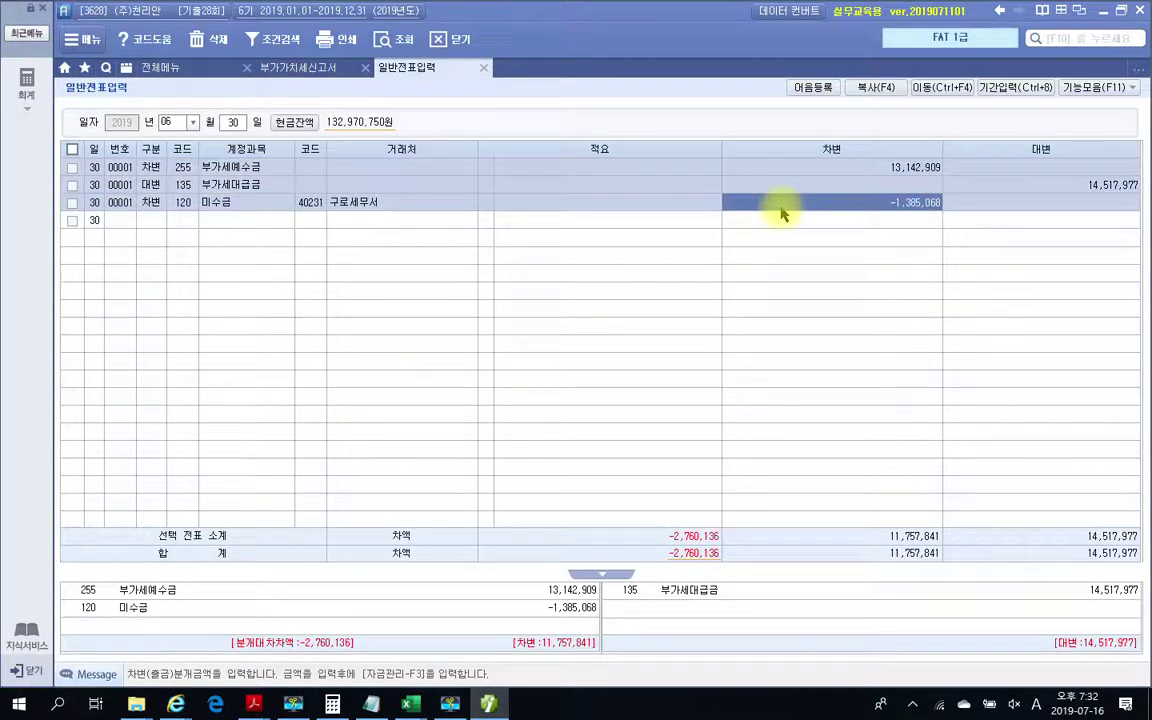
pyautogui.press('Return')
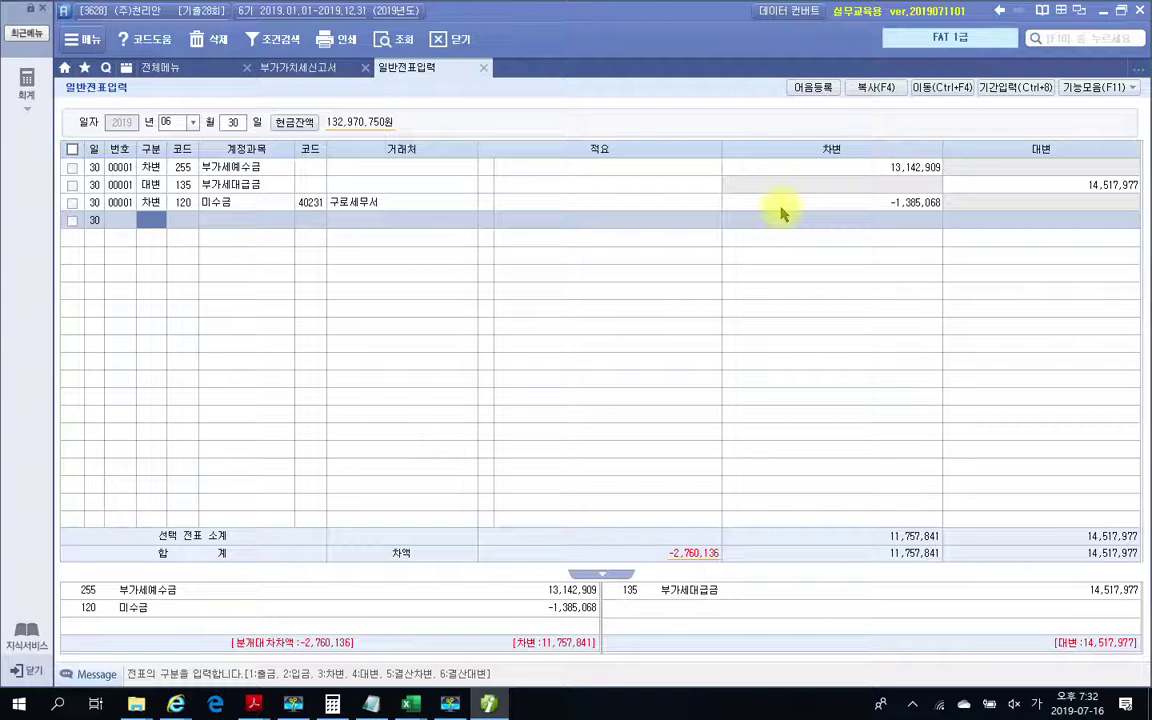
# - Remove the minus sign from the 미수금 line's debit amount, making it 1,385,068, and check the voucher's 차액
pyautogui.click(892, 203)
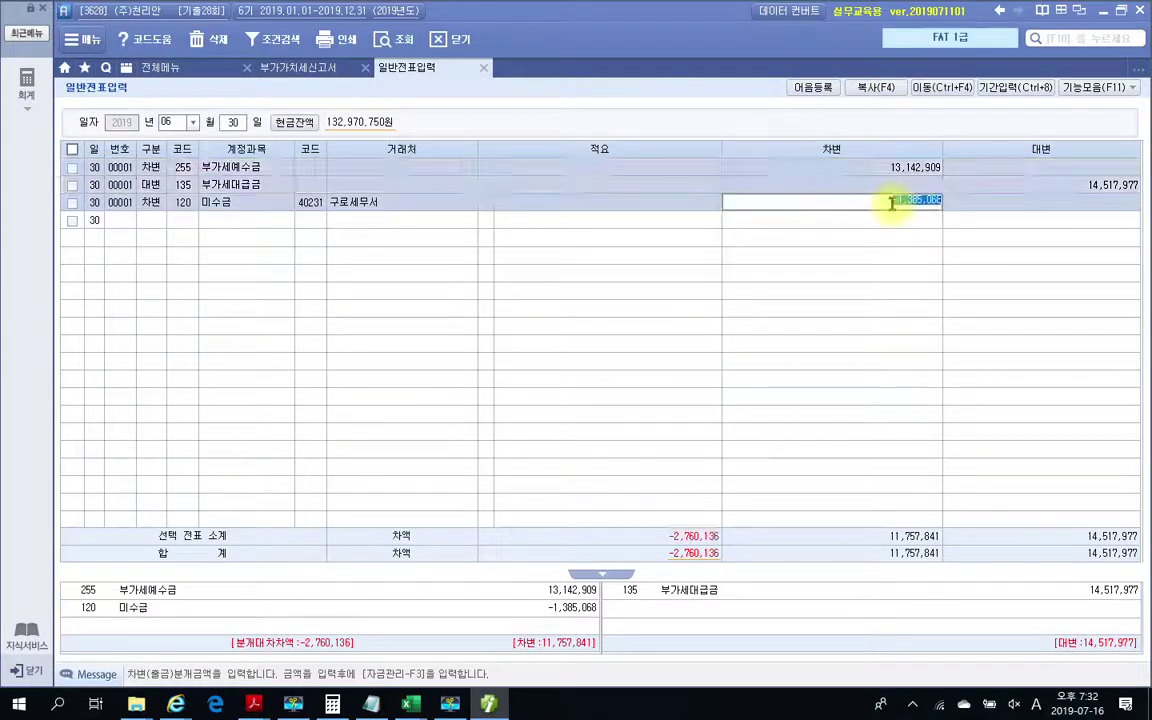
pyautogui.click(892, 203)
pyautogui.press('Delete')
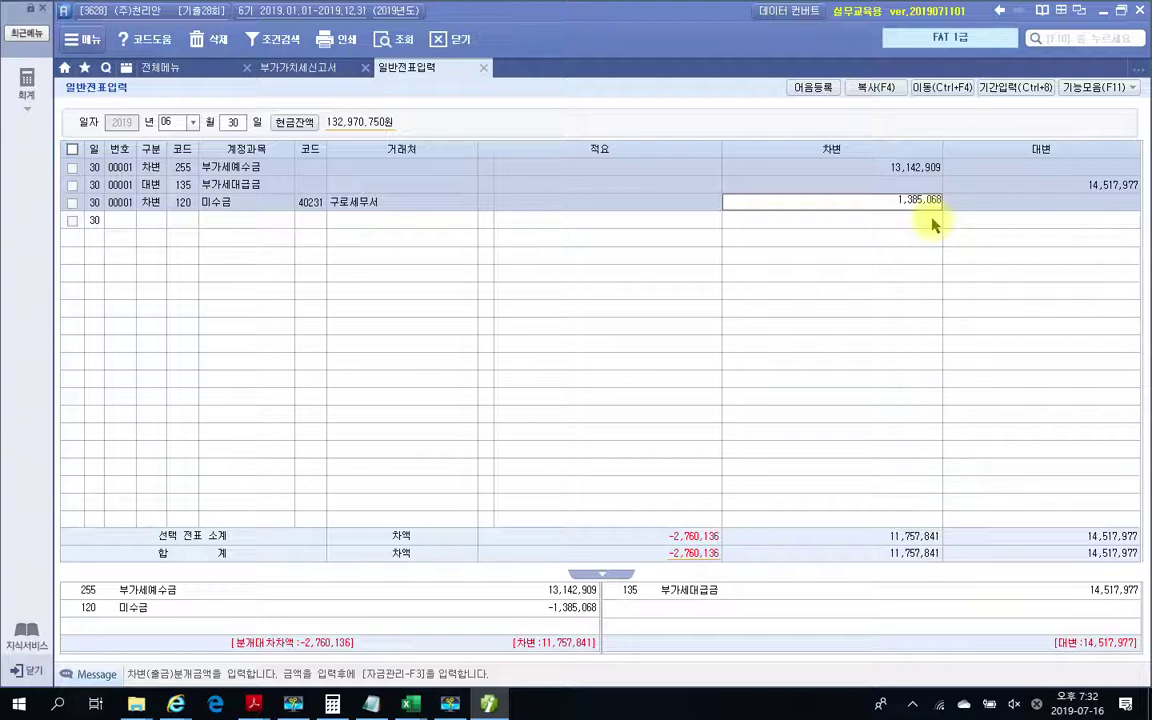
pyautogui.press('Return')
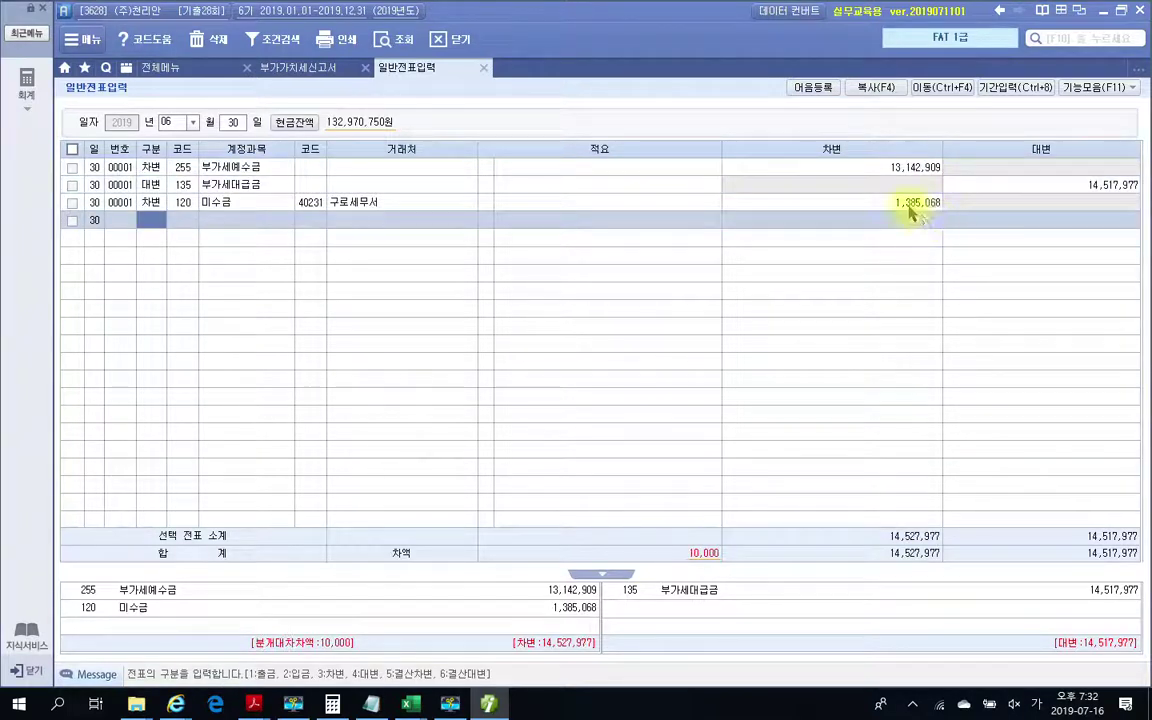
pyautogui.click(906, 206)
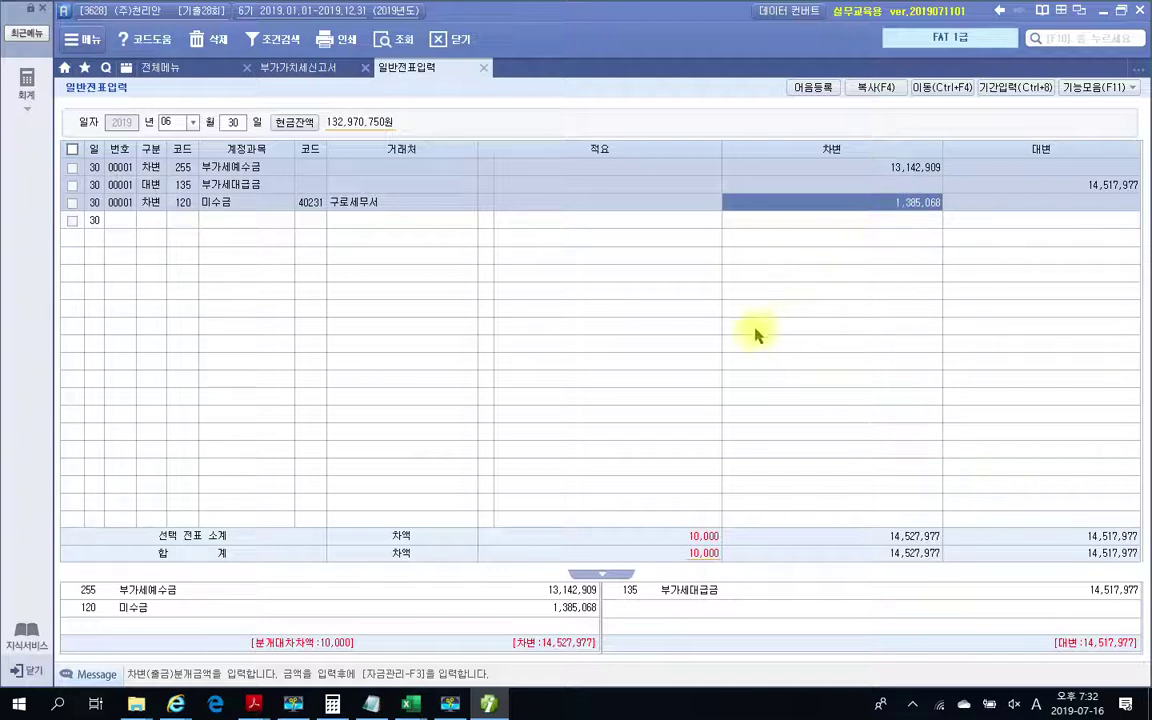
pyautogui.moveTo(650, 515)
pyautogui.mouseDown()
pyautogui.moveTo(712, 586)
pyautogui.moveTo(760, 590)
pyautogui.mouseUp()
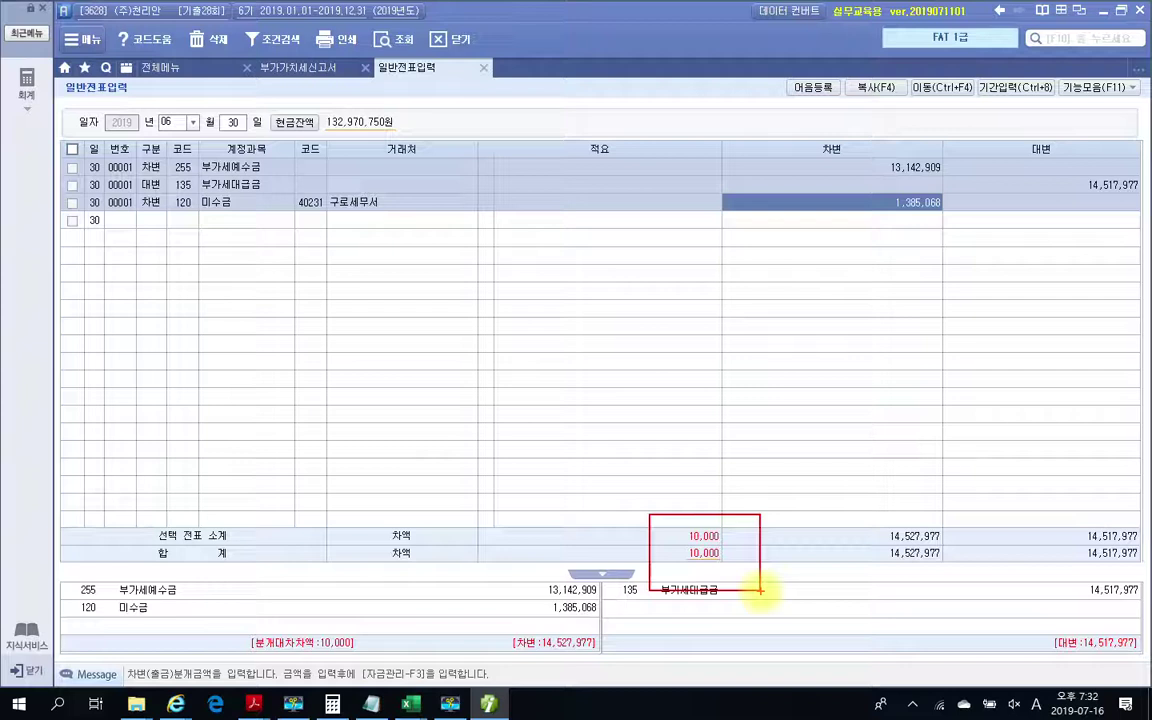
# - Add a fourth voucher line as 대변 with account 930 잡이익, no 거래처 or 적요, and a credit amount of 10,000
pyautogui.click(155, 222)
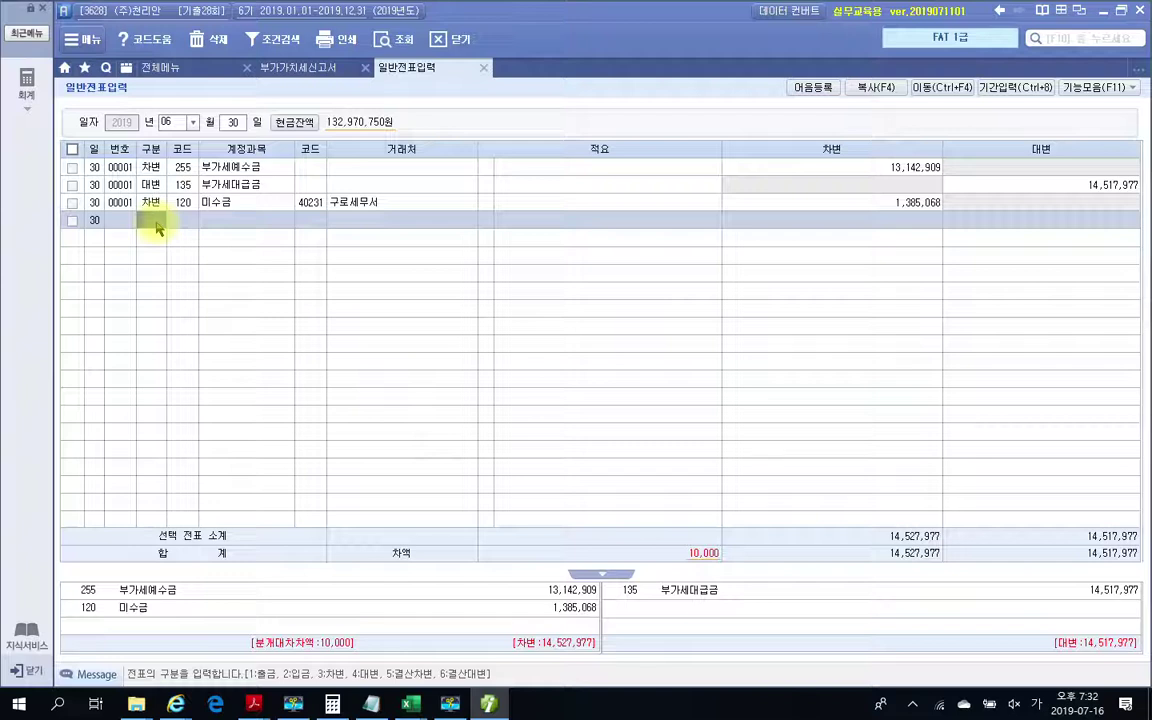
pyautogui.write('4')
pyautogui.press('Return')
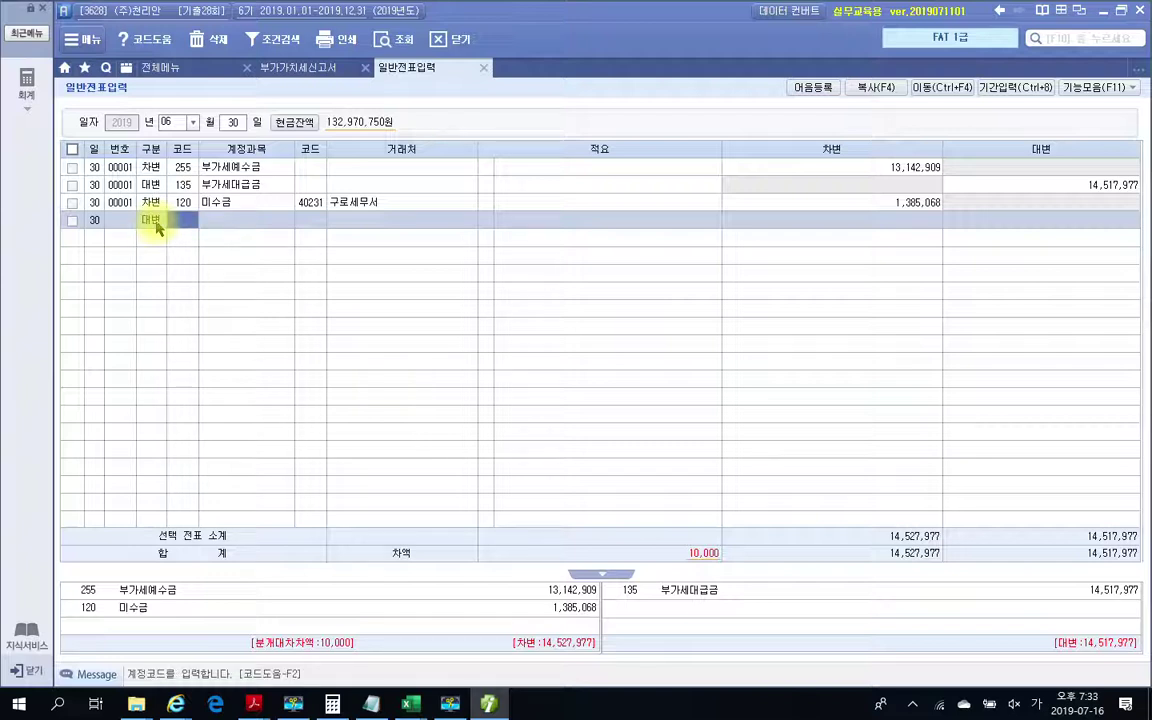
pyautogui.write('930')
pyautogui.press('Return')
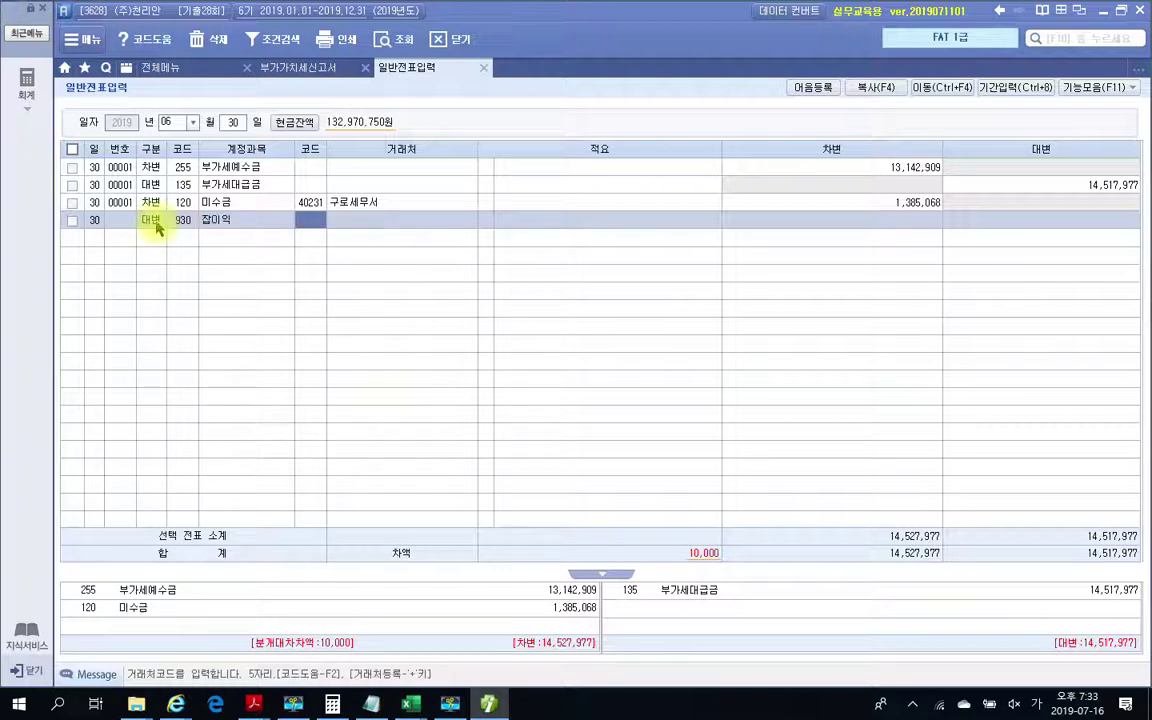
pyautogui.press('Return')
pyautogui.press('Return')
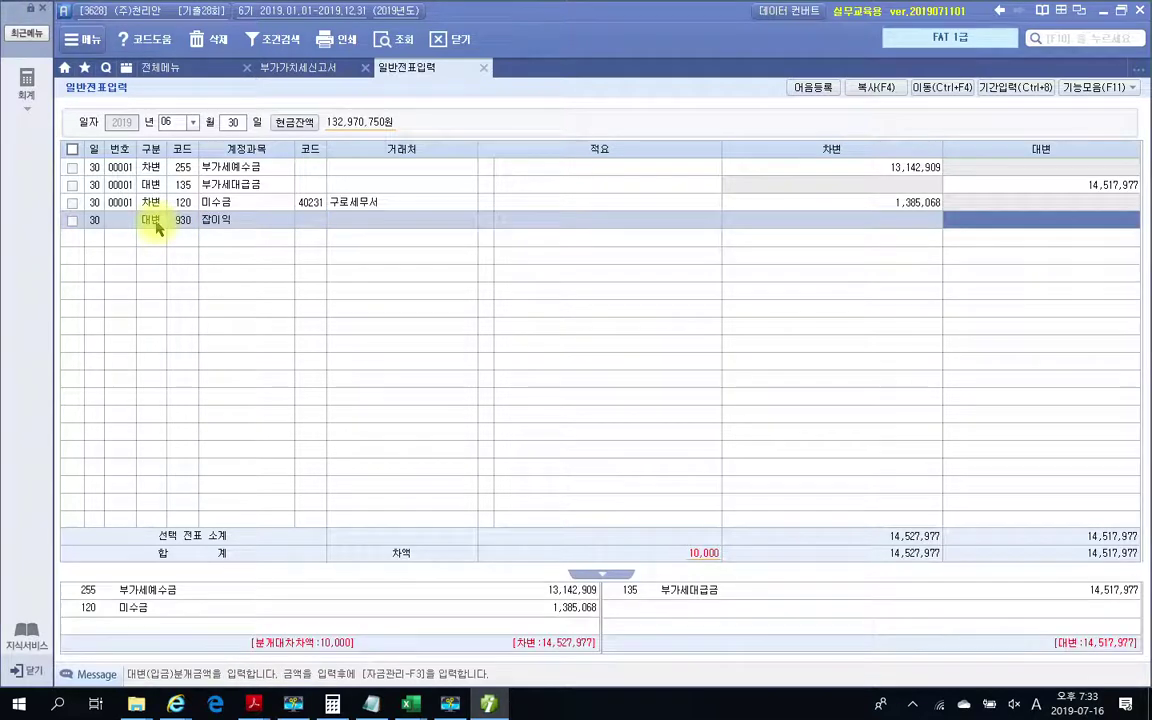
pyautogui.write('10')
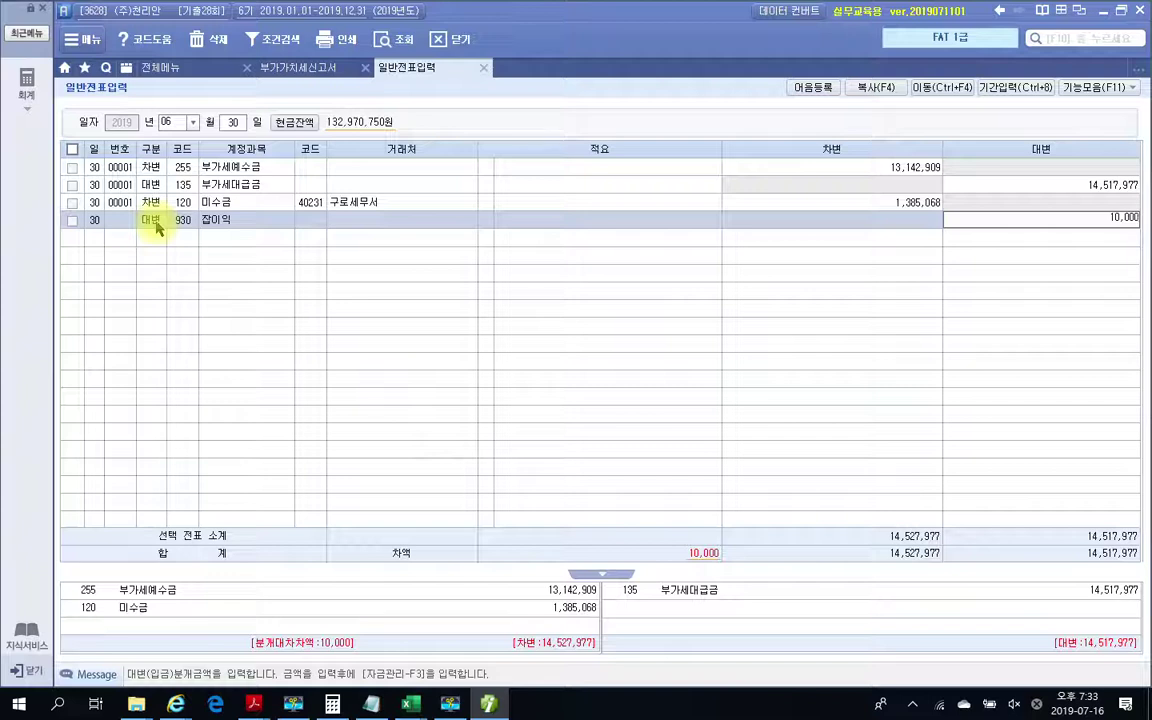
pyautogui.press('Return')
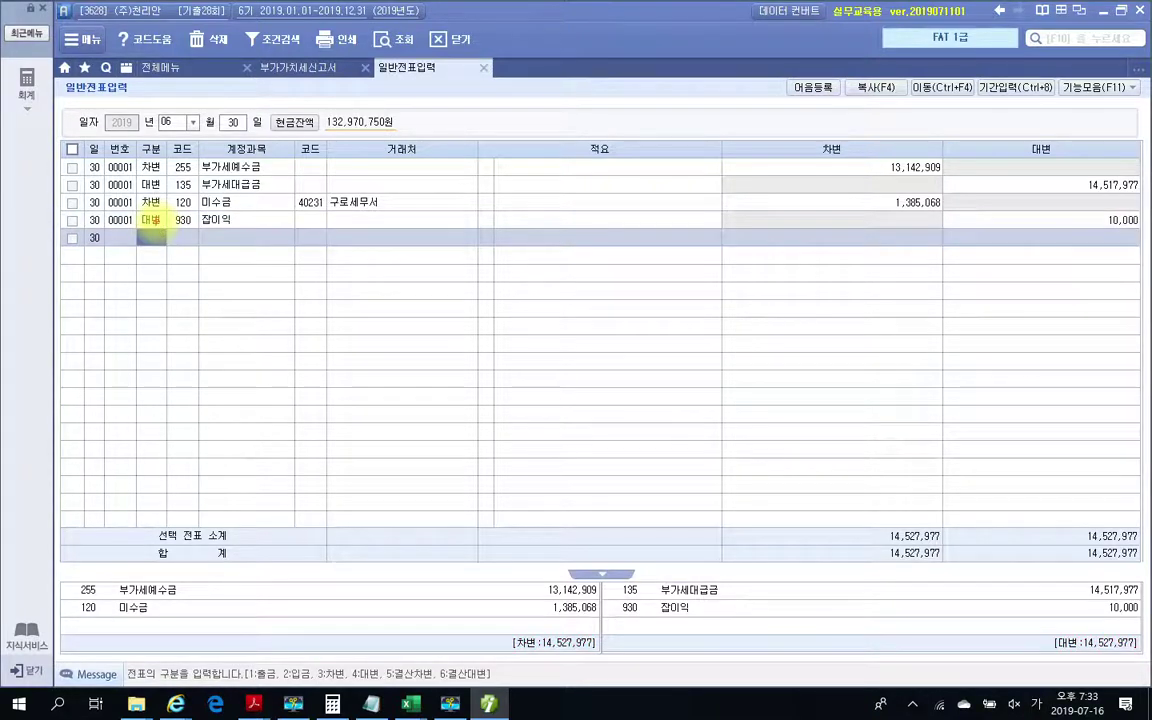
# - Check the voucher's 차액 and its 차변 and 대변 totals, and review the accounts of the four entered lines
pyautogui.moveTo(718, 530); pyautogui.dragTo(727, 620)
pyautogui.moveTo(548, 675); pyautogui.dragTo(590, 695)
pyautogui.moveTo(1105, 680)
pyautogui.mouseDown()
pyautogui.moveTo(1062, 603)
pyautogui.moveTo(1120, 675)
pyautogui.moveTo(1113, 683)
pyautogui.mouseUp()
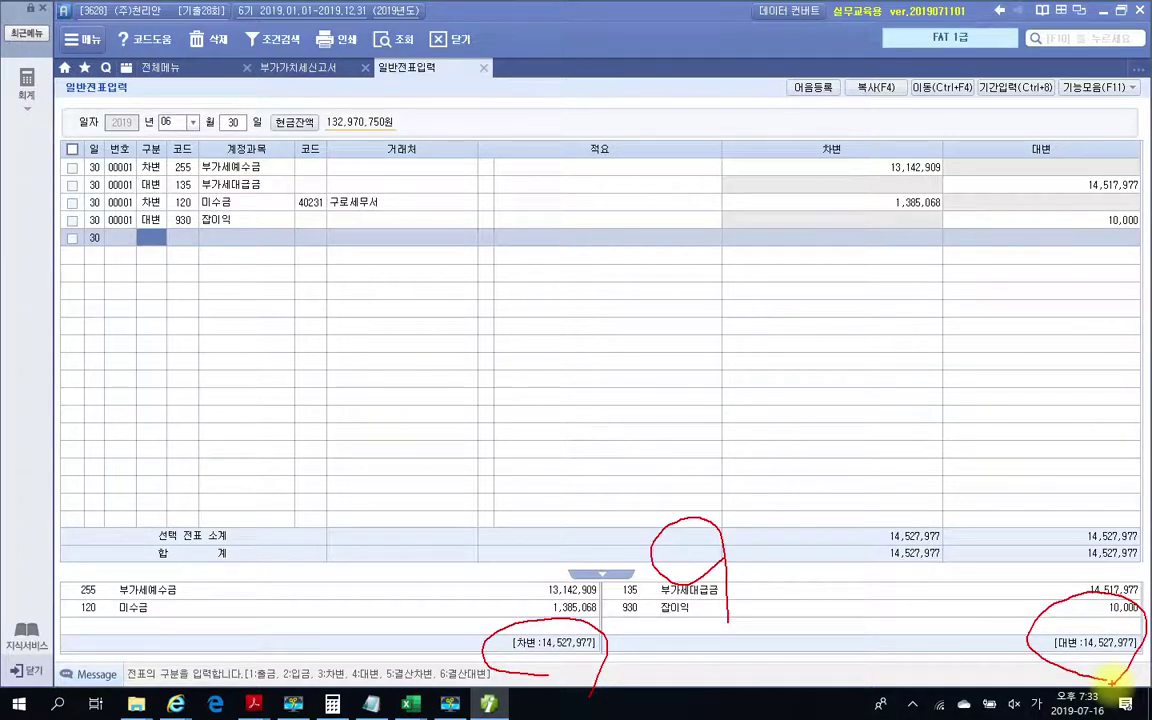
pyautogui.press('Escape')
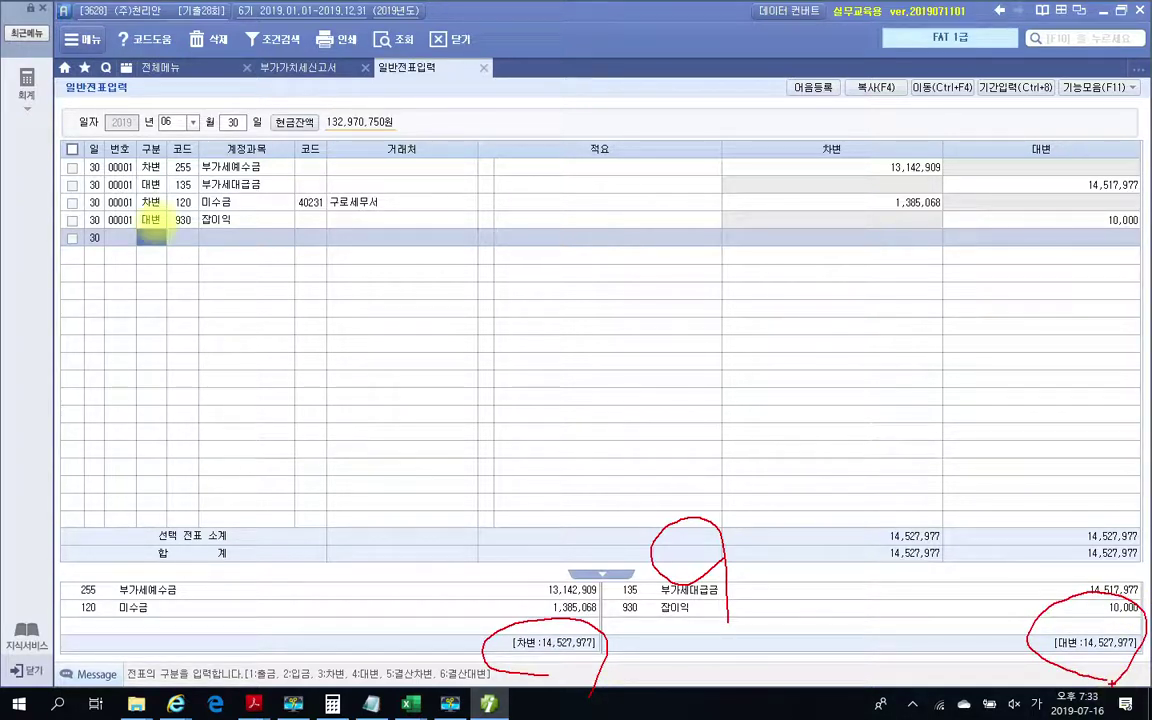
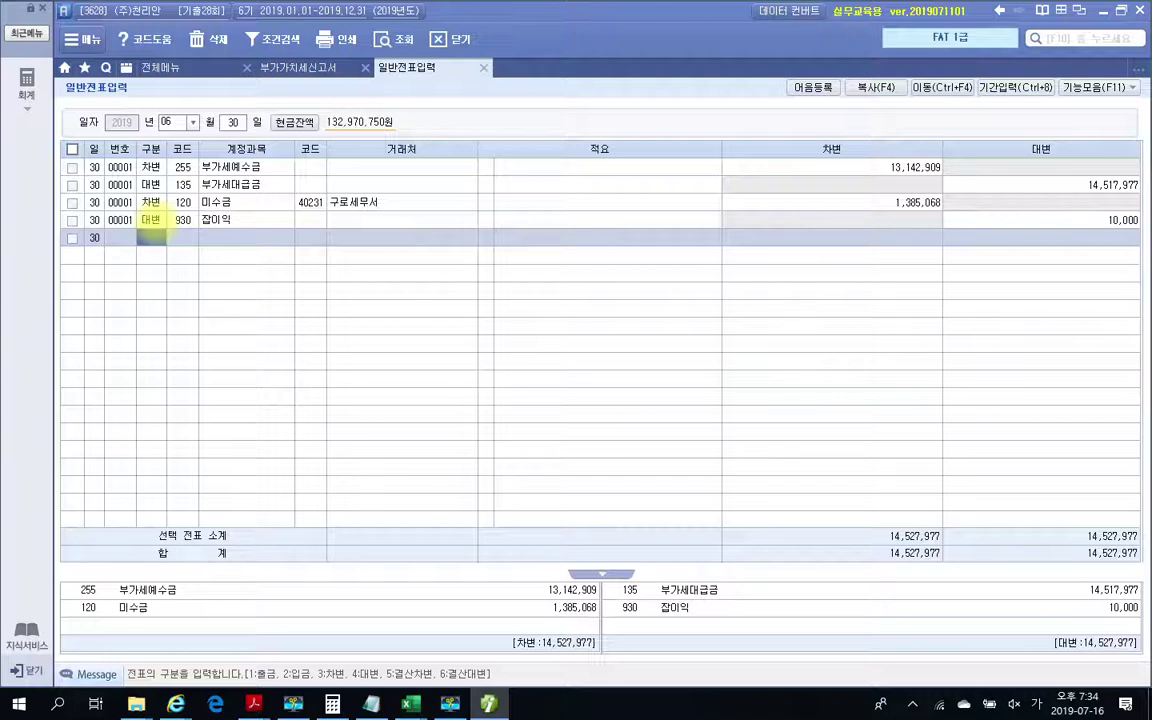
pyautogui.moveTo(42, 137); pyautogui.dragTo(1121, 297)
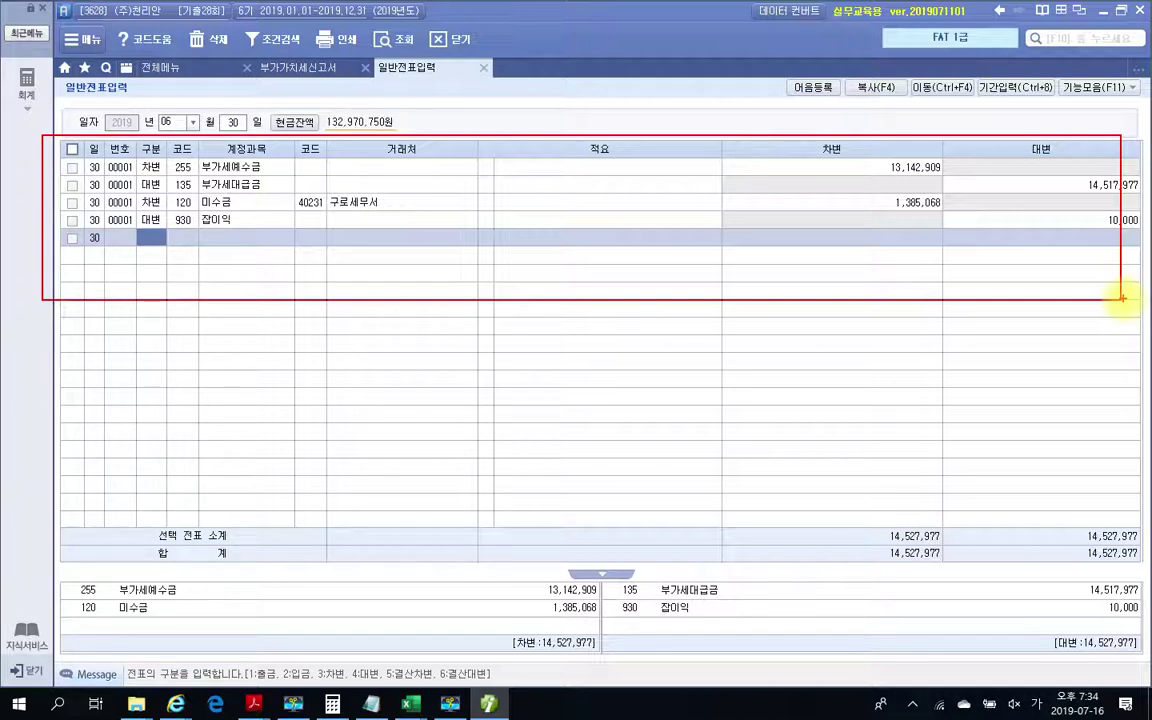
pyautogui.moveTo(160, 265)
pyautogui.mouseDown()
pyautogui.moveTo(195, 138)
pyautogui.moveTo(304, 312)
pyautogui.mouseUp()
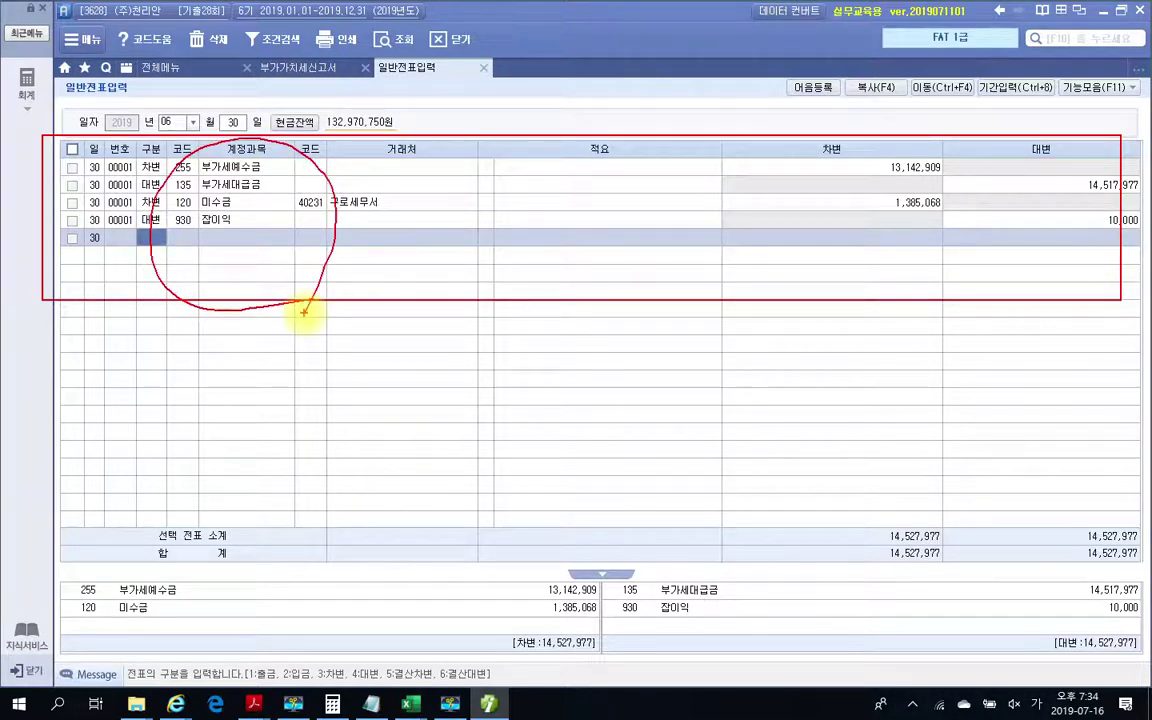
pyautogui.press('Escape')
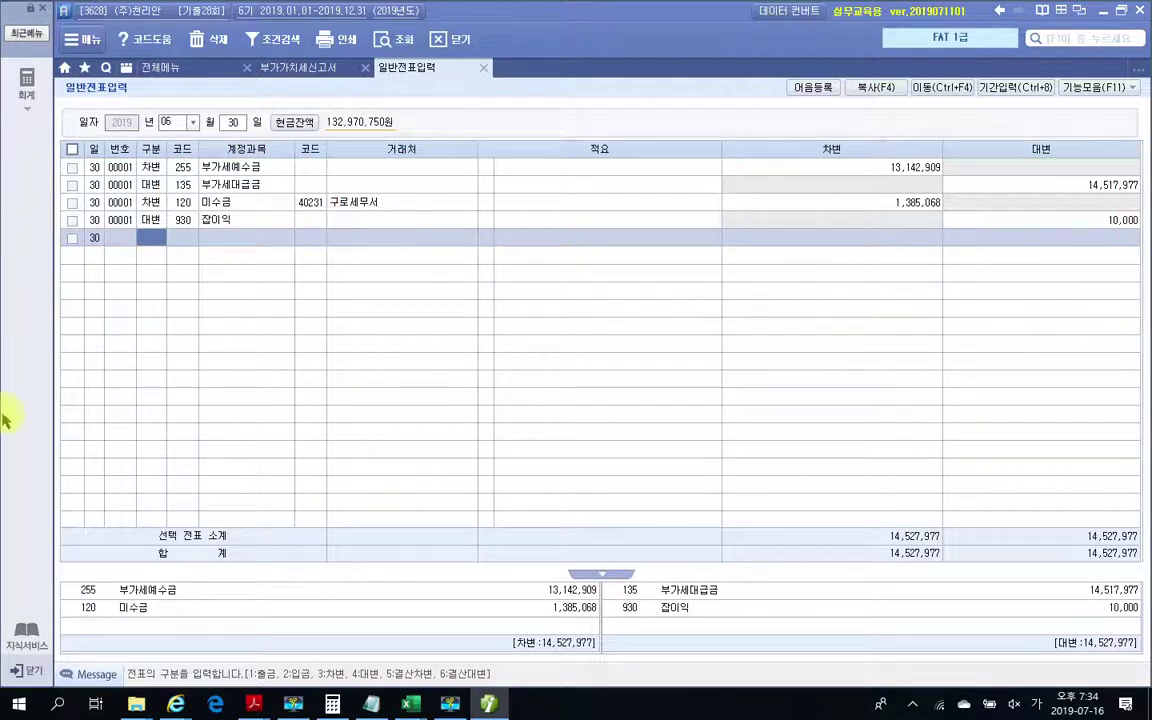
# - Switch to the exam PDF in Adobe Acrobat Reader and read 문제 4 결산, item 1 유동성대체(수동결산)
pyautogui.hotkey('alt', 'Tab')
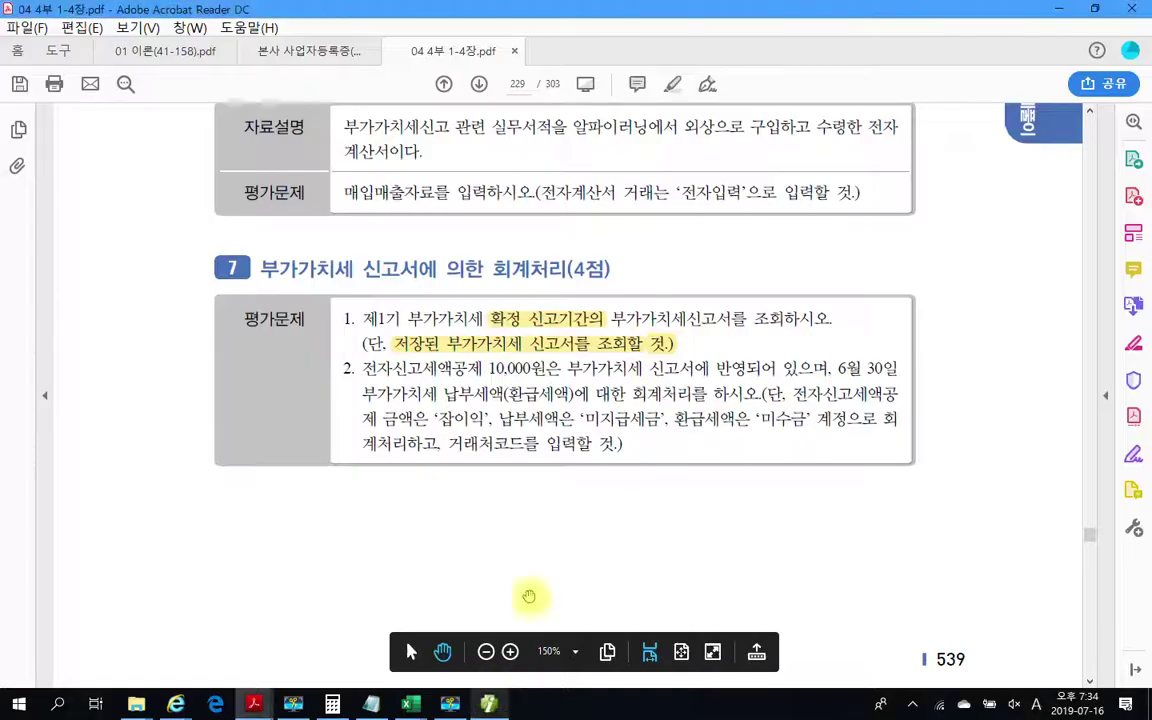
pyautogui.scroll(-10, 595, 525)
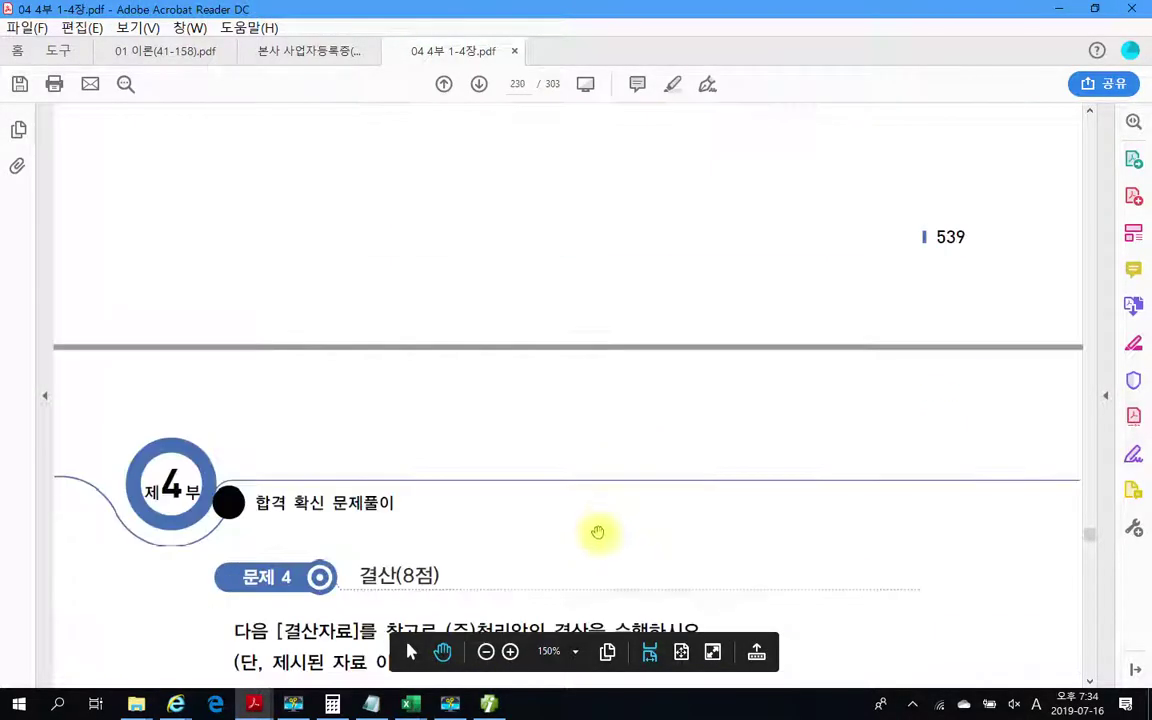
pyautogui.scroll(-3, 597, 535)
pyautogui.scroll(-4, 597, 535)
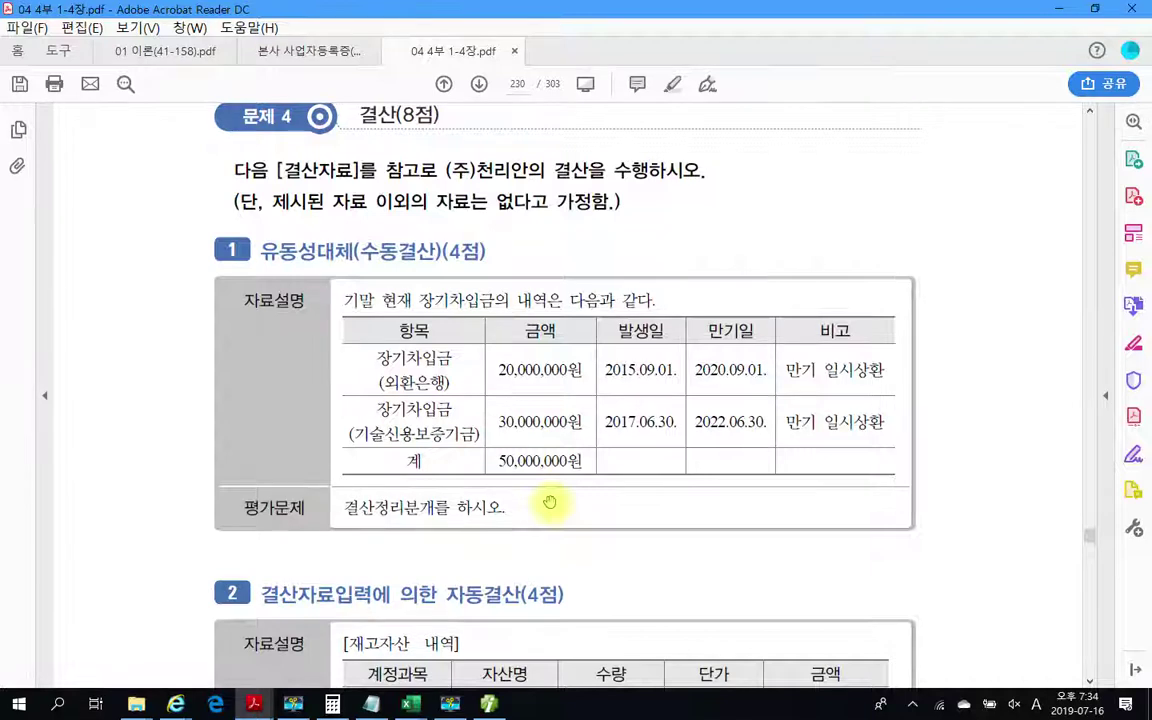
pyautogui.scroll(-1, 548, 505)
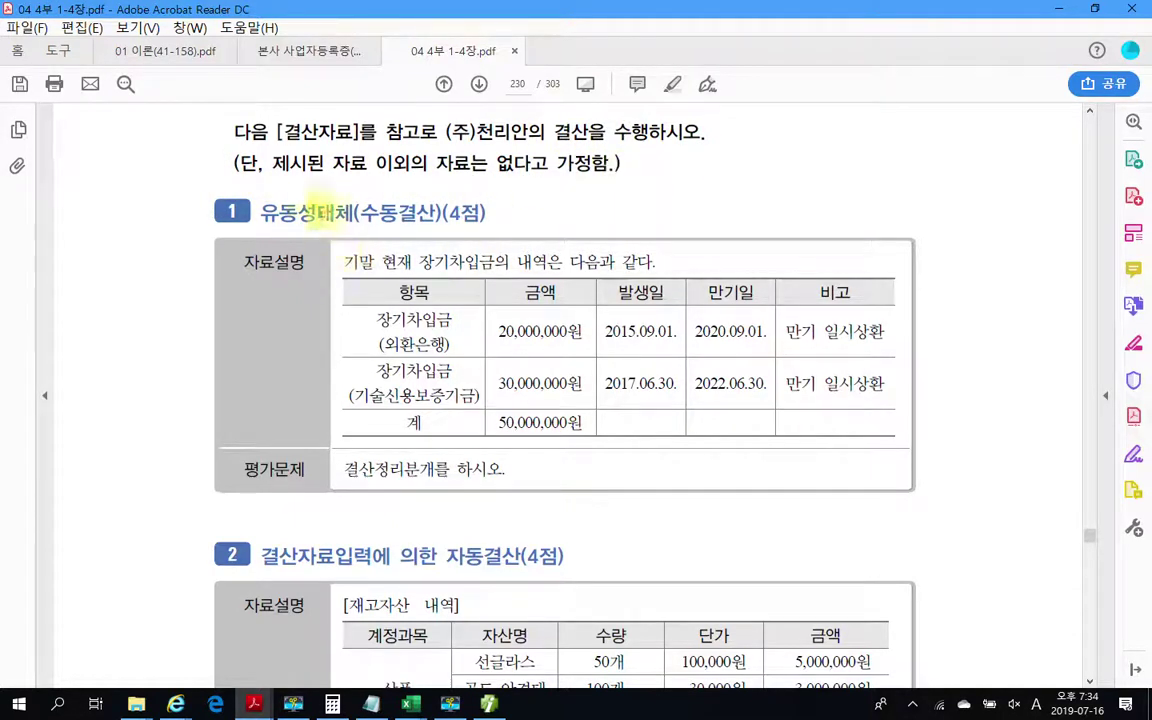
# - Box the 유동성대체(수동결산) heading and handwrite "유동성장기부채" beside it as a temporary screen annotation
pyautogui.moveTo(260, 196)
pyautogui.mouseDown()
pyautogui.moveTo(303, 229)
pyautogui.moveTo(521, 231)
pyautogui.mouseUp()
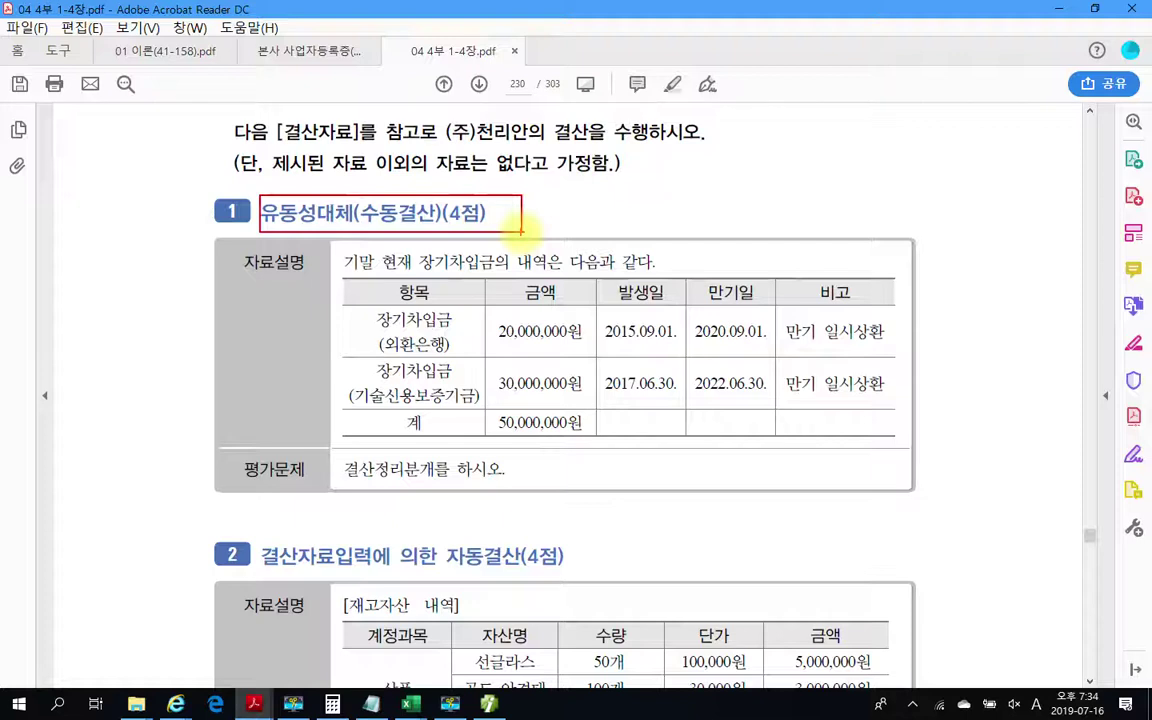
pyautogui.moveTo(659, 168); pyautogui.dragTo(671, 158)
pyautogui.moveTo(632, 208)
pyautogui.mouseDown()
pyautogui.moveTo(693, 185)
pyautogui.moveTo(667, 224)
pyautogui.mouseUp()
pyautogui.moveTo(685, 195); pyautogui.dragTo(690, 233)
pyautogui.moveTo(736, 157)
pyautogui.mouseDown()
pyautogui.moveTo(718, 201)
pyautogui.moveTo(760, 197)
pyautogui.mouseUp()
pyautogui.moveTo(742, 212); pyautogui.dragTo(790, 215)
pyautogui.moveTo(805, 160)
pyautogui.mouseDown()
pyautogui.moveTo(818, 225)
pyautogui.moveTo(802, 219)
pyautogui.mouseUp()
pyautogui.moveTo(835, 165)
pyautogui.mouseDown()
pyautogui.moveTo(852, 155)
pyautogui.moveTo(832, 205)
pyautogui.mouseUp()
pyautogui.moveTo(877, 132); pyautogui.dragTo(878, 210)
pyautogui.moveTo(879, 175); pyautogui.dragTo(895, 170)
pyautogui.moveTo(878, 218); pyautogui.dragTo(910, 212)
pyautogui.moveTo(937, 158); pyautogui.dragTo(937, 220)
pyautogui.moveTo(972, 122); pyautogui.dragTo(970, 232)
pyautogui.moveTo(986, 150)
pyautogui.mouseDown()
pyautogui.moveTo(990, 195)
pyautogui.moveTo(1018, 188)
pyautogui.moveTo(998, 206)
pyautogui.moveTo(996, 232)
pyautogui.mouseUp()
pyautogui.moveTo(1022, 165)
pyautogui.mouseDown()
pyautogui.moveTo(1035, 160)
pyautogui.moveTo(1040, 180)
pyautogui.mouseUp()
pyautogui.moveTo(1030, 190); pyautogui.dragTo(1042, 225)
pyautogui.moveTo(1045, 150)
pyautogui.mouseDown()
pyautogui.moveTo(1046, 230)
pyautogui.moveTo(1058, 240)
pyautogui.mouseUp()
pyautogui.moveTo(602, 158); pyautogui.dragTo(598, 172)
pyautogui.moveTo(1068, 124); pyautogui.dragTo(1078, 142)
pyautogui.moveTo(1082, 124); pyautogui.dragTo(1092, 145)
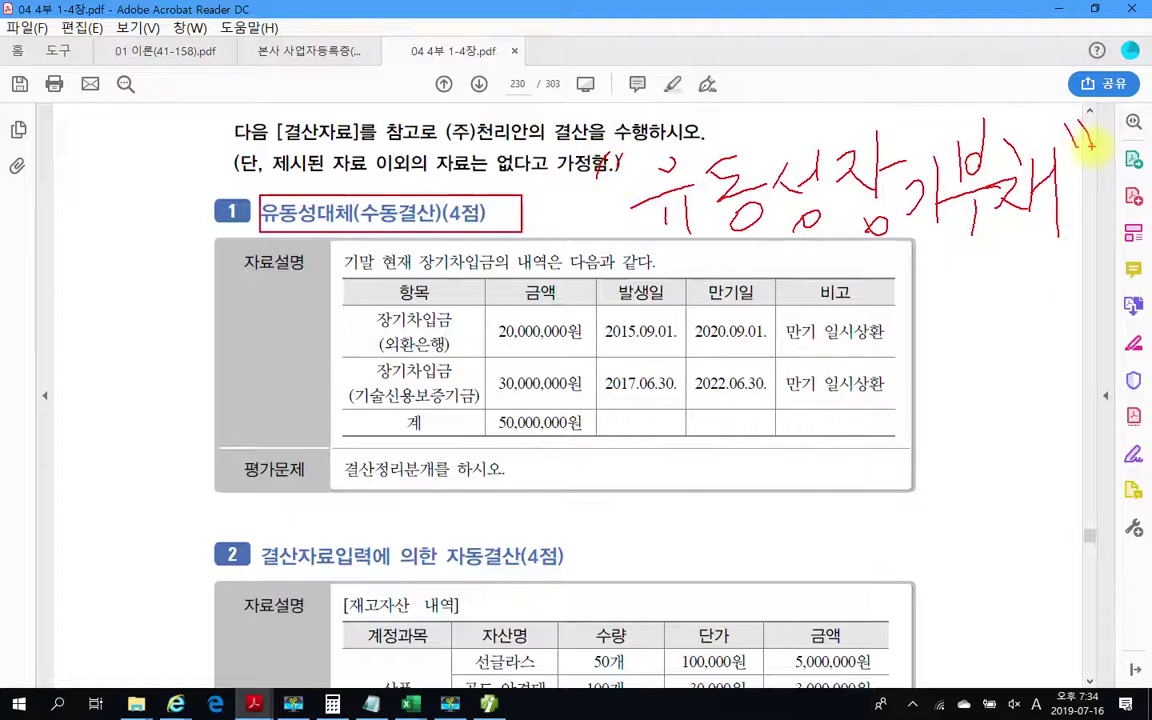
pyautogui.press('Escape')
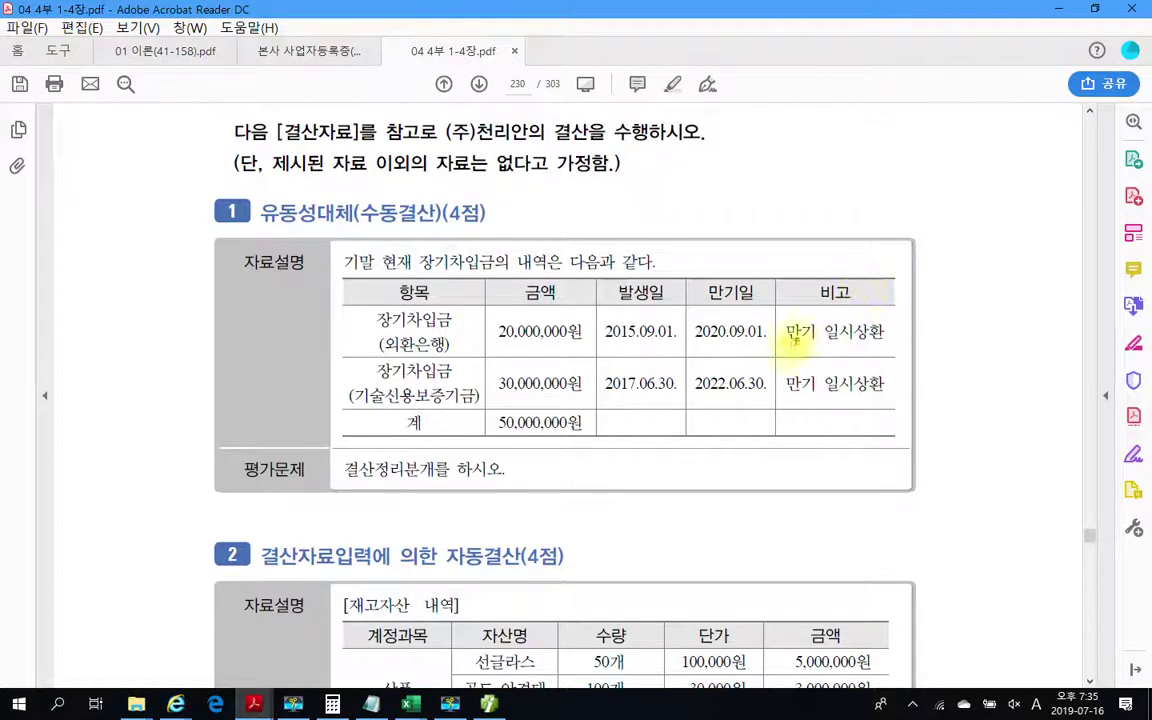
# - Underline the 외환은행 loan's 만기일 and 비고, and handwrite the closing date 2019. 12. 31. beside the circled 수동결산
pyautogui.moveTo(787, 349); pyautogui.dragTo(892, 349)
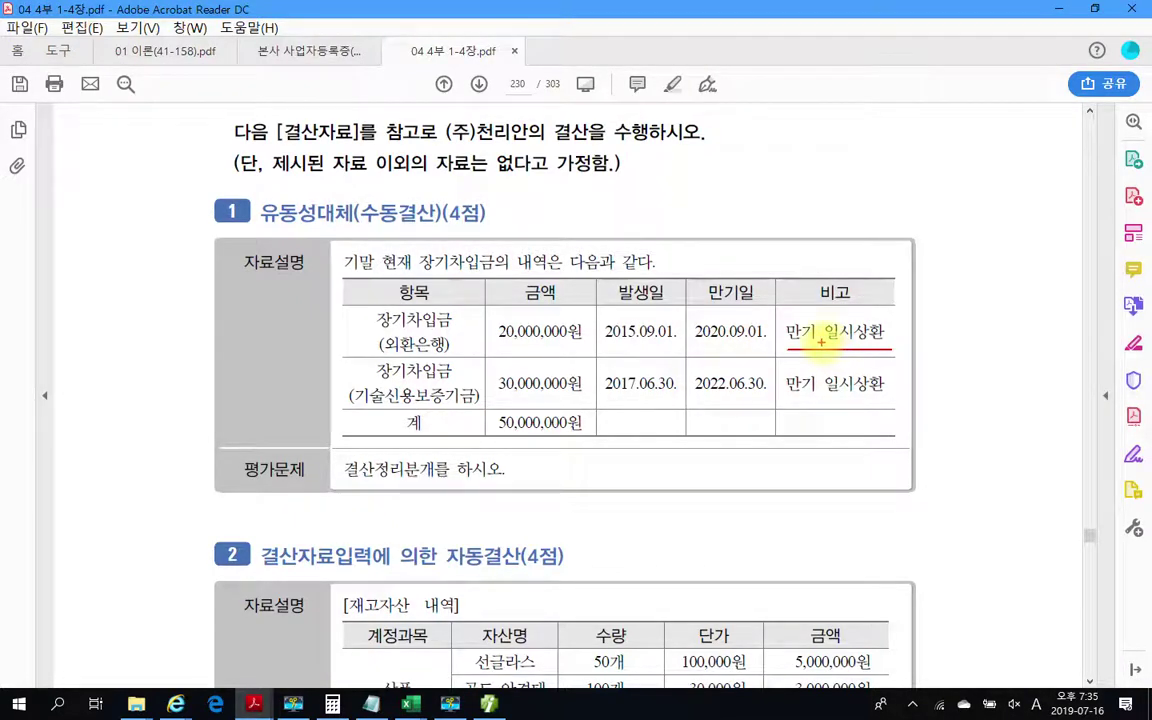
pyautogui.moveTo(695, 348); pyautogui.dragTo(761, 347)
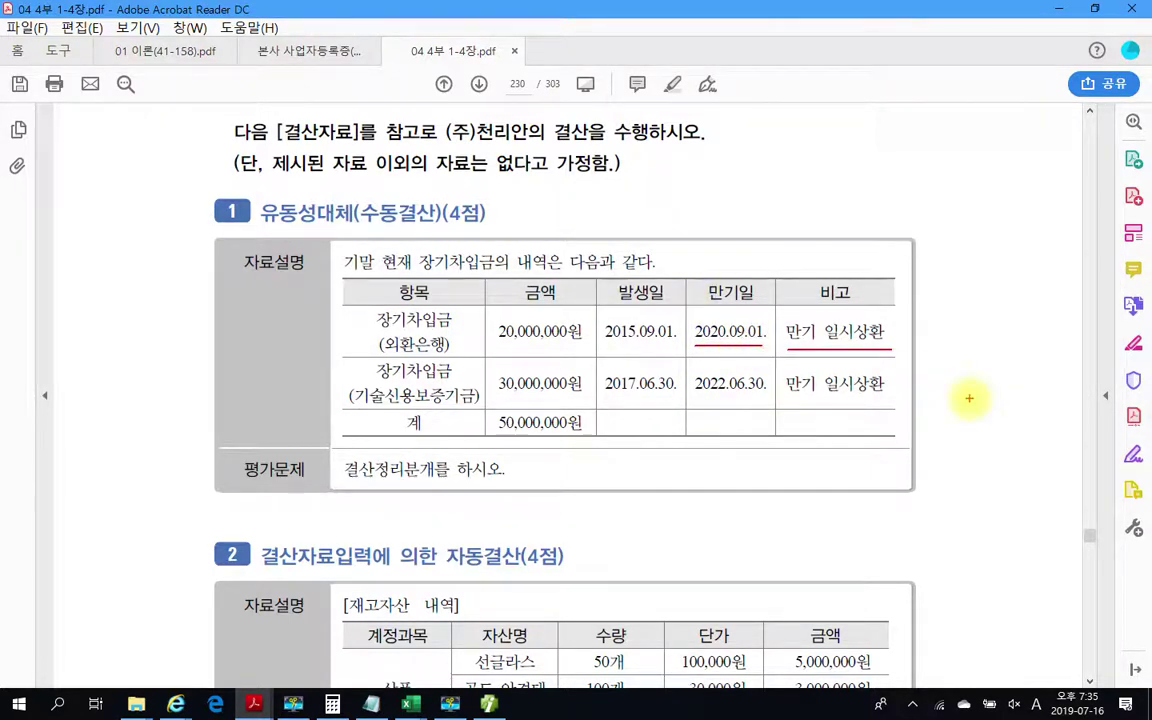
pyautogui.moveTo(400, 188)
pyautogui.mouseDown()
pyautogui.moveTo(356, 206)
pyautogui.moveTo(415, 248)
pyautogui.mouseUp()
pyautogui.moveTo(508, 203); pyautogui.dragTo(533, 226)
pyautogui.moveTo(556, 200)
pyautogui.mouseDown()
pyautogui.moveTo(543, 218)
pyautogui.moveTo(557, 199)
pyautogui.mouseUp()
pyautogui.moveTo(589, 193); pyautogui.dragTo(577, 222)
pyautogui.moveTo(624, 188); pyautogui.dragTo(608, 232)
pyautogui.click(645, 228)
pyautogui.moveTo(690, 182)
pyautogui.mouseDown()
pyautogui.moveTo(688, 228)
pyautogui.moveTo(745, 222)
pyautogui.mouseUp()
pyautogui.click(770, 228)
pyautogui.moveTo(802, 187); pyautogui.dragTo(815, 228)
pyautogui.moveTo(849, 178)
pyautogui.mouseDown()
pyautogui.moveTo(846, 232)
pyautogui.moveTo(869, 232)
pyautogui.mouseUp()
pyautogui.click(910, 220)
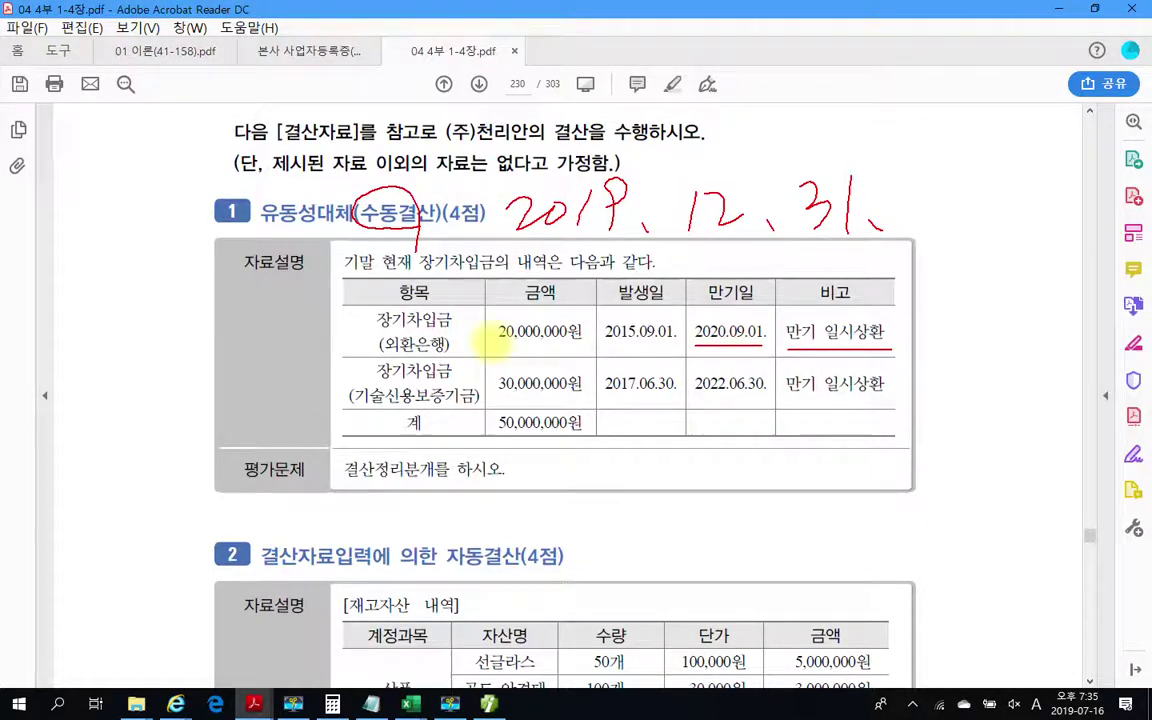
# - Compare both loans' maturities with the closing date, underlining the 외환은행 loan's 20,000,000원 and crossing out the 기술신용보증기금 loan's 30,000,000원
pyautogui.moveTo(377, 327); pyautogui.dragTo(466, 325)
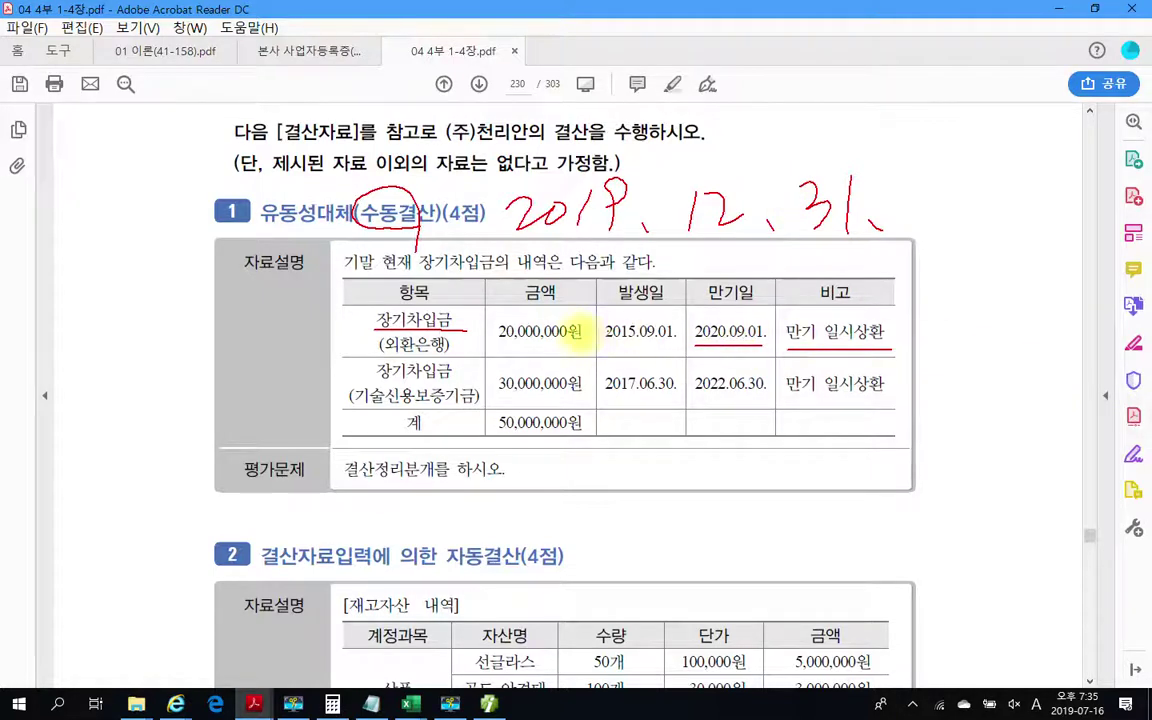
pyautogui.moveTo(495, 350); pyautogui.dragTo(578, 350)
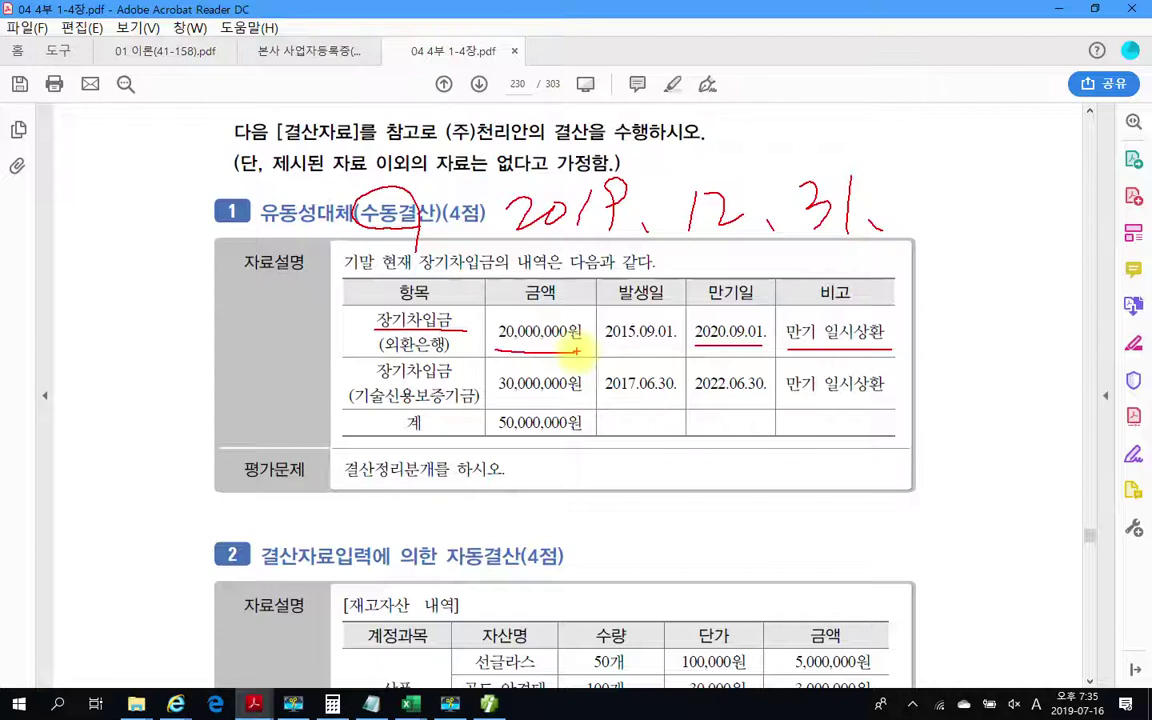
pyautogui.moveTo(845, 312)
pyautogui.mouseDown()
pyautogui.moveTo(813, 334)
pyautogui.moveTo(883, 352)
pyautogui.mouseUp()
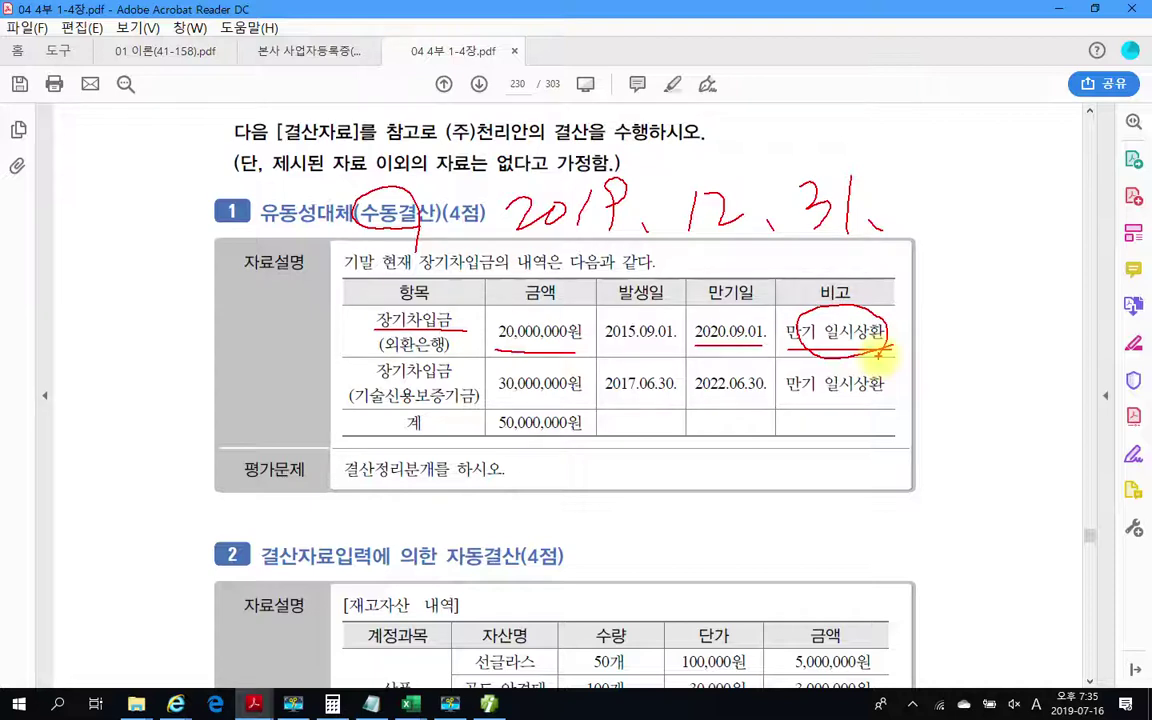
pyautogui.moveTo(497, 349); pyautogui.dragTo(590, 347)
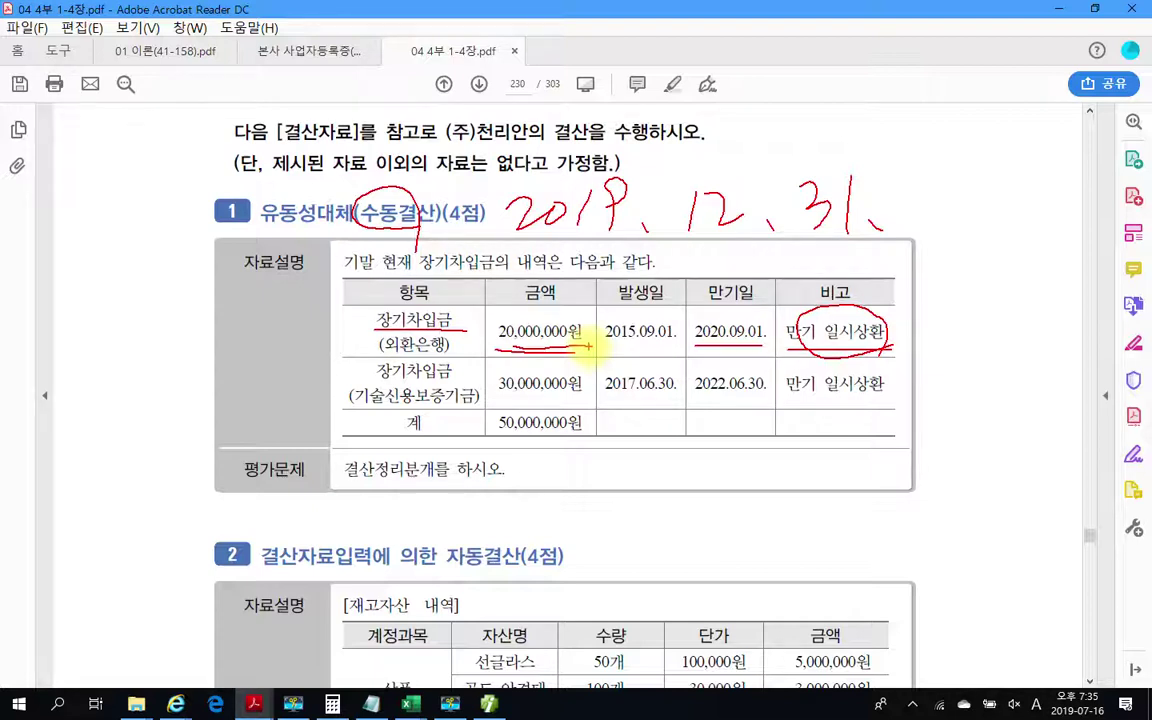
pyautogui.moveTo(868, 366)
pyautogui.mouseDown()
pyautogui.moveTo(815, 395)
pyautogui.moveTo(888, 408)
pyautogui.mouseUp()
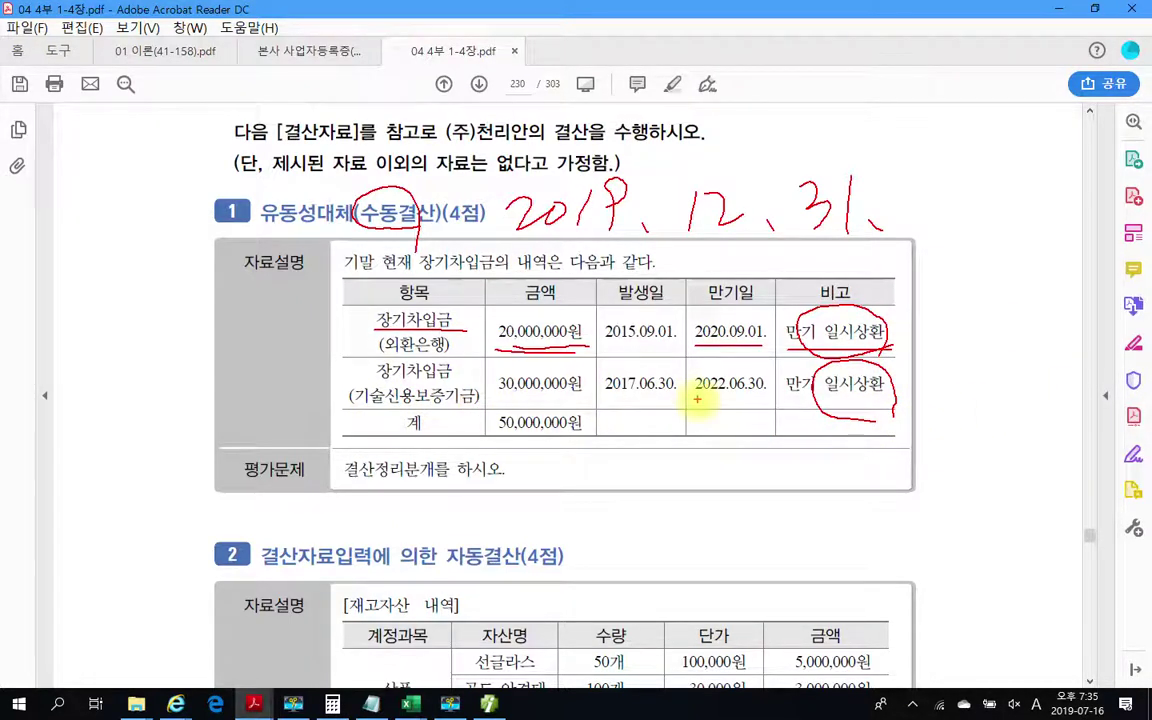
pyautogui.moveTo(697, 399); pyautogui.dragTo(782, 400)
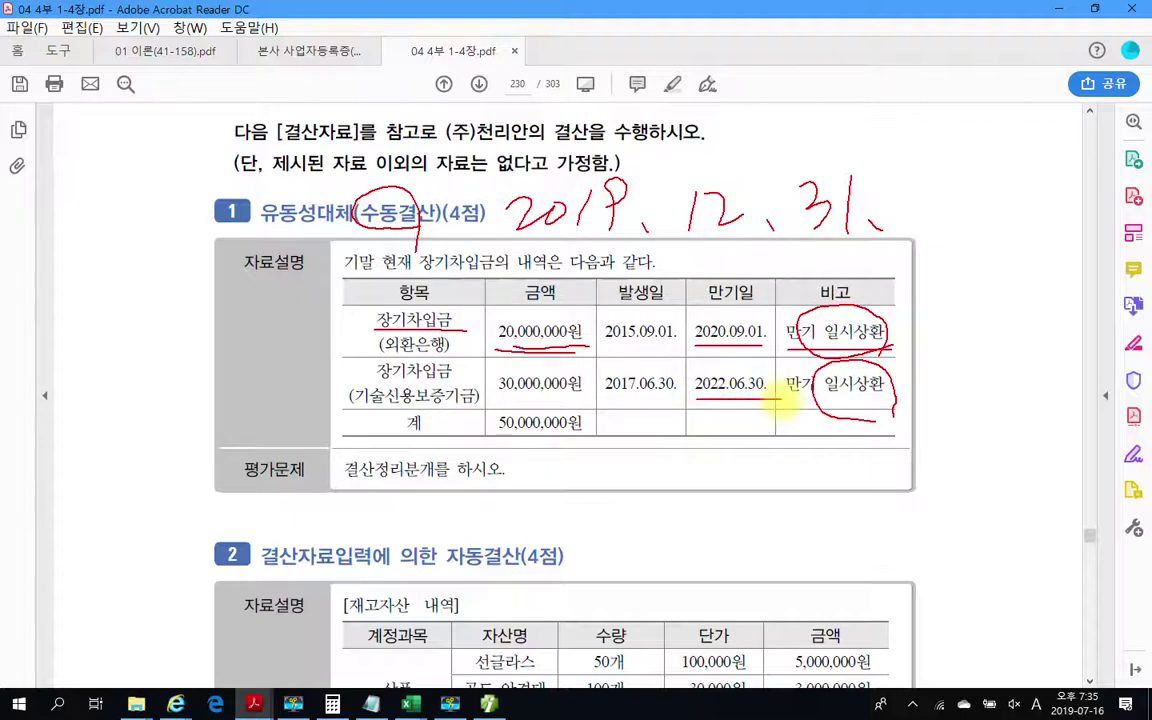
pyautogui.moveTo(500, 168)
pyautogui.mouseDown()
pyautogui.moveTo(850, 238)
pyautogui.moveTo(756, 146)
pyautogui.moveTo(512, 162)
pyautogui.mouseUp()
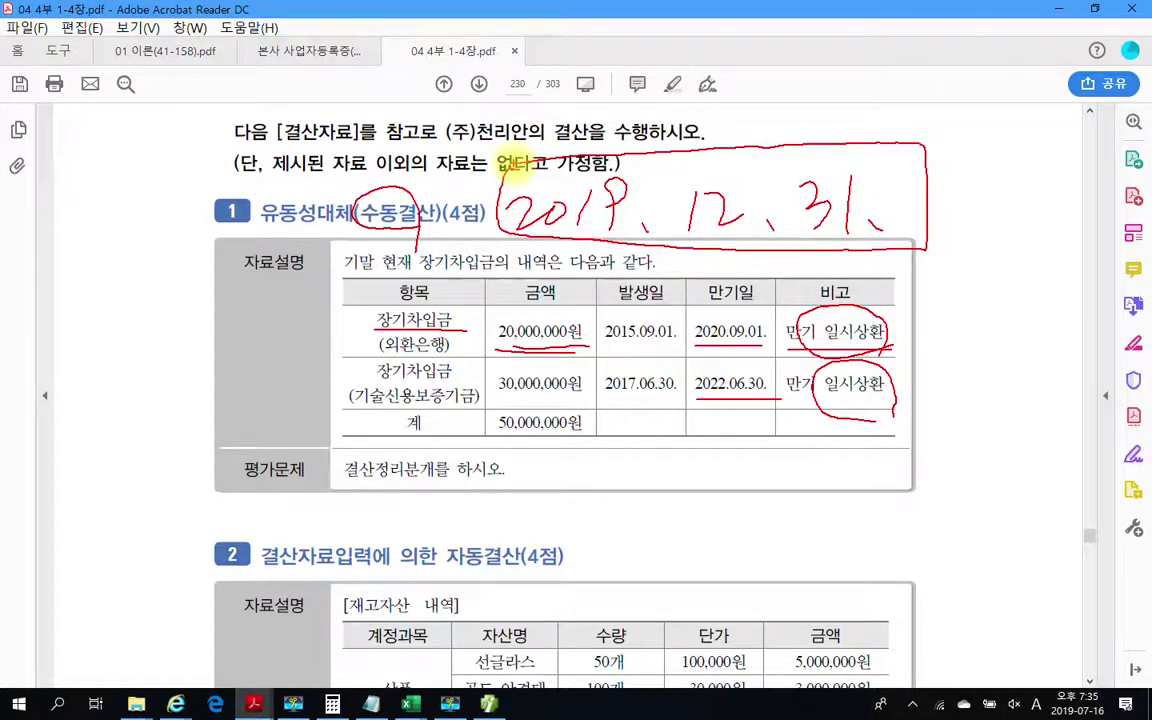
pyautogui.moveTo(583, 370)
pyautogui.mouseDown()
pyautogui.moveTo(497, 406)
pyautogui.moveTo(592, 405)
pyautogui.mouseUp()
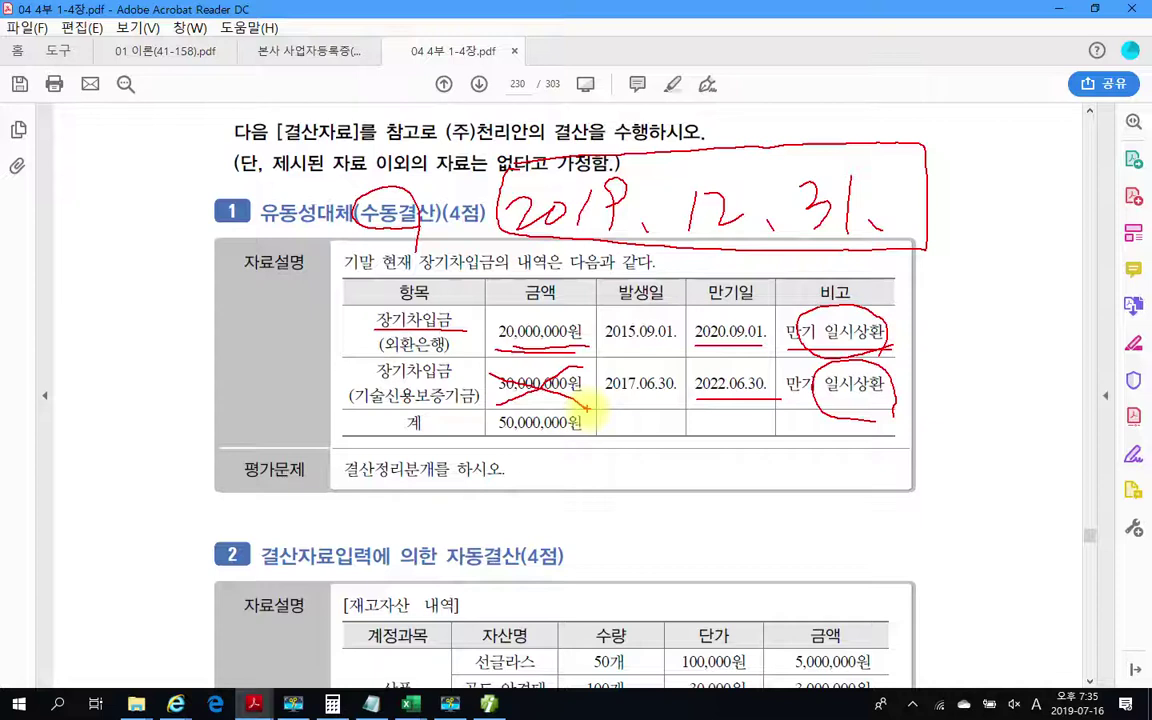
# - Mark the 외환은행 장기차입금 loan with a star and circle the instruction 결산정리분개를 하시오 as temporary screen annotations
pyautogui.moveTo(307, 358)
pyautogui.mouseDown()
pyautogui.moveTo(346, 355)
pyautogui.moveTo(360, 318)
pyautogui.moveTo(307, 358)
pyautogui.mouseUp()
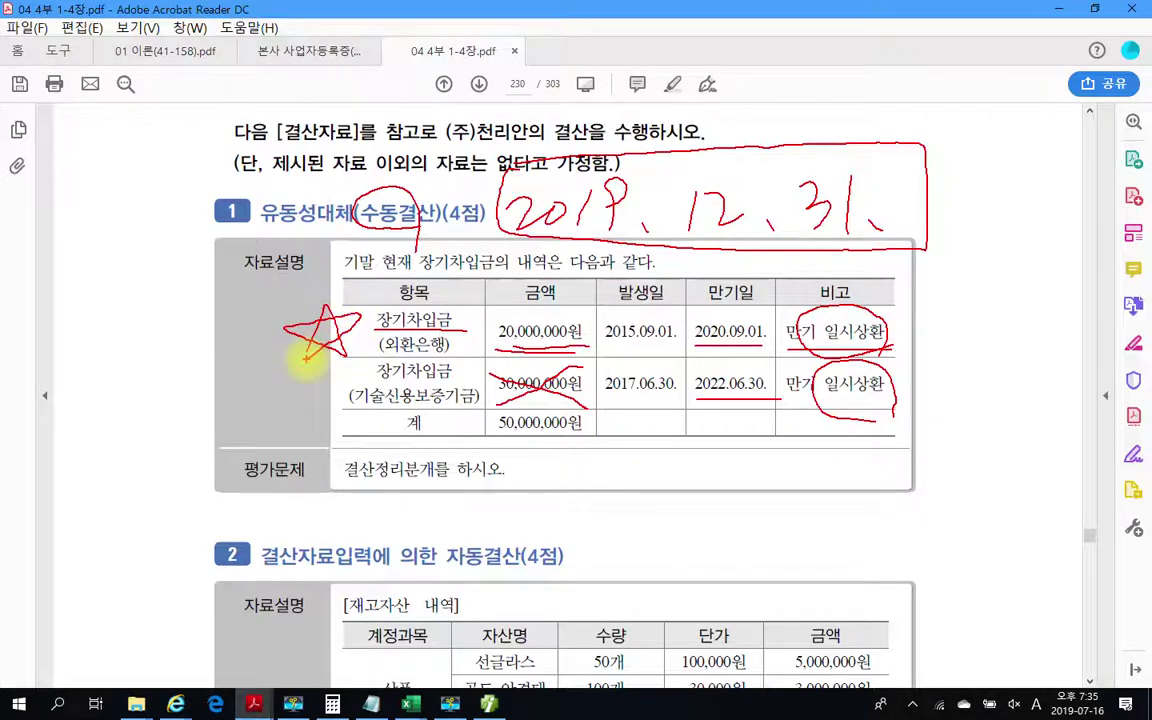
pyautogui.moveTo(330, 455)
pyautogui.mouseDown()
pyautogui.moveTo(322, 466)
pyautogui.moveTo(490, 448)
pyautogui.moveTo(551, 512)
pyautogui.mouseUp()
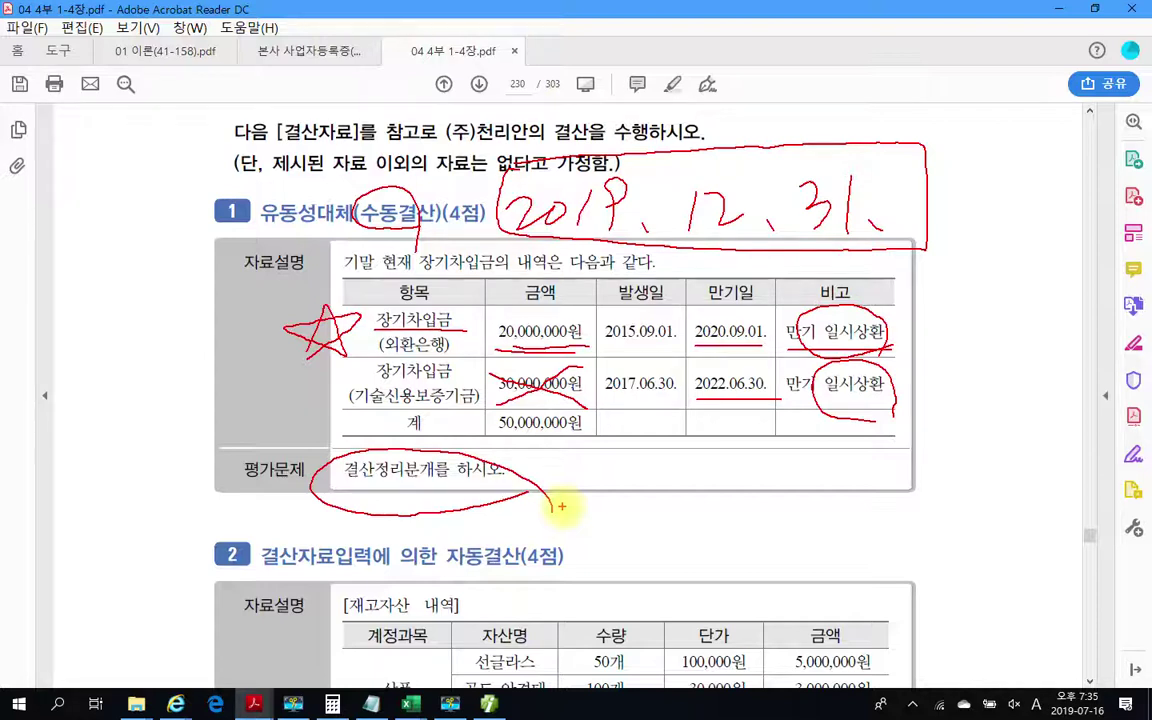
pyautogui.moveTo(445, 345)
pyautogui.mouseDown()
pyautogui.moveTo(448, 308)
pyautogui.moveTo(385, 303)
pyautogui.moveTo(360, 356)
pyautogui.mouseUp()
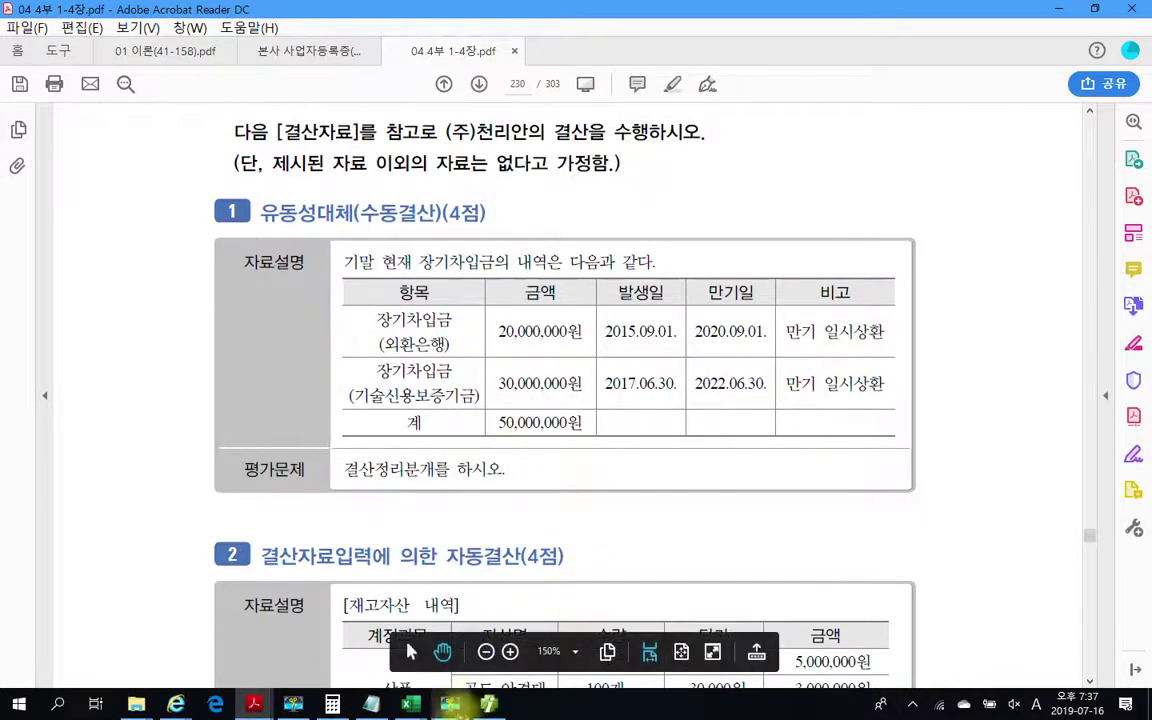
# - Switch to Smart A and set the 일반전표입력 date to 31 December (12월 31일)
pyautogui.click(485, 706)
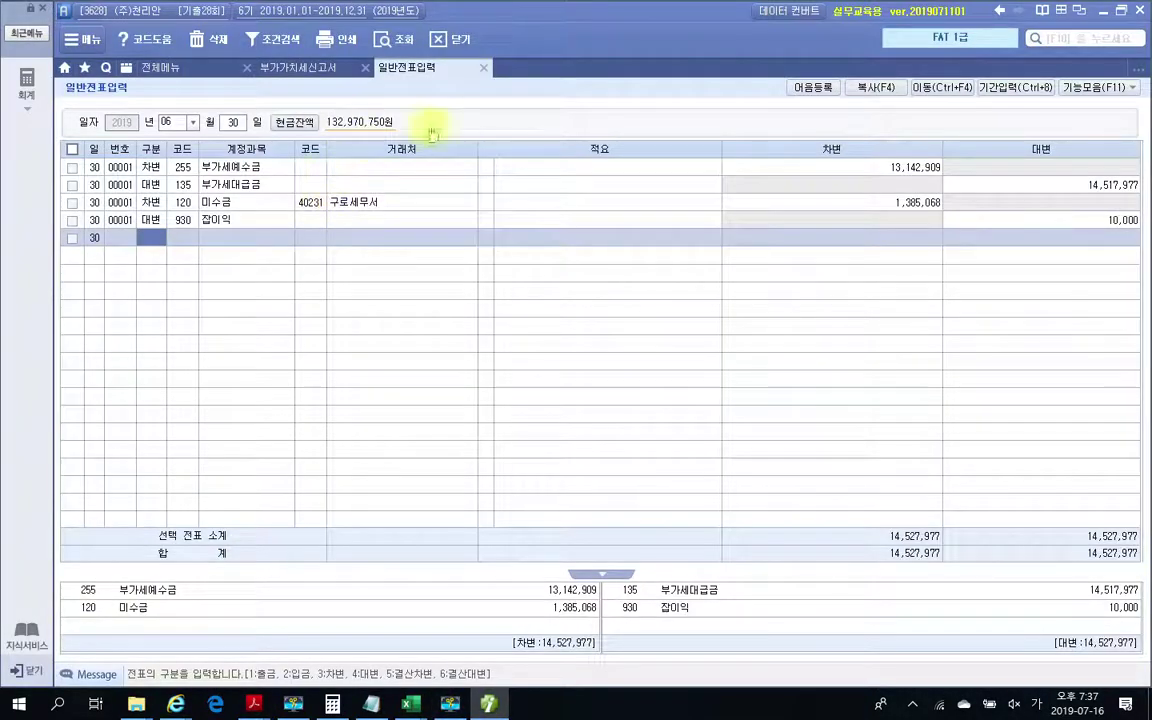
pyautogui.click(180, 122)
pyautogui.press('BackSpace')
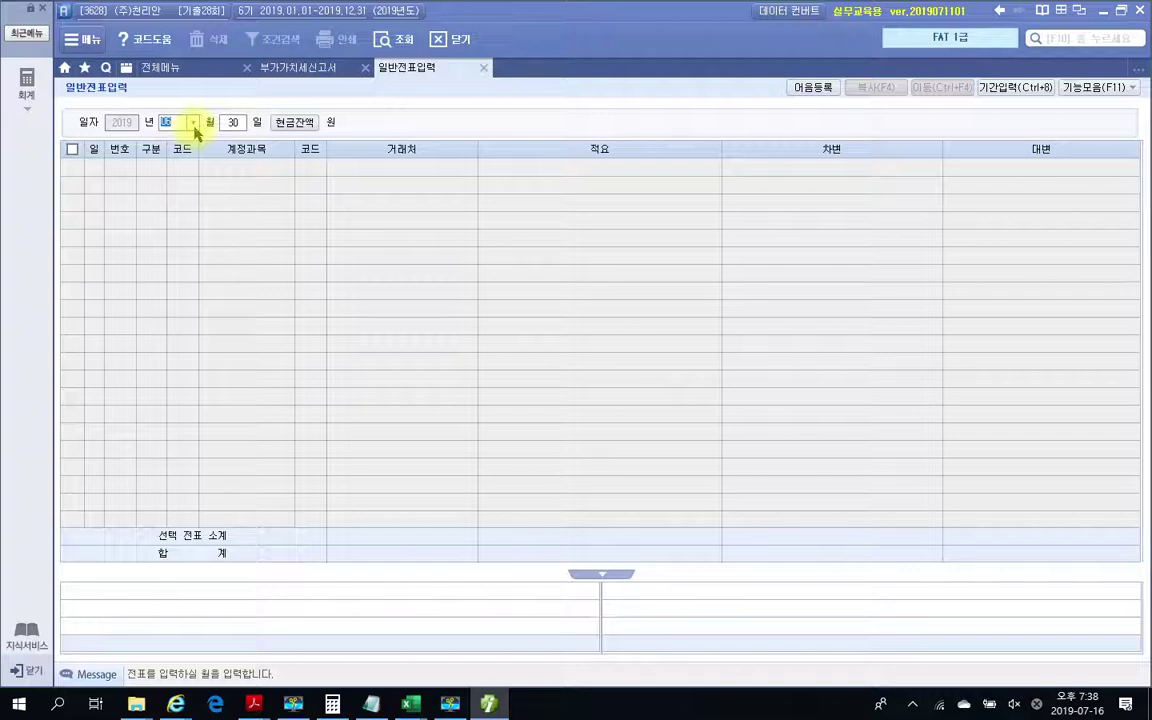
pyautogui.write('12')
pyautogui.press('Return')
pyautogui.write('31')
pyautogui.press('Return')
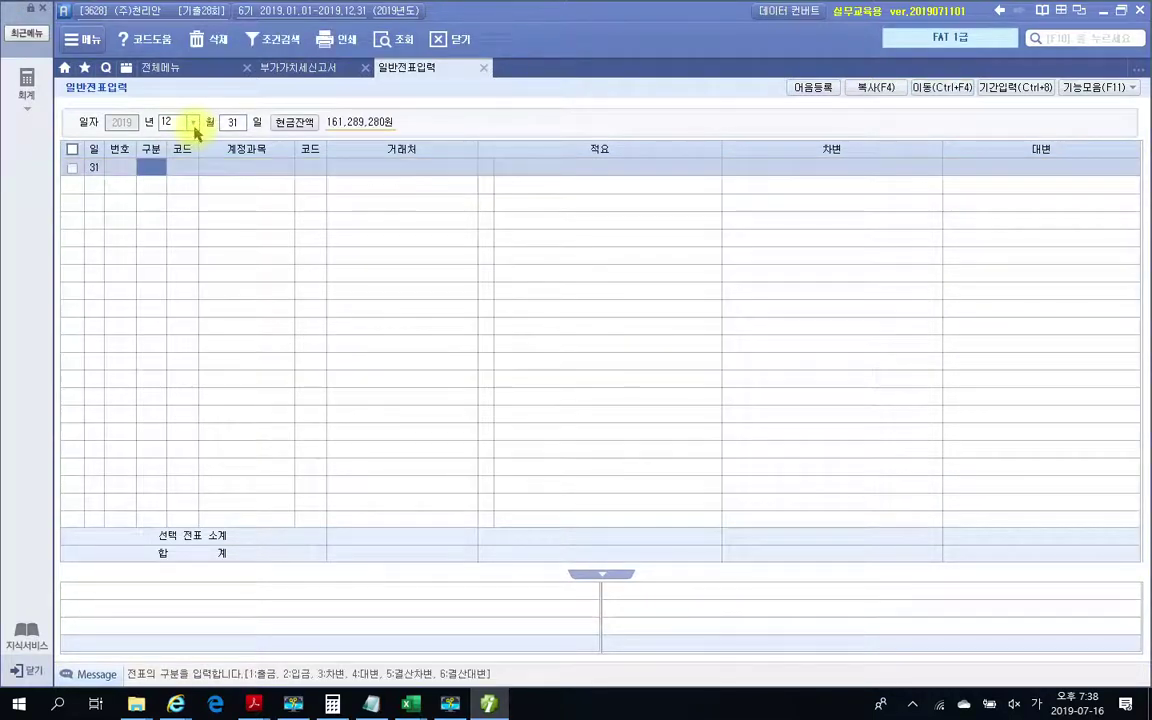
# - Start a 차변 line on the voucher and choose account 293 장기차입금 by searching for 장기
pyautogui.write('3')
pyautogui.press('Return')
pyautogui.write('장기')
pyautogui.press('Return')
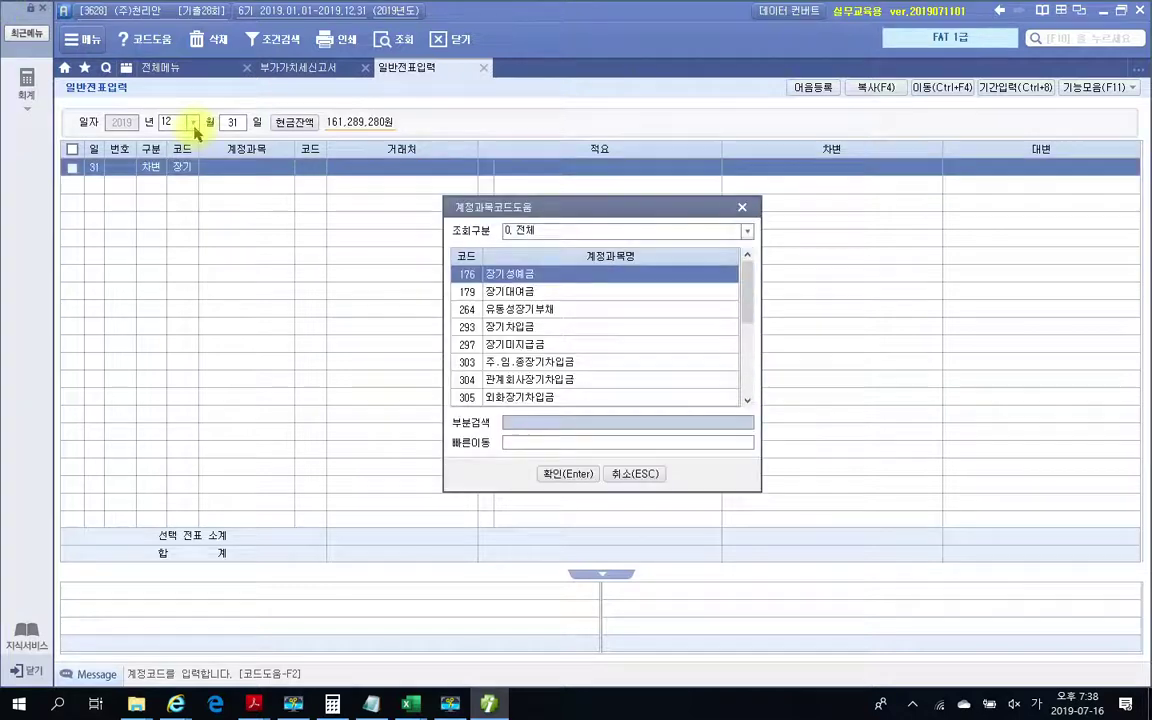
pyautogui.press('Down')
pyautogui.press('Down')
pyautogui.press('Down')
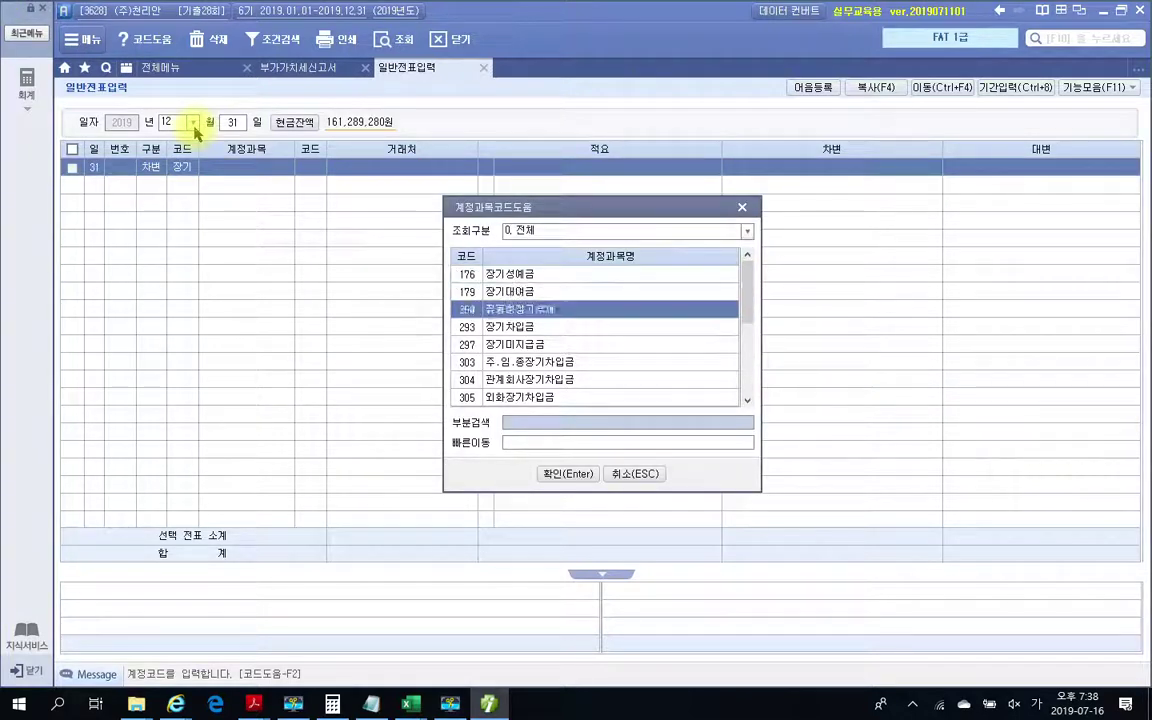
pyautogui.press('Return')
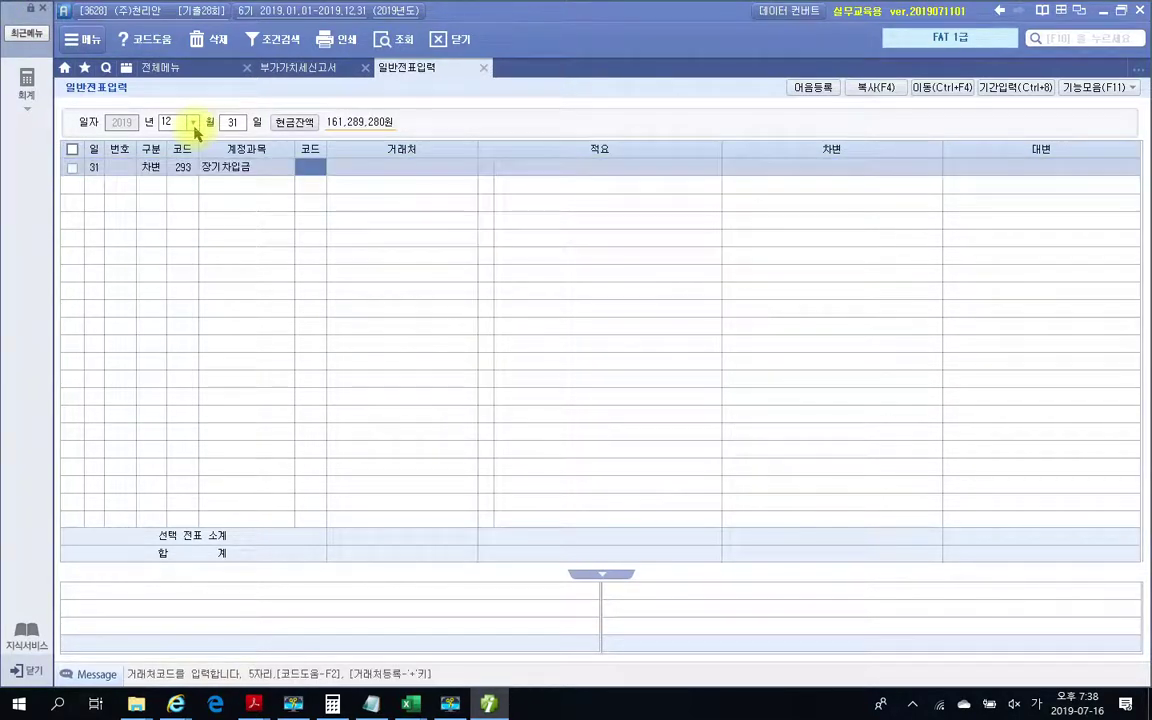
# - Set the 장기차입금 line's 거래처 to 외환은행(차입), leave the 적요 blank, and enter a debit of 20,000,000
pyautogui.write('98500')
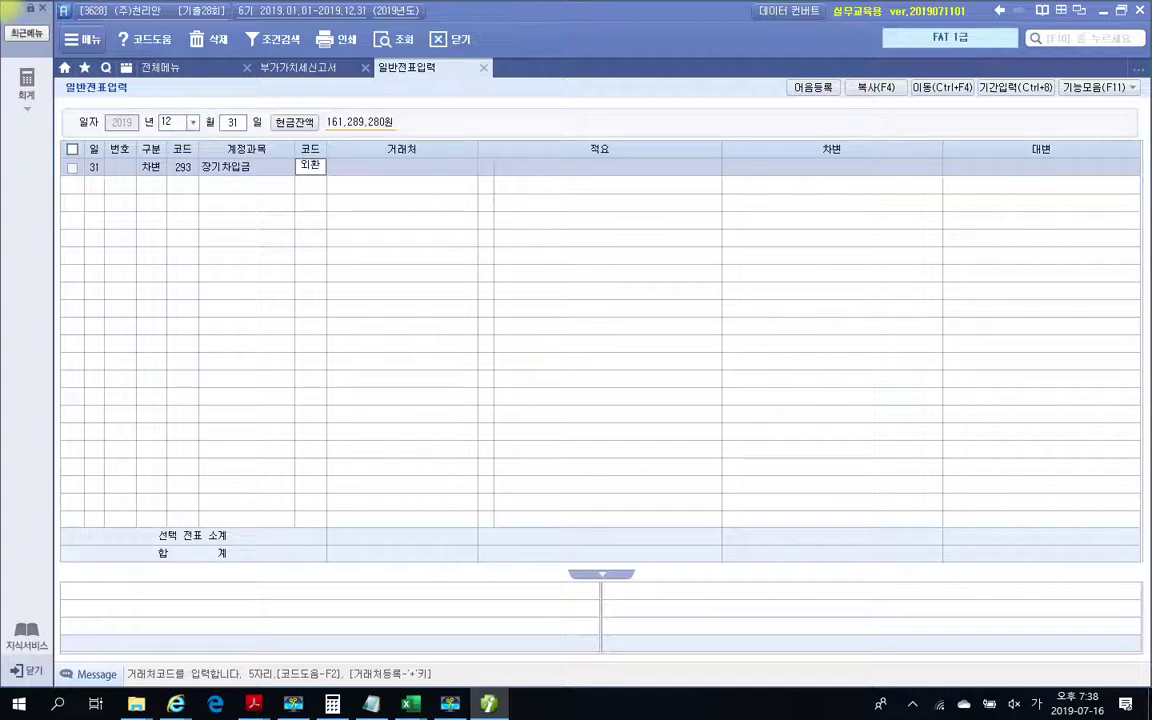
pyautogui.press('Return')
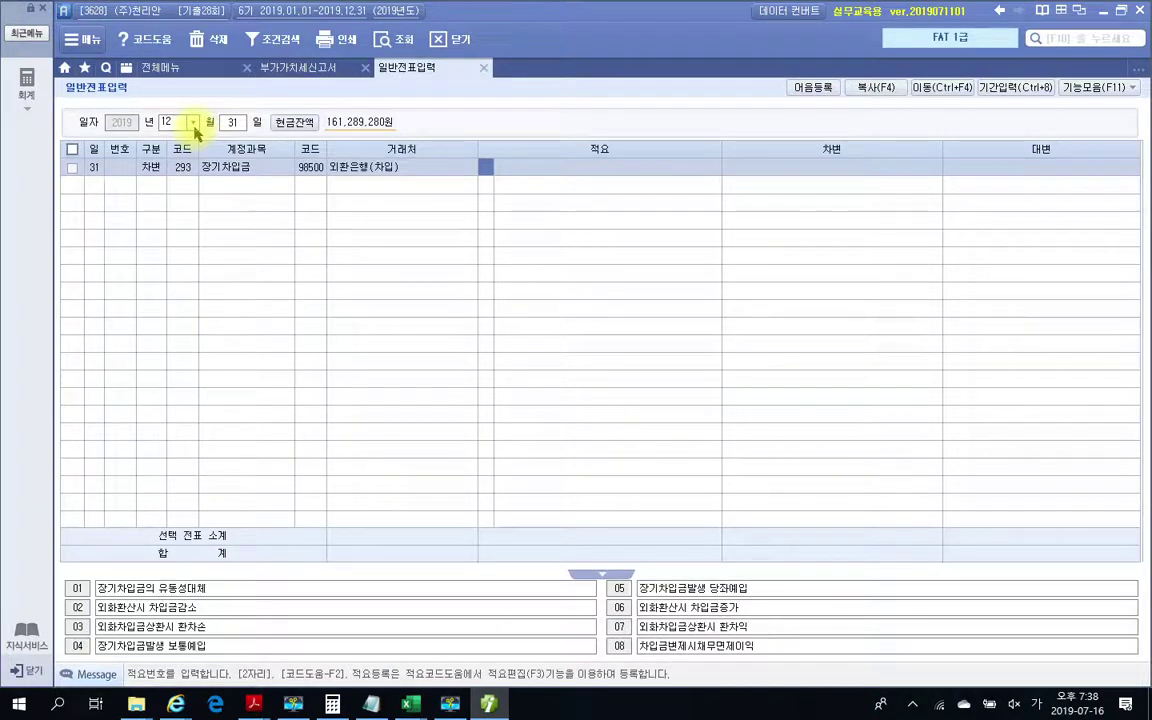
pyautogui.press('Return')
pyautogui.write('20,000,000')
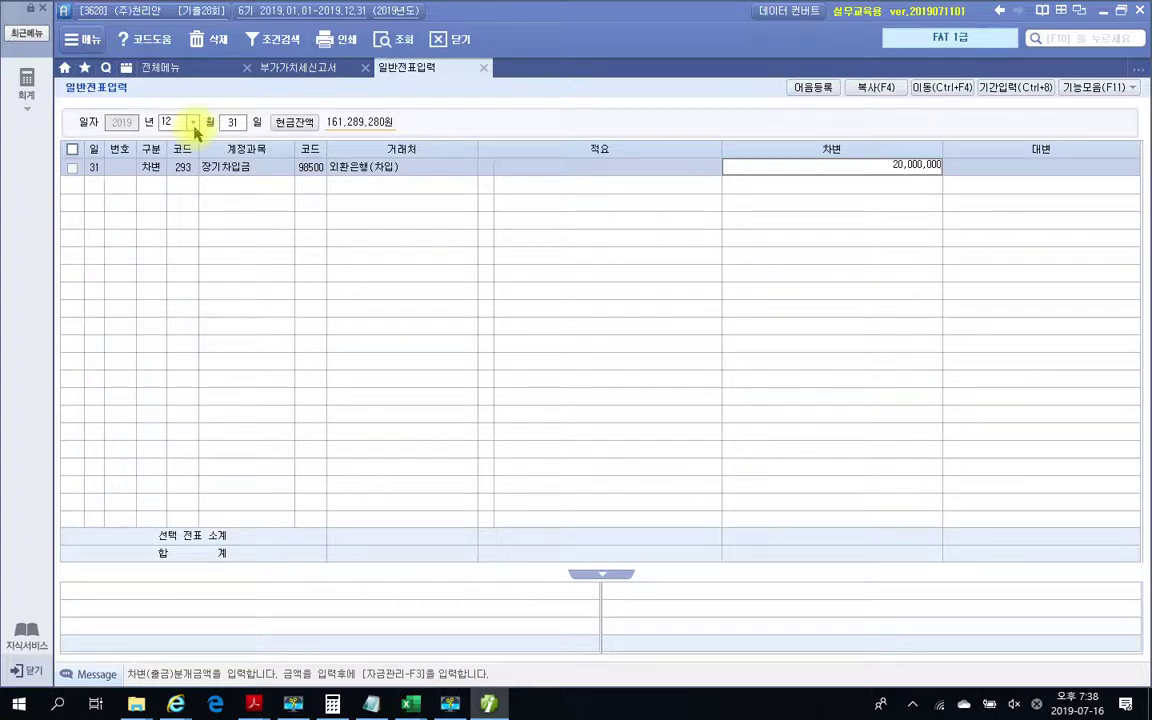
pyautogui.press('Return')
# - Add a 대변 line for account 264 유동성장기부채 with 거래처 외환은행(차입) and a credit of 20,000,000
pyautogui.write('4')
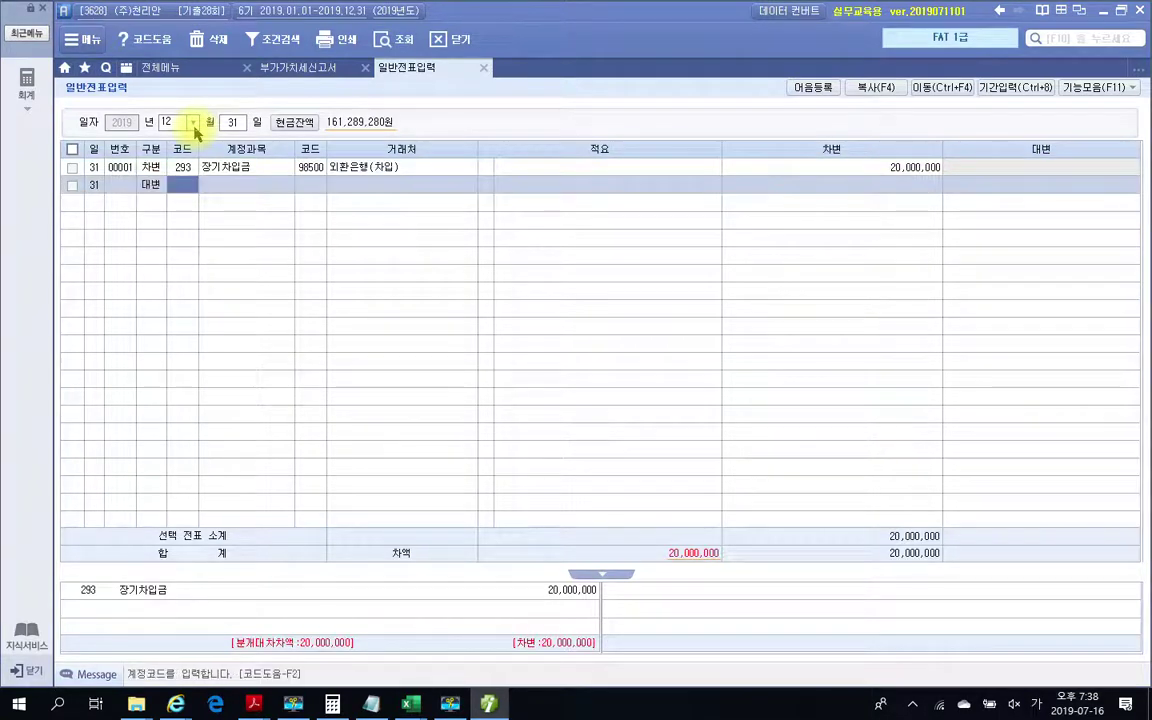
pyautogui.write('264')
pyautogui.press('Return')
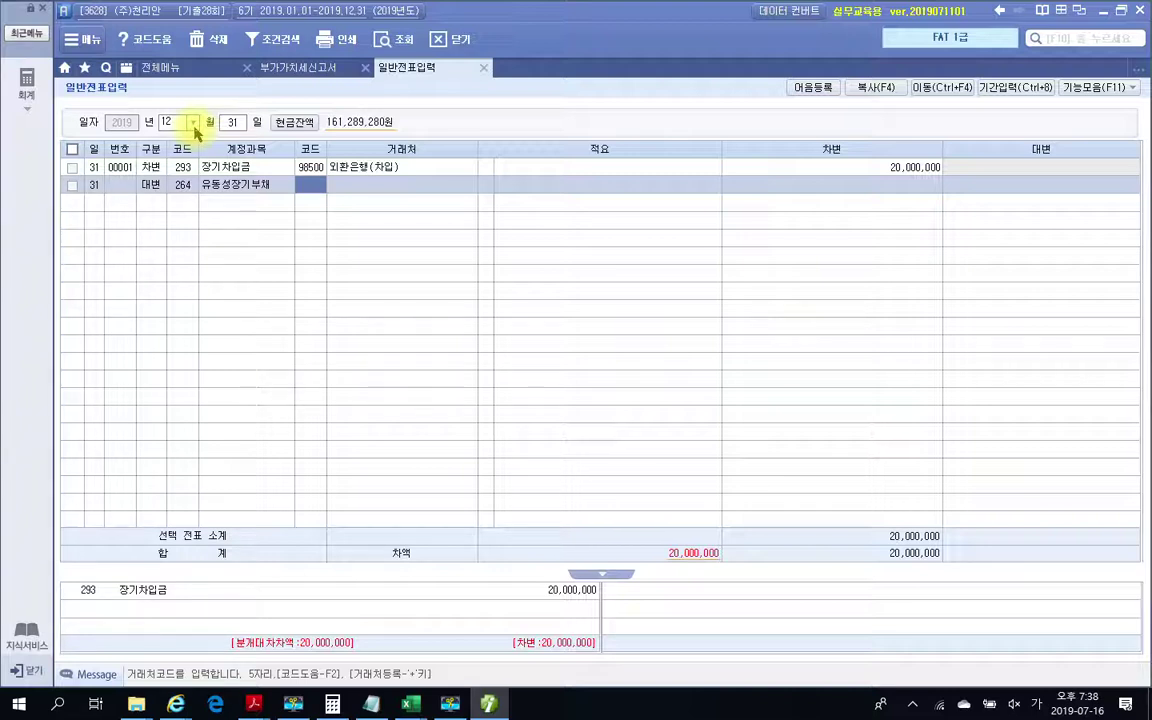
pyautogui.write('98500')
pyautogui.press('Return')
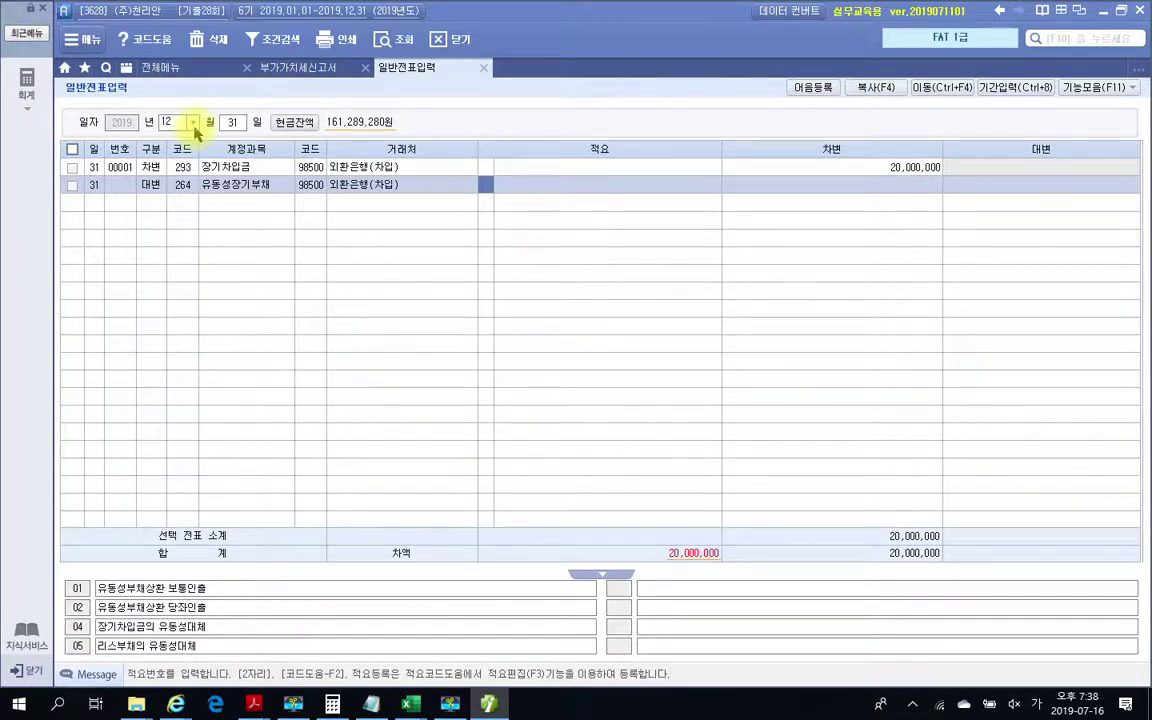
pyautogui.press('Return')
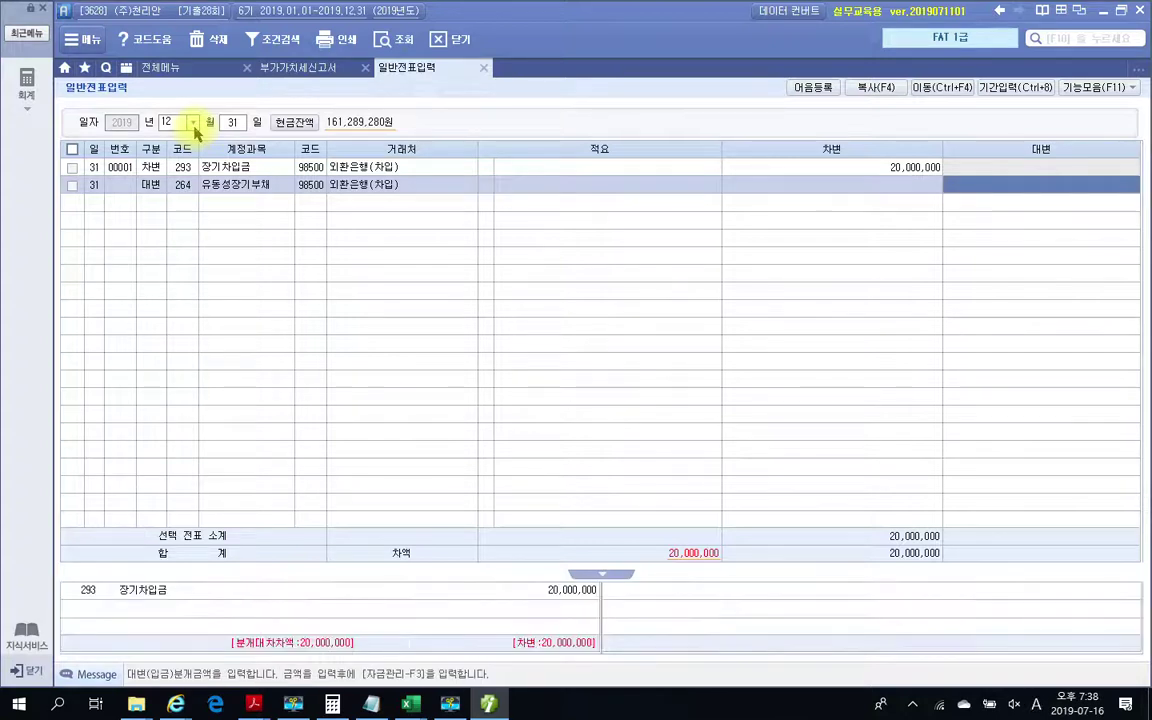
pyautogui.write('20000000')
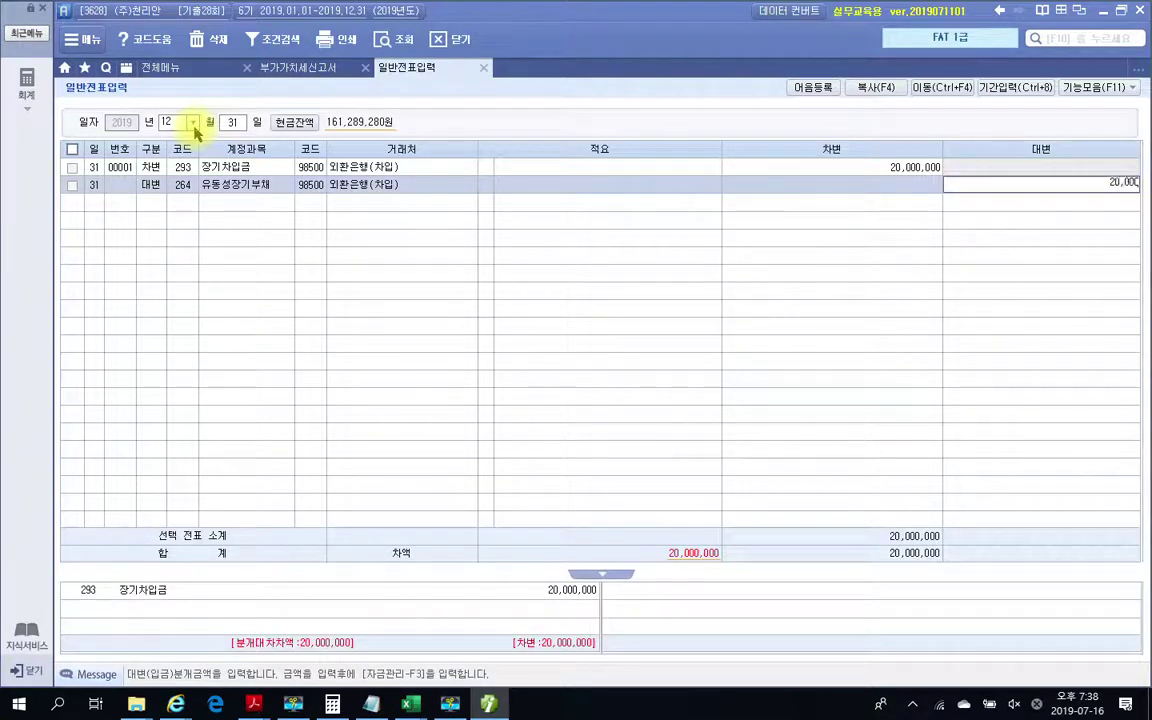
pyautogui.press('Return')
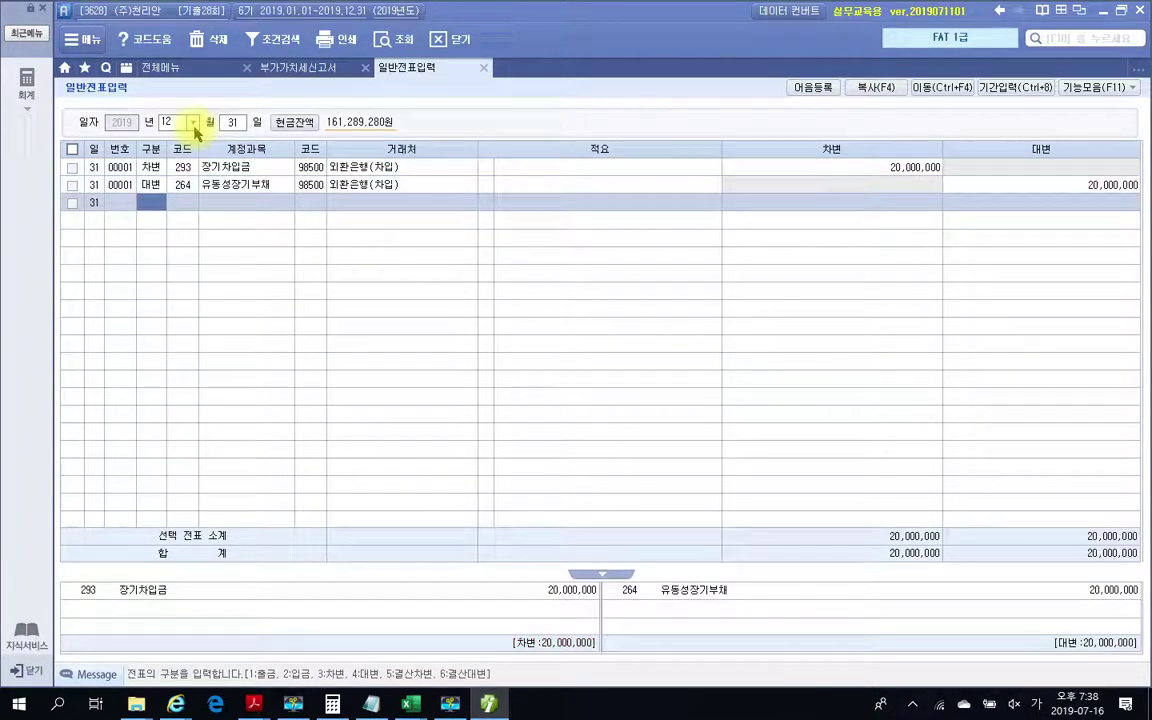
pyautogui.click(201, 170)
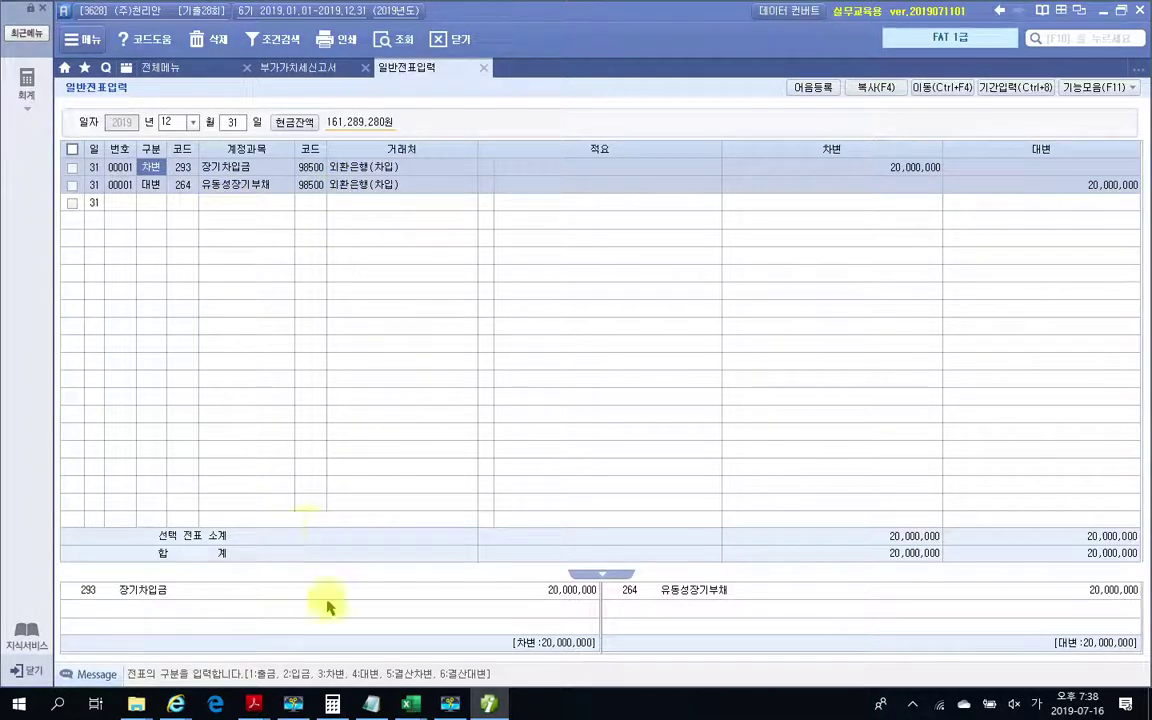
# - Switch to the exam PDF and read item 2, boxing its heading and [재고자산 내역] and circling 자동결산
pyautogui.hotkey('alt', 'Tab')
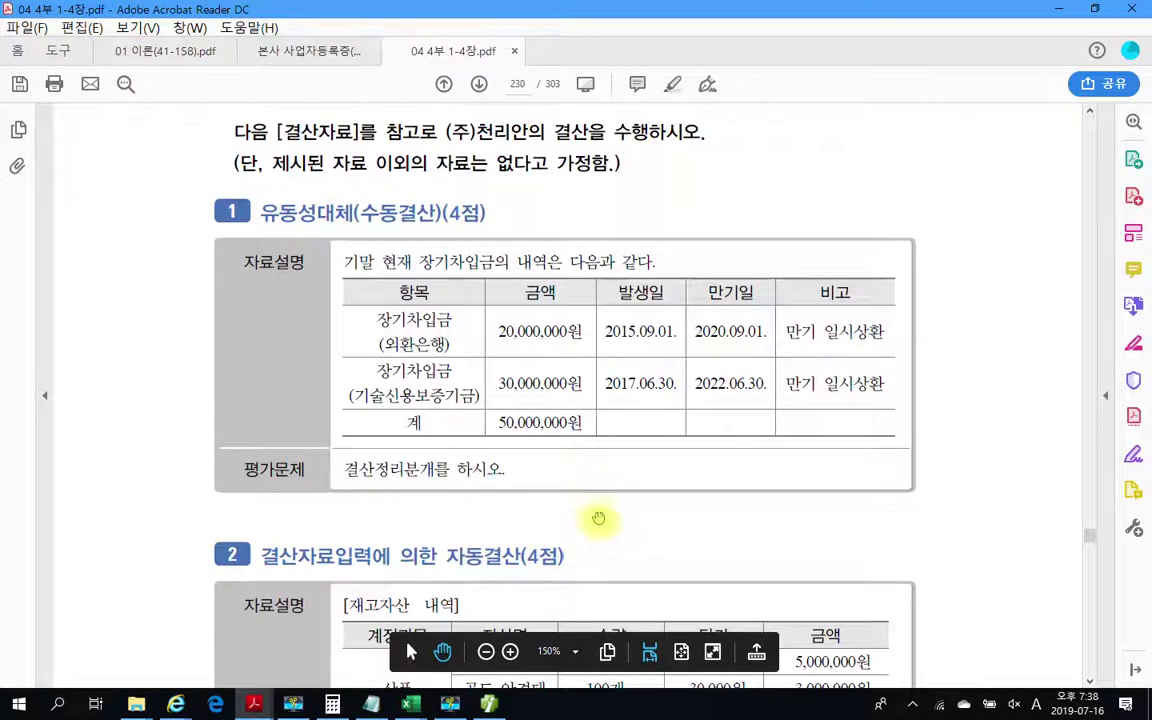
pyautogui.scroll(-1, 600, 516)
pyautogui.scroll(-2, 600, 525)
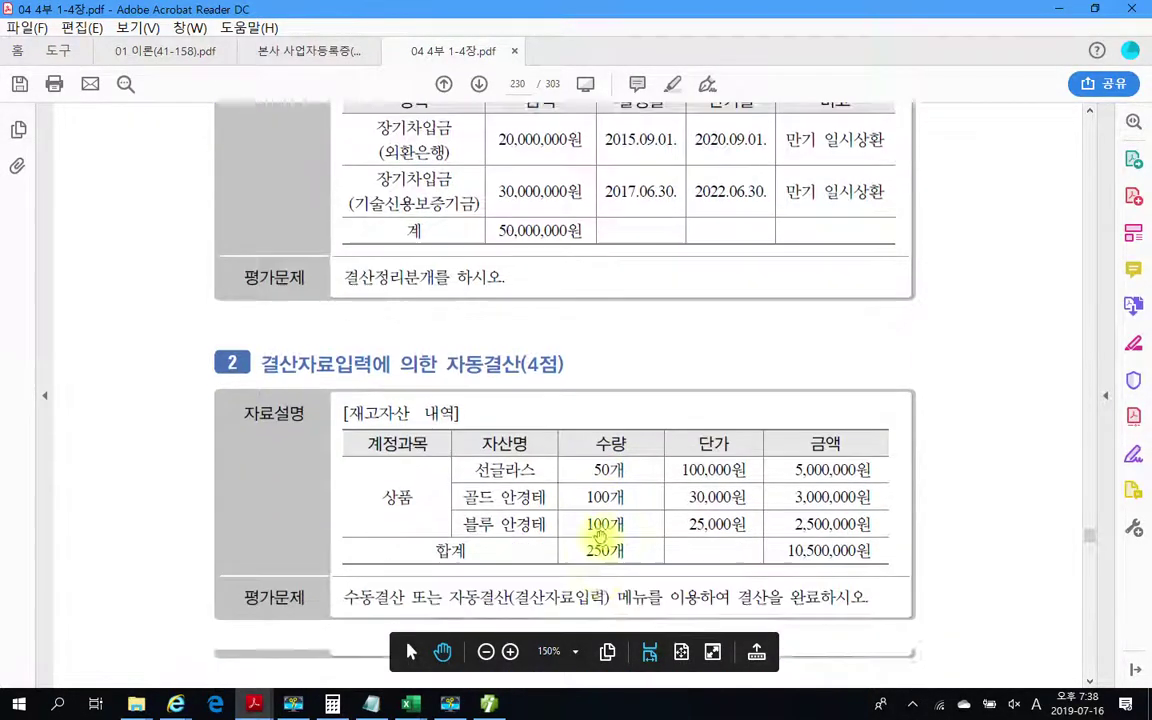
pyautogui.scroll(-1, 598, 533)
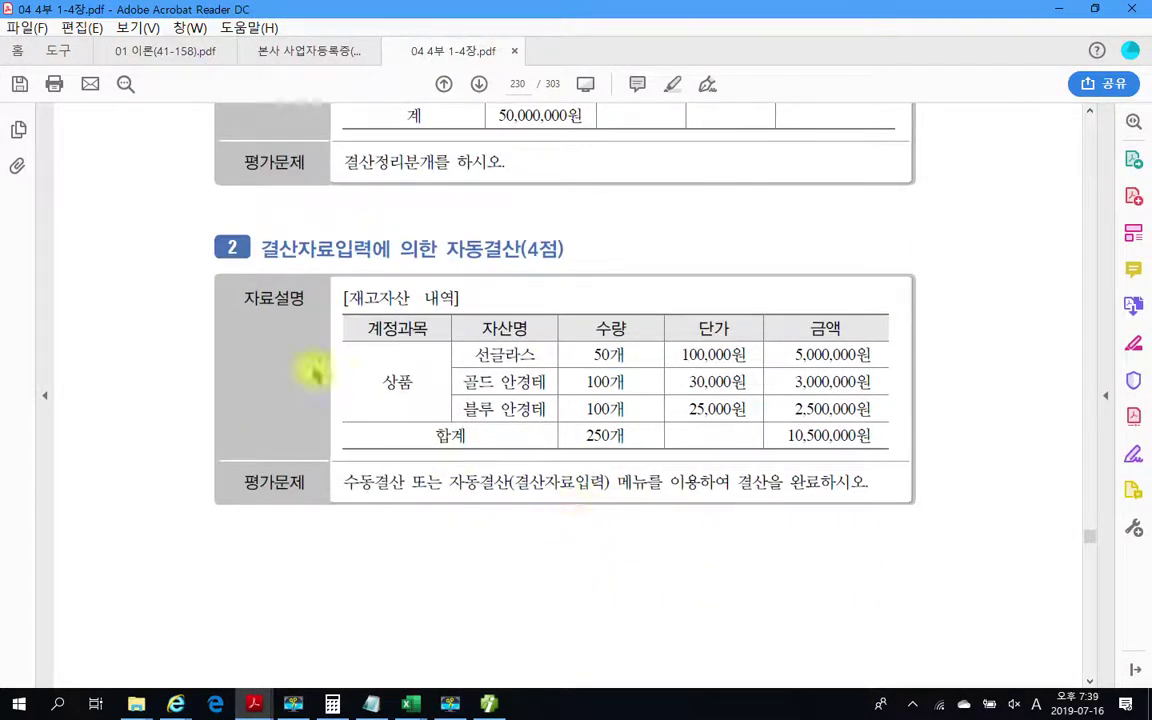
pyautogui.moveTo(247, 219)
pyautogui.mouseDown()
pyautogui.moveTo(330, 250)
pyautogui.moveTo(567, 265)
pyautogui.mouseUp()
pyautogui.moveTo(505, 228)
pyautogui.mouseDown()
pyautogui.moveTo(445, 232)
pyautogui.moveTo(450, 262)
pyautogui.moveTo(516, 257)
pyautogui.mouseUp()
pyautogui.moveTo(343, 285); pyautogui.dragTo(466, 313)
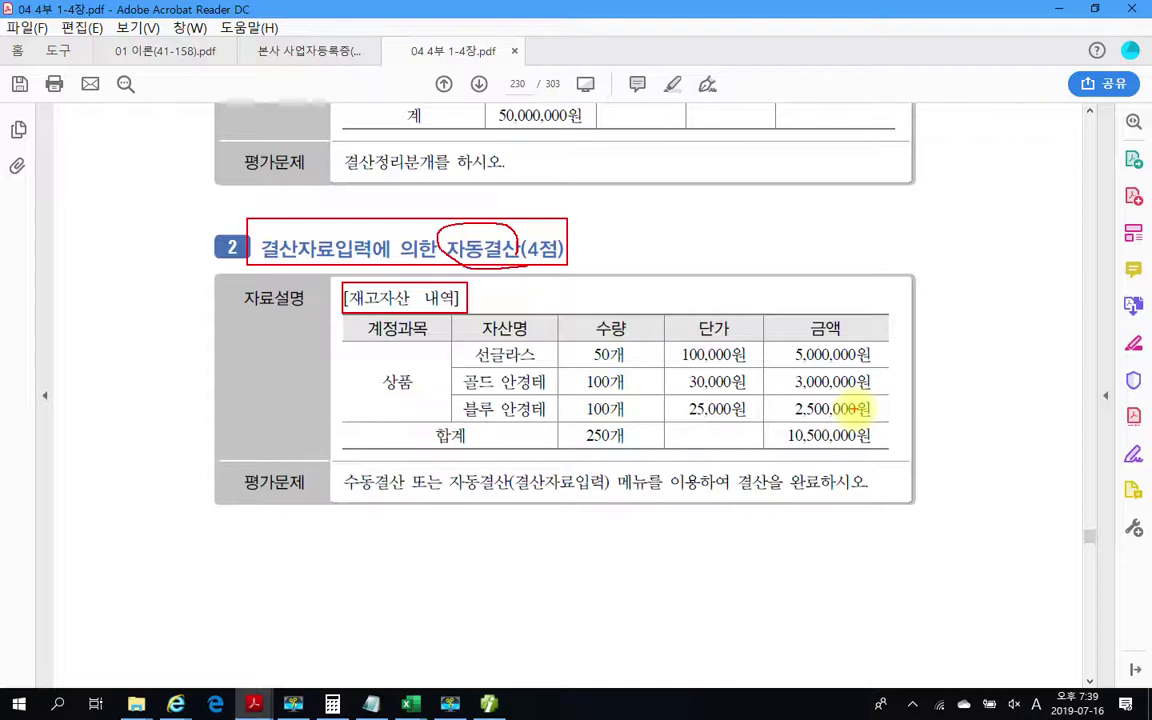
pyautogui.moveTo(440, 228)
pyautogui.mouseDown()
pyautogui.moveTo(540, 247)
pyautogui.moveTo(480, 215)
pyautogui.mouseUp()
pyautogui.moveTo(500, 283); pyautogui.dragTo(380, 275)
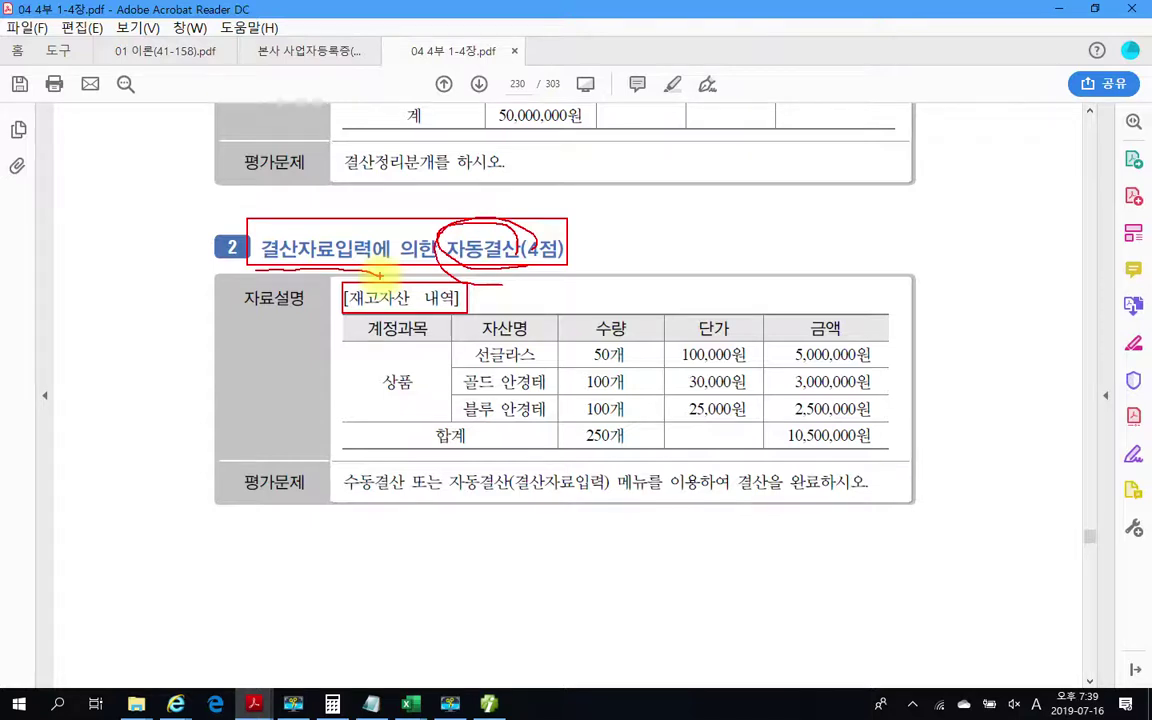
# - Examine the 재고자산 table, circling the 10,500,000원 total, the 수량 column and the 25,000원 unit price, with extra lines sketched beside the table
pyautogui.moveTo(790, 425); pyautogui.dragTo(858, 482)
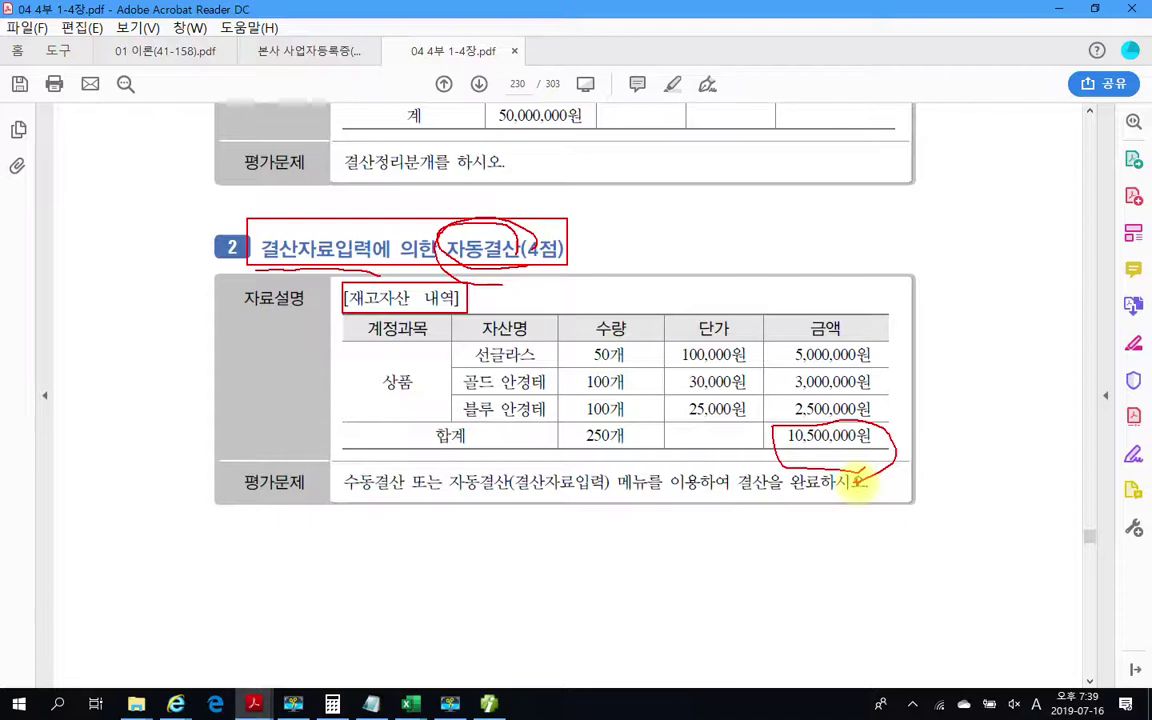
pyautogui.moveTo(575, 420)
pyautogui.mouseDown()
pyautogui.moveTo(612, 328)
pyautogui.moveTo(633, 430)
pyautogui.mouseUp()
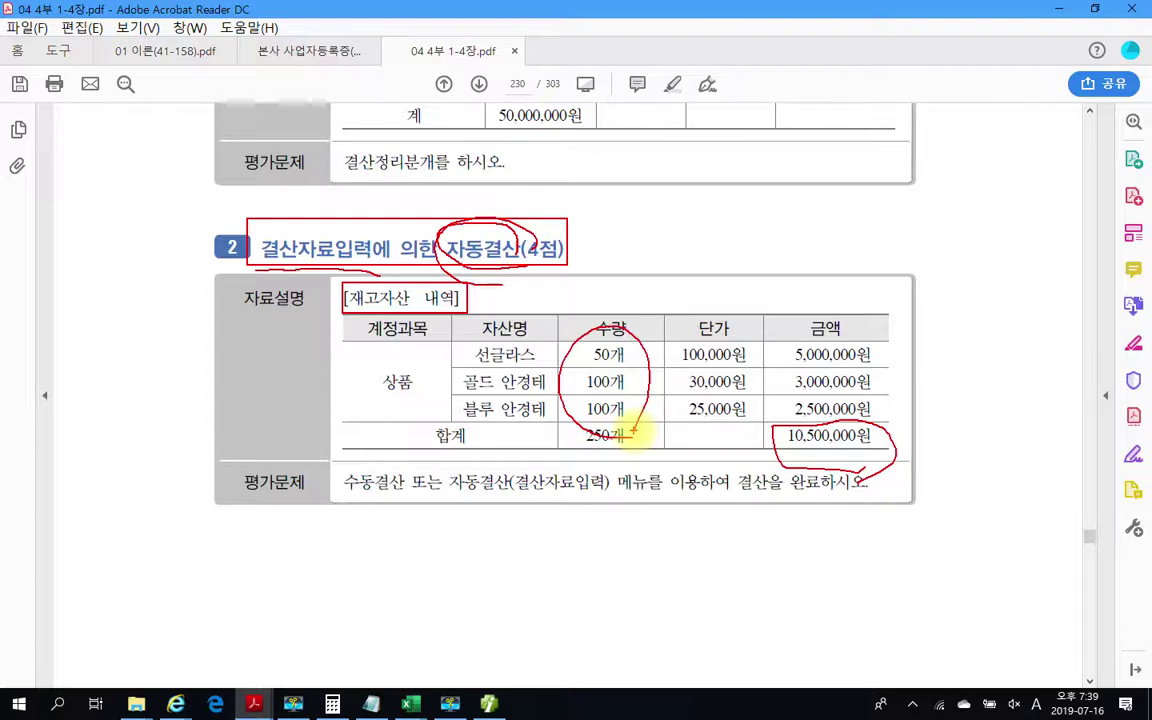
pyautogui.moveTo(900, 284); pyautogui.dragTo(890, 518)
pyautogui.moveTo(913, 314); pyautogui.dragTo(1065, 313)
pyautogui.moveTo(910, 370); pyautogui.dragTo(1066, 365)
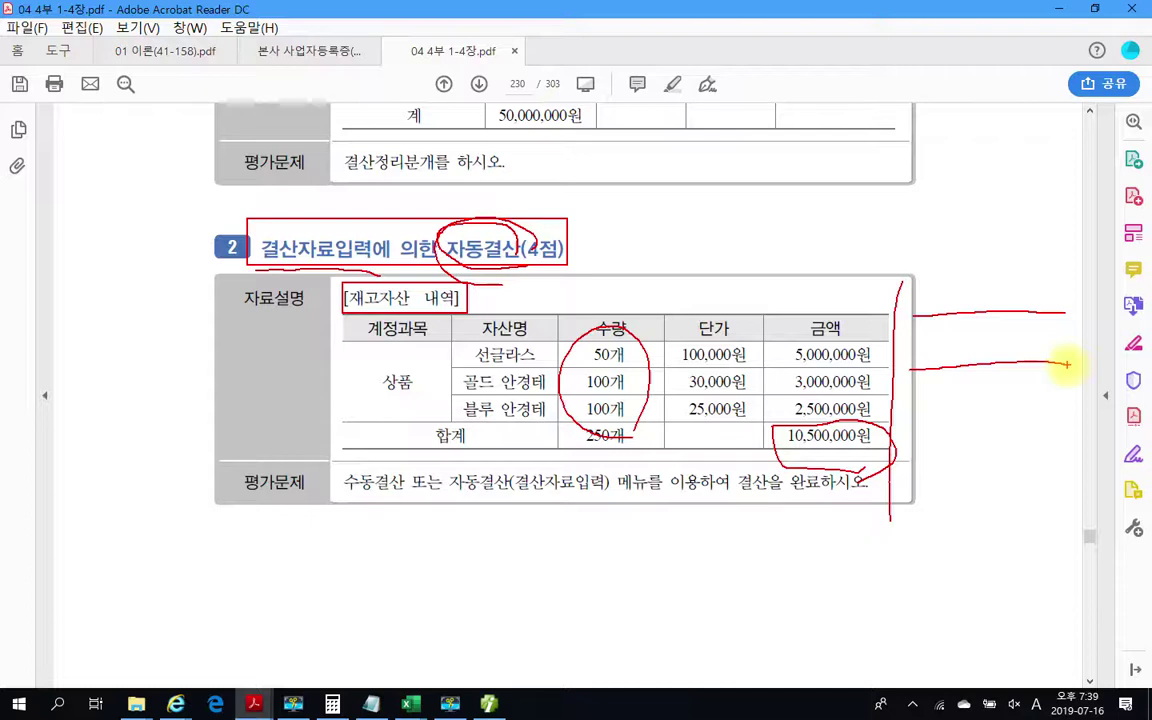
pyautogui.moveTo(694, 411); pyautogui.dragTo(760, 440)
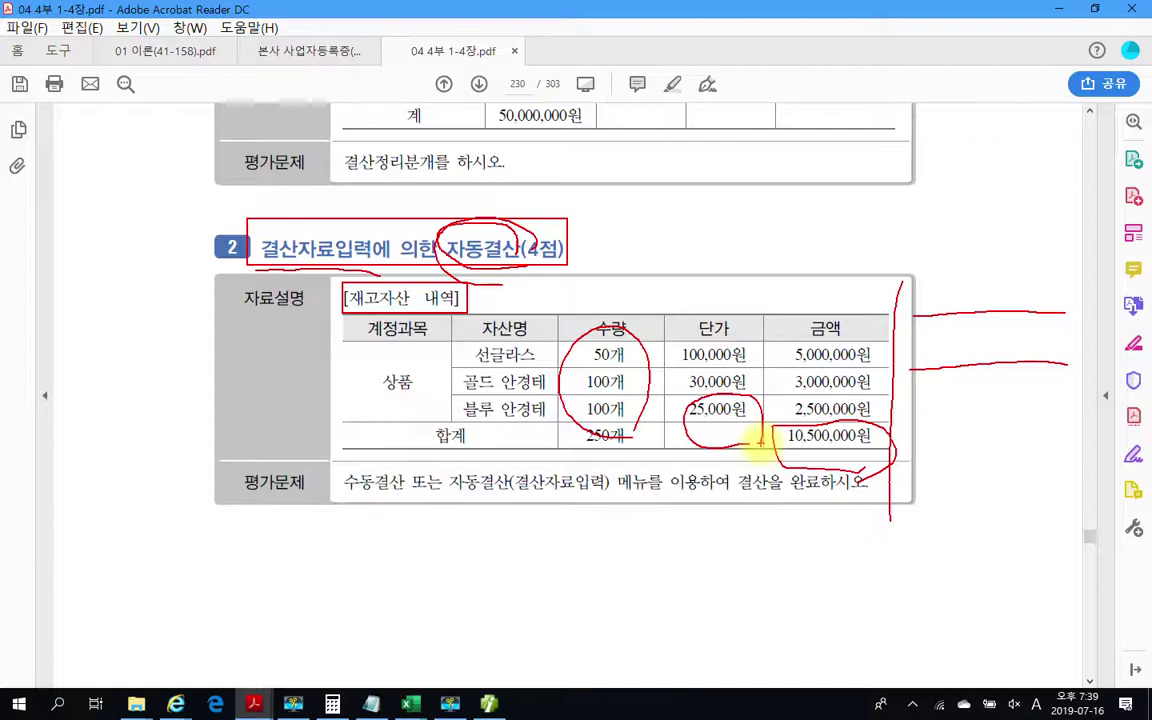
pyautogui.moveTo(998, 458); pyautogui.dragTo(1025, 455)
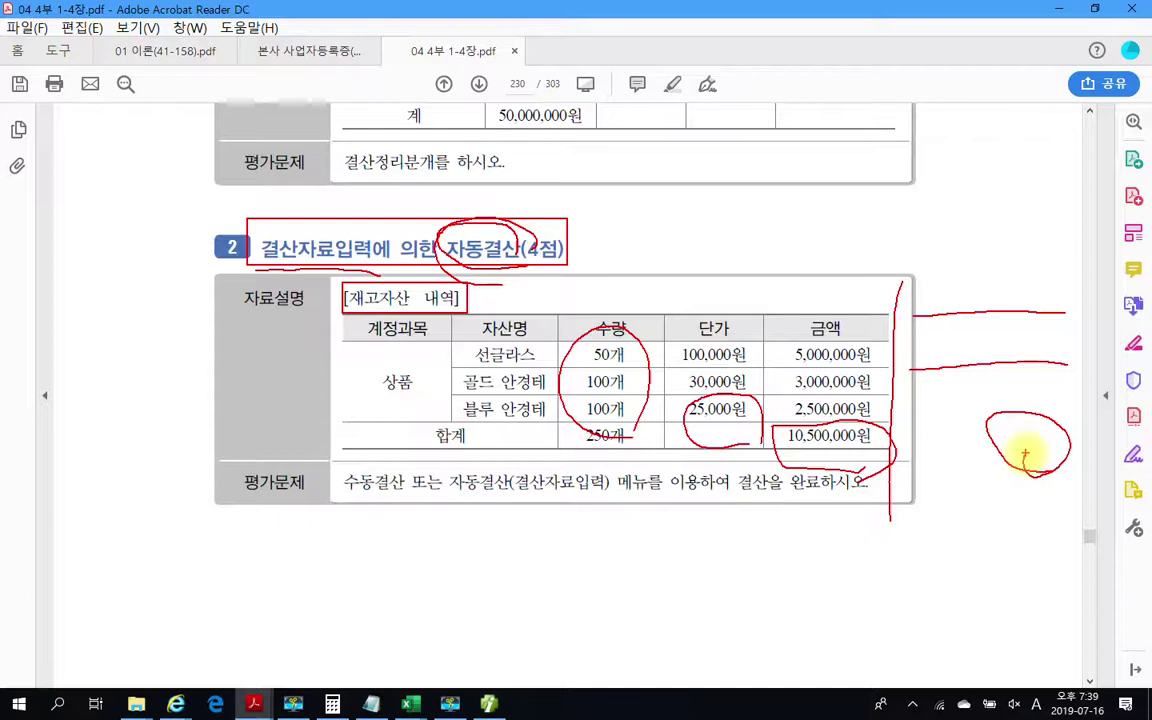
# - Handwrite an example inventory-shortage entry below item 2, with 재고자산감모손실 as 차변 and 상품 25,000 as 대변
pyautogui.moveTo(140, 489)
pyautogui.mouseDown()
pyautogui.moveTo(185, 560)
pyautogui.moveTo(218, 527)
pyautogui.moveTo(205, 585)
pyautogui.moveTo(290, 545)
pyautogui.moveTo(301, 566)
pyautogui.moveTo(360, 571)
pyautogui.moveTo(408, 556)
pyautogui.moveTo(425, 535)
pyautogui.moveTo(455, 530)
pyautogui.moveTo(480, 545)
pyautogui.moveTo(545, 517)
pyautogui.moveTo(514, 548)
pyautogui.moveTo(553, 506)
pyautogui.moveTo(595, 505)
pyautogui.moveTo(607, 568)
pyautogui.moveTo(638, 533)
pyautogui.moveTo(689, 548)
pyautogui.moveTo(760, 545)
pyautogui.moveTo(792, 560)
pyautogui.moveTo(913, 516)
pyautogui.mouseUp()
pyautogui.moveTo(515, 605)
pyautogui.mouseDown()
pyautogui.moveTo(637, 628)
pyautogui.moveTo(689, 594)
pyautogui.moveTo(674, 630)
pyautogui.moveTo(730, 589)
pyautogui.moveTo(766, 656)
pyautogui.mouseUp()
pyautogui.moveTo(843, 600)
pyautogui.mouseDown()
pyautogui.moveTo(938, 604)
pyautogui.moveTo(945, 625)
pyautogui.moveTo(1002, 596)
pyautogui.mouseUp()
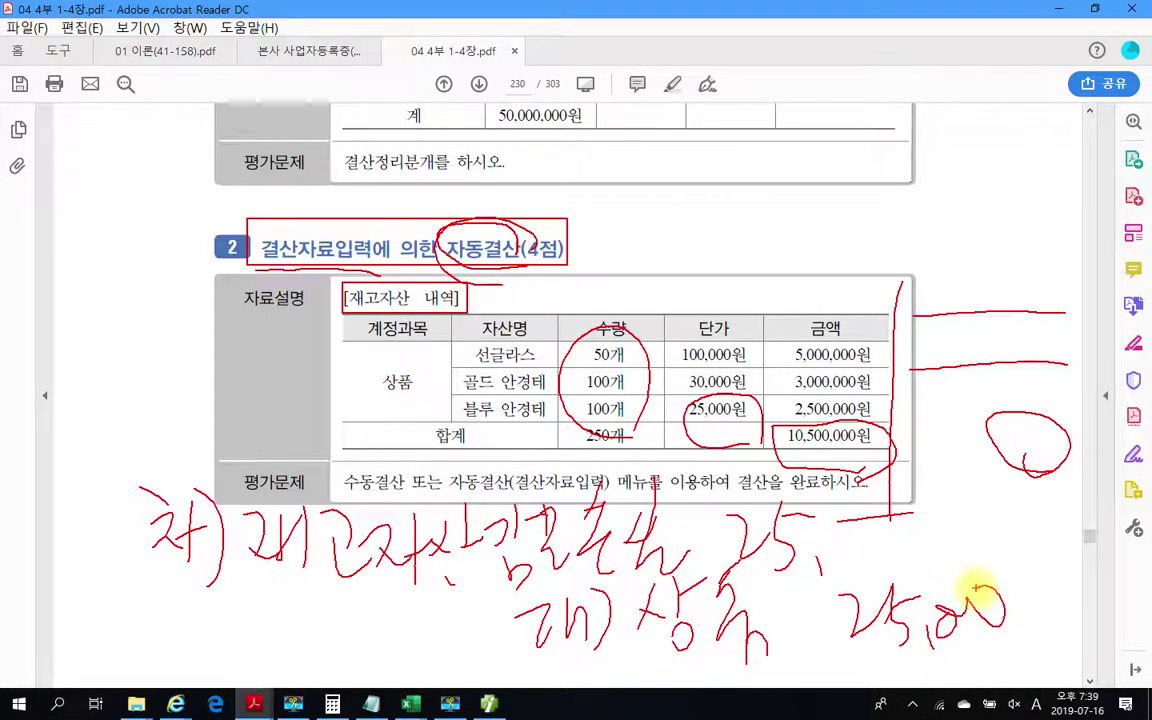
# - Circle the spot beside the handwritten 상품, draw an arrow up to a handwritten "적요 8", and underline both notes for emphasis
pyautogui.moveTo(828, 657)
pyautogui.mouseDown()
pyautogui.moveTo(795, 577)
pyautogui.moveTo(784, 663)
pyautogui.moveTo(836, 257)
pyautogui.moveTo(872, 298)
pyautogui.mouseUp()
pyautogui.moveTo(750, 185)
pyautogui.mouseDown()
pyautogui.moveTo(792, 178)
pyautogui.moveTo(766, 228)
pyautogui.mouseUp()
pyautogui.moveTo(826, 178); pyautogui.dragTo(828, 250)
pyautogui.moveTo(770, 150)
pyautogui.mouseDown()
pyautogui.moveTo(790, 205)
pyautogui.moveTo(865, 165)
pyautogui.moveTo(870, 215)
pyautogui.mouseUp()
pyautogui.moveTo(925, 165); pyautogui.dragTo(948, 205)
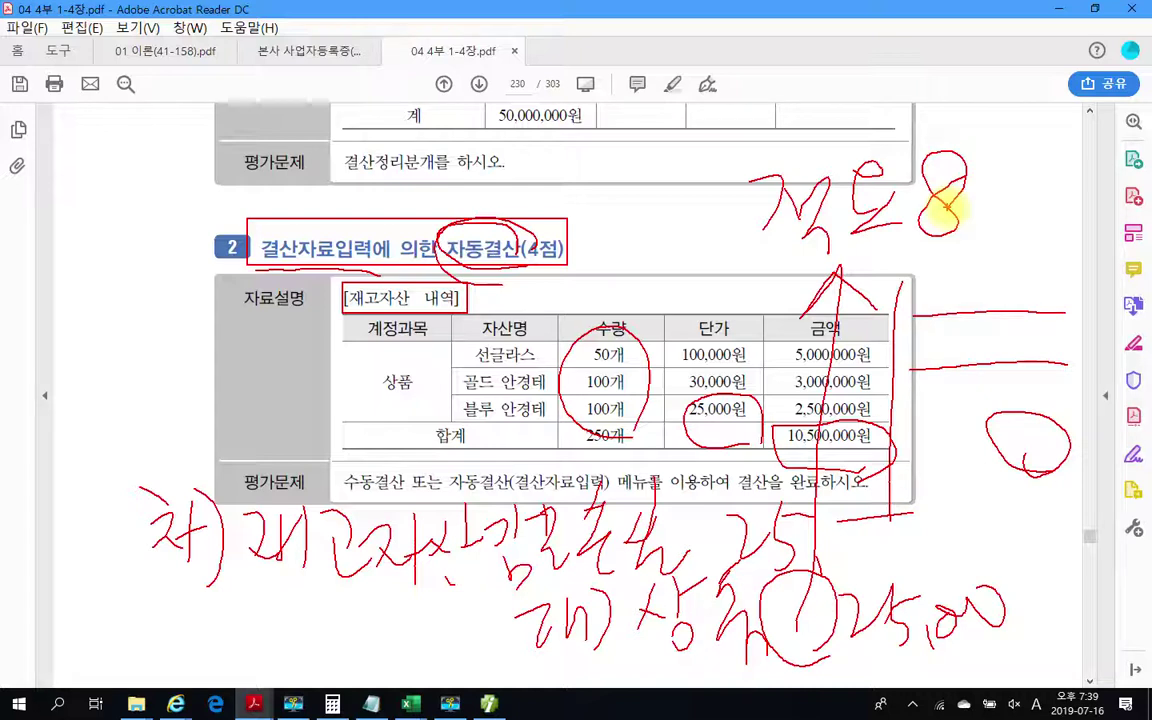
pyautogui.moveTo(780, 262); pyautogui.dragTo(1040, 232)
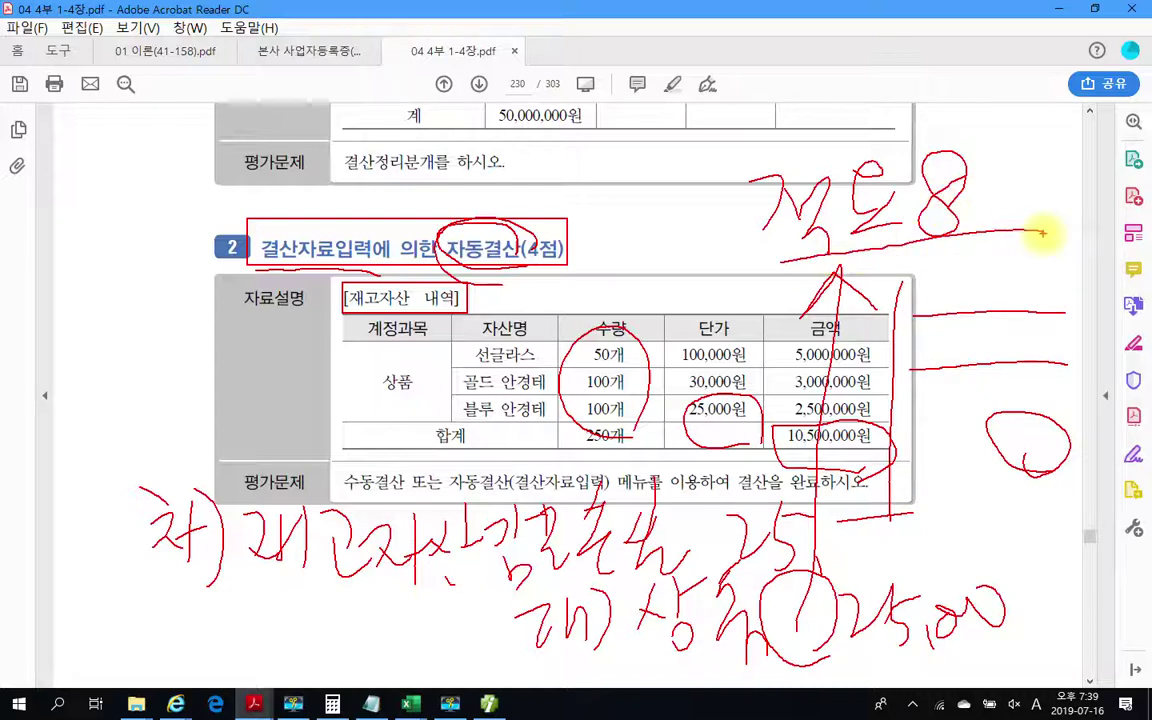
pyautogui.moveTo(600, 663); pyautogui.dragTo(1010, 652)
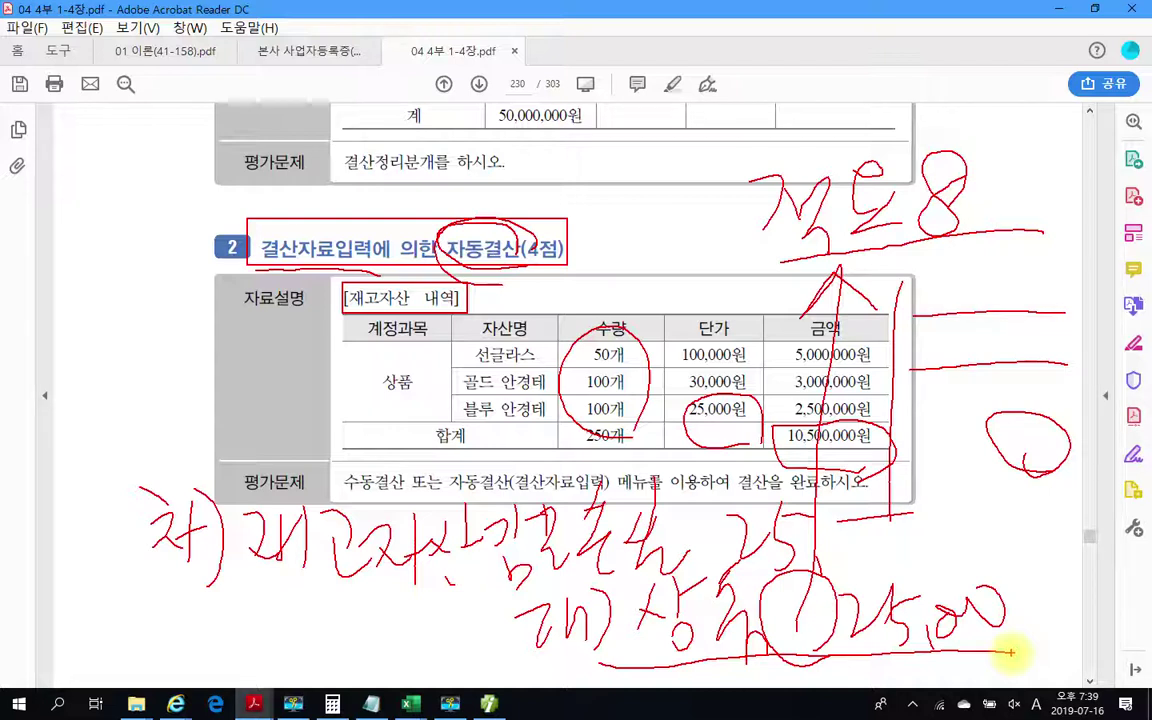
pyautogui.moveTo(794, 338)
pyautogui.mouseDown()
pyautogui.moveTo(753, 327)
pyautogui.moveTo(770, 340)
pyautogui.mouseUp()
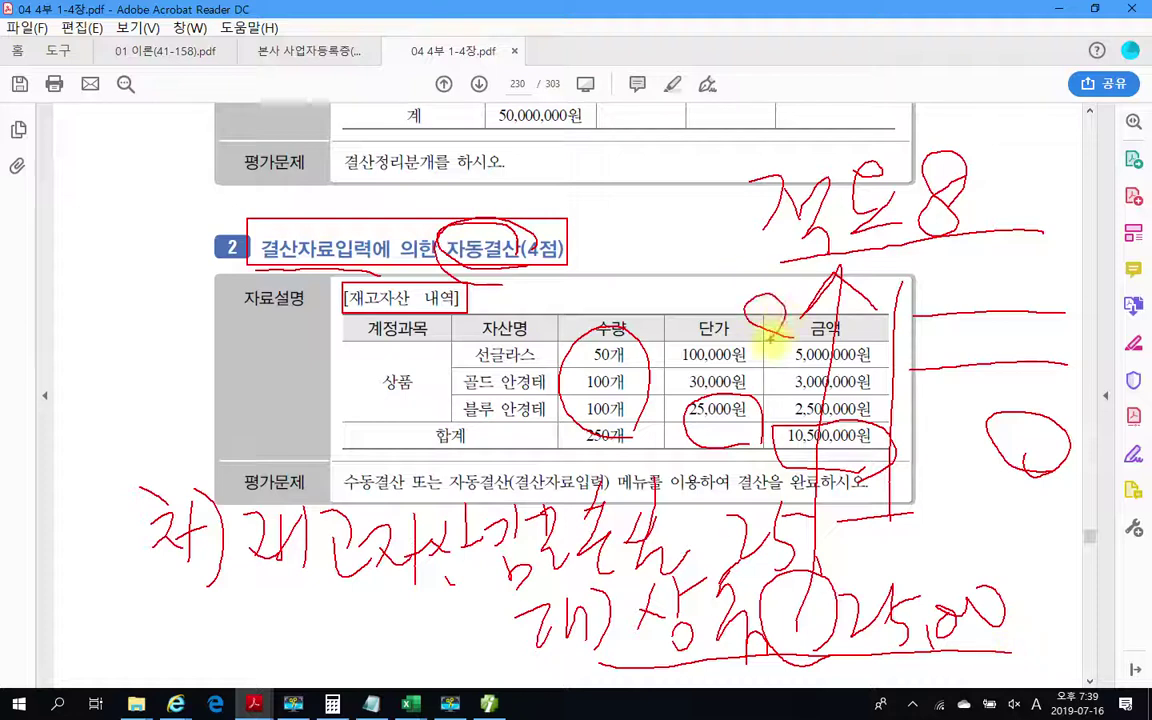
pyautogui.moveTo(1018, 305)
pyautogui.mouseDown()
pyautogui.moveTo(1074, 315)
pyautogui.moveTo(1040, 320)
pyautogui.moveTo(1050, 308)
pyautogui.mouseUp()
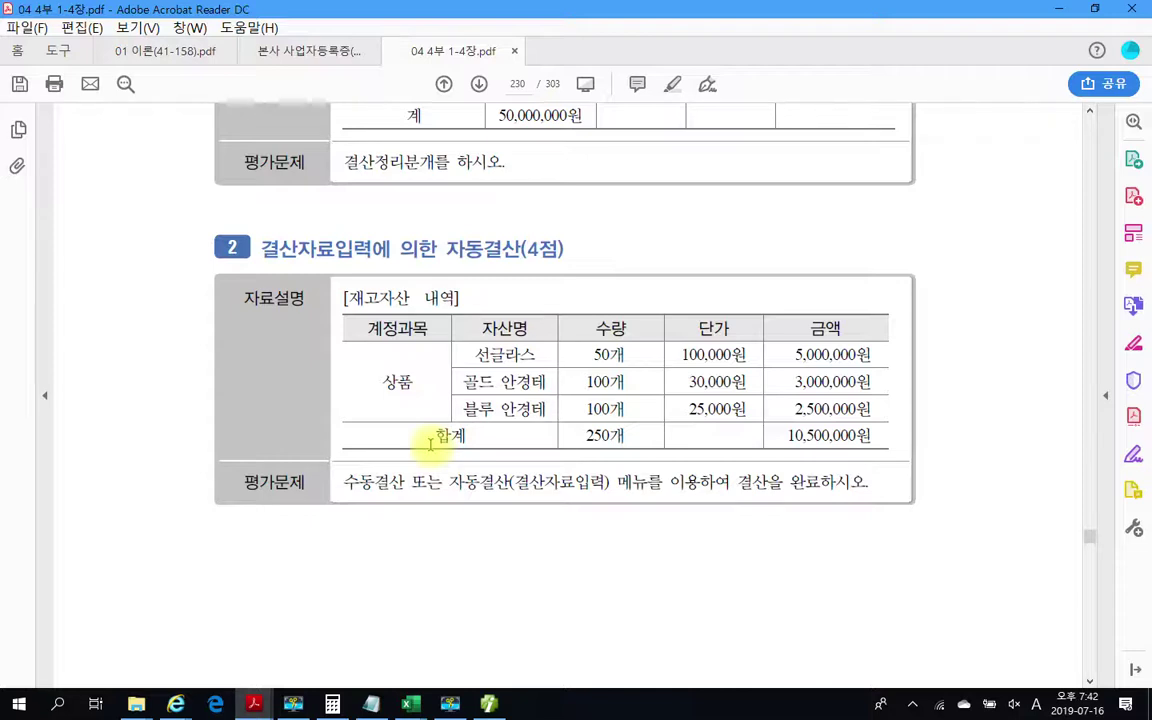
# - Circle 결산자료입력, 상품 and 재고자산 in item 2, box and tick the 10,500,000원 total, and clear the marks
pyautogui.moveTo(290, 275); pyautogui.dragTo(405, 265)
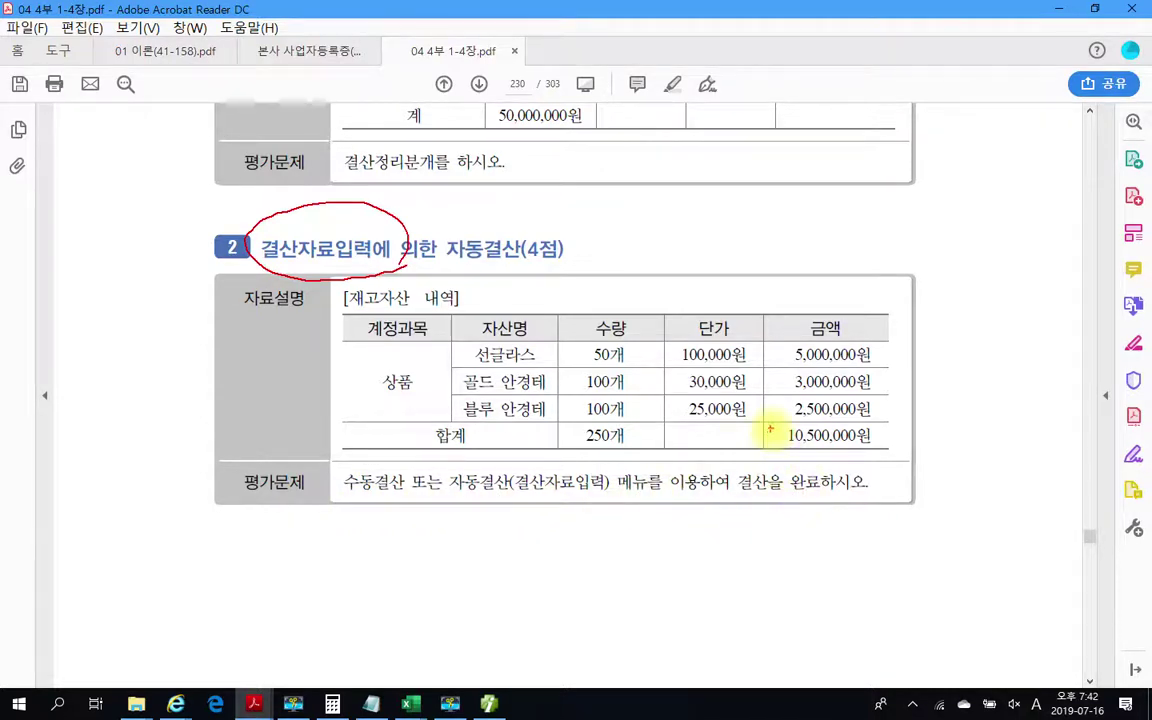
pyautogui.moveTo(766, 422)
pyautogui.mouseDown()
pyautogui.moveTo(866, 457)
pyautogui.moveTo(914, 454)
pyautogui.mouseUp()
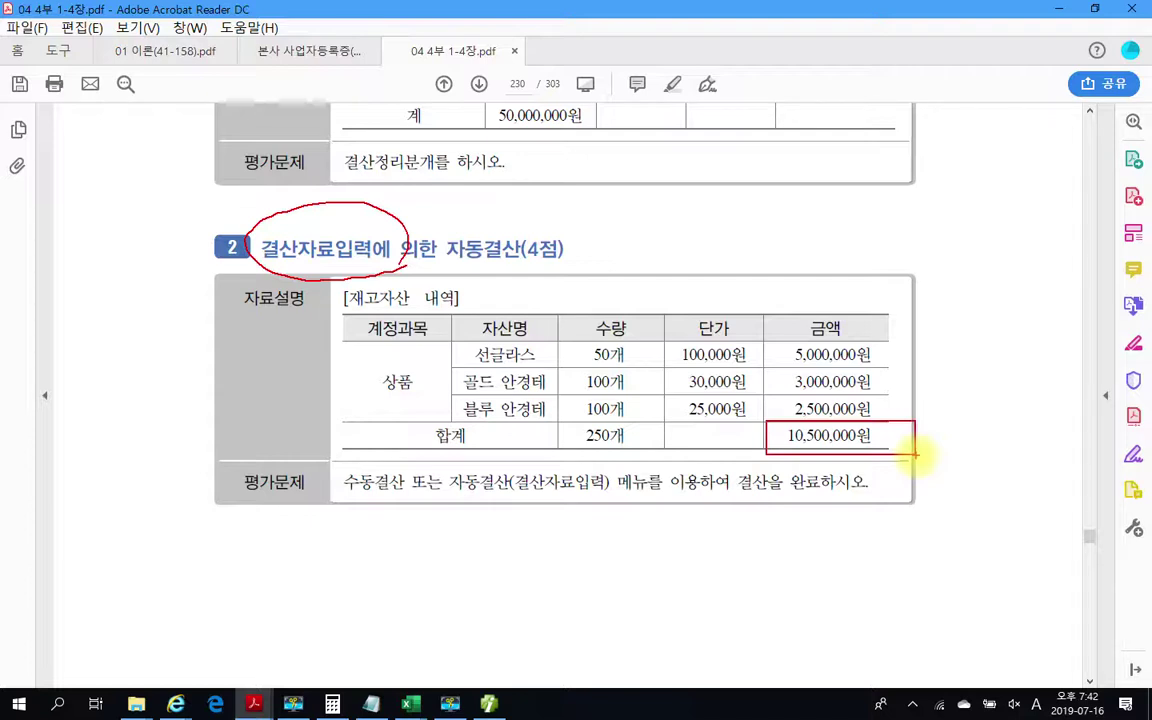
pyautogui.moveTo(398, 362)
pyautogui.mouseDown()
pyautogui.moveTo(372, 385)
pyautogui.moveTo(420, 378)
pyautogui.moveTo(400, 415)
pyautogui.mouseUp()
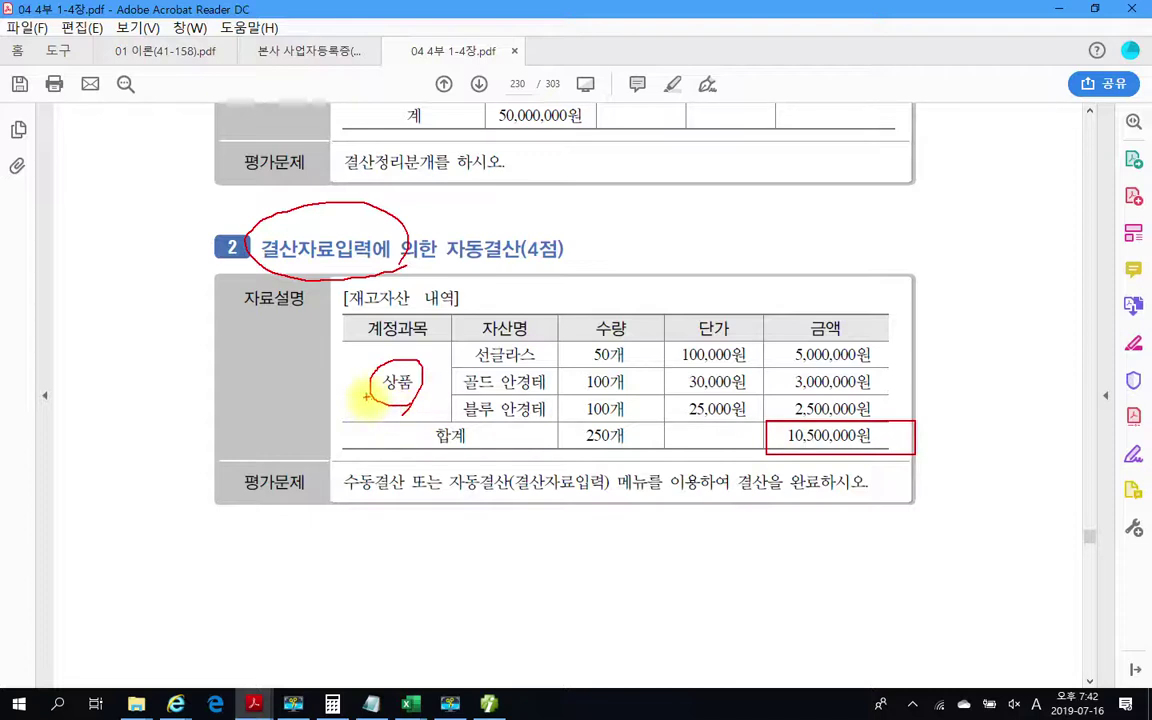
pyautogui.moveTo(343, 313); pyautogui.dragTo(425, 305)
pyautogui.moveTo(333, 308)
pyautogui.mouseDown()
pyautogui.moveTo(338, 282)
pyautogui.moveTo(408, 295)
pyautogui.moveTo(400, 336)
pyautogui.mouseUp()
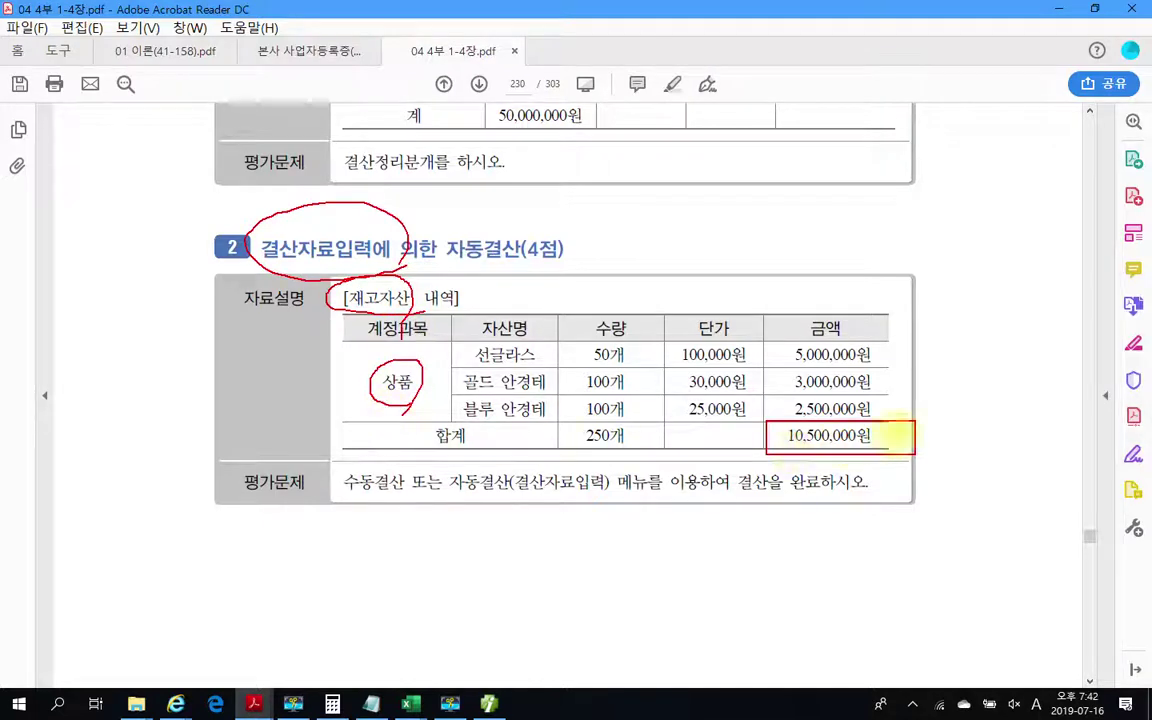
pyautogui.moveTo(910, 408)
pyautogui.mouseDown()
pyautogui.moveTo(905, 425)
pyautogui.moveTo(981, 427)
pyautogui.mouseUp()
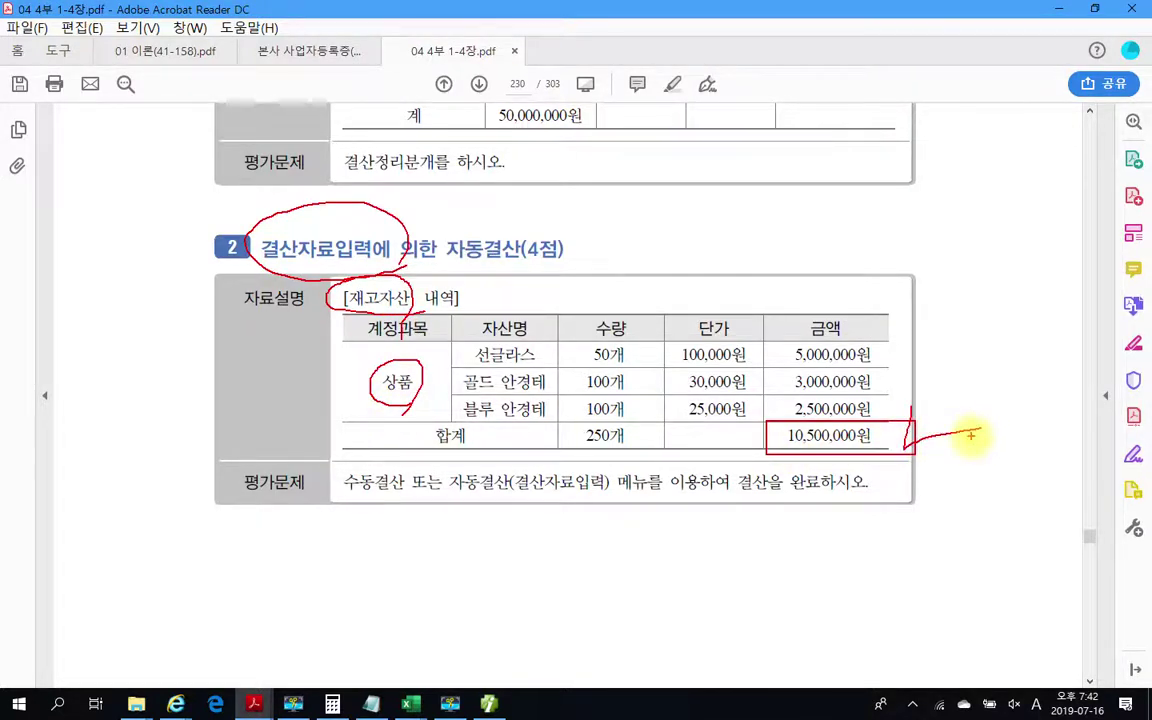
pyautogui.press('Escape')
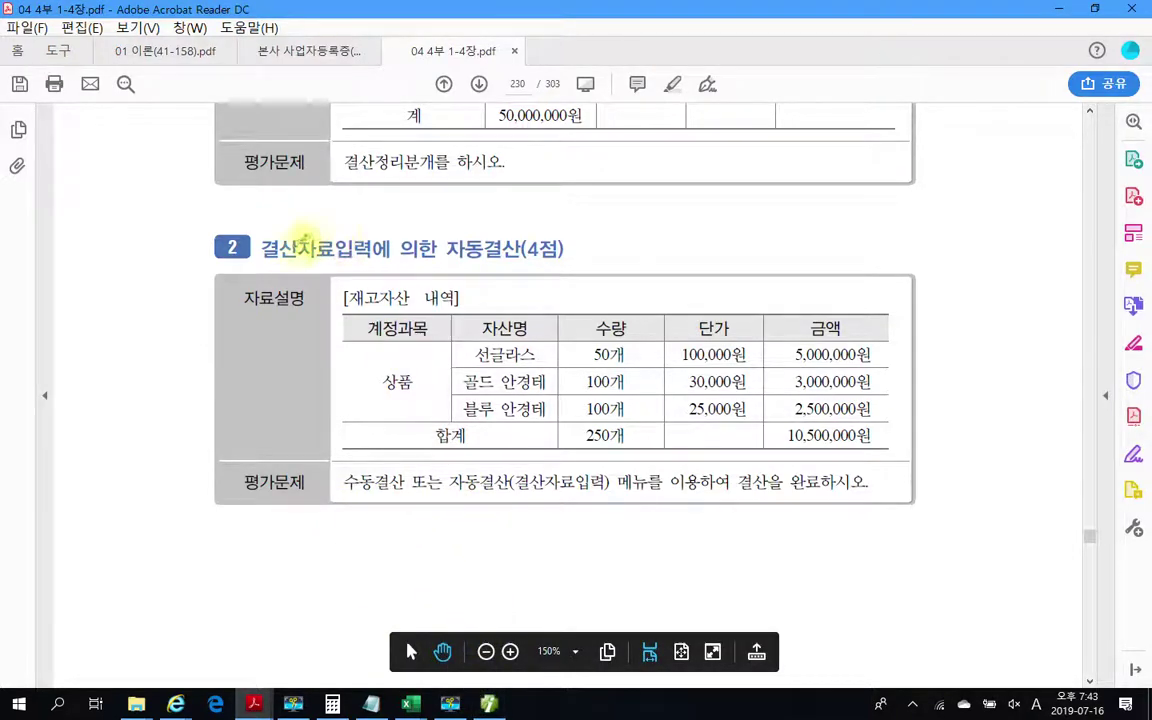
# - Switch to Smart A and open 결산자료입력 for months 01 to 12, accepting the 매출원가 및 경비선택 dialog without a cost code
pyautogui.click(489, 703)
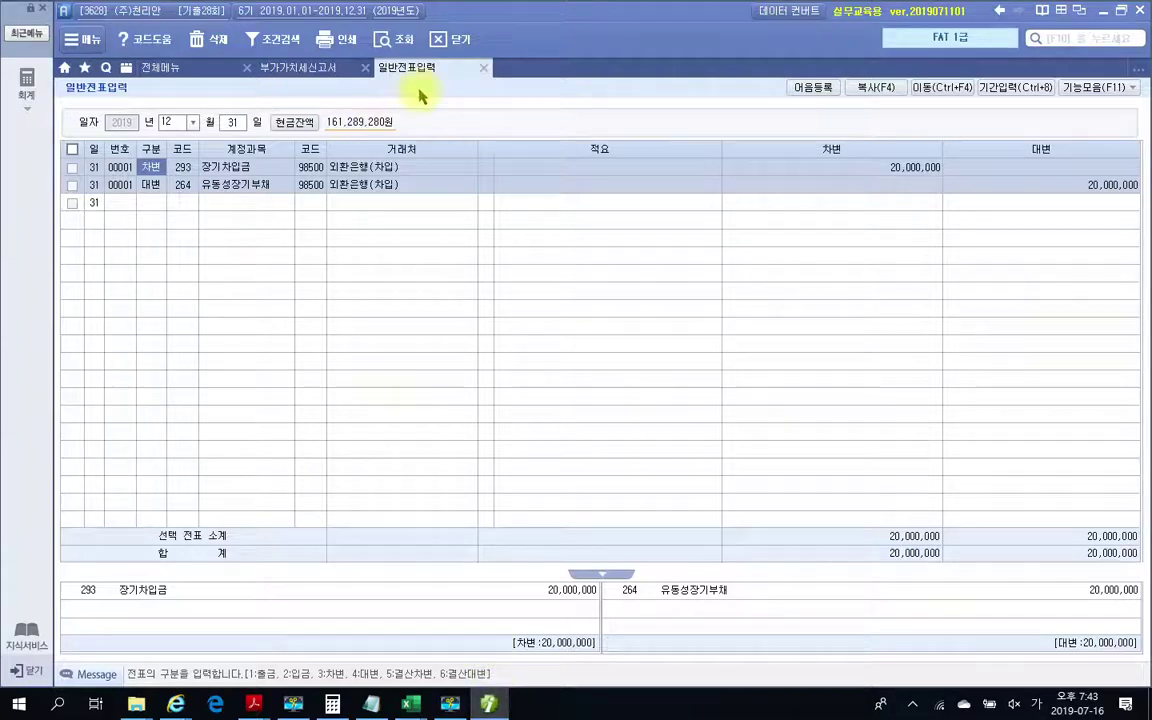
pyautogui.click(186, 70)
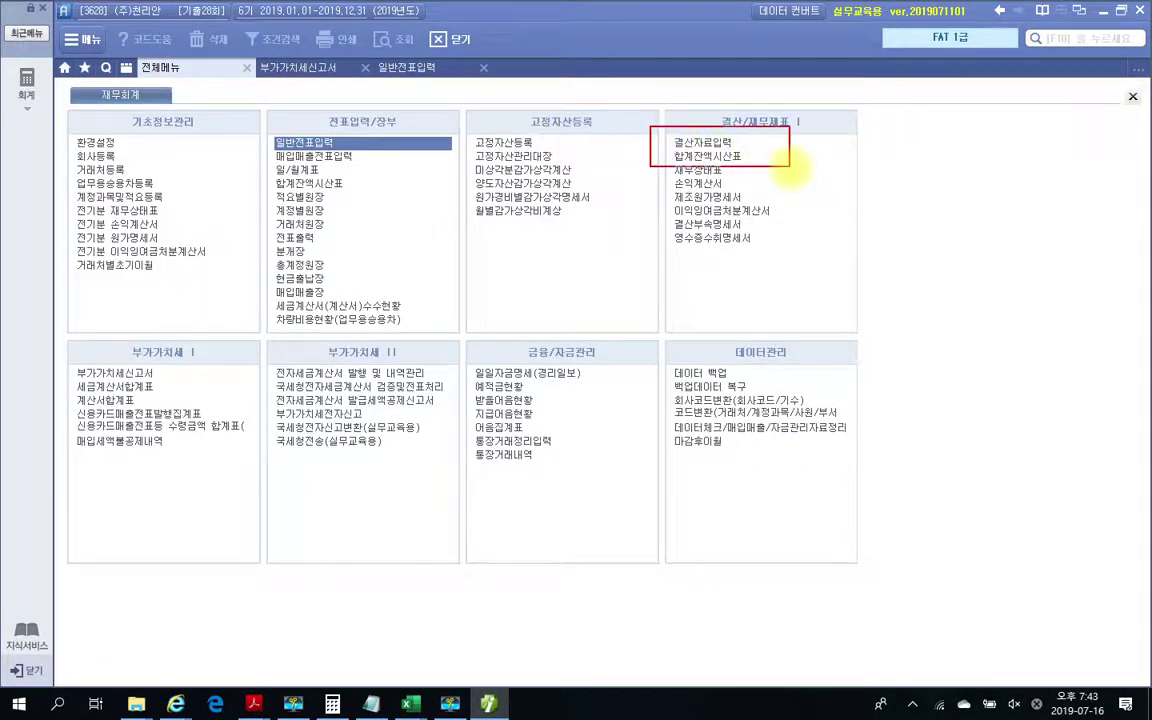
pyautogui.click(696, 144)
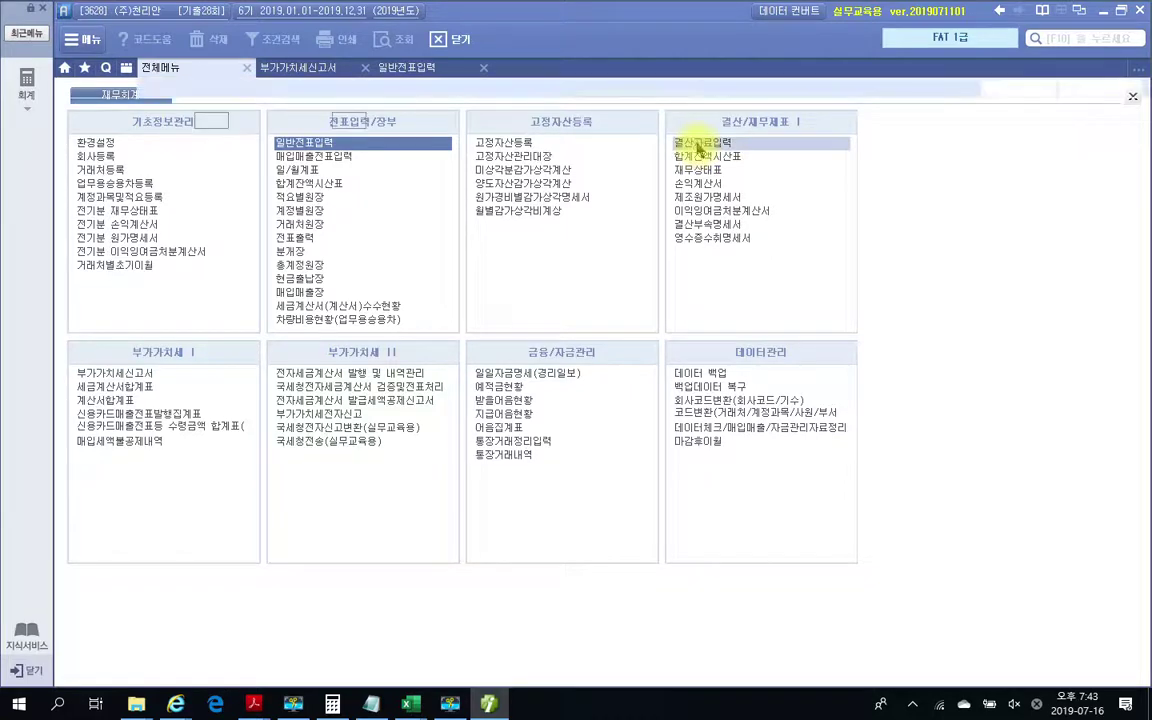
pyautogui.press('Return')
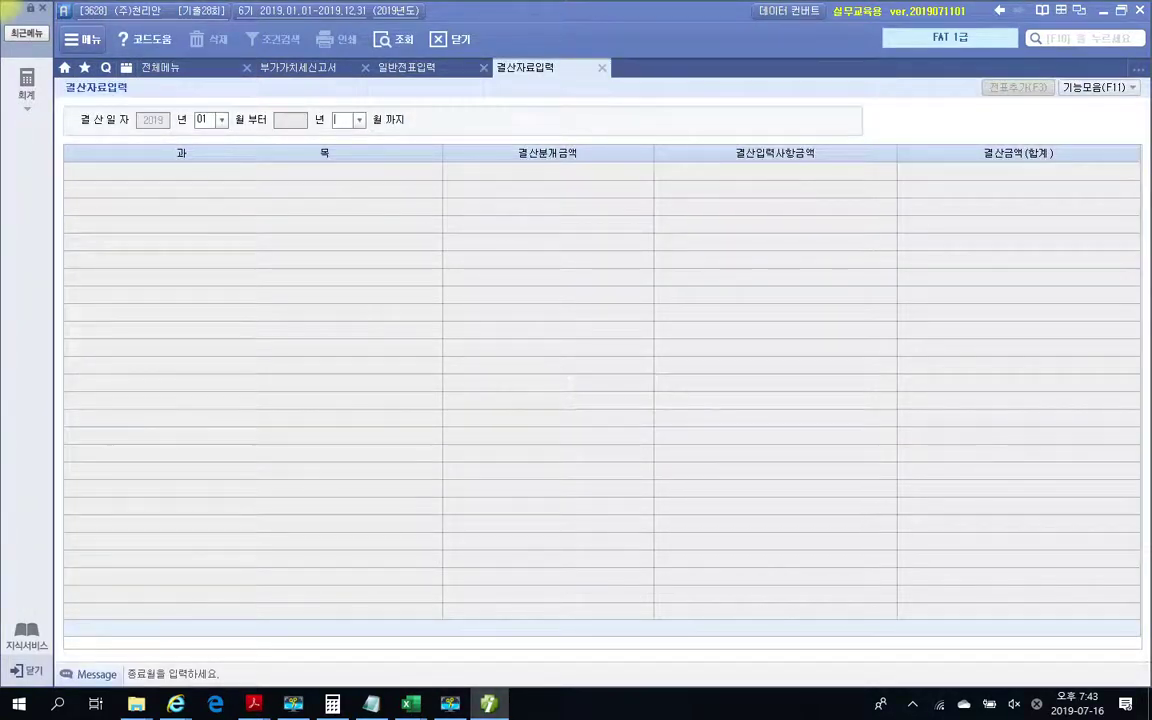
pyautogui.write('12')
pyautogui.press('Return')
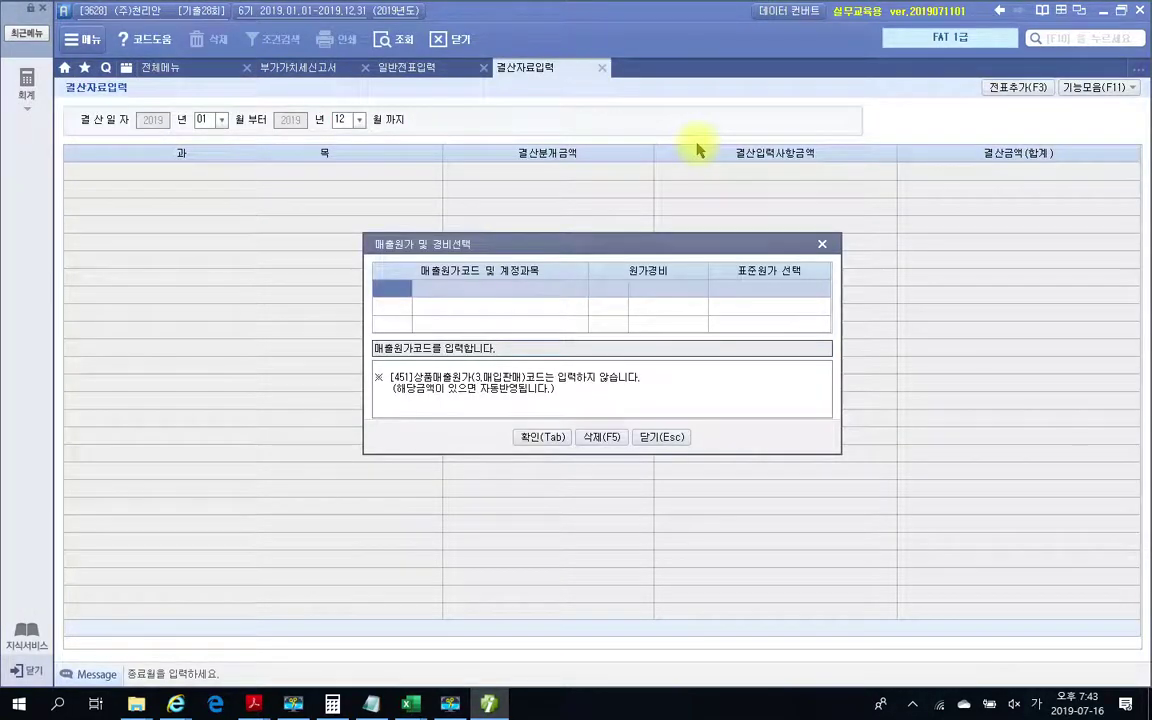
pyautogui.click(543, 440)
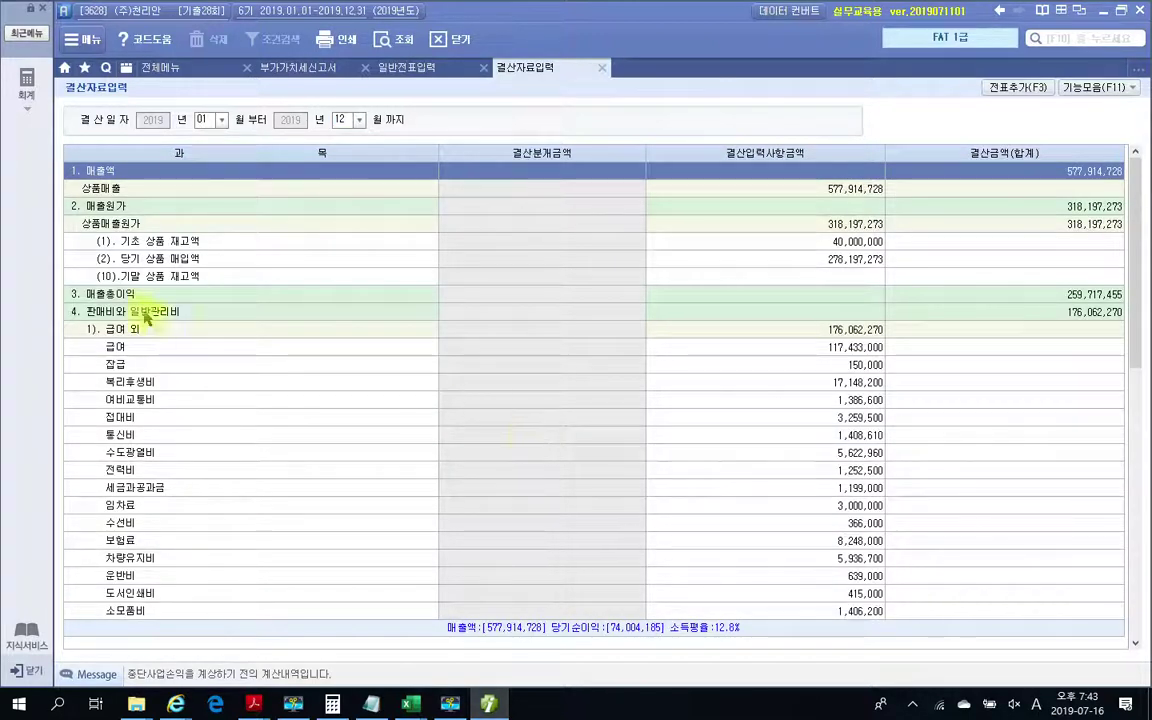
# - Enter 10,500,000 as the 결산입력사항금액 for (10).기말 상품 재고액
pyautogui.click(808, 278)
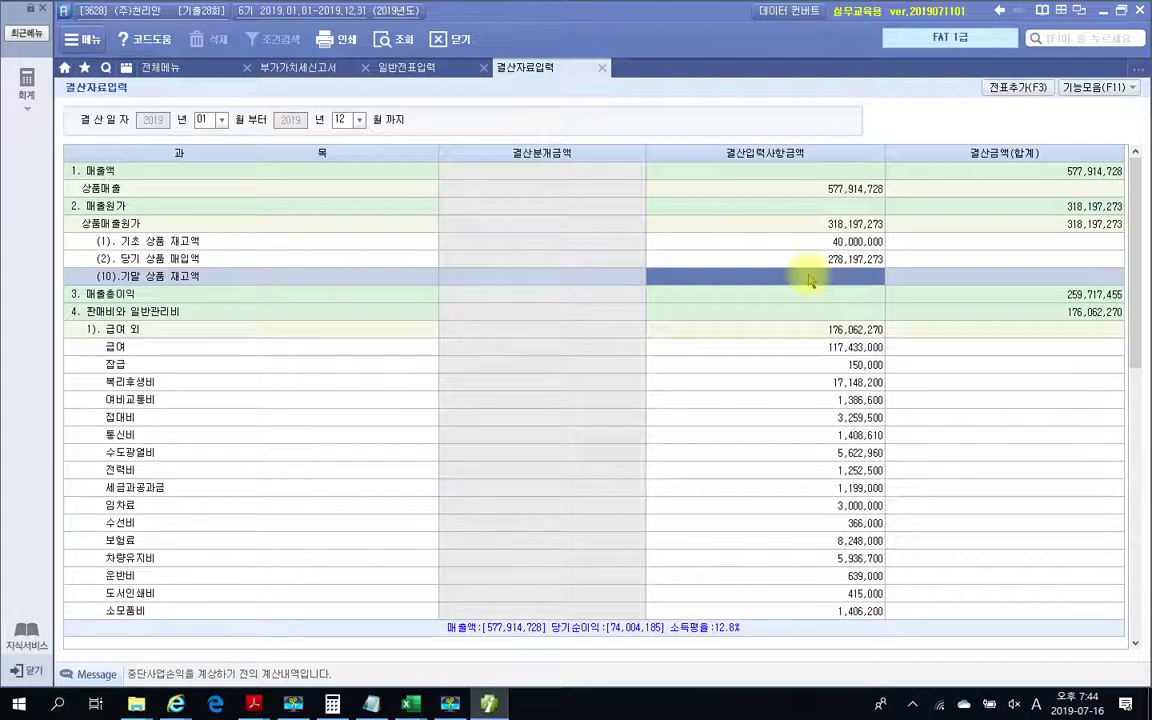
pyautogui.click(808, 276)
pyautogui.write('10,500,000')
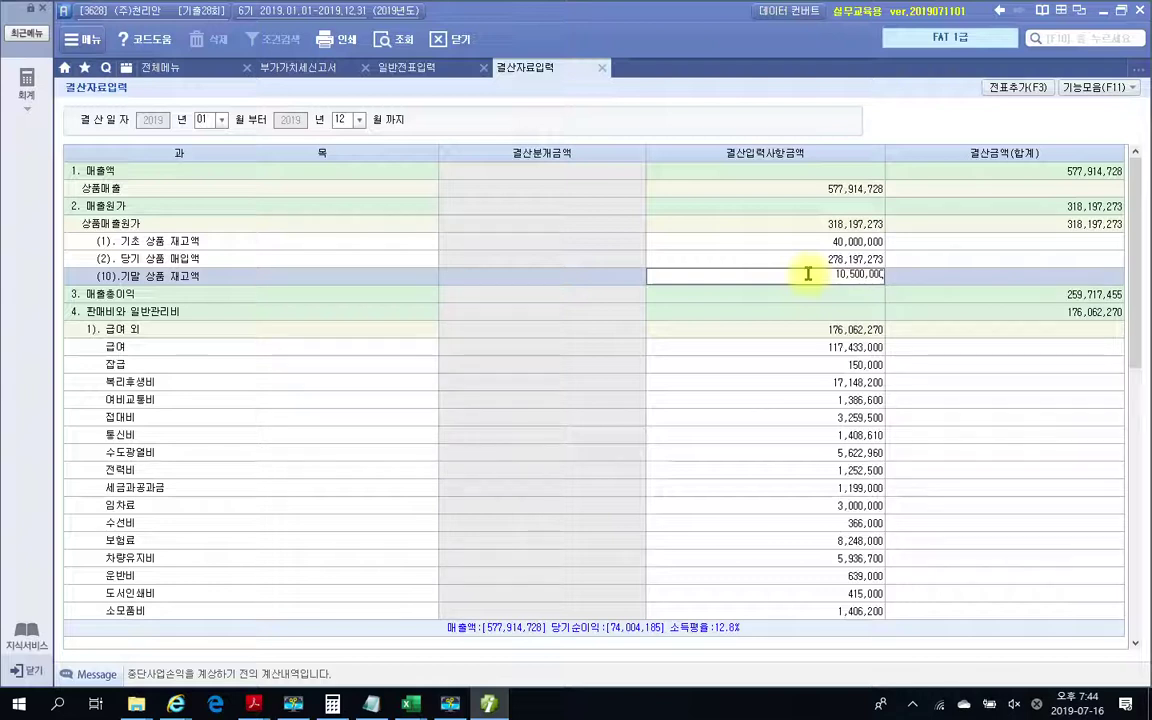
pyautogui.press('Return')
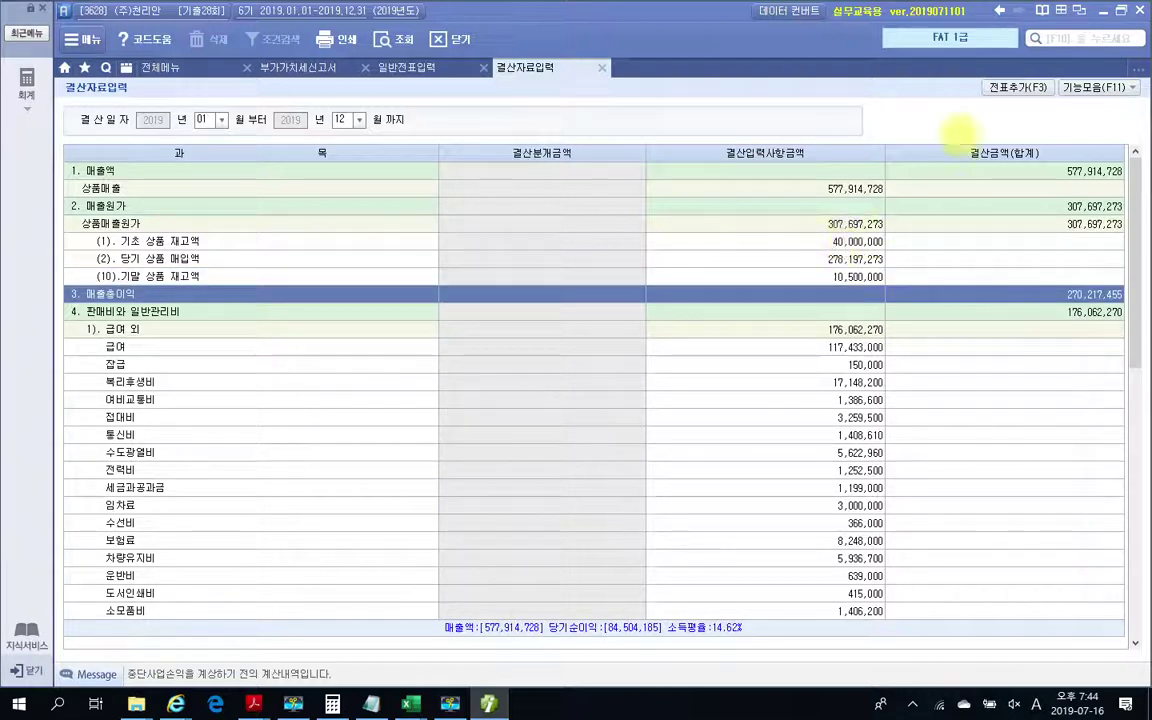
# - Mark the 전표추가 command with a box and arrow, clear the marks, and add the closing entries to 일반전표
pyautogui.moveTo(966, 77); pyautogui.dragTo(1051, 129)
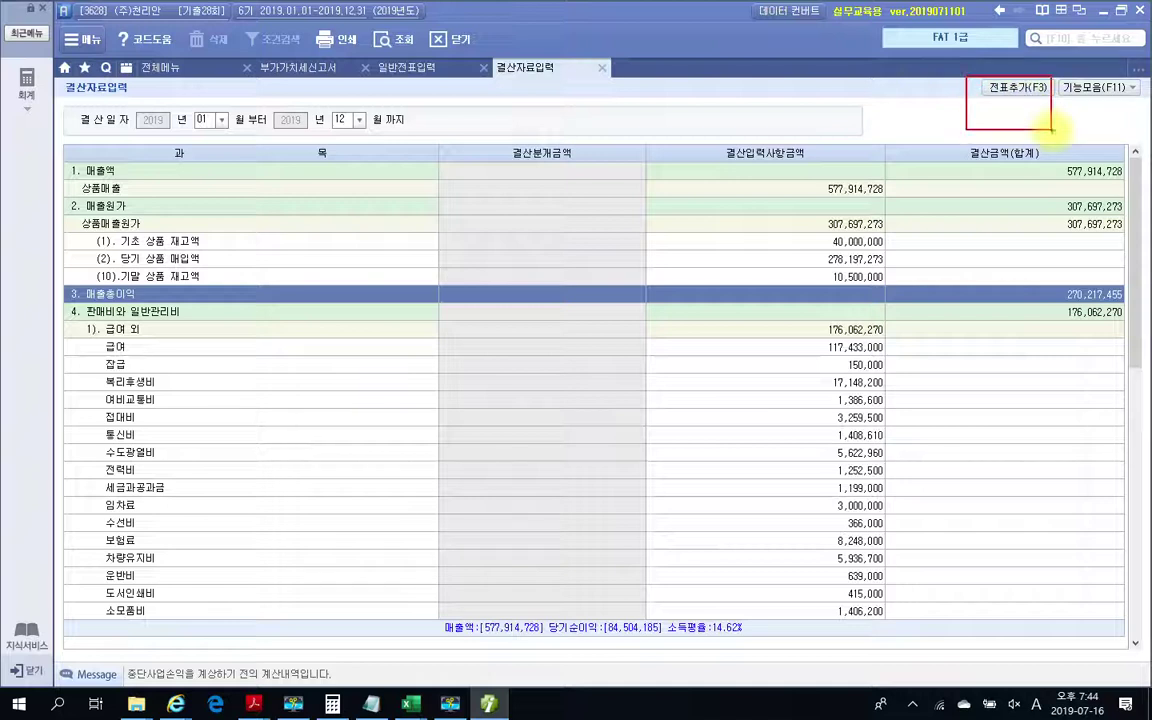
pyautogui.moveTo(948, 222); pyautogui.dragTo(1003, 103)
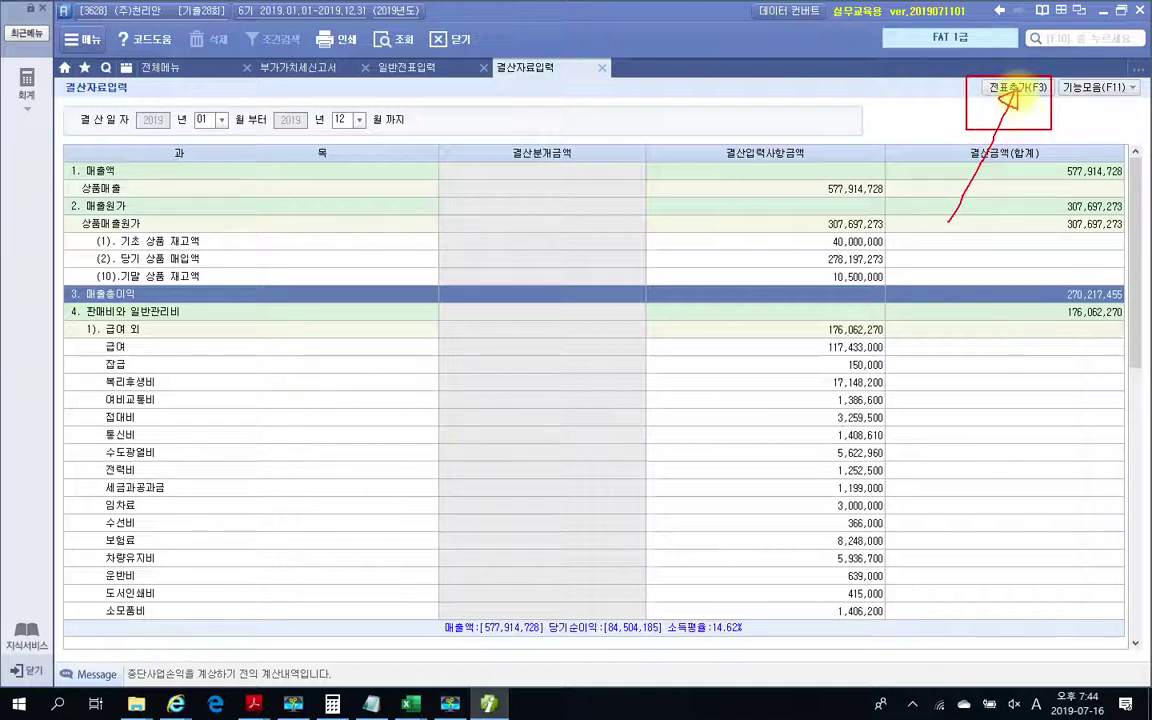
pyautogui.press('Escape')
pyautogui.click(1017, 87)
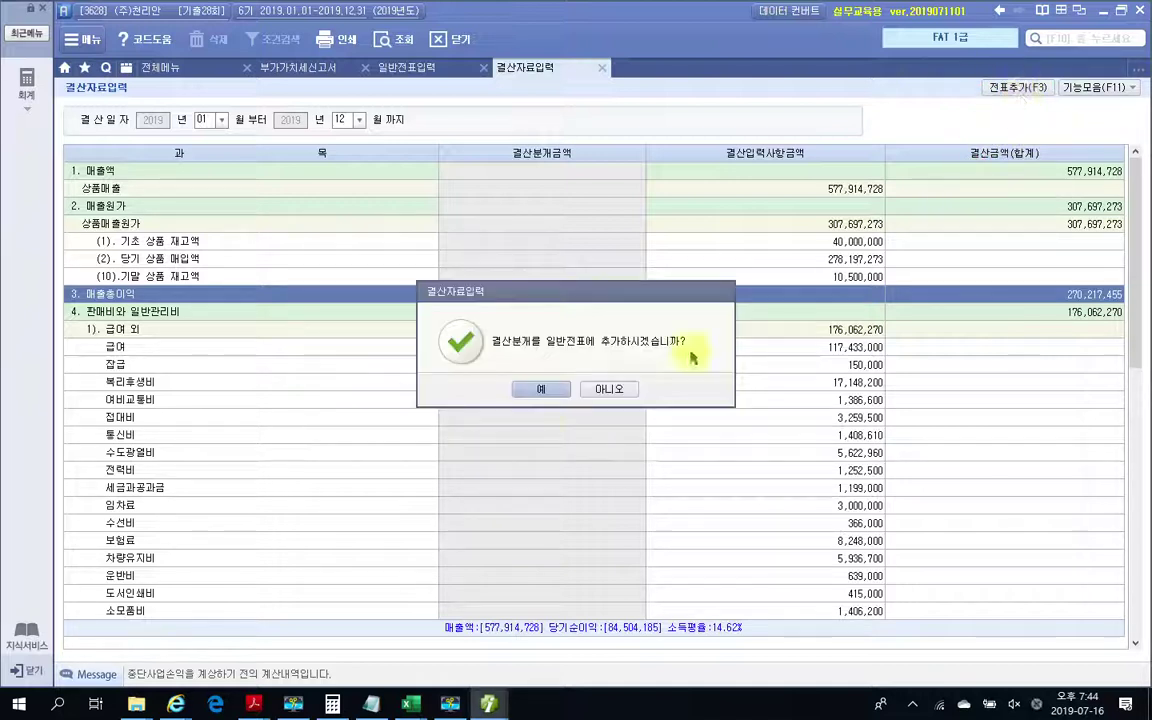
pyautogui.click(556, 390)
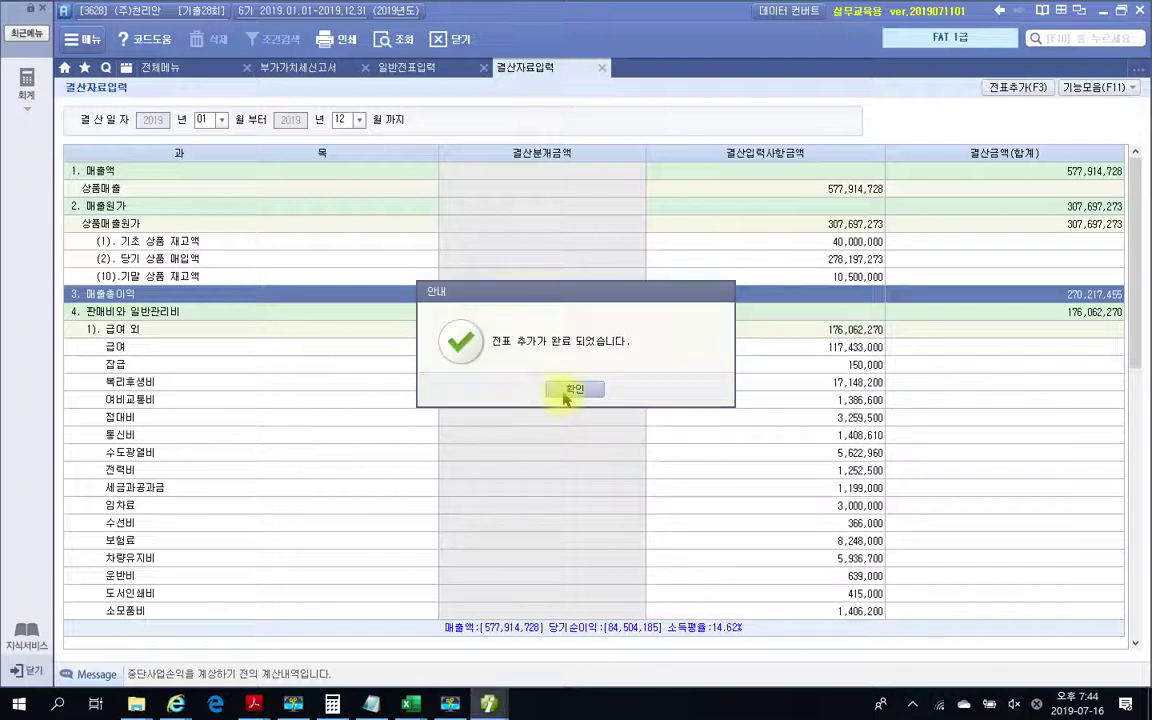
pyautogui.click(552, 464)
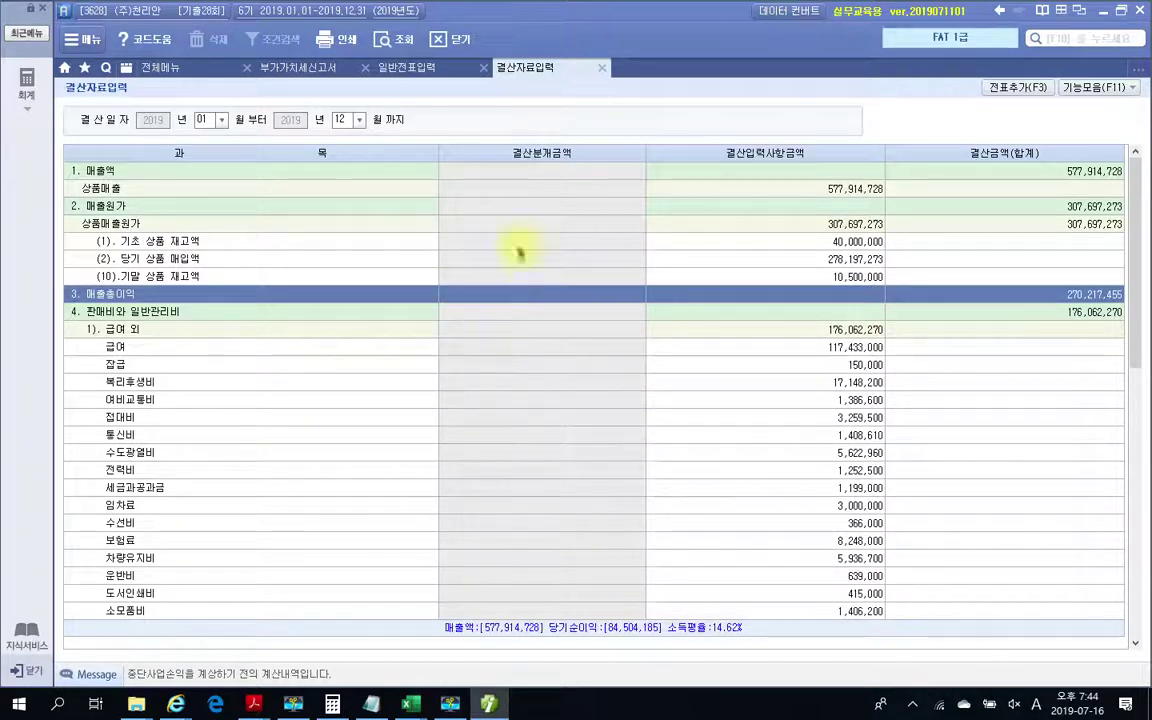
# - Close 결산자료입력, reload the 31 December vouchers in 일반전표입력, and select the 상품매출원가 closing entry
pyautogui.click(602, 68)
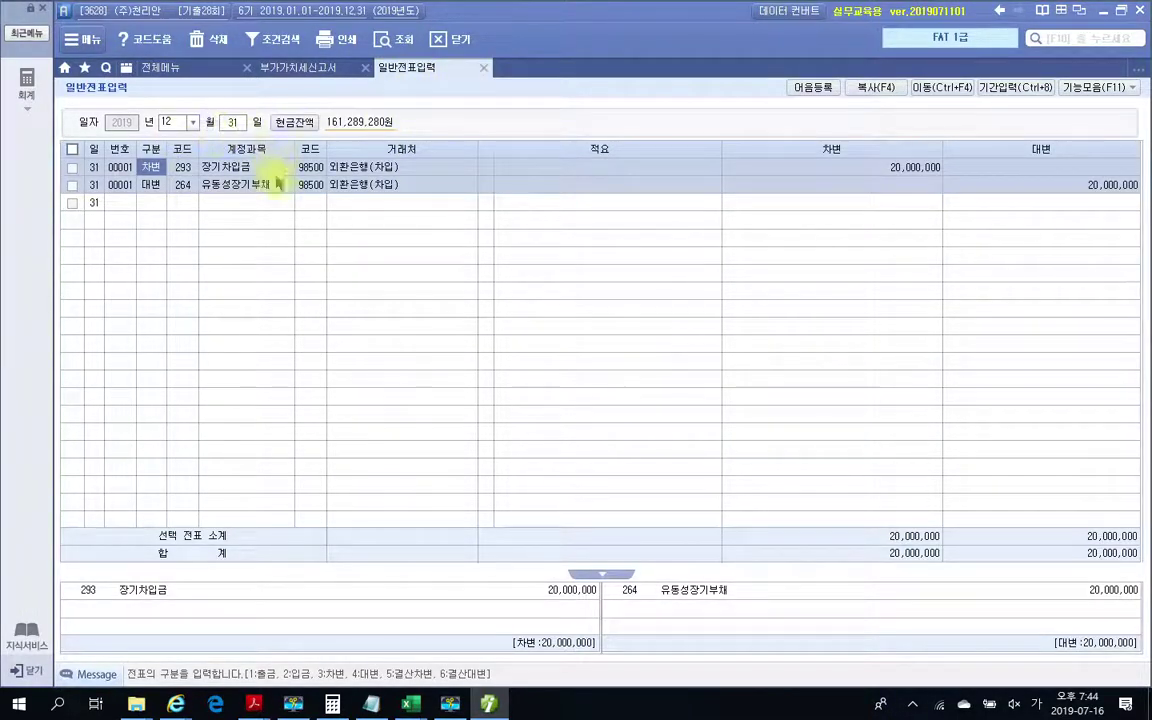
pyautogui.click(383, 42)
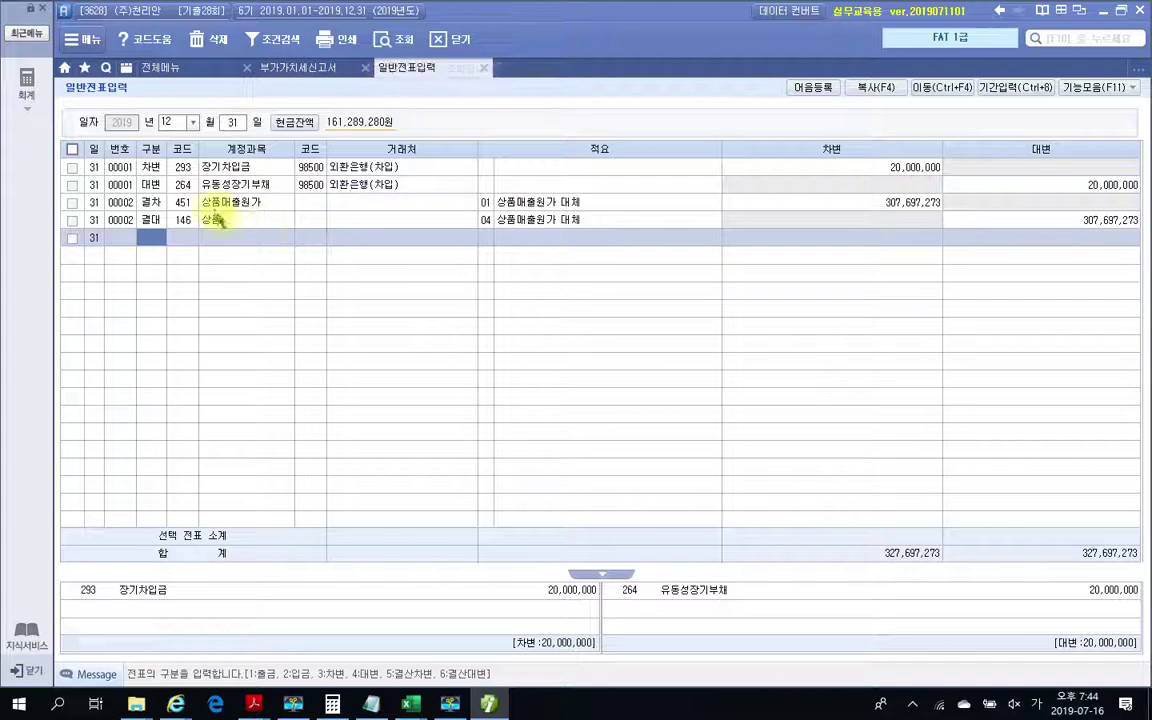
pyautogui.click(205, 202)
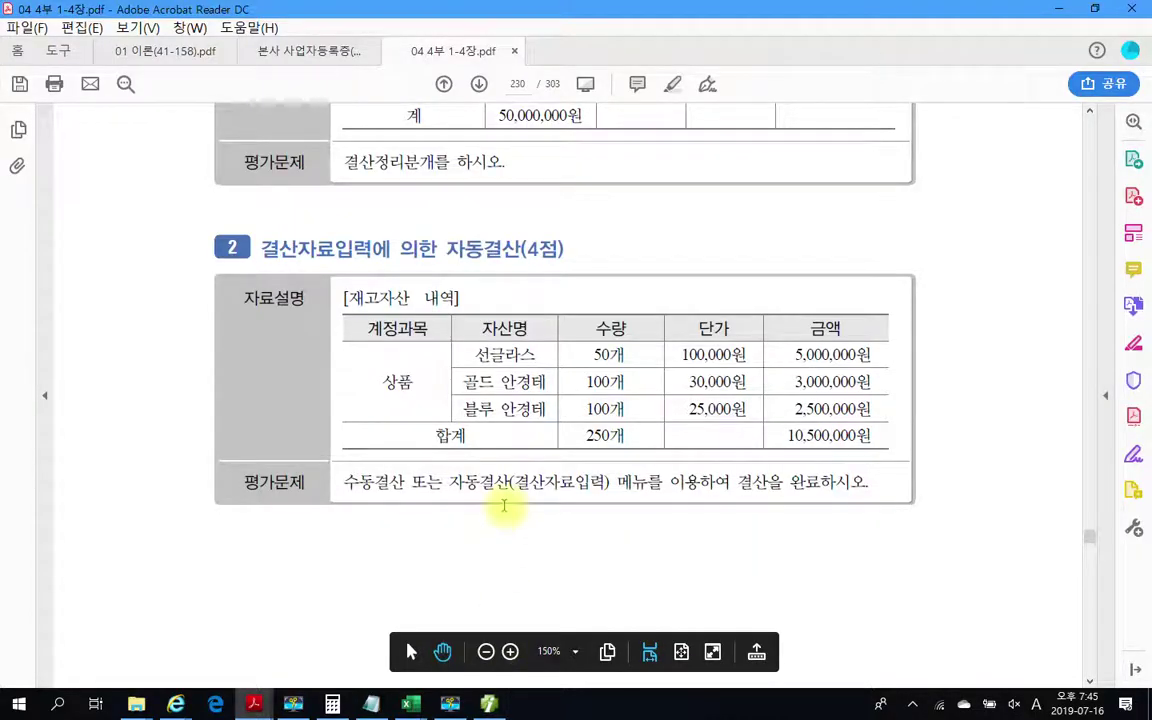
# - Switch to the exam PDF, go to 문제 5 회계정보분석, and box the item 1 heading and [답안수록]
pyautogui.scroll(-3, 506, 501)
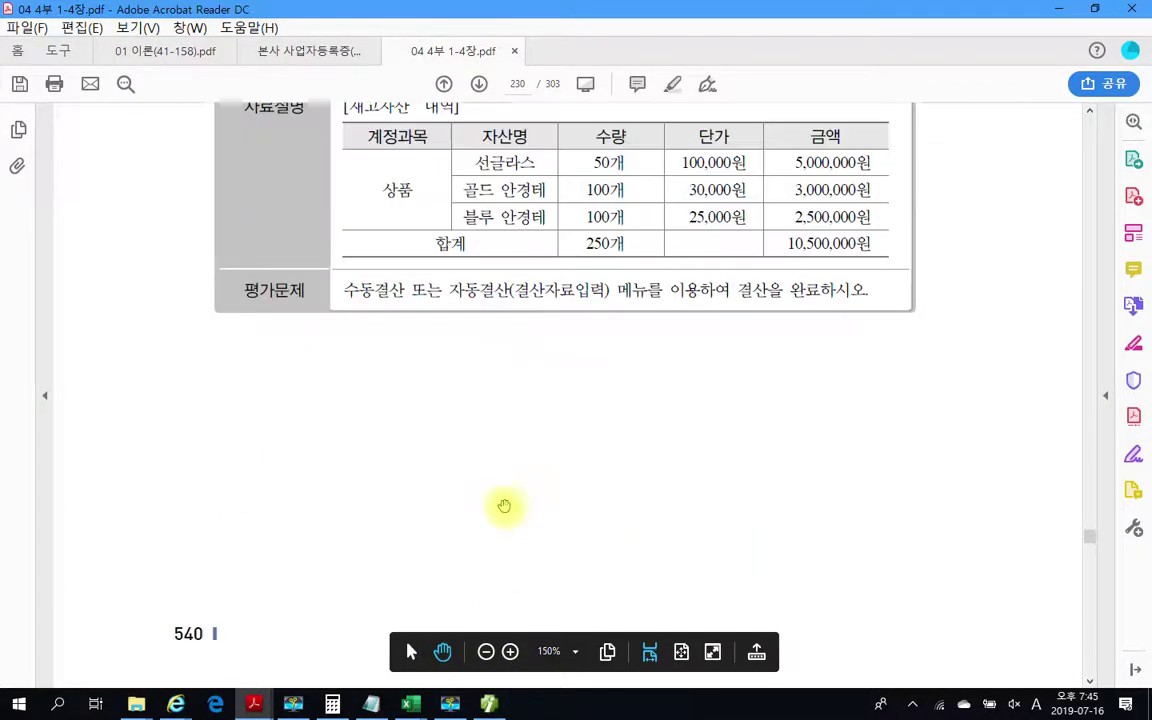
pyautogui.scroll(-10, 504, 506)
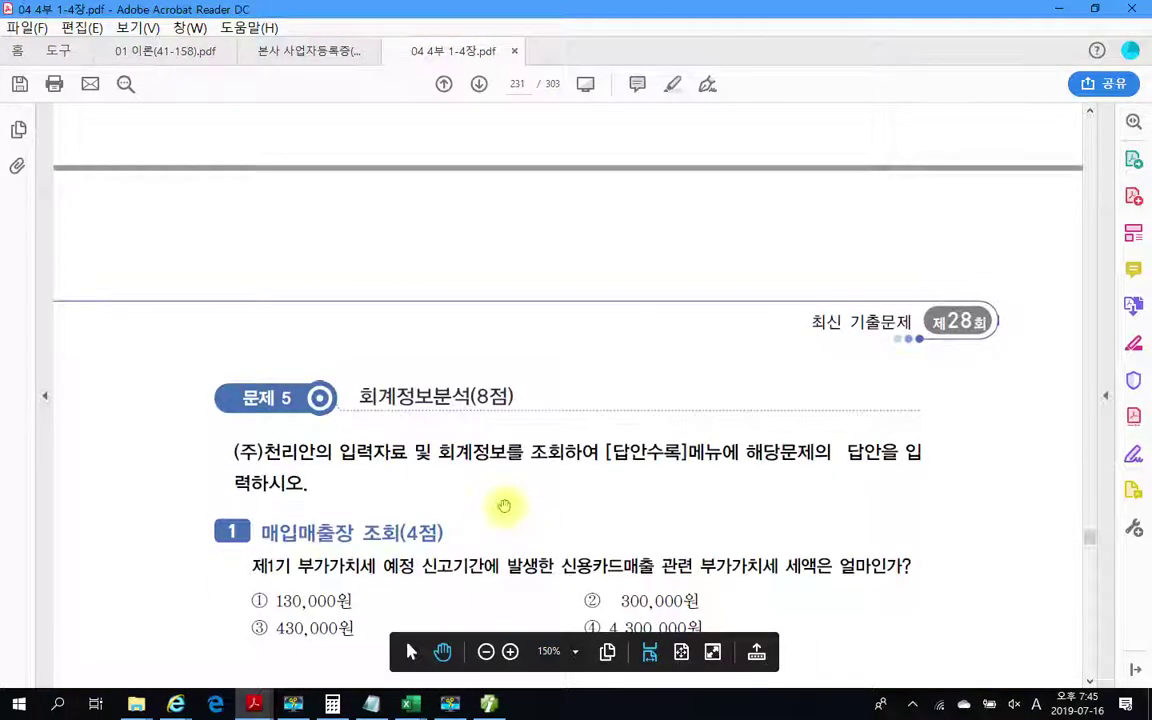
pyautogui.scroll(-3, 504, 506)
pyautogui.scroll(-1, 505, 506)
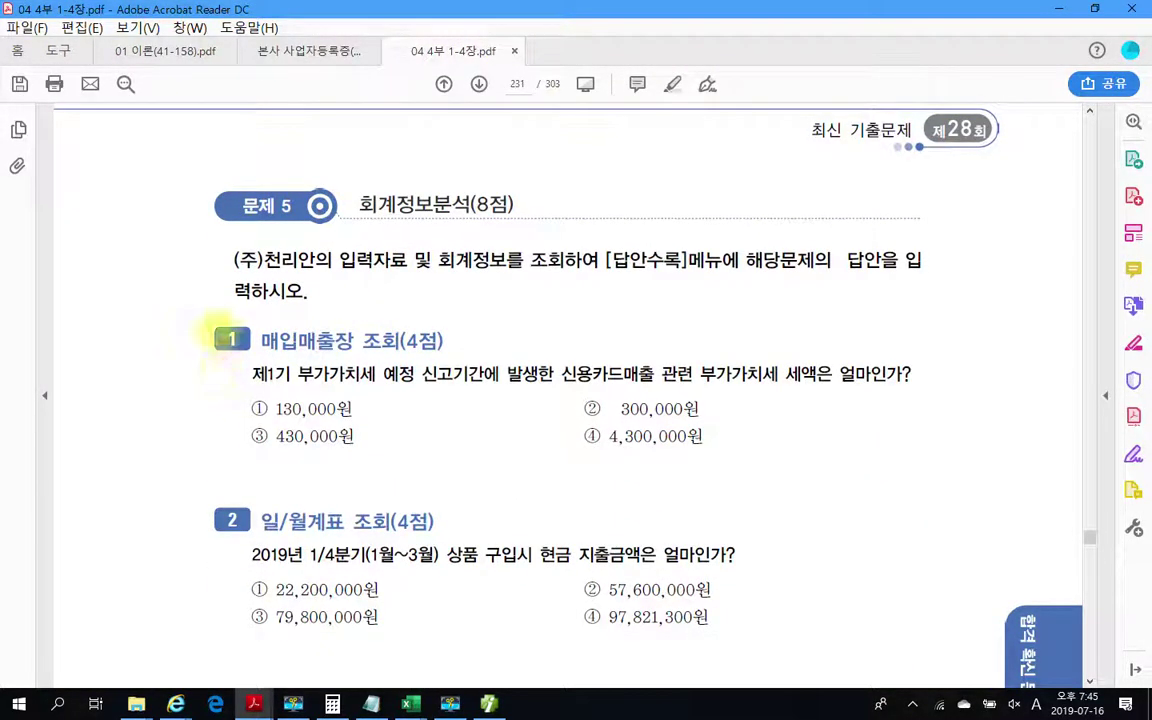
pyautogui.moveTo(207, 320); pyautogui.dragTo(459, 358)
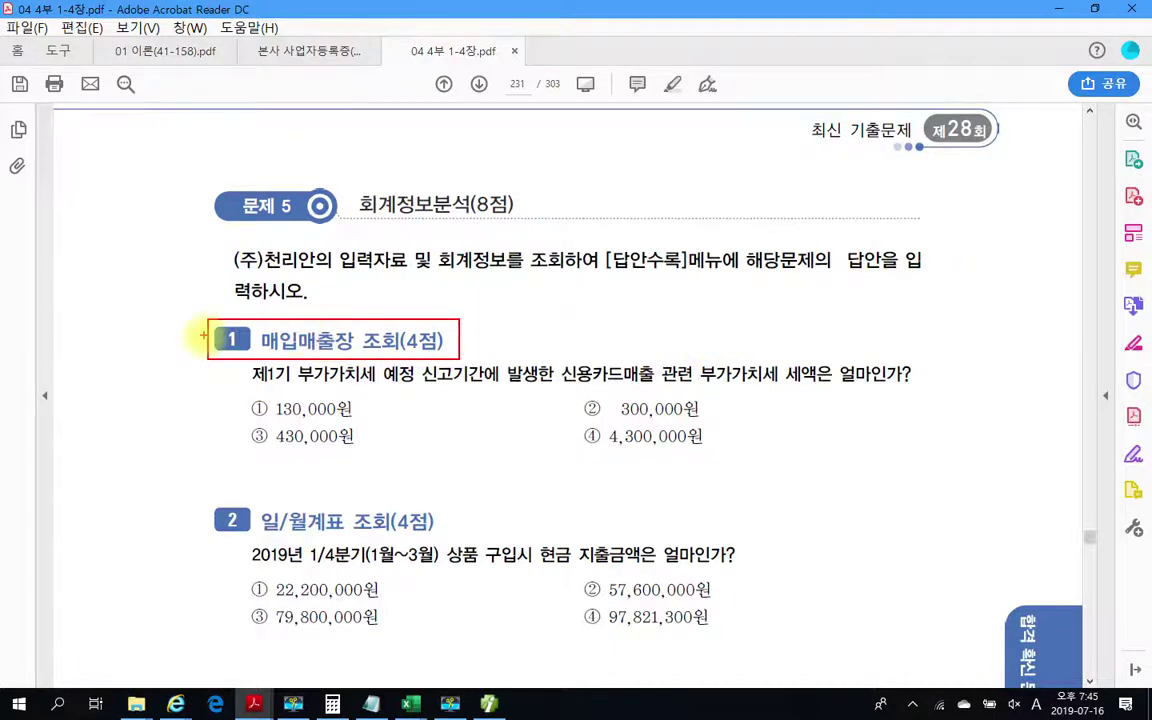
pyautogui.moveTo(601, 241); pyautogui.dragTo(698, 284)
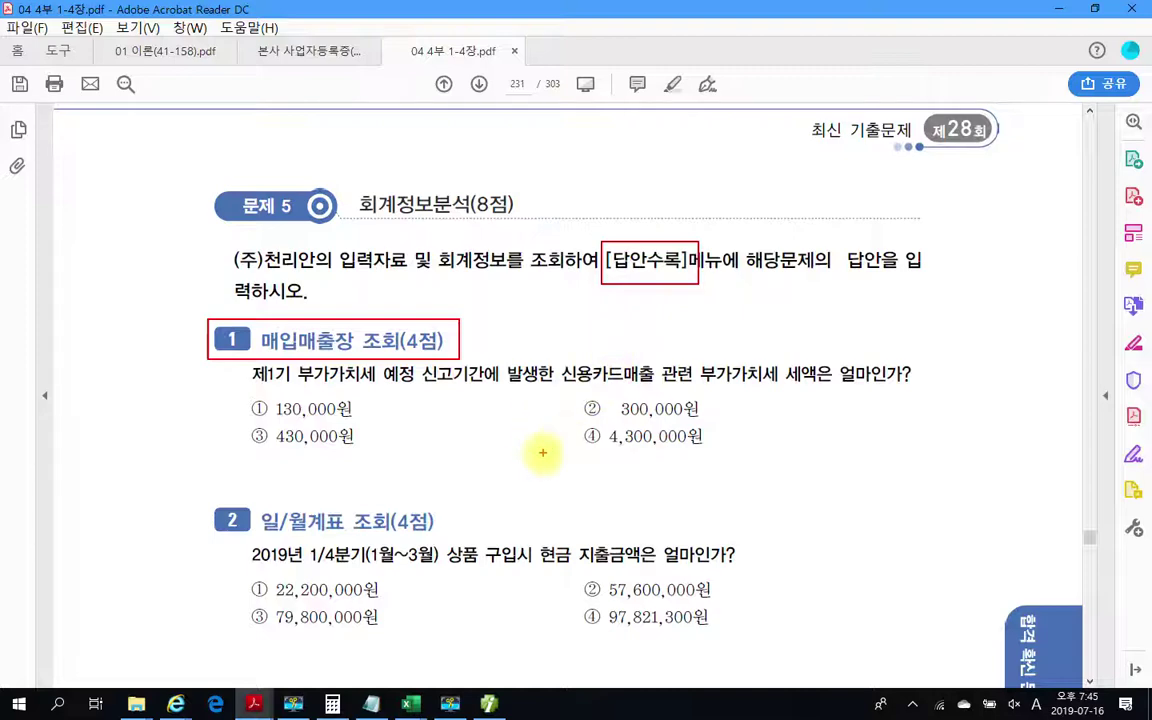
# - Switch to Smart A and outline the area around 데이터 컨버트 in the 일반전표입력 window
pyautogui.click(488, 704)
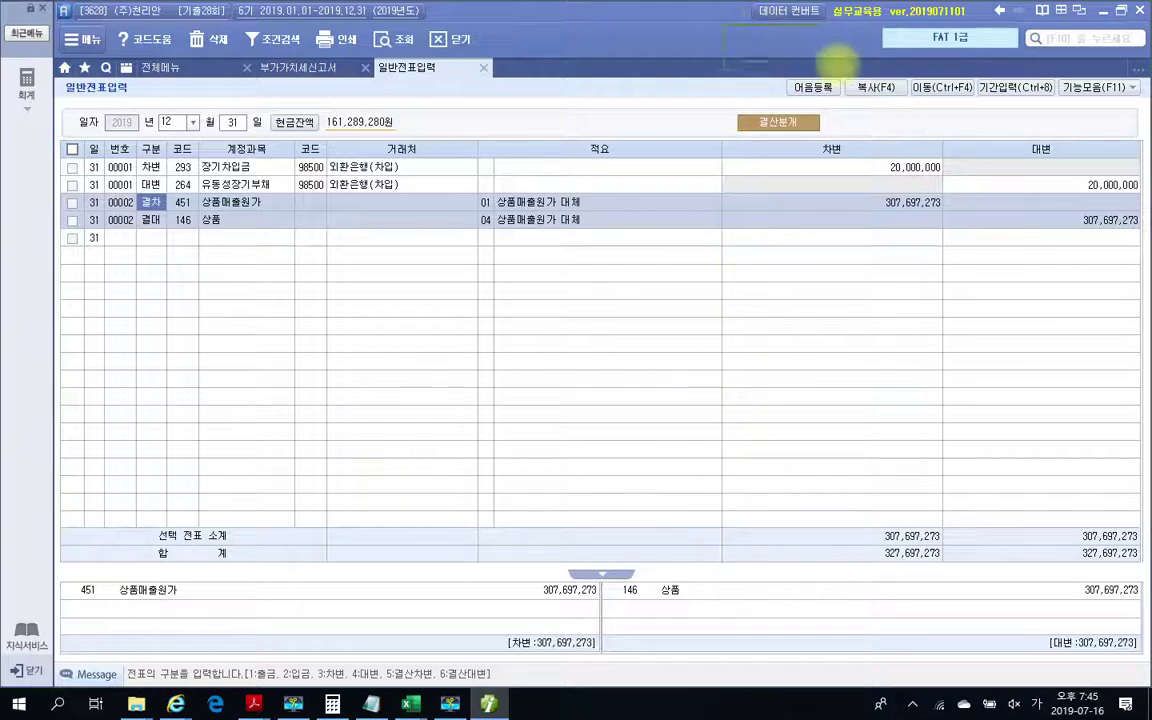
pyautogui.moveTo(724, 26); pyautogui.dragTo(891, 71)
pyautogui.moveTo(777, 30)
pyautogui.mouseDown()
pyautogui.moveTo(737, 50)
pyautogui.moveTo(810, 36)
pyautogui.moveTo(753, 44)
pyautogui.moveTo(818, 57)
pyautogui.moveTo(820, 45)
pyautogui.moveTo(868, 47)
pyautogui.moveTo(758, 36)
pyautogui.moveTo(785, 45)
pyautogui.mouseUp()
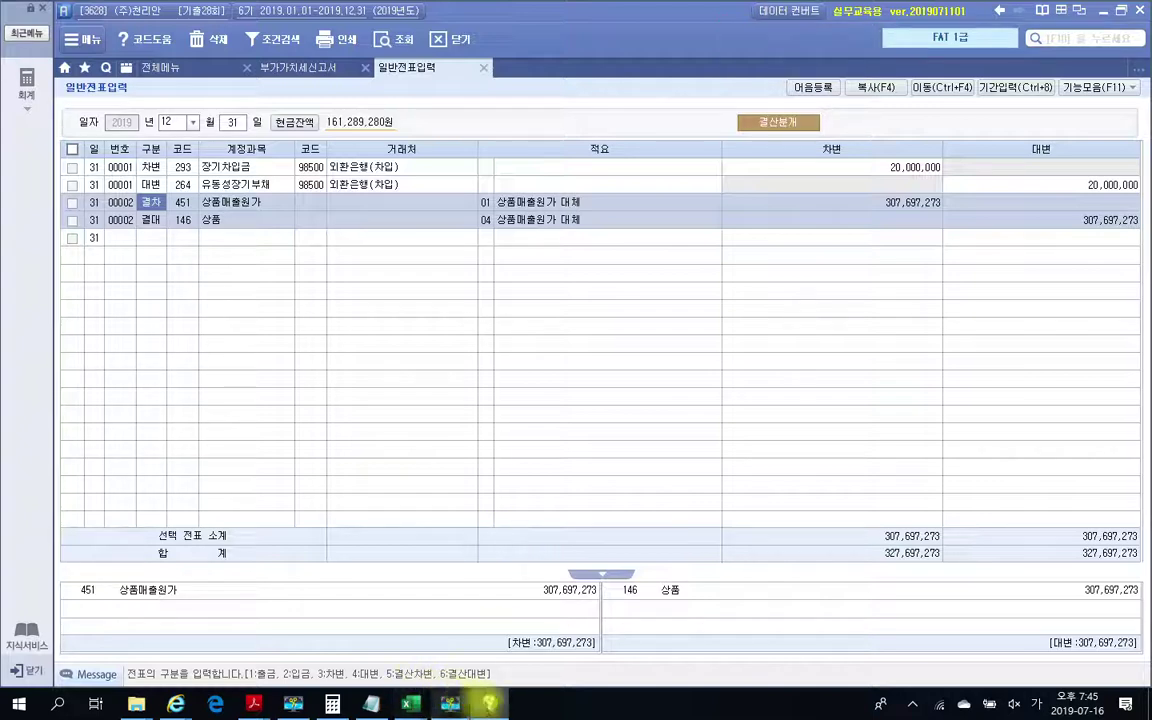
# - Return to the exam PDF, circle items 1 and 2 of 문제 5, mark the [답안수록] instruction, clear the marks, and read both questions
pyautogui.hotkey('alt', 'Tab')
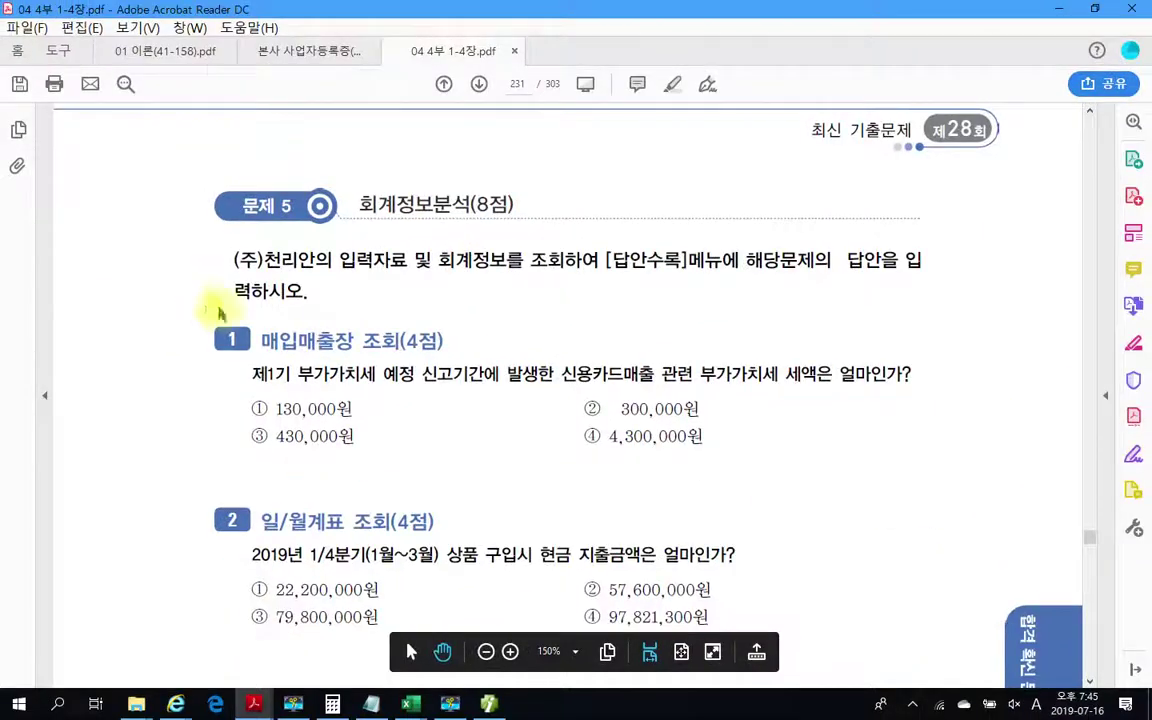
pyautogui.moveTo(216, 309)
pyautogui.mouseDown()
pyautogui.moveTo(200, 327)
pyautogui.moveTo(231, 378)
pyautogui.mouseUp()
pyautogui.moveTo(193, 488); pyautogui.dragTo(264, 530)
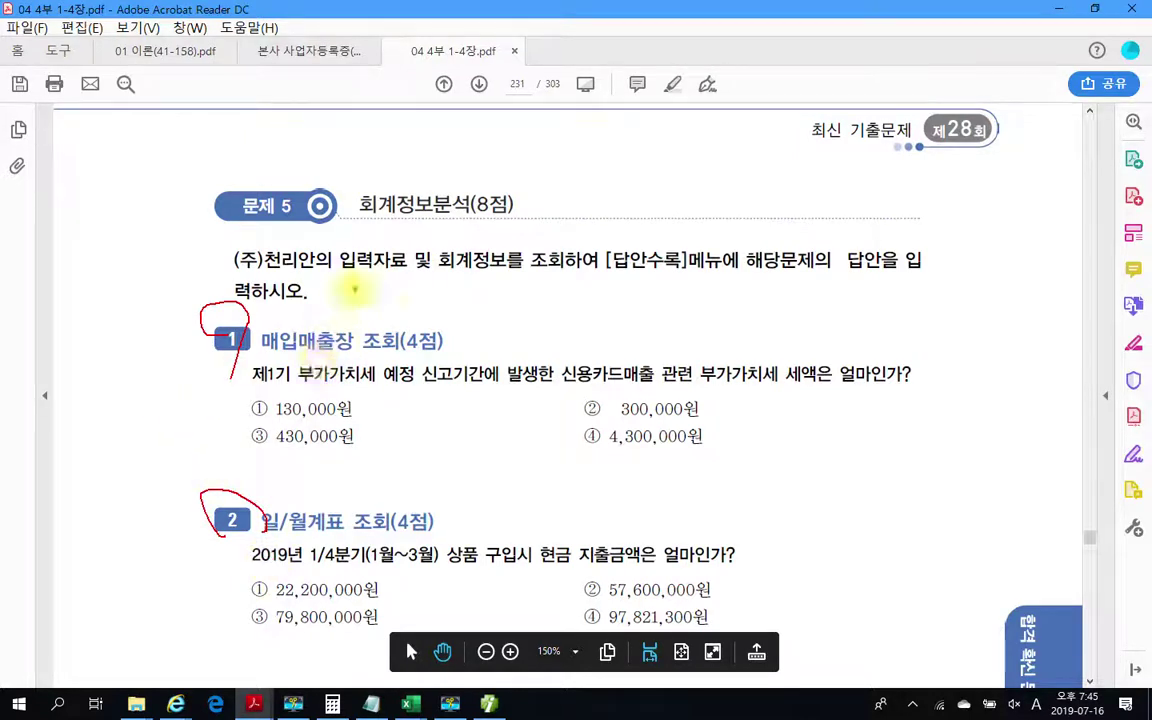
pyautogui.moveTo(602, 240)
pyautogui.mouseDown()
pyautogui.moveTo(669, 275)
pyautogui.moveTo(922, 259)
pyautogui.mouseUp()
pyautogui.moveTo(258, 310); pyautogui.dragTo(328, 309)
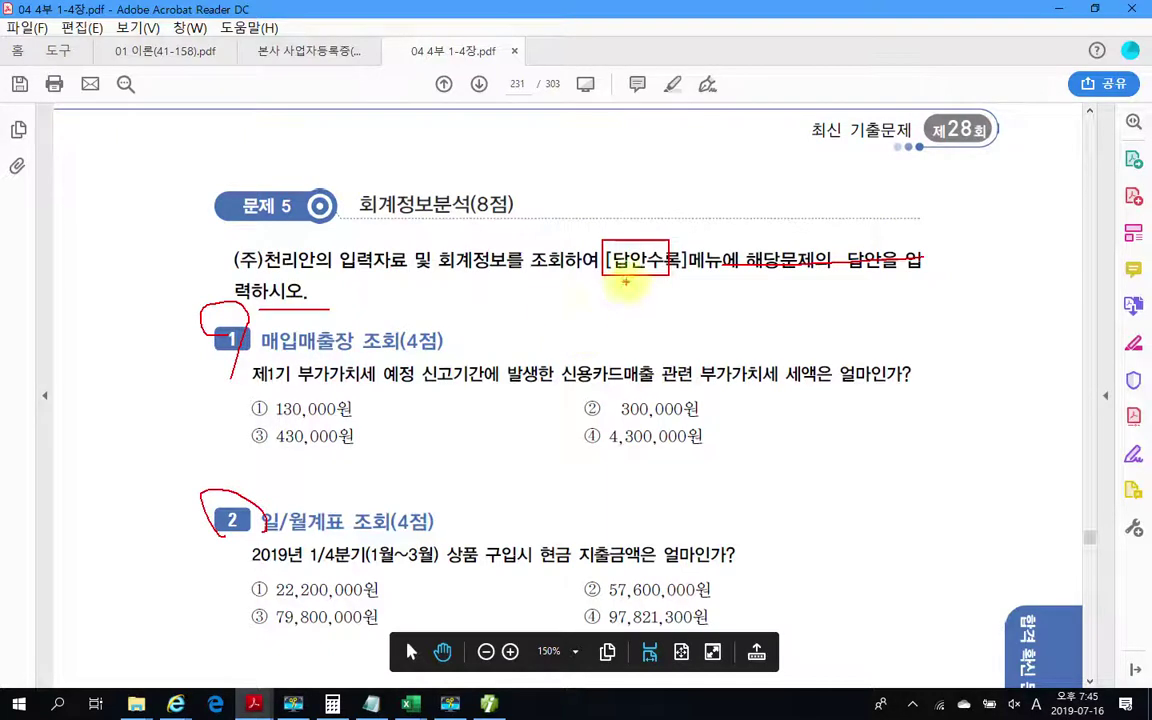
pyautogui.moveTo(595, 231); pyautogui.dragTo(690, 289)
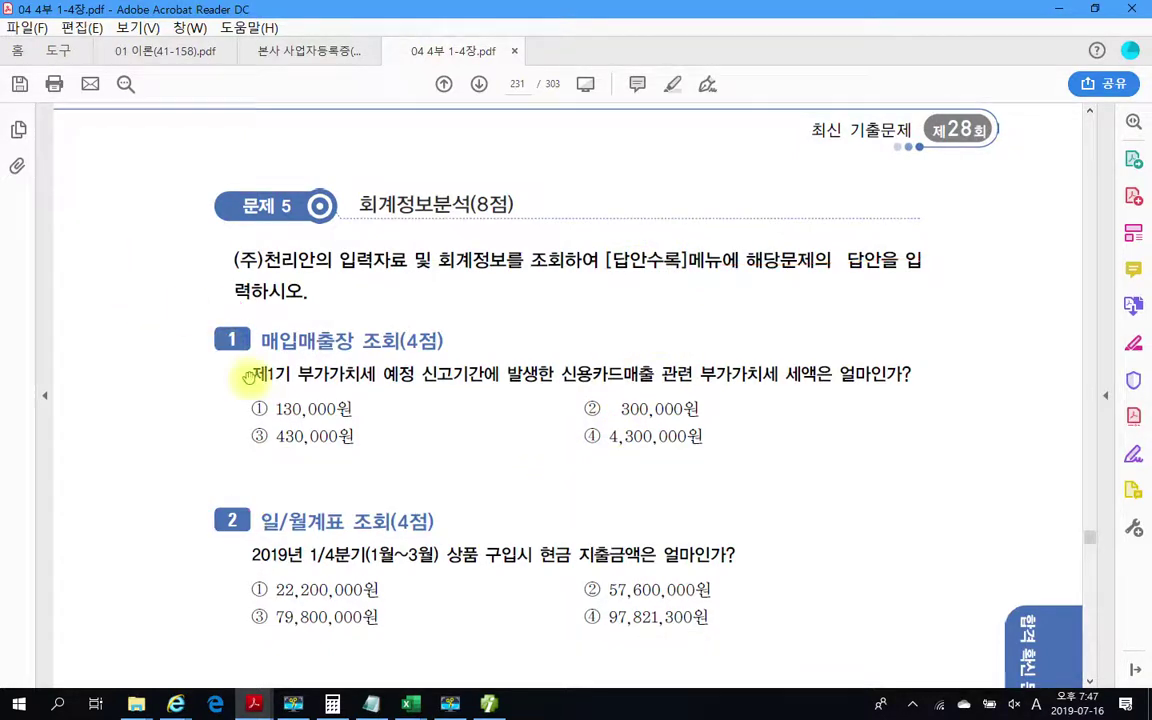
pyautogui.scroll(-3, 252, 373)
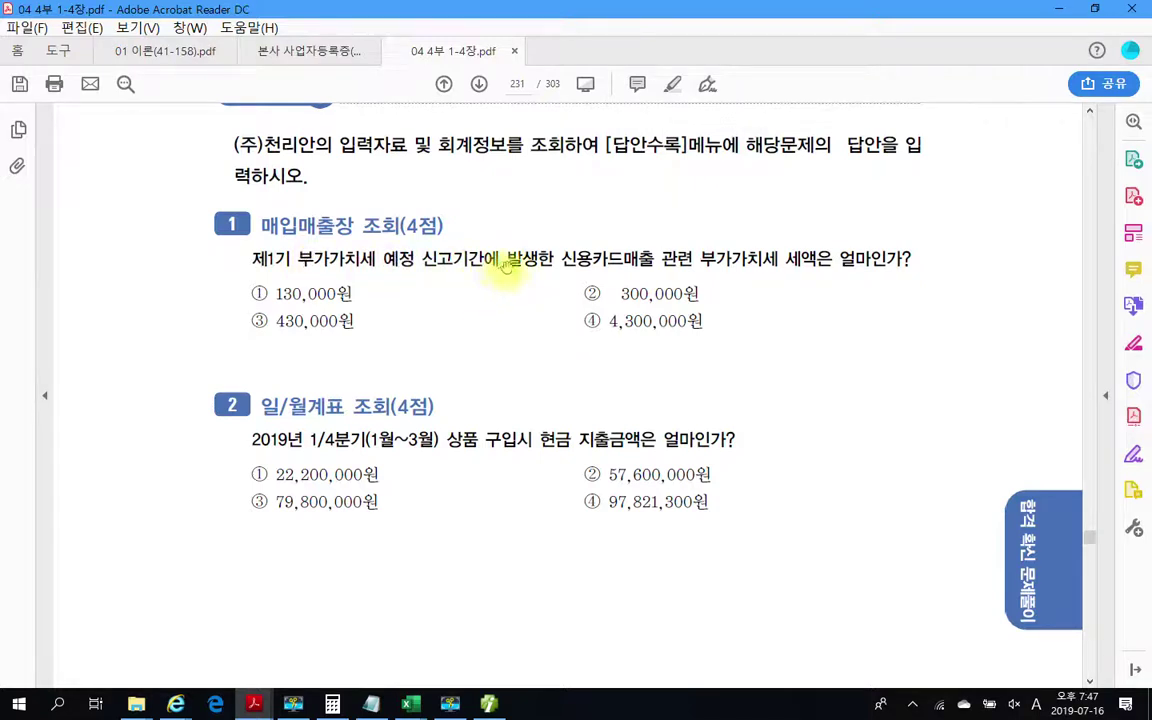
# - Read item 1's question, switch to Smart A, and close the 일반전표입력 and 부가가치세신고서 windows
pyautogui.moveTo(560, 258); pyautogui.dragTo(814, 266)
pyautogui.click(751, 265)
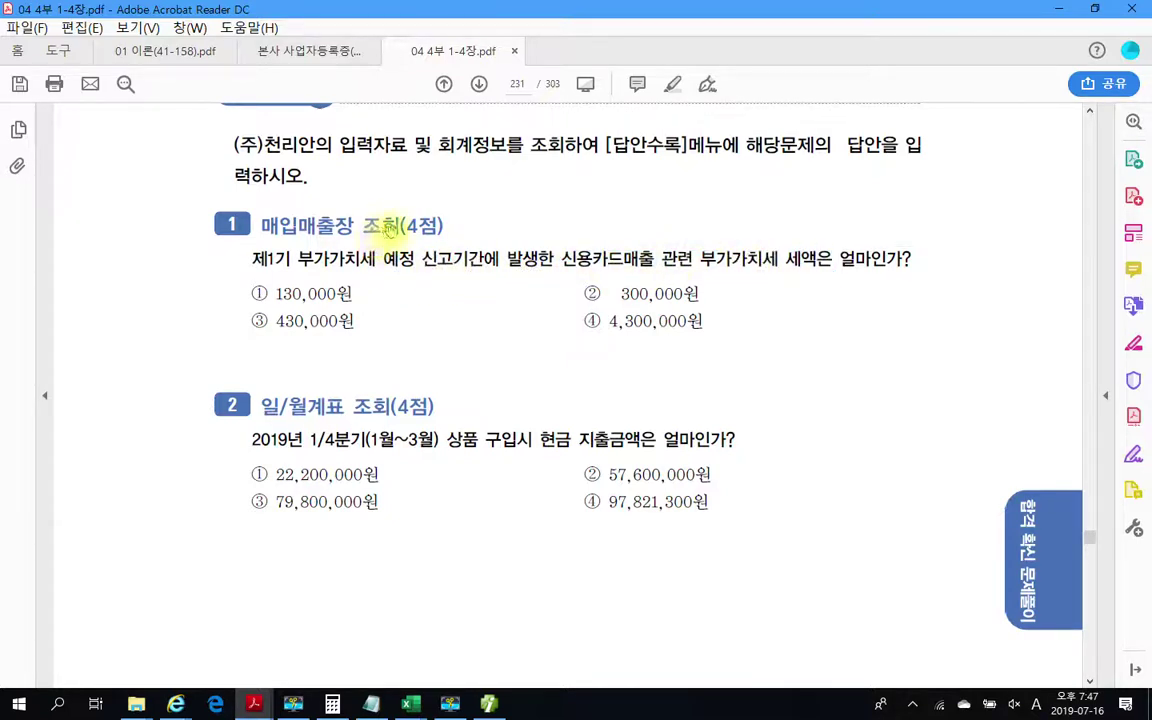
pyautogui.click(488, 703)
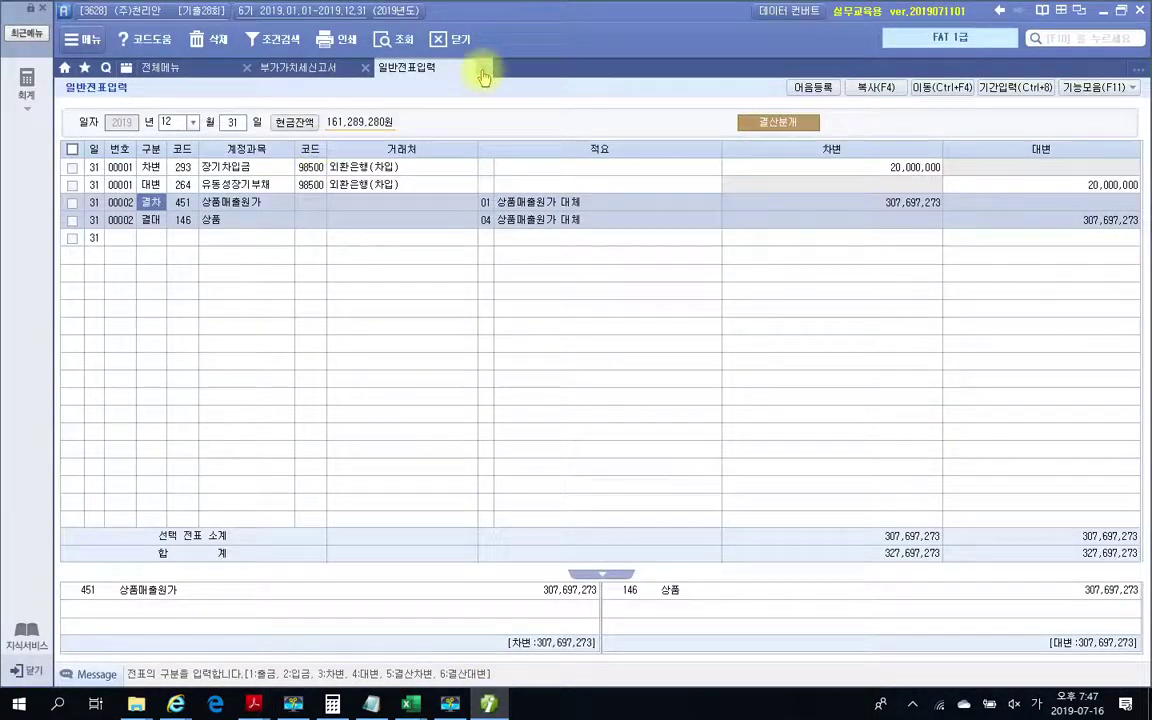
pyautogui.click(482, 68)
pyautogui.click(365, 68)
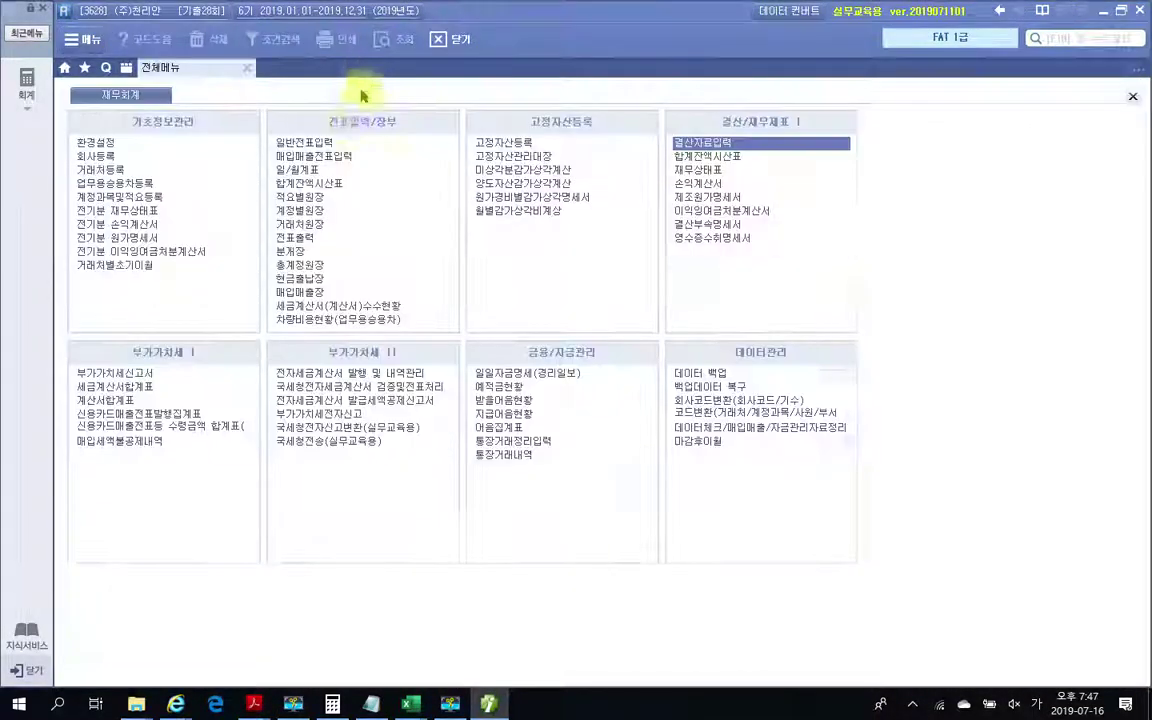
# - Box the 전표입력/장부 group and its 매입매출장 entry in the full menu, and clear the marks
pyautogui.moveTo(267, 108); pyautogui.dragTo(470, 356)
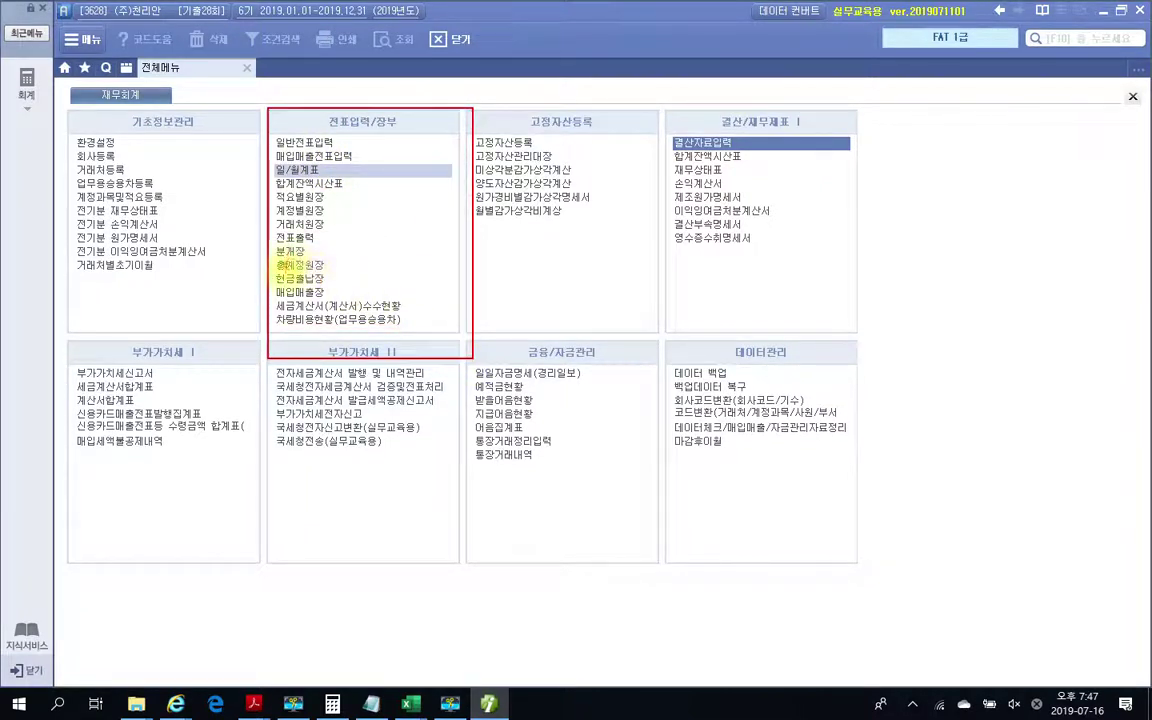
pyautogui.moveTo(271, 285); pyautogui.dragTo(361, 304)
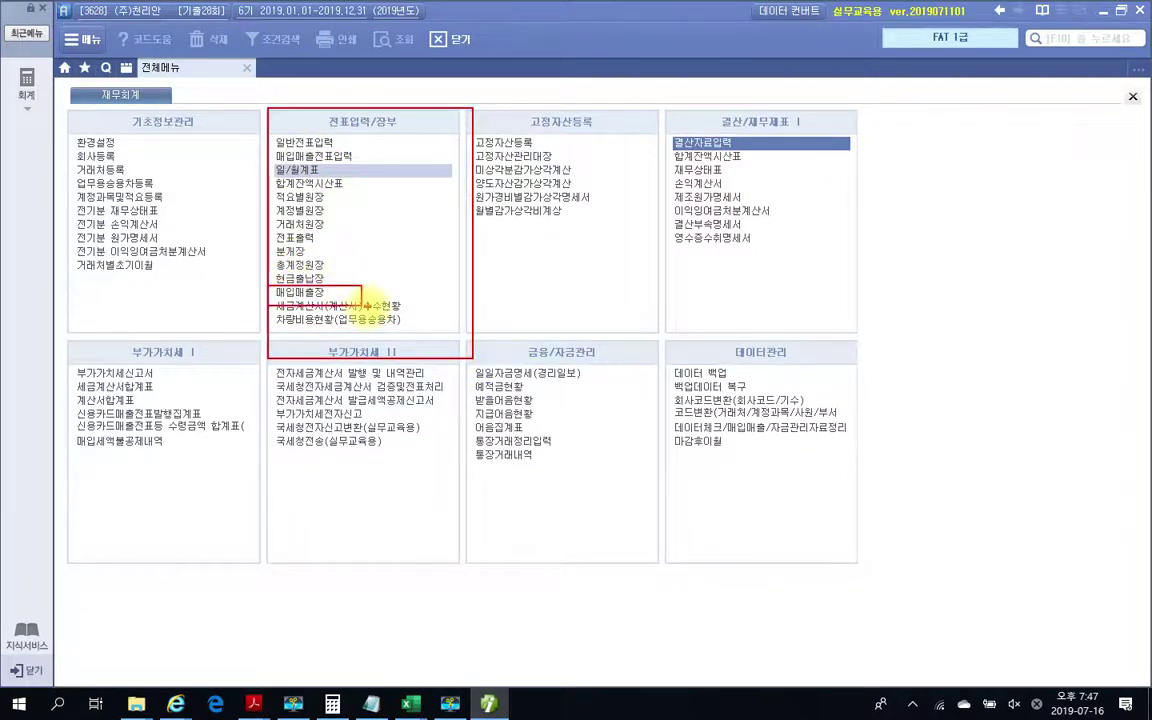
pyautogui.press('Escape')
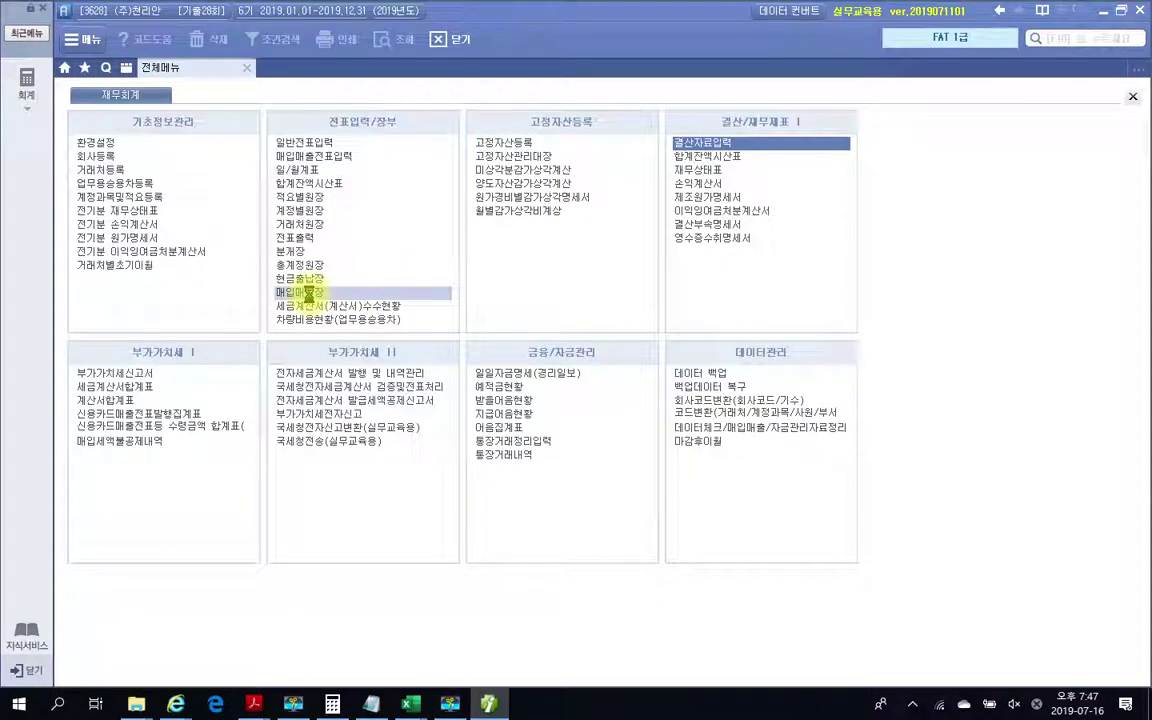
# - Open 매입매출장 and set the query period from 1 January 2019 to 31 March 2019
pyautogui.click(300, 291)
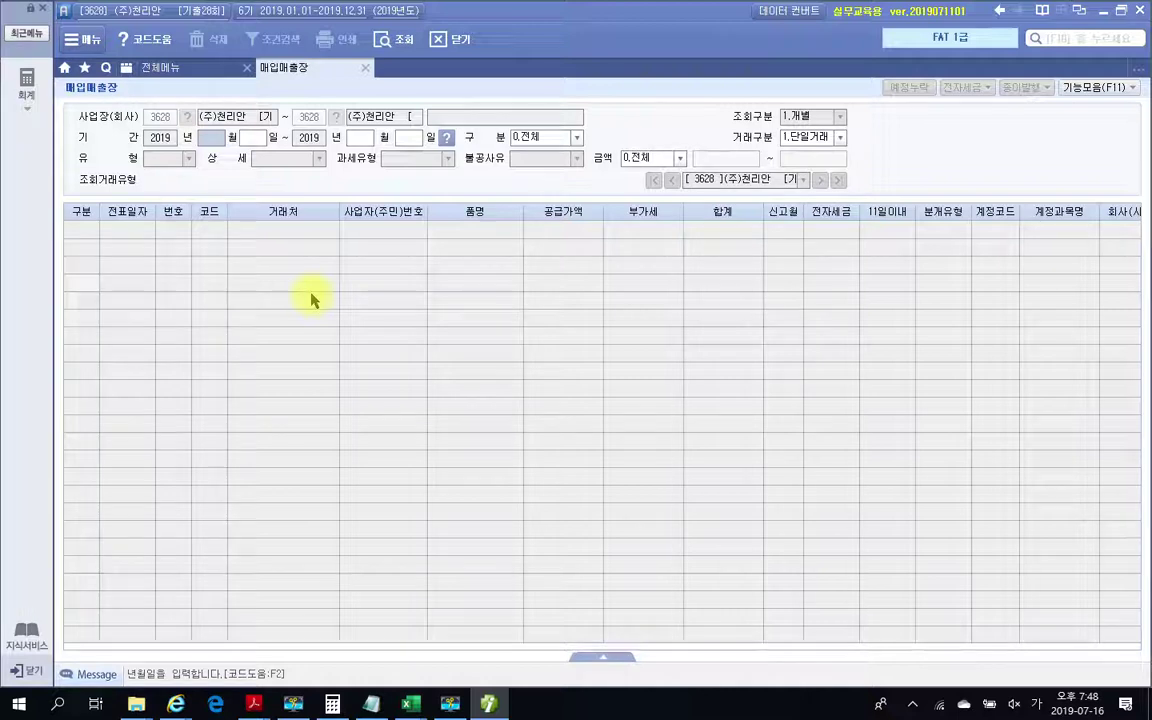
pyautogui.write('1')
pyautogui.press('Return')
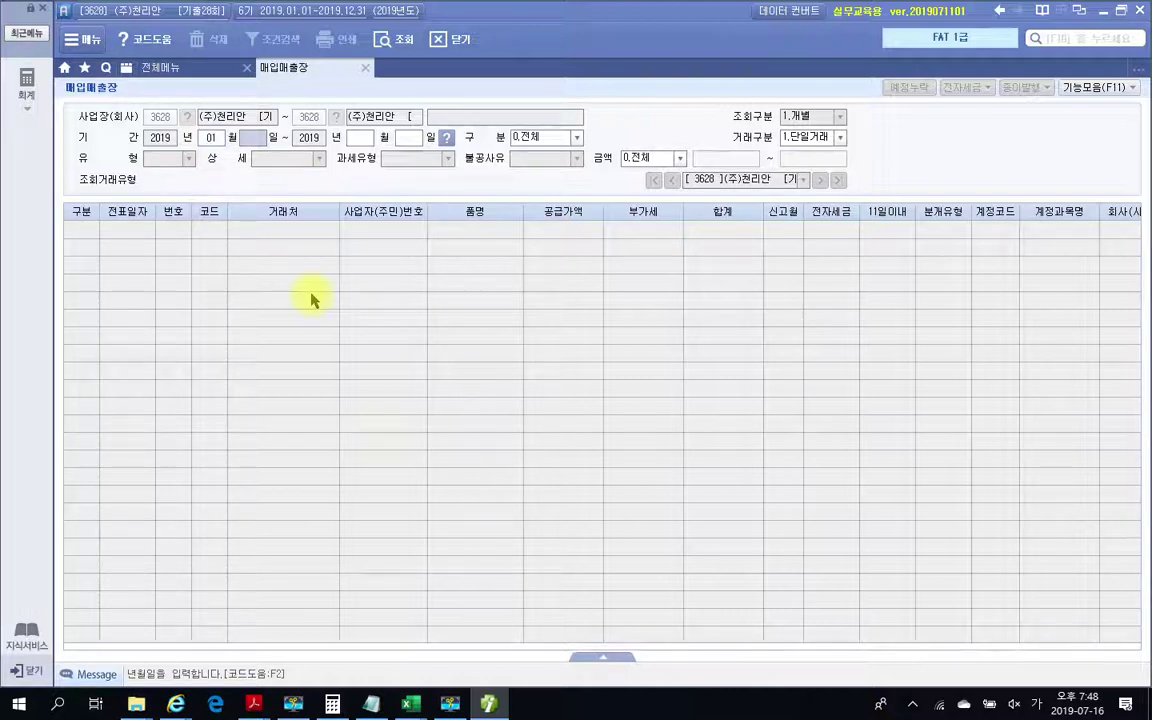
pyautogui.write('1')
pyautogui.press('Return')
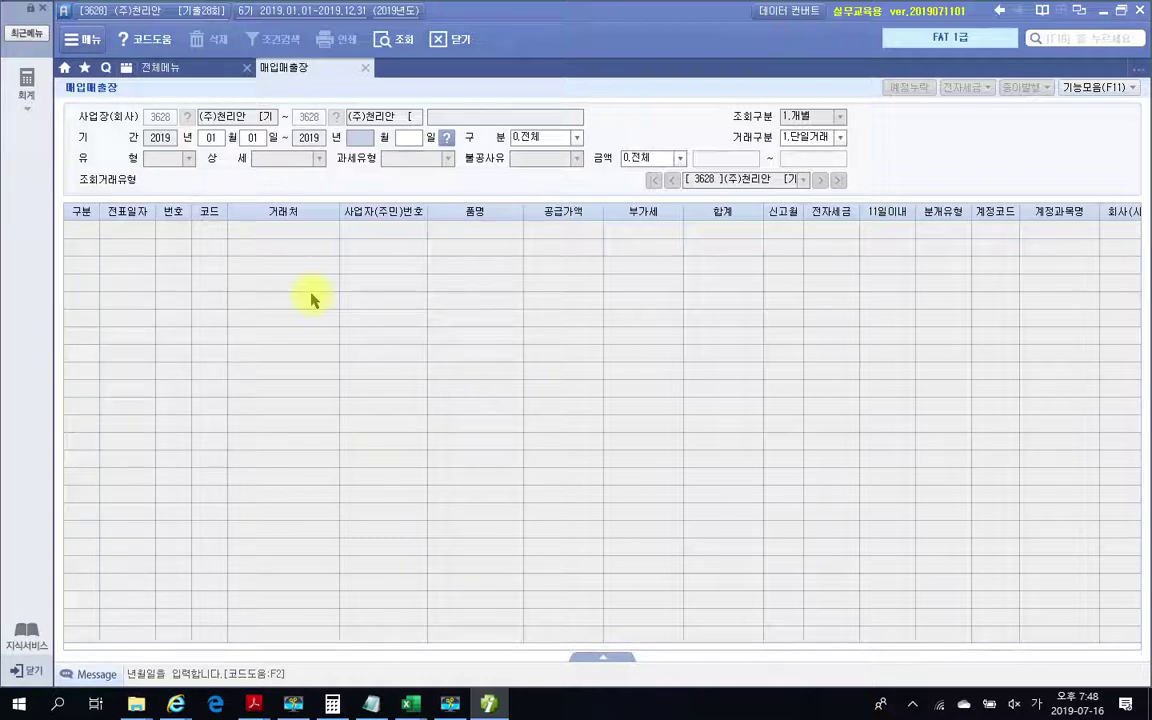
pyautogui.write('3')
pyautogui.press('Return')
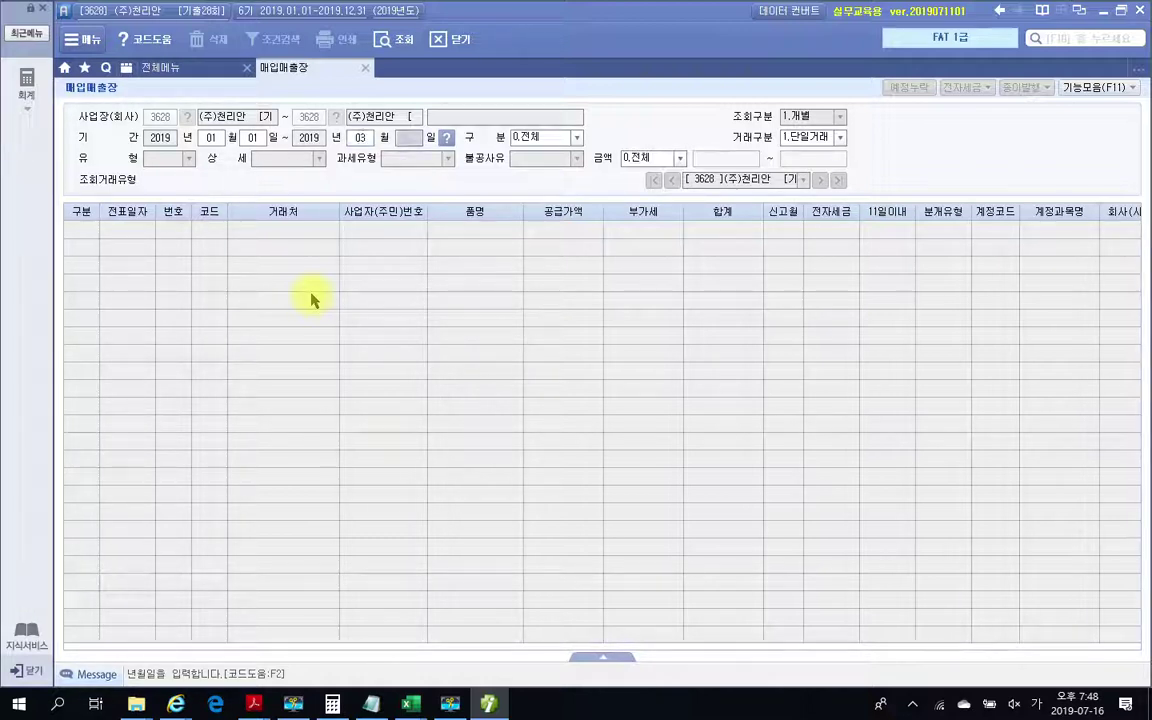
pyautogui.write('31')
pyautogui.press('Return')
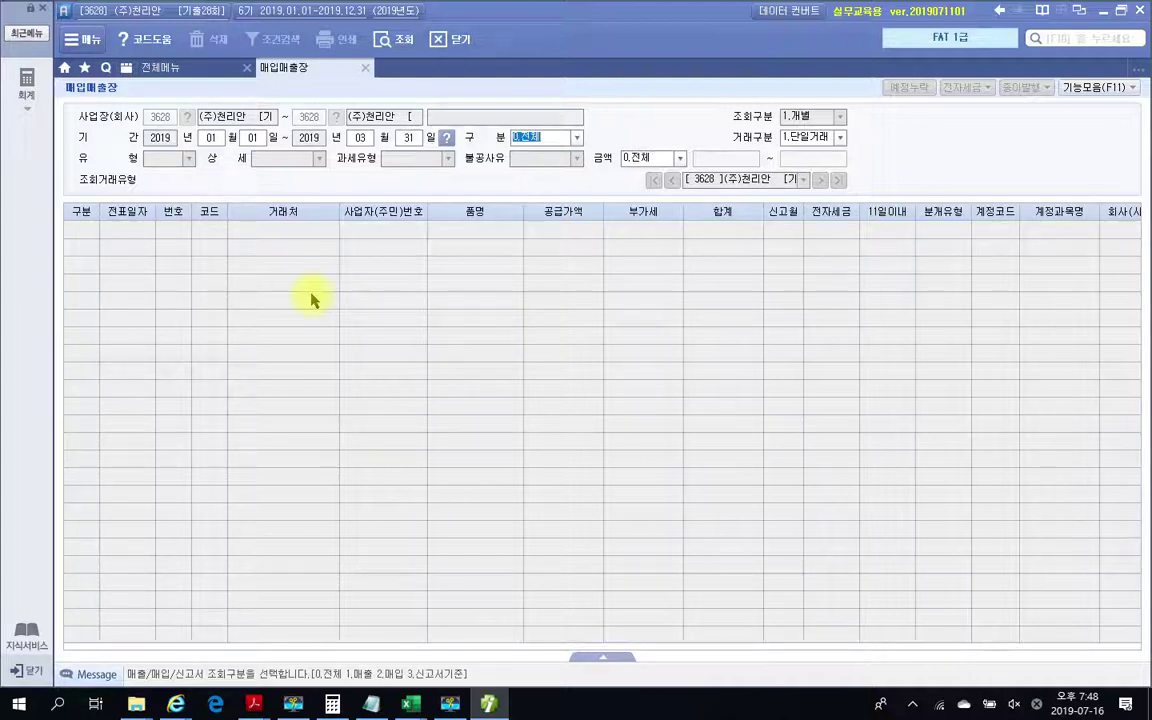
# - Query the ledger with 구분 set to 1.매출, 과세유형 to 17:카과, and 금액 left at 0.전체
pyautogui.click(576, 139)
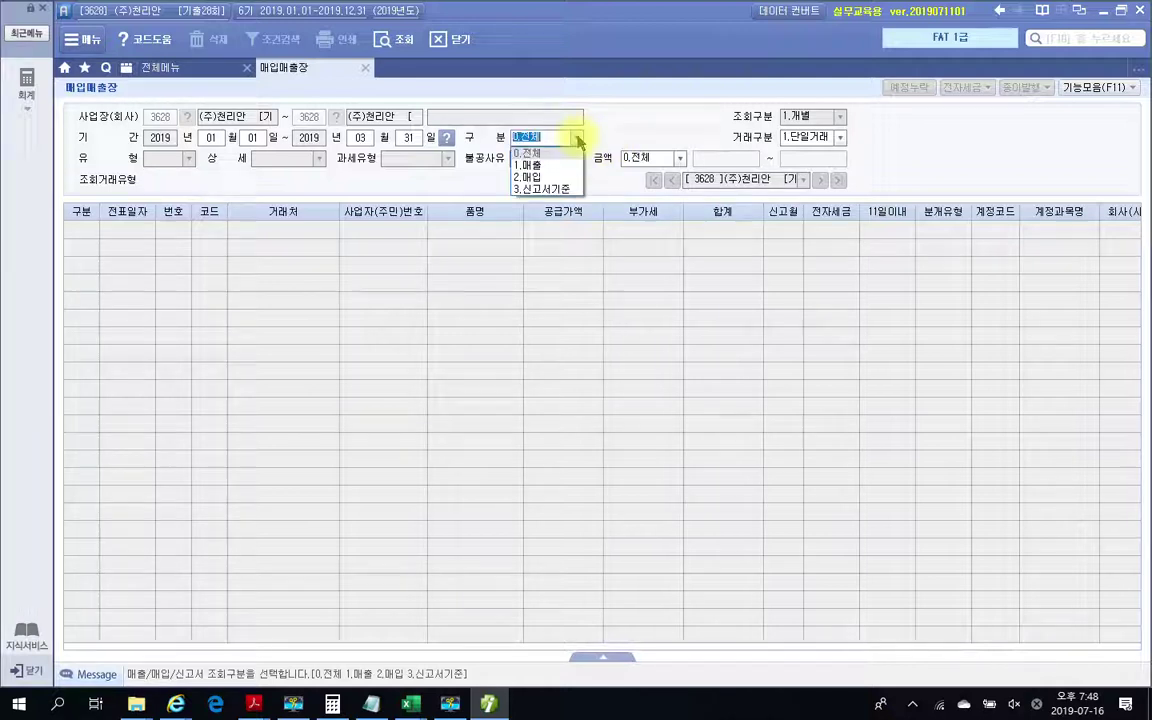
pyautogui.click(535, 166)
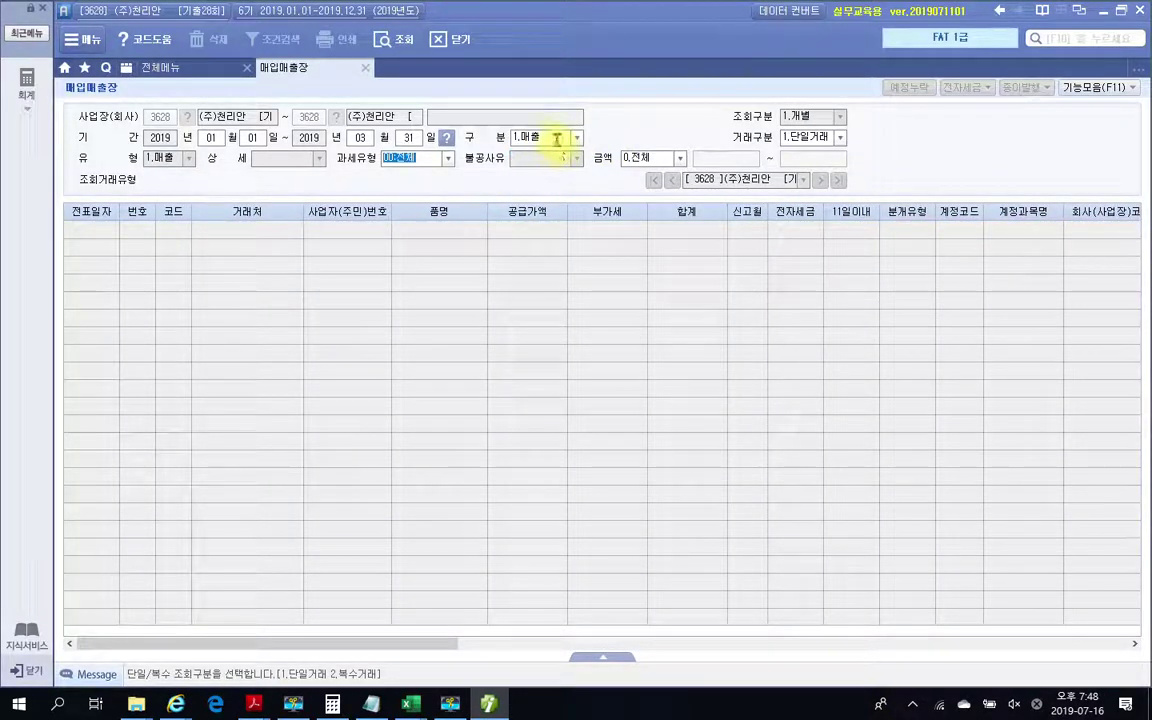
pyautogui.click(446, 160)
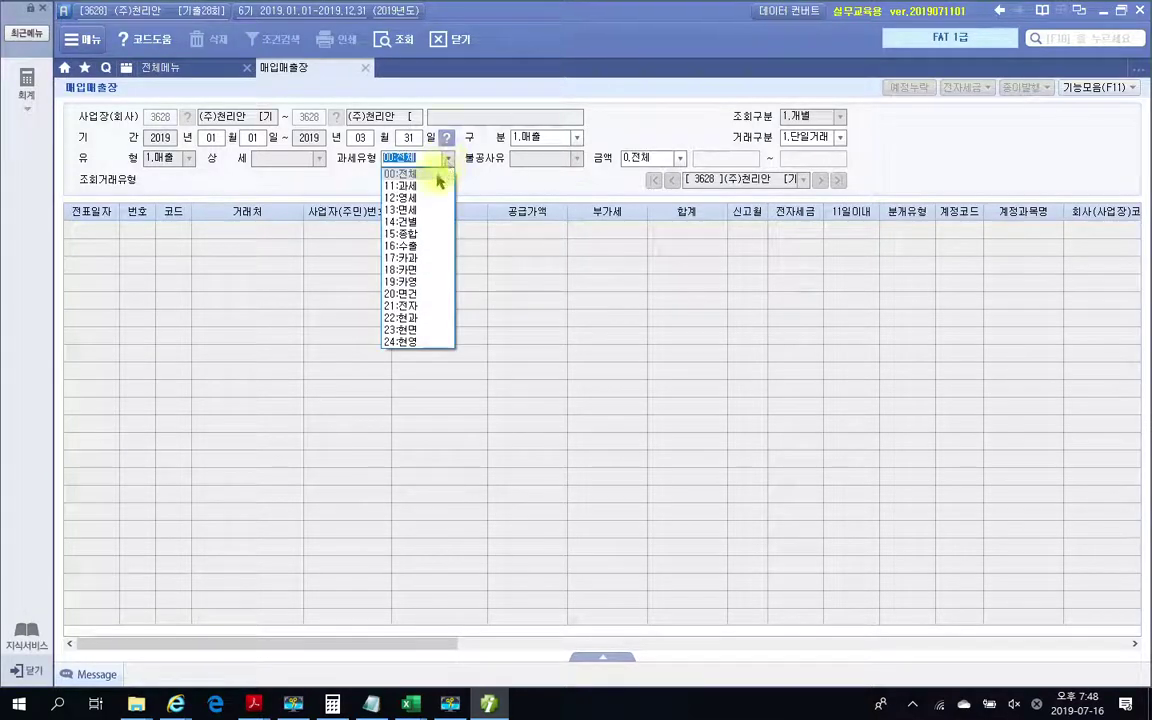
pyautogui.click(401, 258)
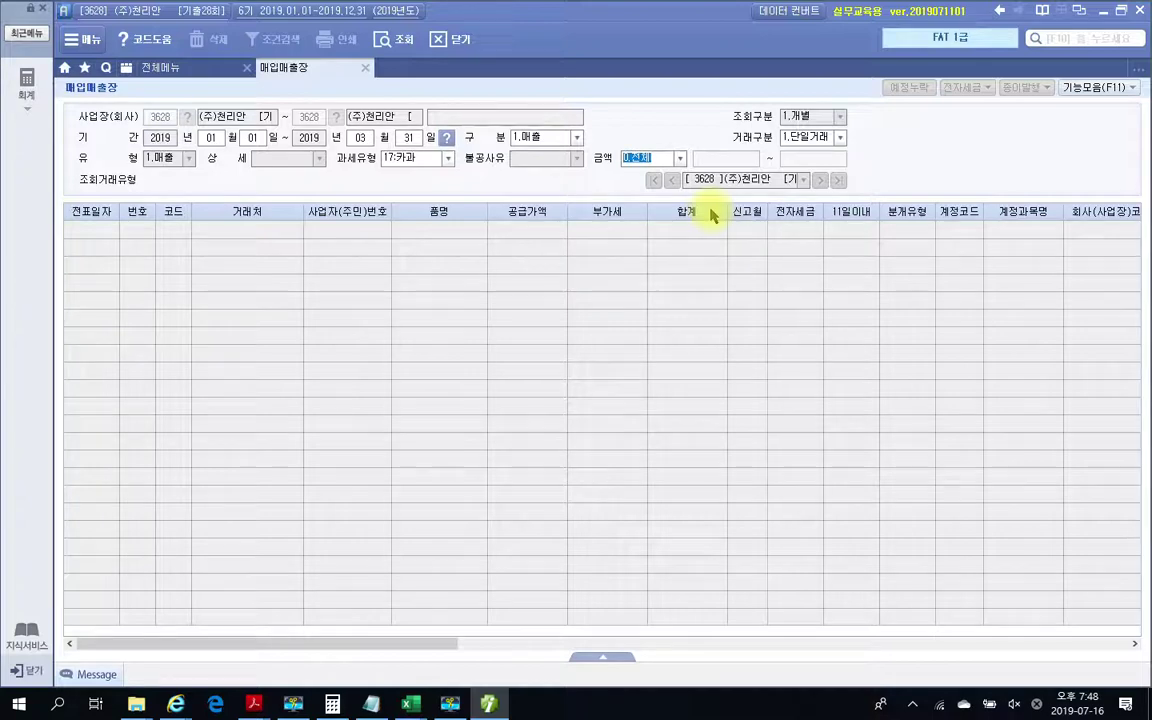
pyautogui.press('Return')
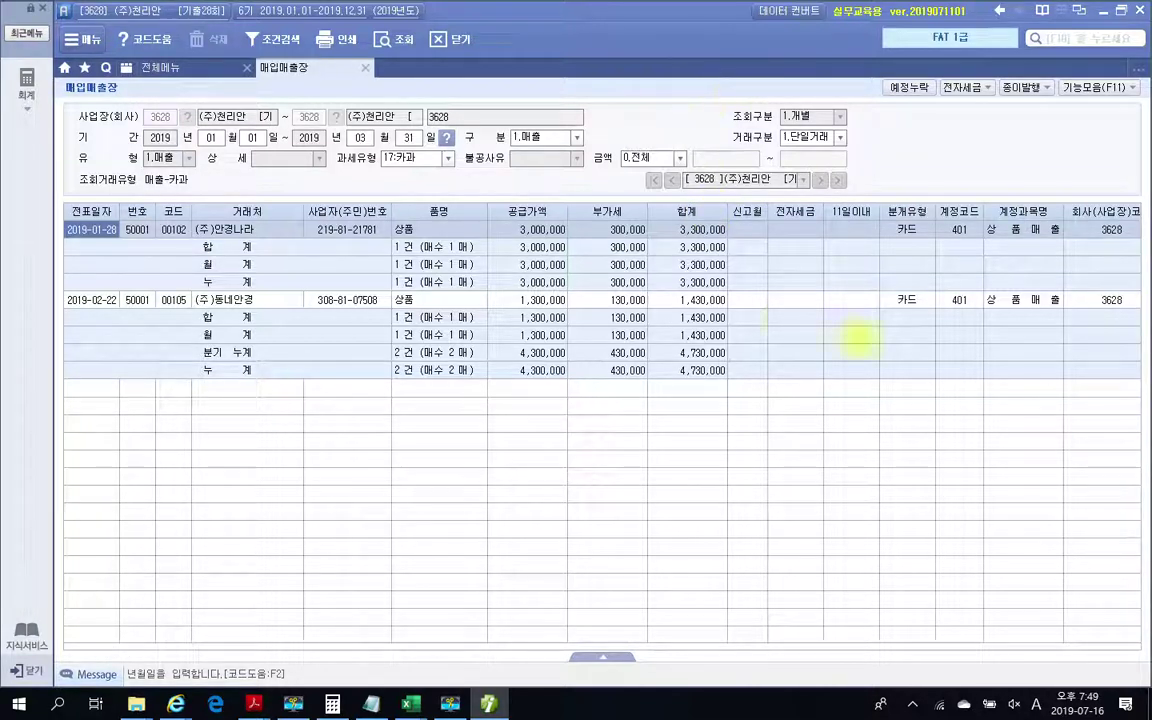
# - Box the 부가세 column, mark its cumulative 누계 amount as item 1's answer, and clear the marks
pyautogui.moveTo(582, 198); pyautogui.dragTo(664, 413)
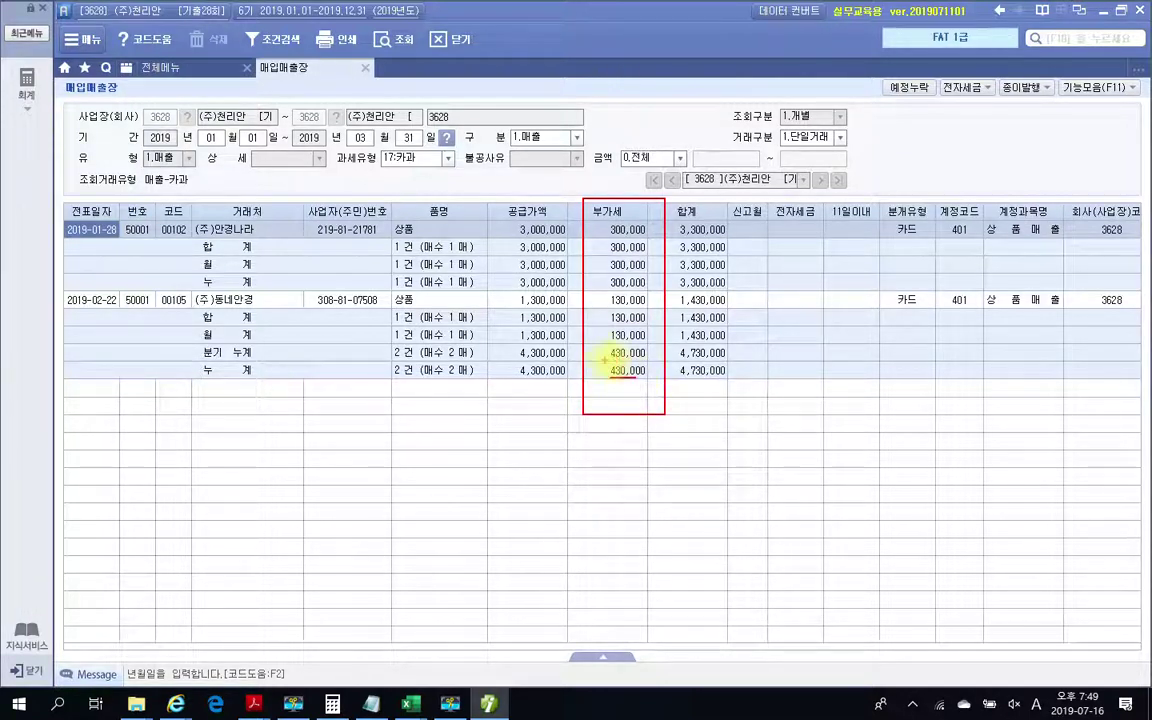
pyautogui.moveTo(611, 378)
pyautogui.mouseDown()
pyautogui.moveTo(636, 378)
pyautogui.moveTo(634, 362)
pyautogui.mouseUp()
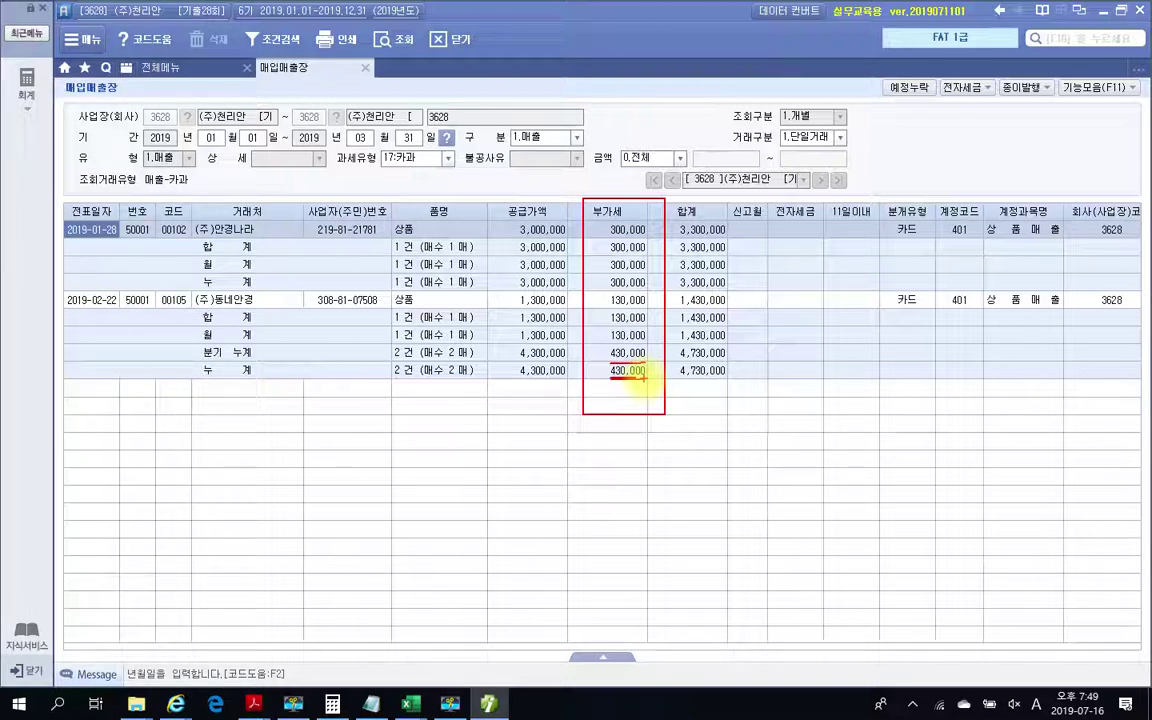
pyautogui.press('Escape')
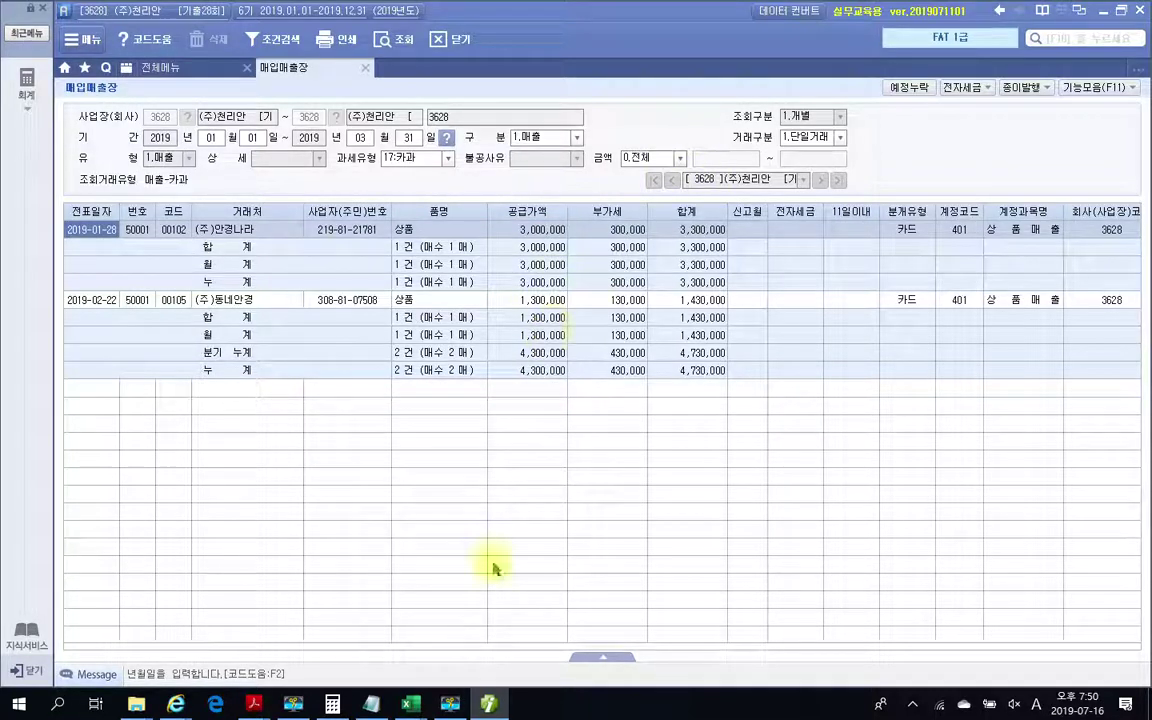
# - Close 매입매출장, return to the exam PDF, and box item 2's 일/월계표 조회 heading
pyautogui.click(366, 68)
pyautogui.moveTo(251, 706)
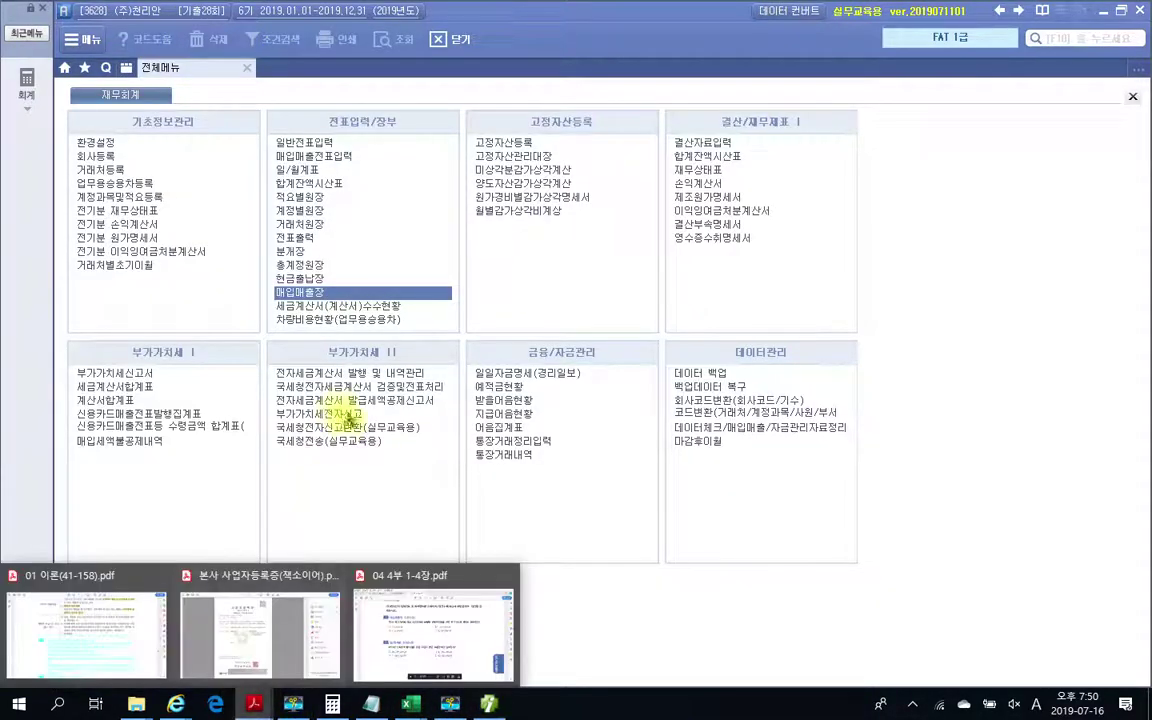
pyautogui.click(378, 540)
pyautogui.scroll(-1, 421, 557)
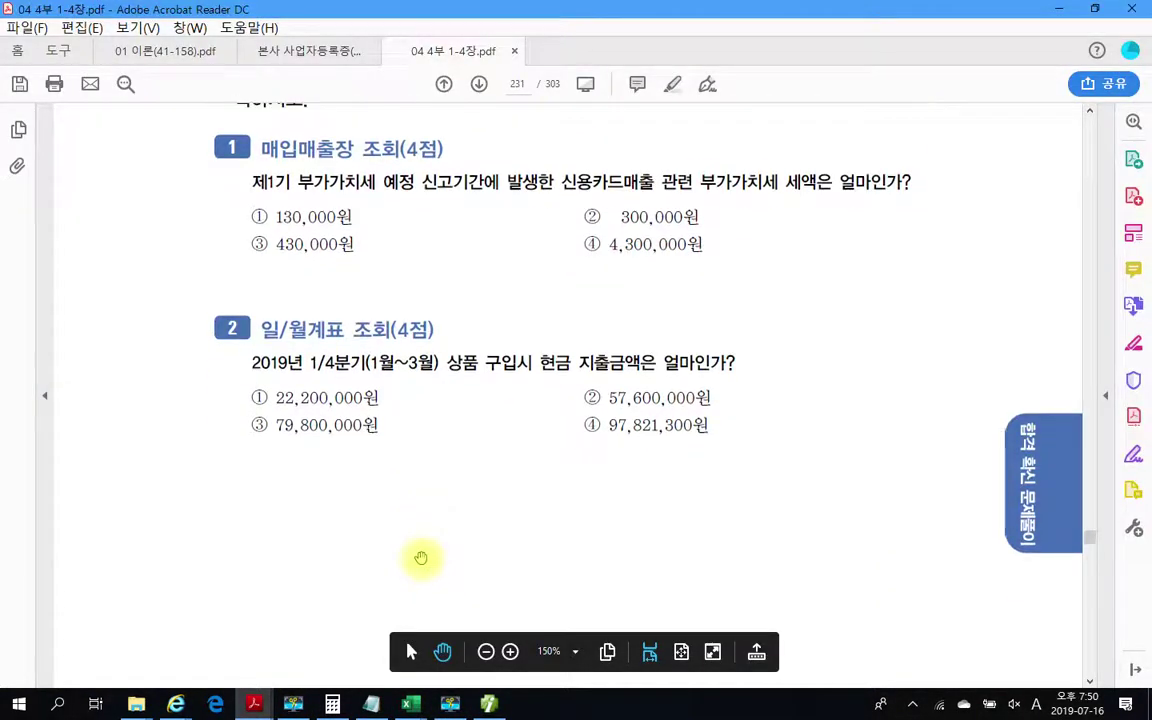
pyautogui.moveTo(260, 315); pyautogui.dragTo(391, 345)
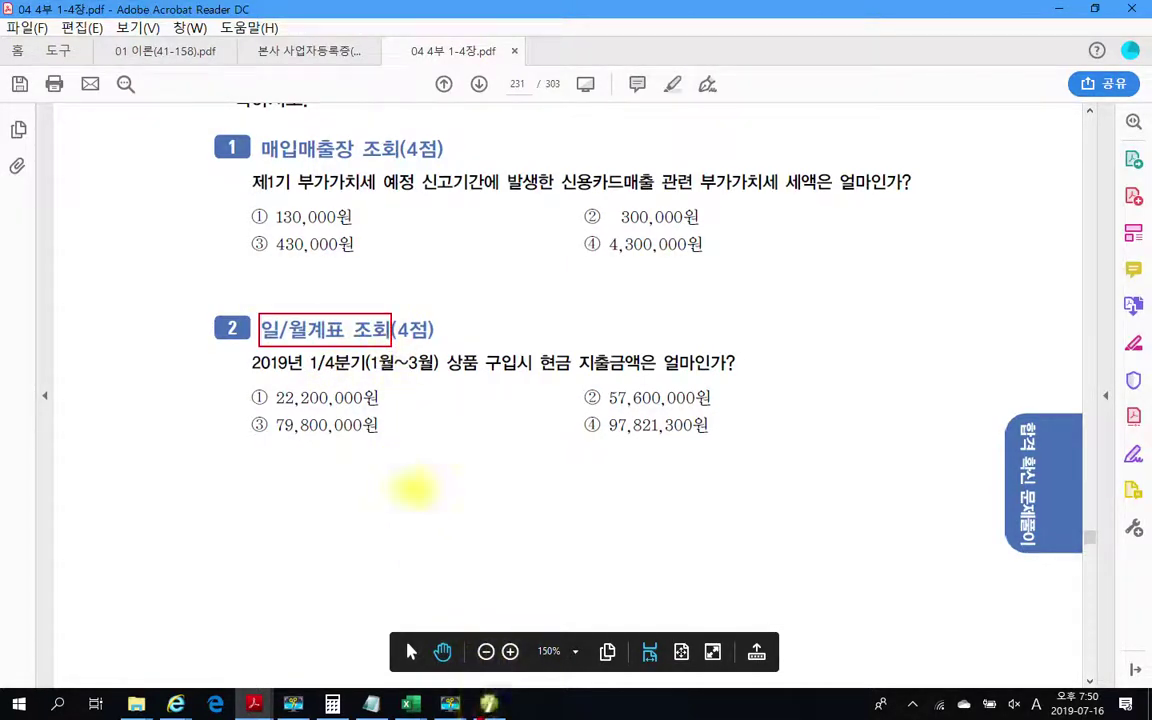
# - Switch to Smart A, open 일/월계표, and query the 일계표 from 1 January to 31 March 2019
pyautogui.click(486, 700)
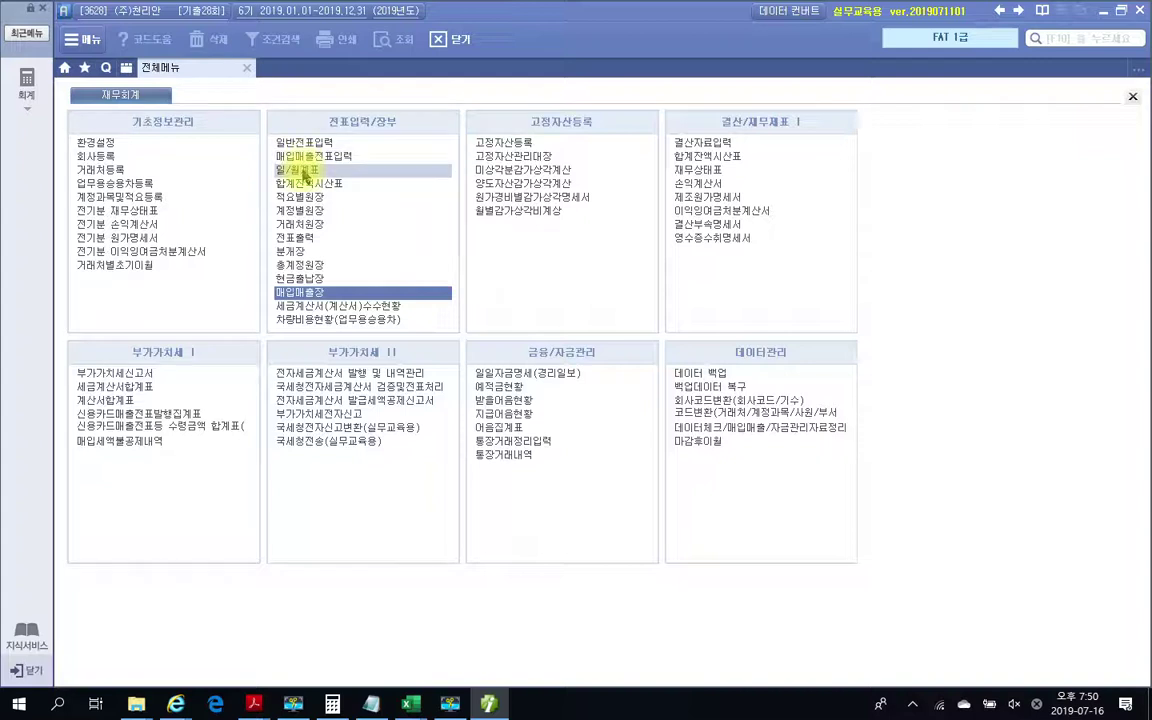
pyautogui.click(298, 170)
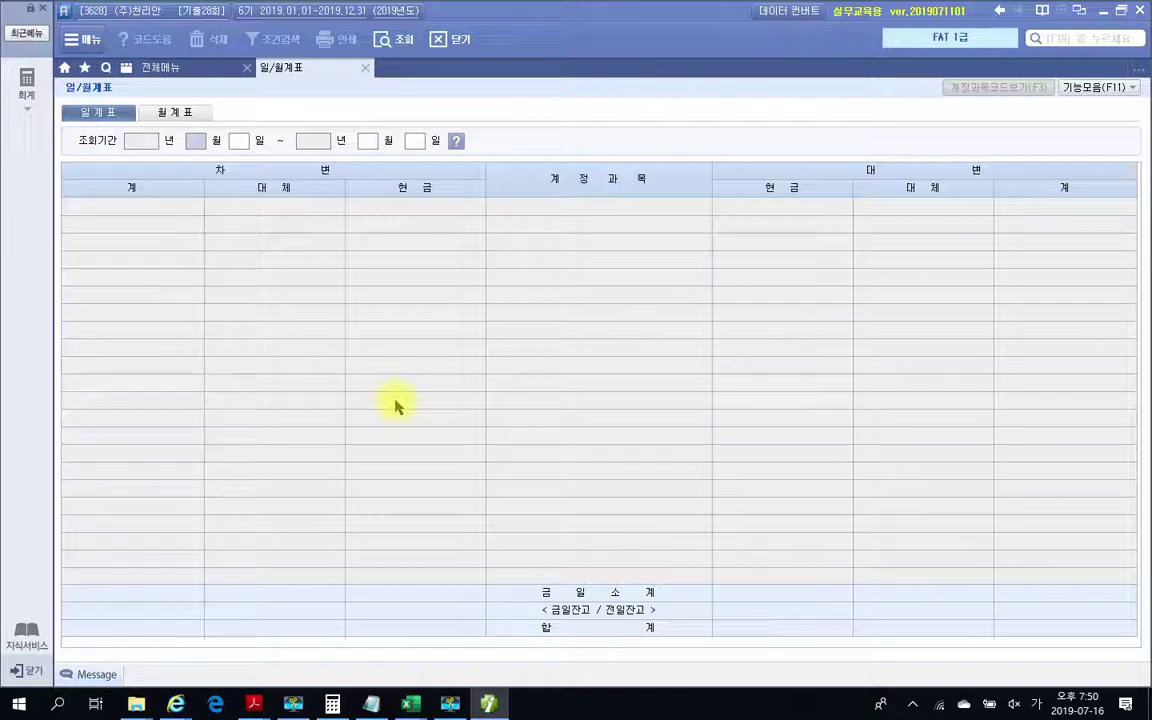
pyautogui.write('1')
pyautogui.press('Return')
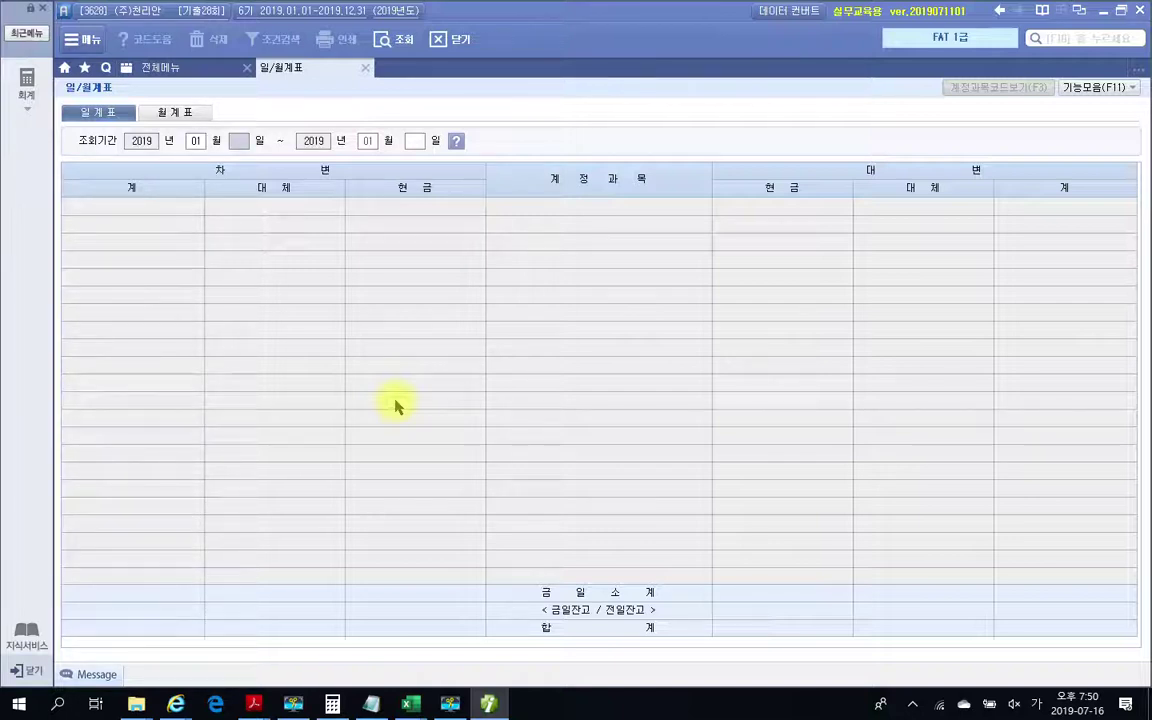
pyautogui.write('1')
pyautogui.press('Return')
pyautogui.write('3')
pyautogui.press('Return')
pyautogui.press('Return')
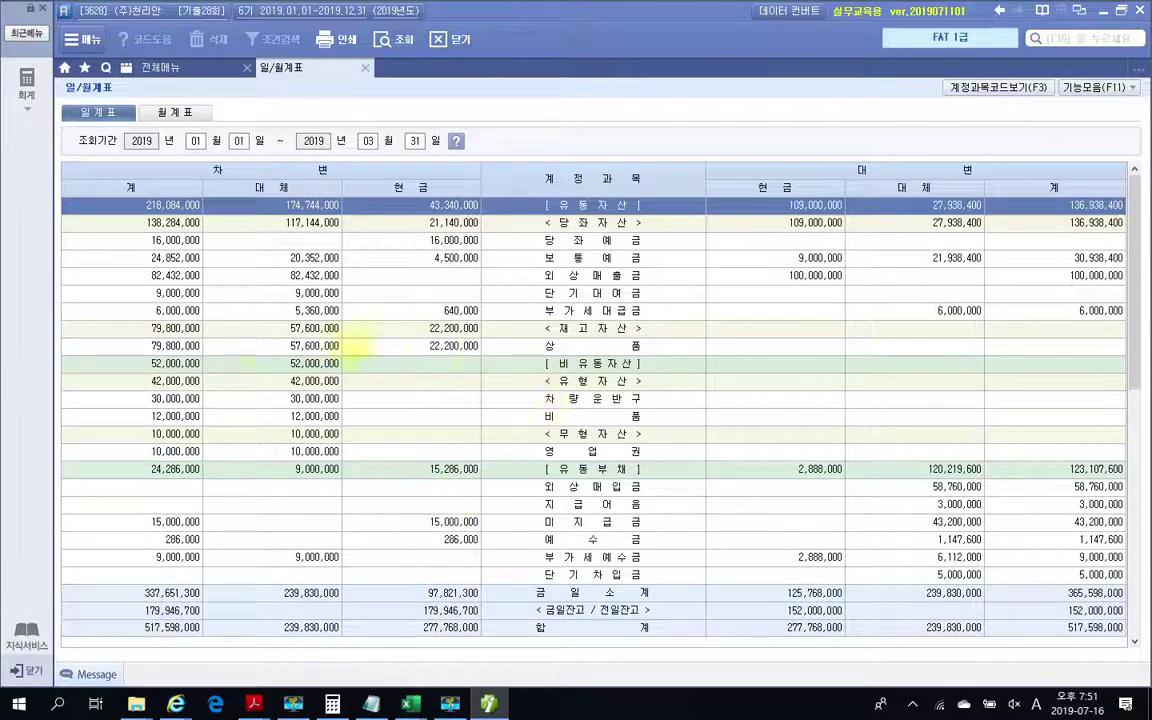
# - Box the 상품 row and circle its account name, its debit amounts, and the 대체 and 현금 headings
pyautogui.moveTo(58, 331); pyautogui.dragTo(1131, 358)
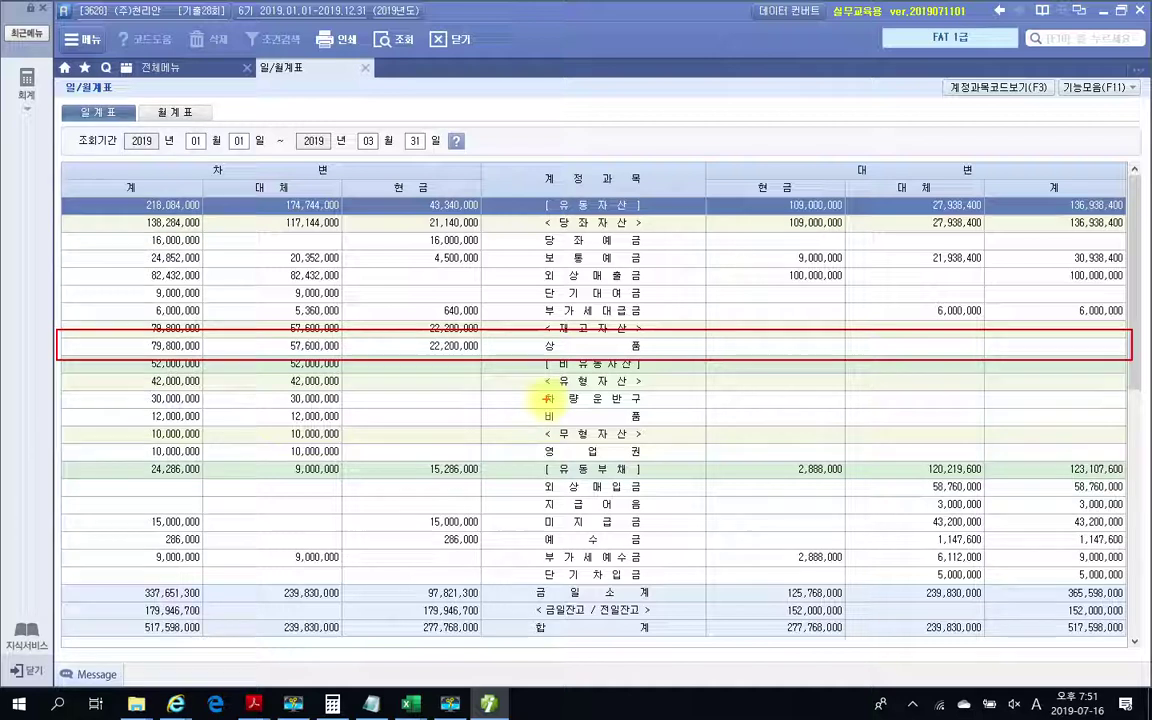
pyautogui.moveTo(640, 326)
pyautogui.mouseDown()
pyautogui.moveTo(560, 324)
pyautogui.moveTo(530, 350)
pyautogui.moveTo(656, 362)
pyautogui.mouseUp()
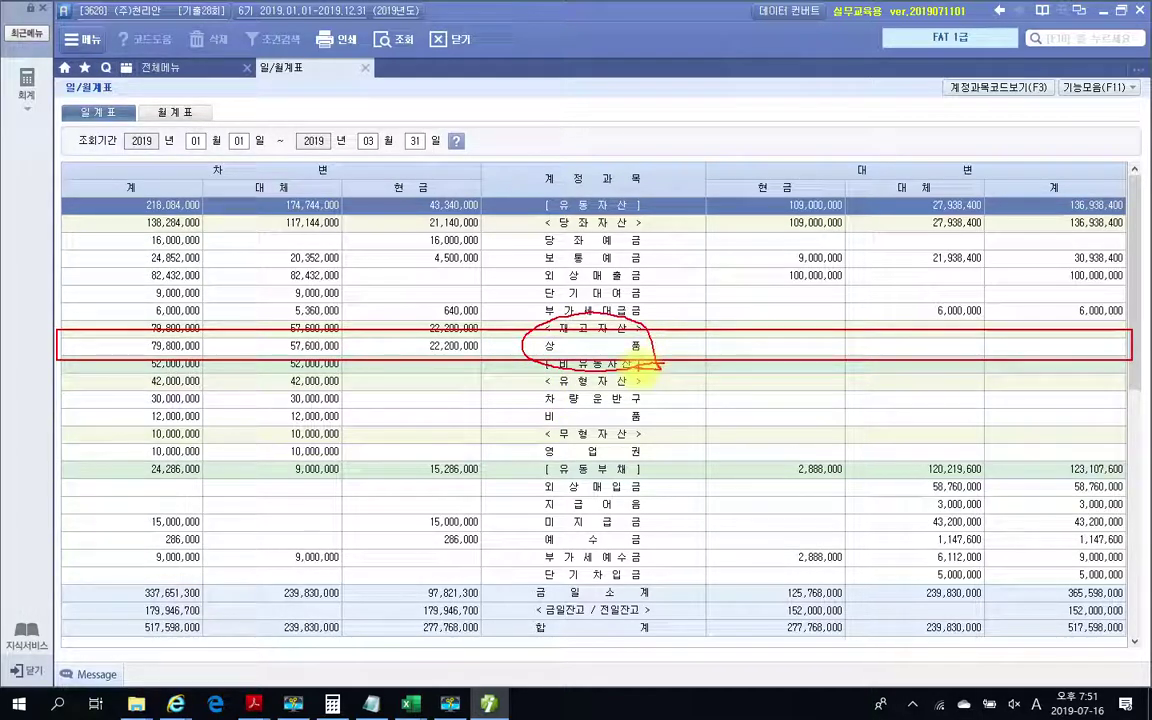
pyautogui.moveTo(205, 338)
pyautogui.mouseDown()
pyautogui.moveTo(121, 360)
pyautogui.moveTo(224, 349)
pyautogui.mouseUp()
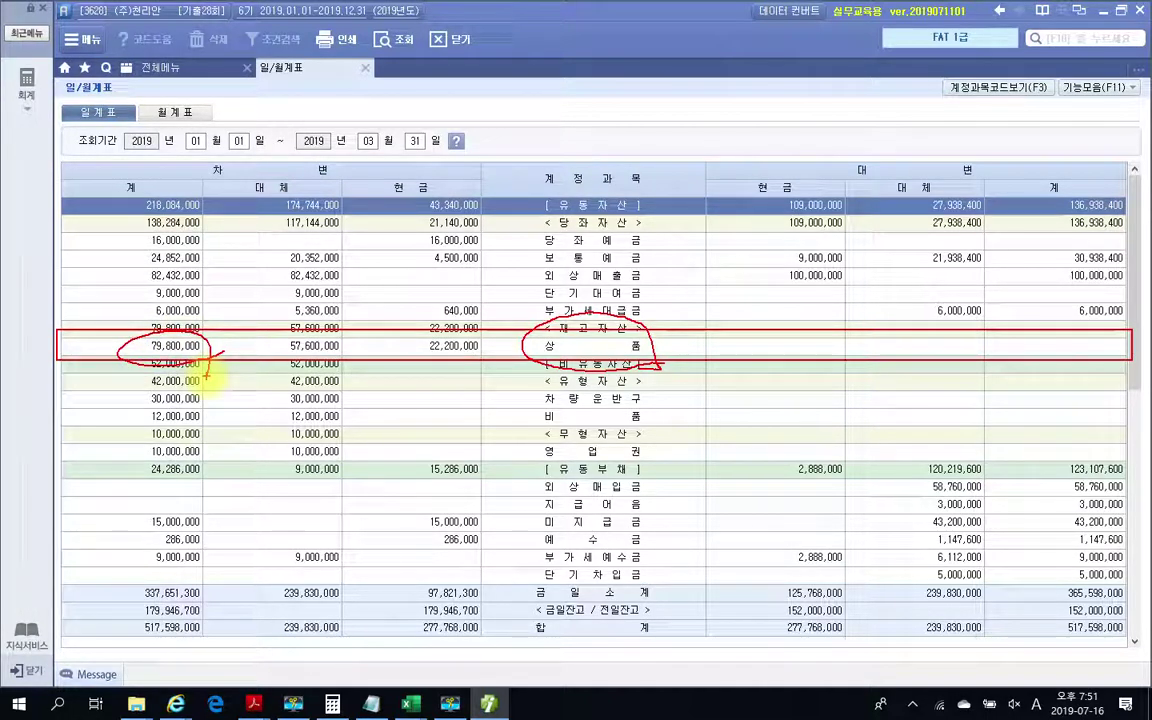
pyautogui.moveTo(305, 337)
pyautogui.mouseDown()
pyautogui.moveTo(283, 350)
pyautogui.moveTo(360, 365)
pyautogui.mouseUp()
pyautogui.moveTo(283, 194)
pyautogui.mouseDown()
pyautogui.moveTo(302, 185)
pyautogui.moveTo(232, 190)
pyautogui.moveTo(288, 196)
pyautogui.mouseUp()
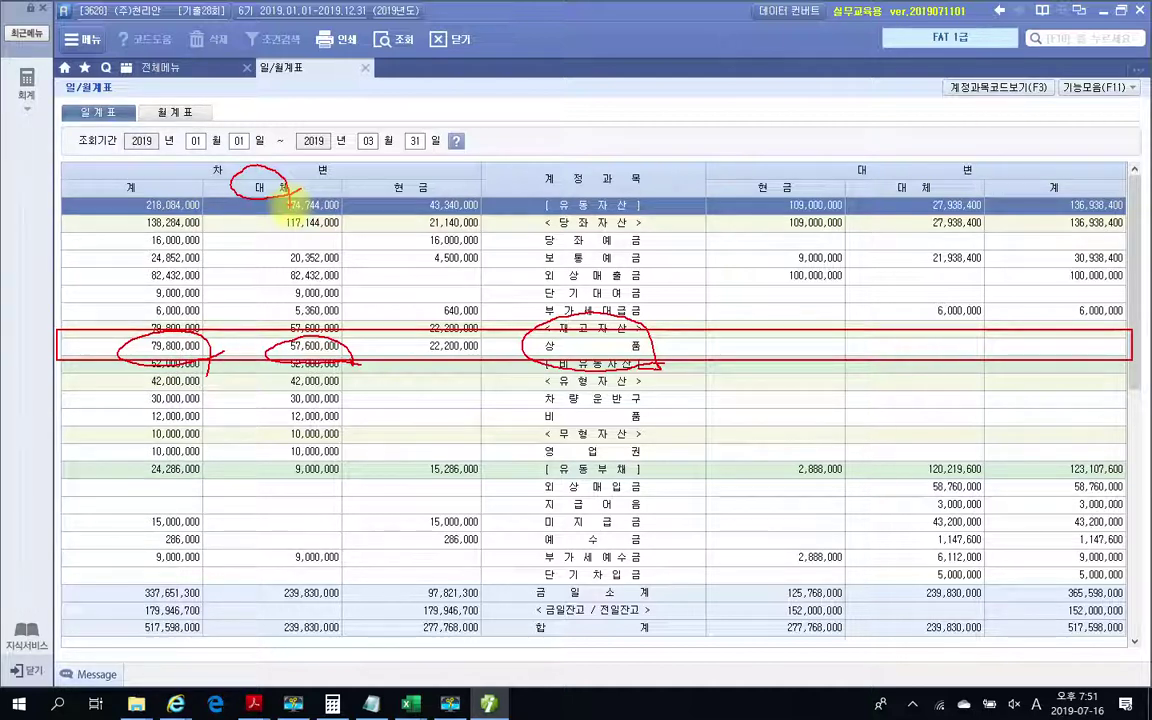
pyautogui.moveTo(445, 190)
pyautogui.mouseDown()
pyautogui.moveTo(378, 190)
pyautogui.moveTo(440, 204)
pyautogui.mouseUp()
pyautogui.moveTo(489, 363)
pyautogui.mouseDown()
pyautogui.moveTo(432, 377)
pyautogui.moveTo(415, 335)
pyautogui.moveTo(492, 367)
pyautogui.mouseUp()
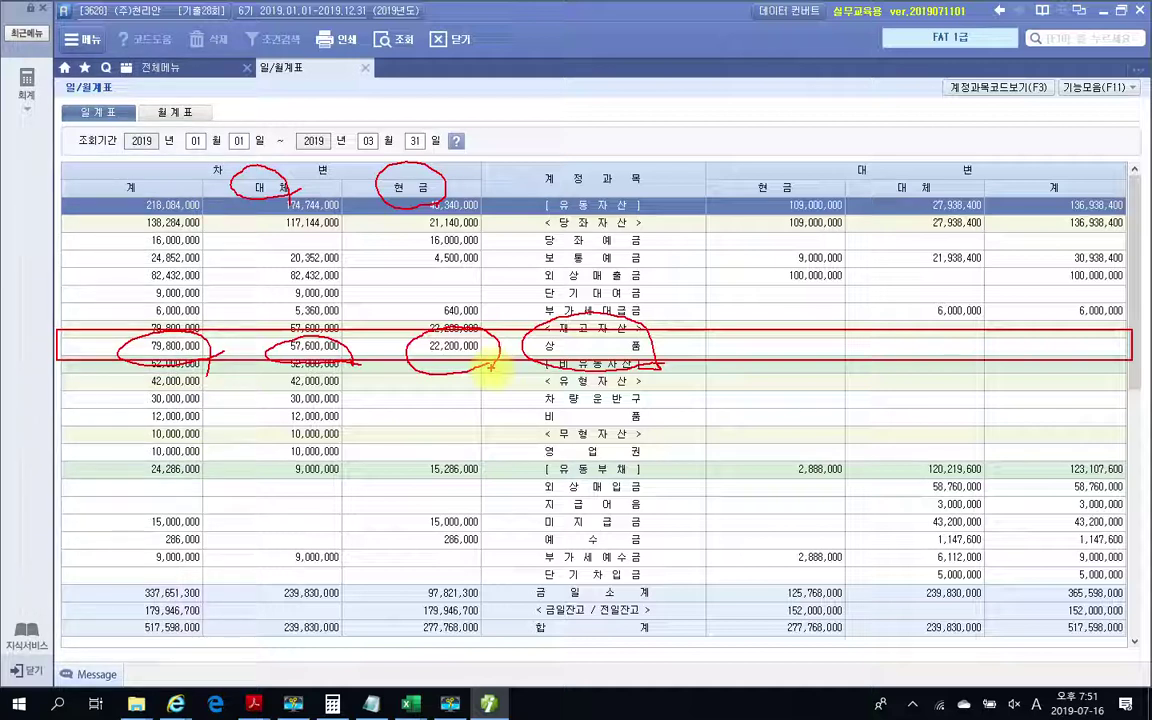
# - Circle the 상품 account, its debit amounts and the query period again, clear the marks, and return to the exam PDF
pyautogui.moveTo(689, 360)
pyautogui.mouseDown()
pyautogui.moveTo(648, 362)
pyautogui.moveTo(656, 334)
pyautogui.moveTo(665, 350)
pyautogui.mouseUp()
pyautogui.moveTo(190, 336)
pyautogui.mouseDown()
pyautogui.moveTo(115, 350)
pyautogui.moveTo(213, 345)
pyautogui.mouseUp()
pyautogui.moveTo(178, 143)
pyautogui.mouseDown()
pyautogui.moveTo(368, 128)
pyautogui.moveTo(327, 156)
pyautogui.mouseUp()
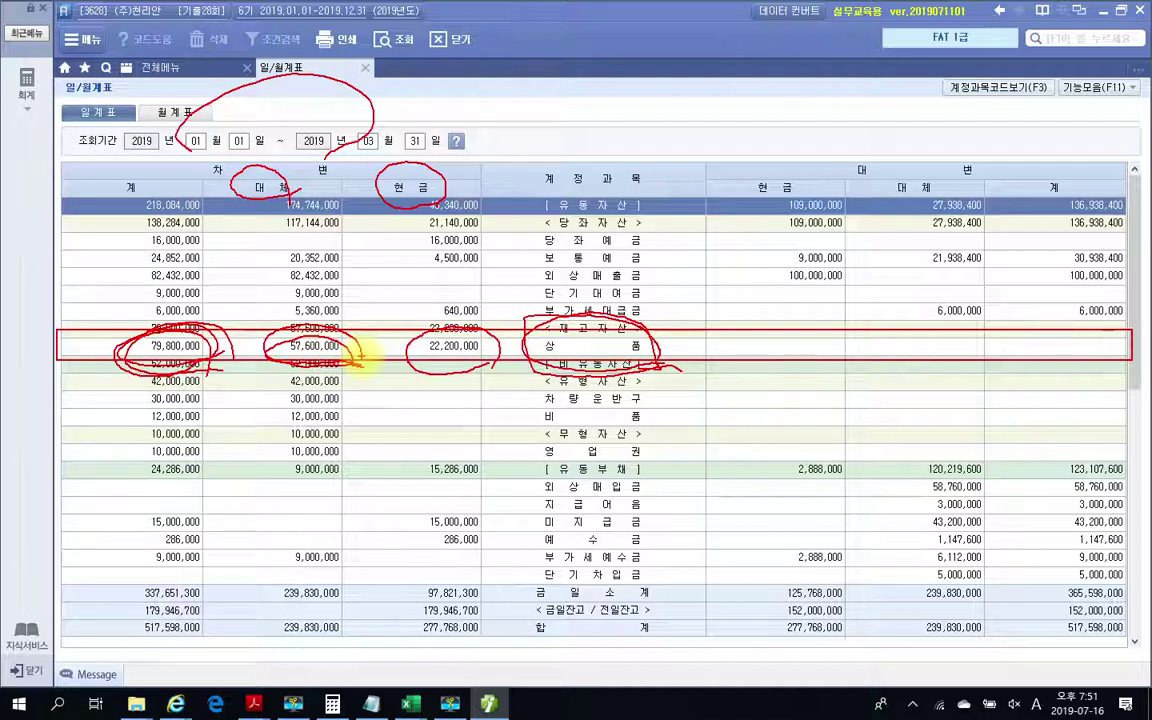
pyautogui.moveTo(430, 322)
pyautogui.mouseDown()
pyautogui.moveTo(411, 309)
pyautogui.moveTo(481, 373)
pyautogui.mouseUp()
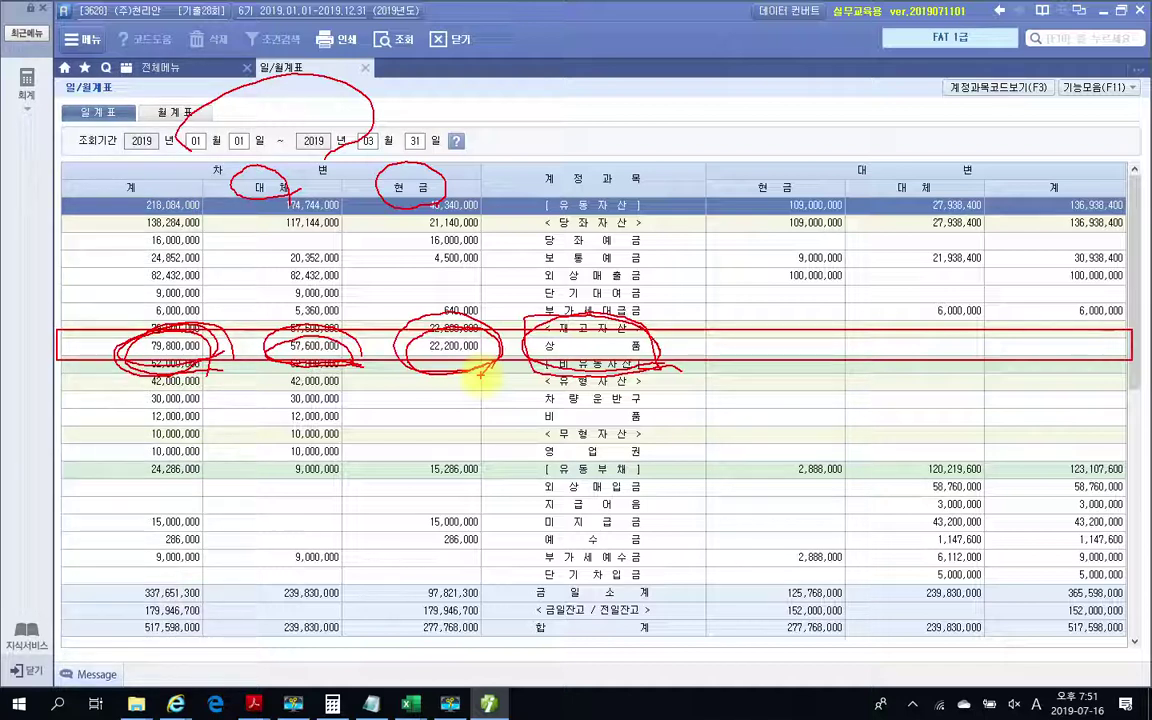
pyautogui.press('Escape')
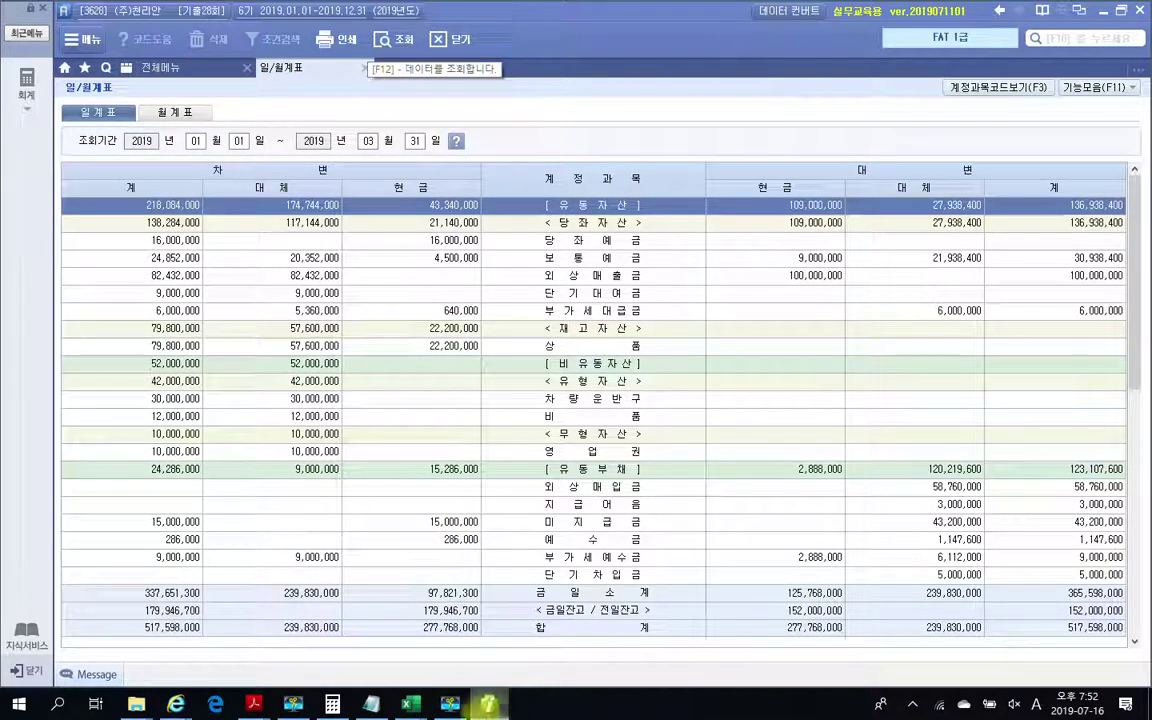
pyautogui.hotkey('alt', 'Tab')
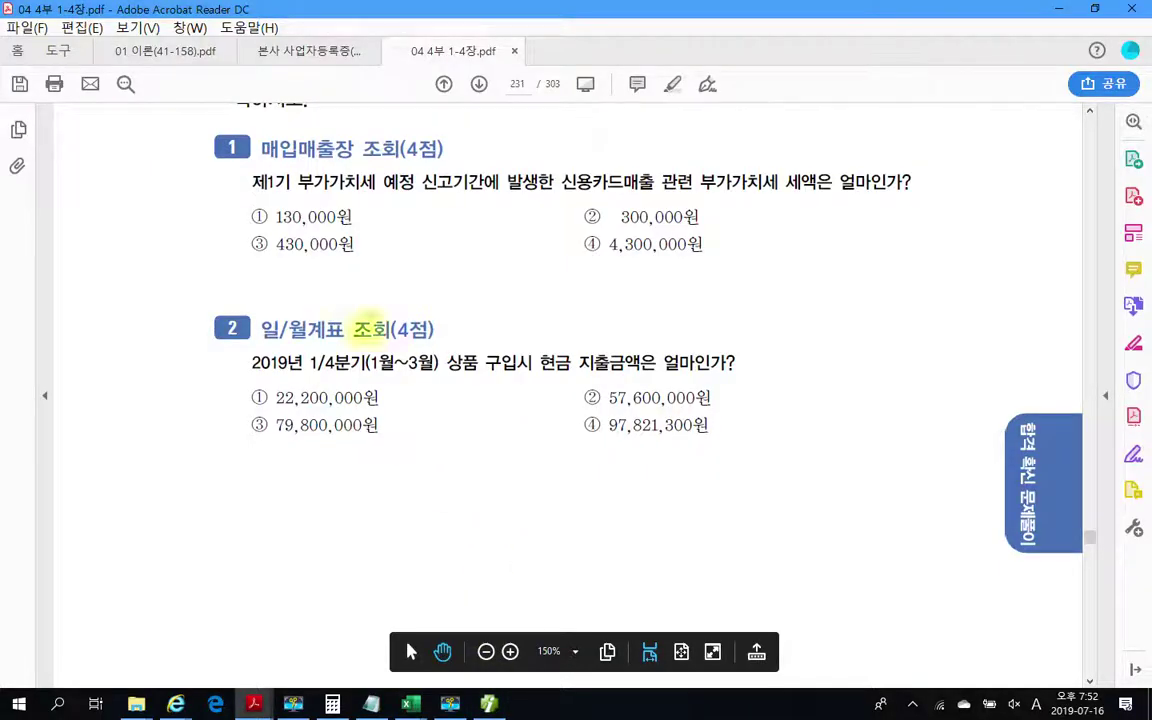
# - Box items 1 and 2 of problem 5 together, clear the box, and review the 회계정보분석 heading and instructions
pyautogui.moveTo(161, 108); pyautogui.dragTo(978, 494)
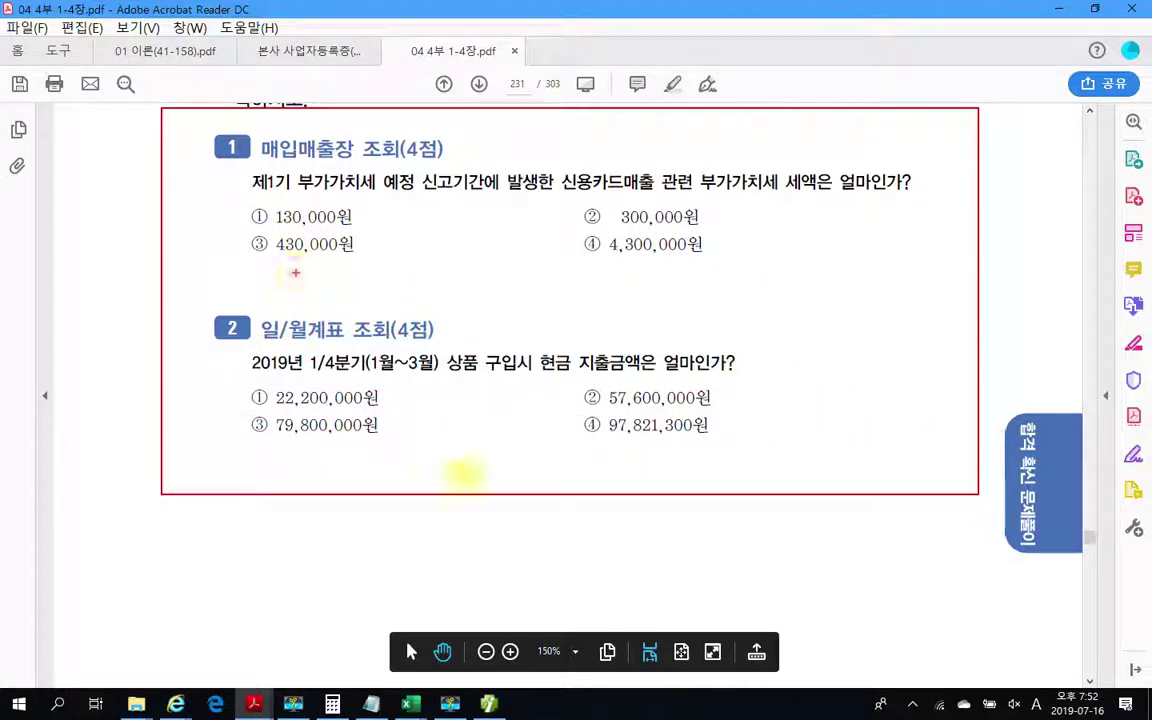
pyautogui.press('Escape')
pyautogui.scroll(2, 482, 530)
pyautogui.scroll(3, 482, 530)
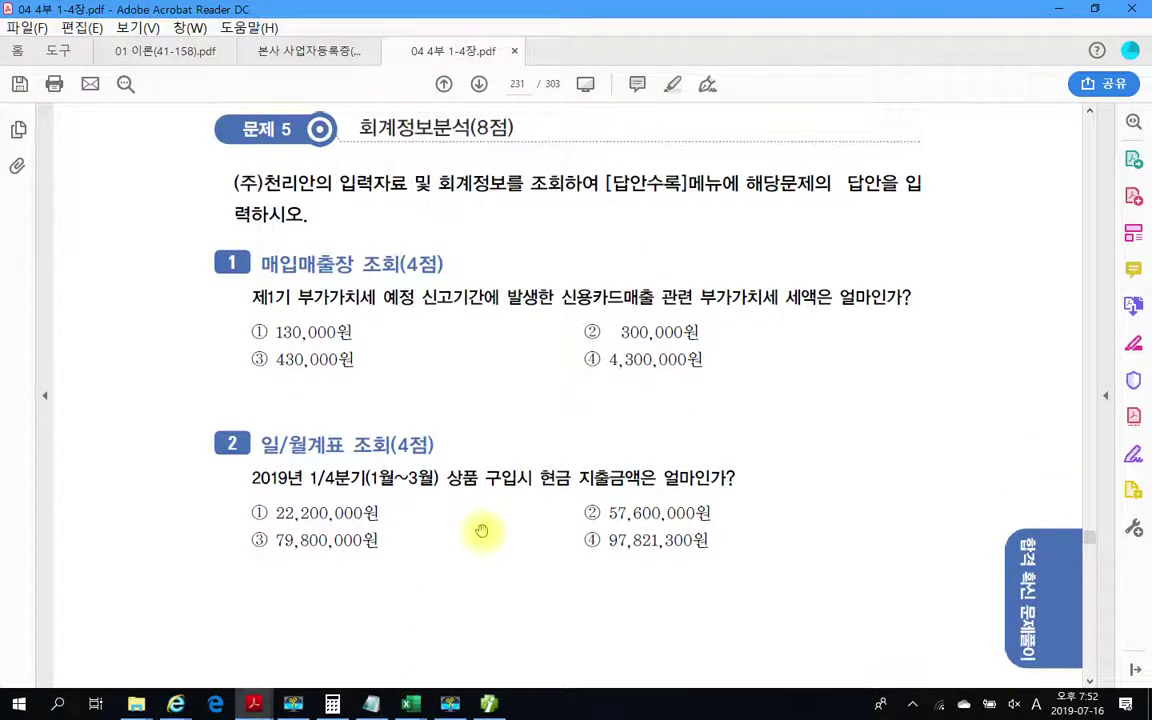
# - Go past the end of exam 28 to the 최신 기출문제 제29회 실무이론평가 page in the exam PDF
pyautogui.scroll(-15, 482, 530)
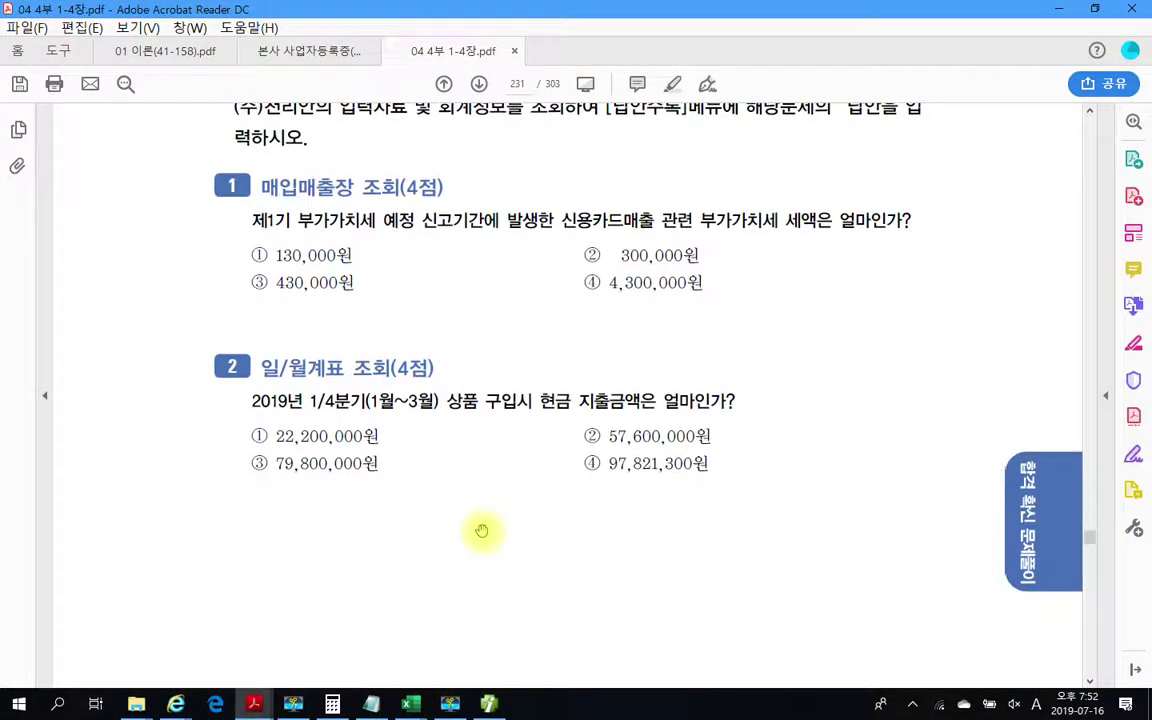
pyautogui.scroll(-10, 482, 535)
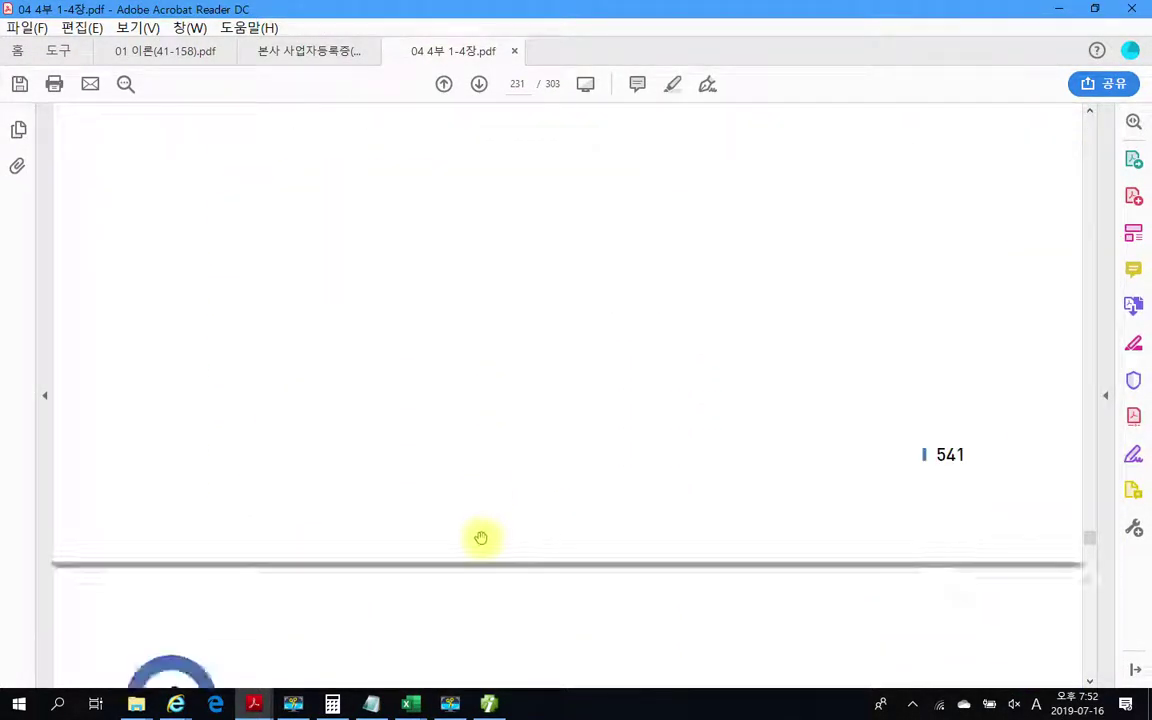
pyautogui.scroll(-5, 476, 524)
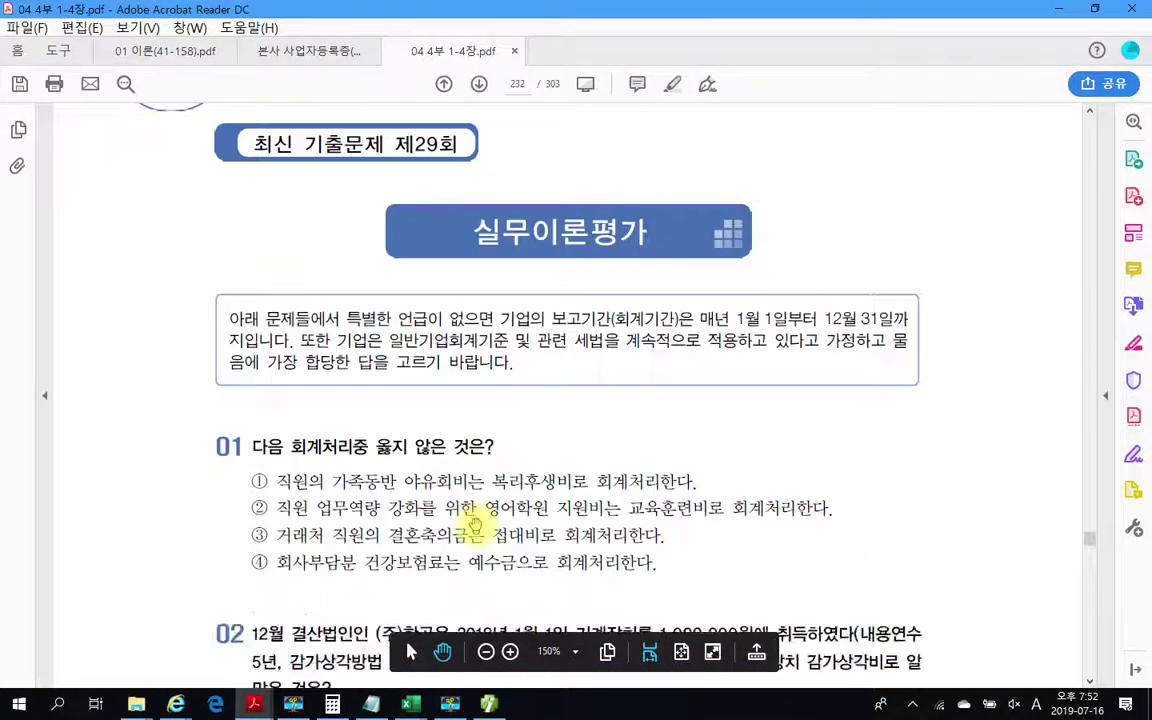
pyautogui.scroll(2, 476, 530)
pyautogui.scroll(-1, 473, 540)
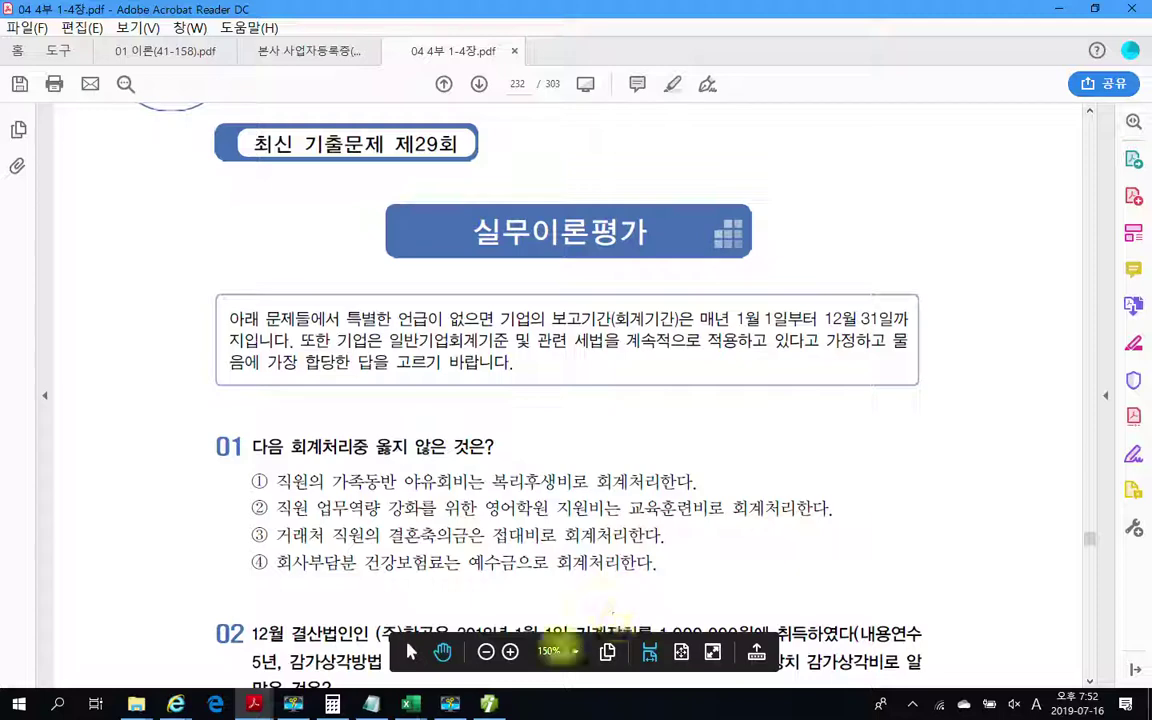
# - Switch to Smart A and close 일/월계표 to return to 전체메뉴
pyautogui.click(489, 704)
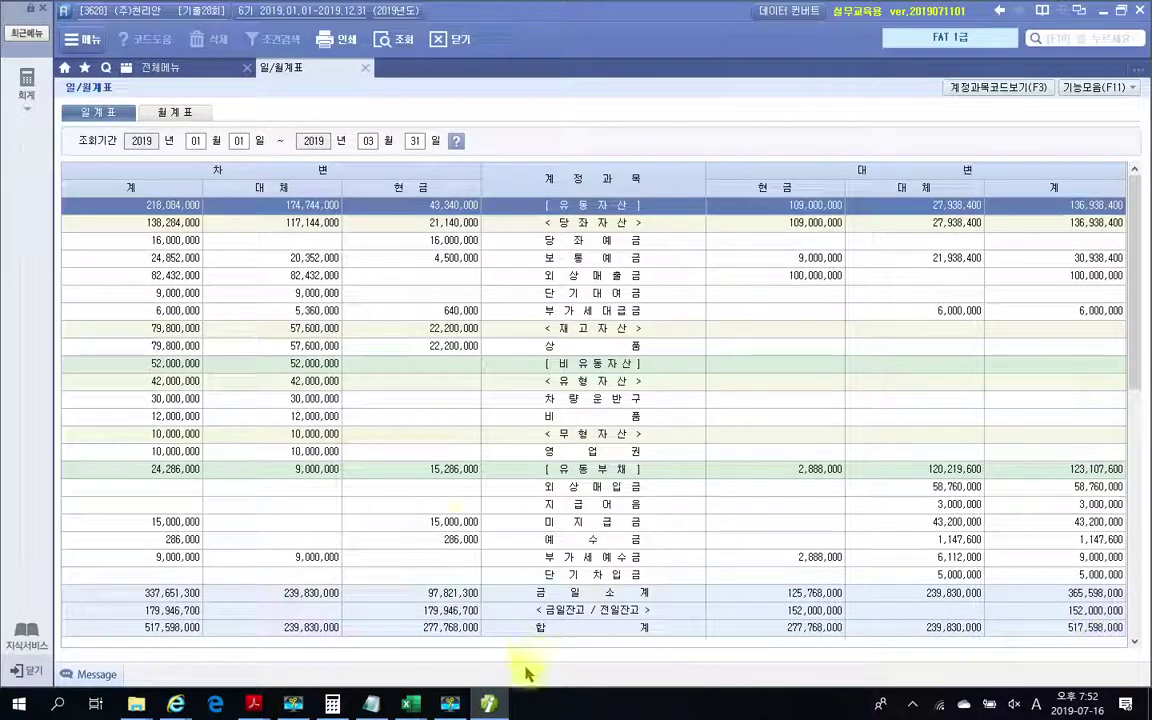
pyautogui.click(372, 67)
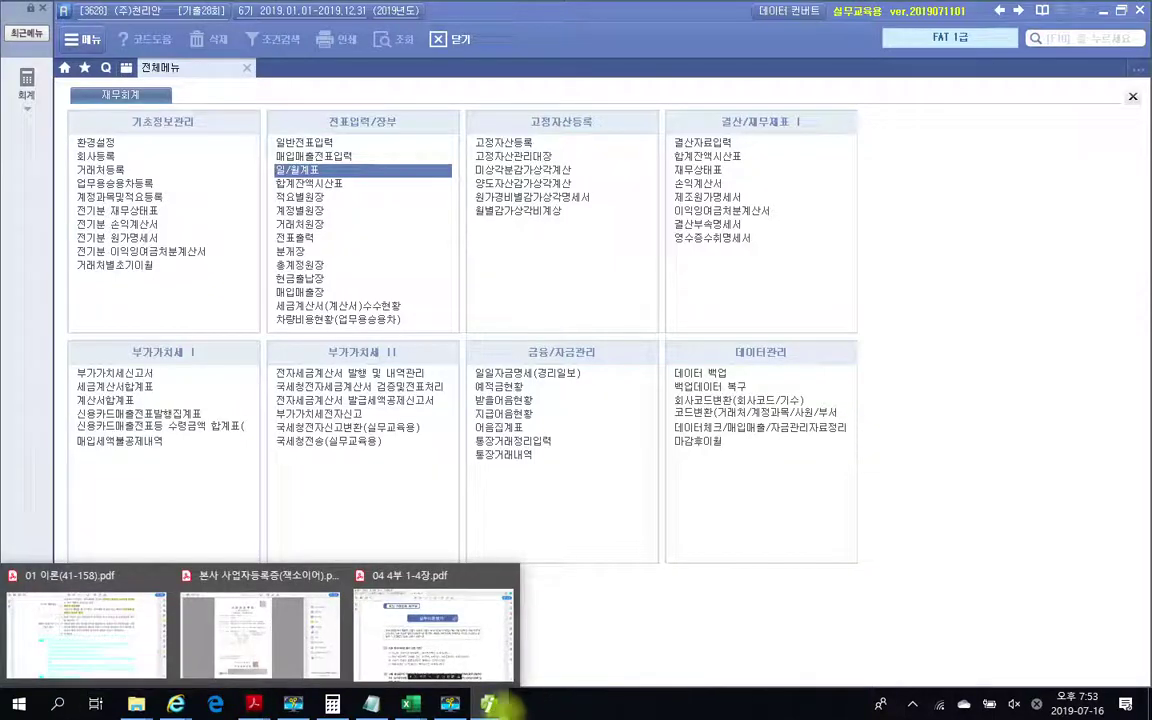